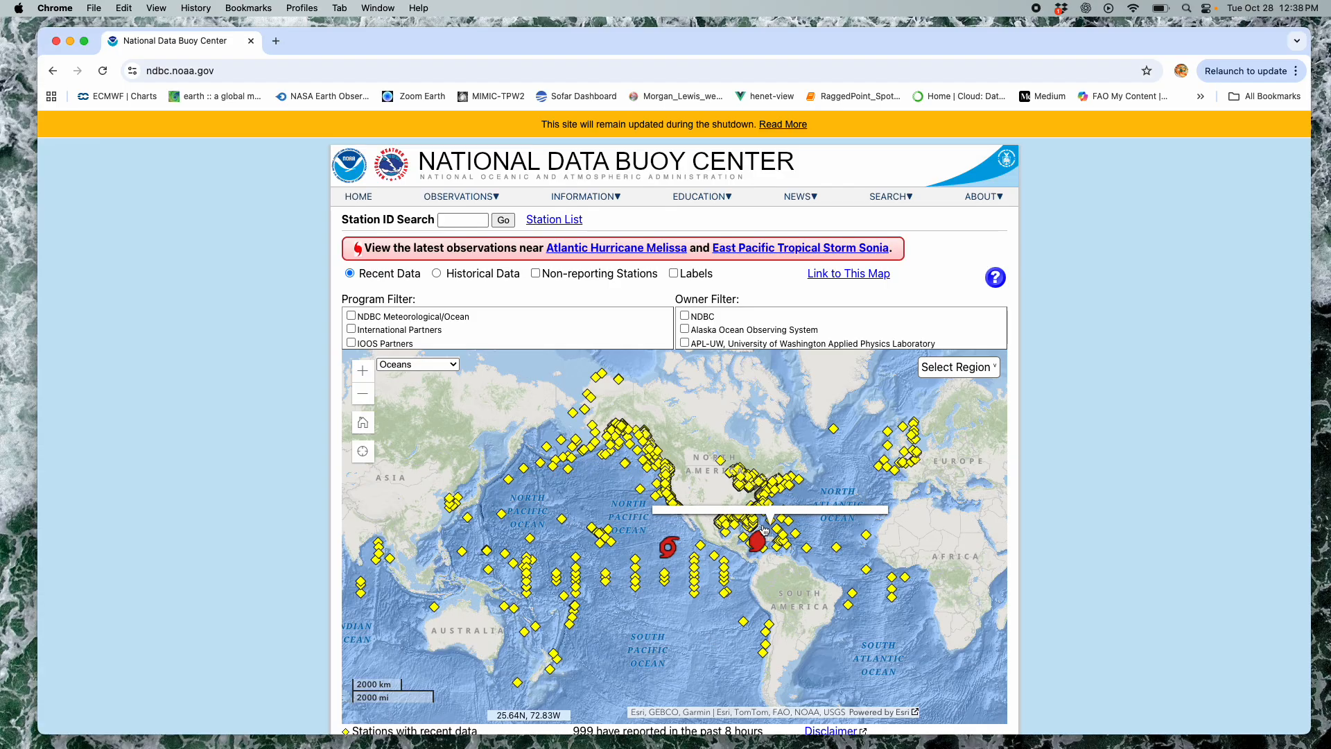
Open the details page of station 42058, the Central Caribbean buoy south-southeast of Jamaica near Hurricane Melissa's forecast track
{"action": "left_click", "coordinate": [364, 372]}
{"action": "left_click", "coordinate": [363, 371]}
{"action": "left_click", "coordinate": [363, 371]}
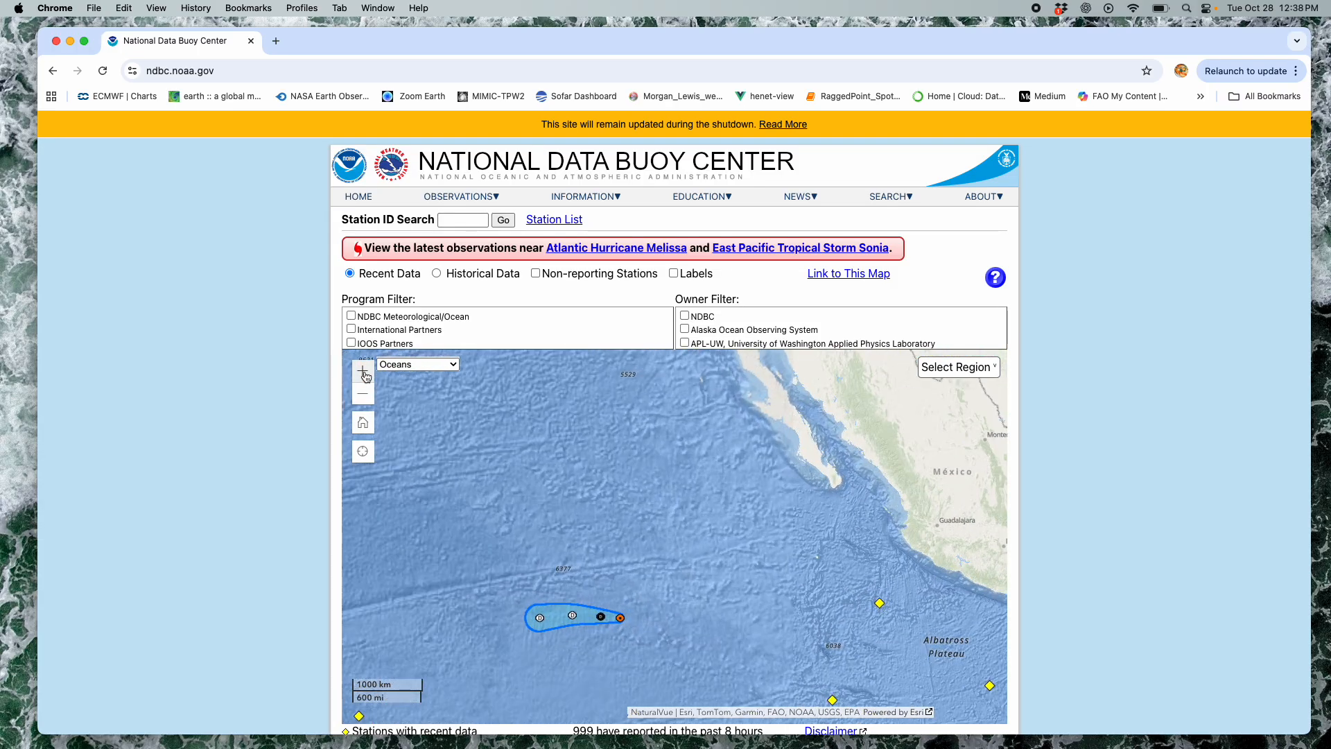
{"action": "left_click_drag", "start_coordinate": [563, 493], "coordinate": [393, 500]}
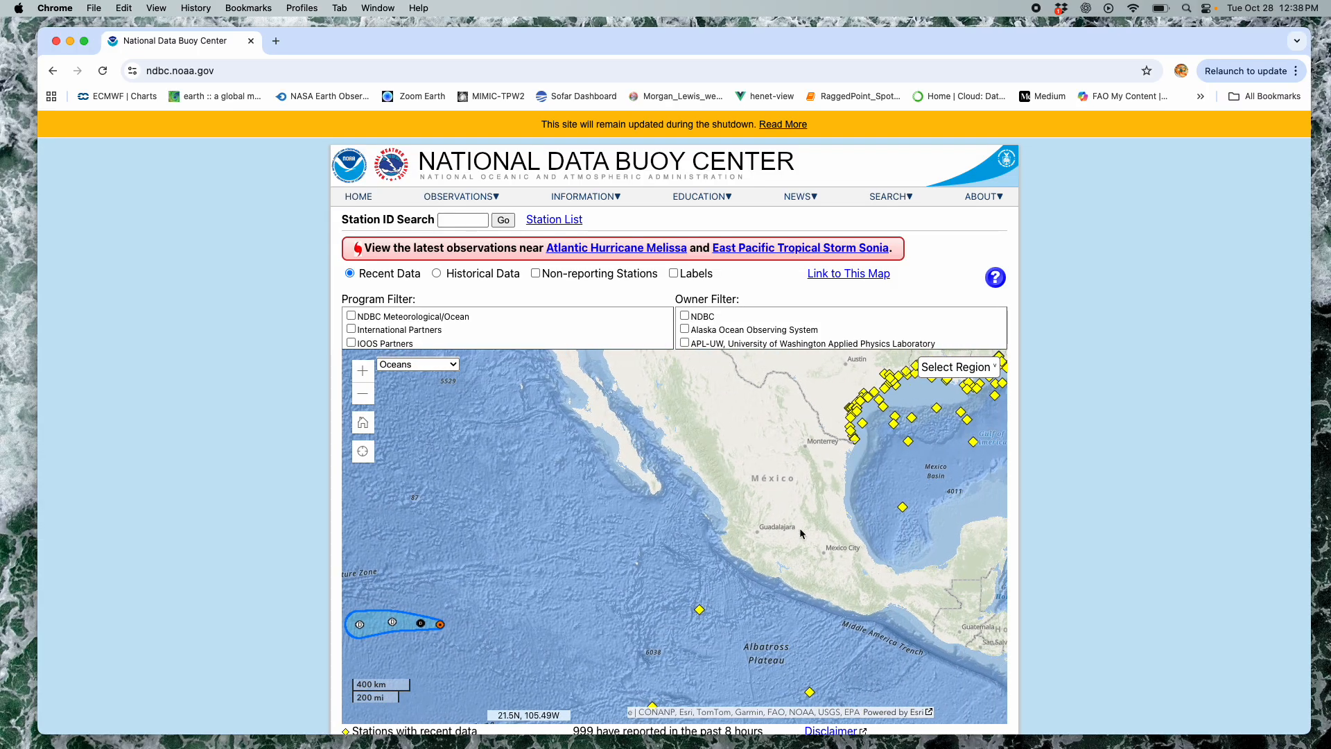
{"action": "left_click_drag", "start_coordinate": [800, 527], "coordinate": [294, 506]}
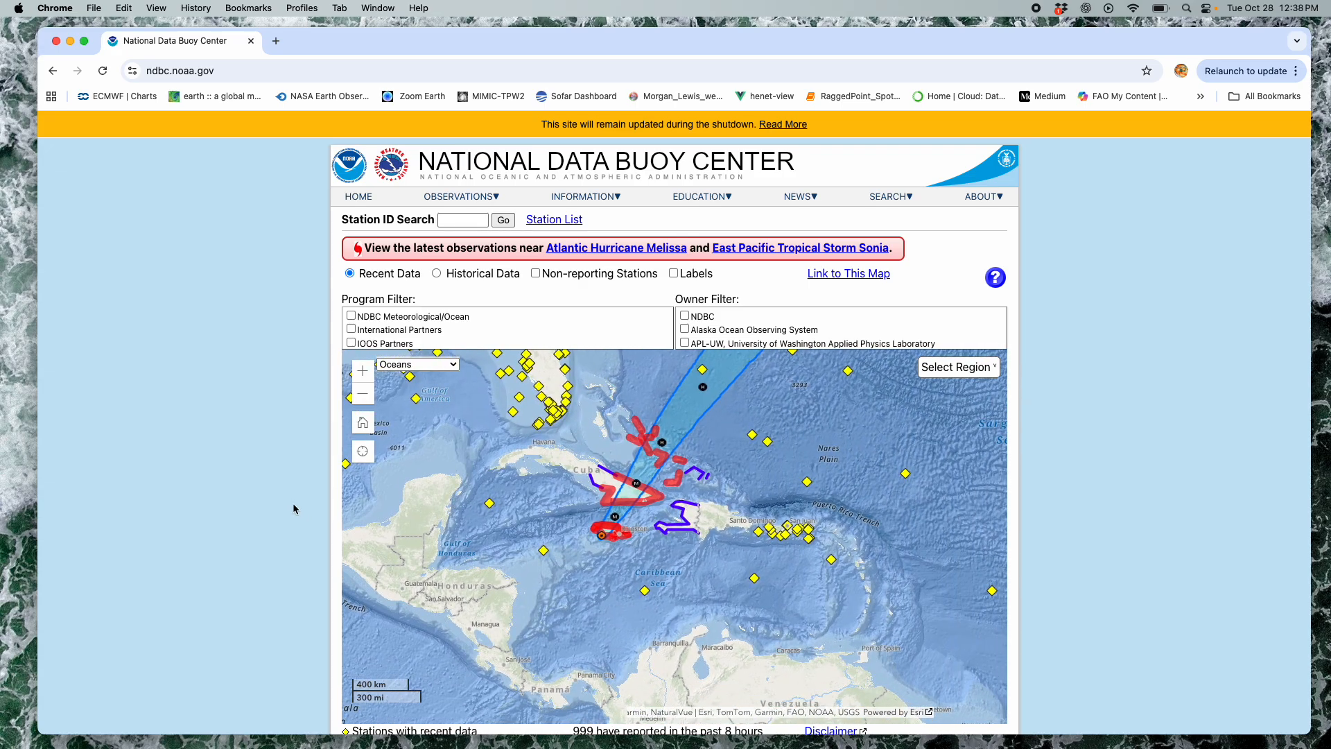
{"action": "left_click_drag", "start_coordinate": [459, 544], "coordinate": [457, 593]}
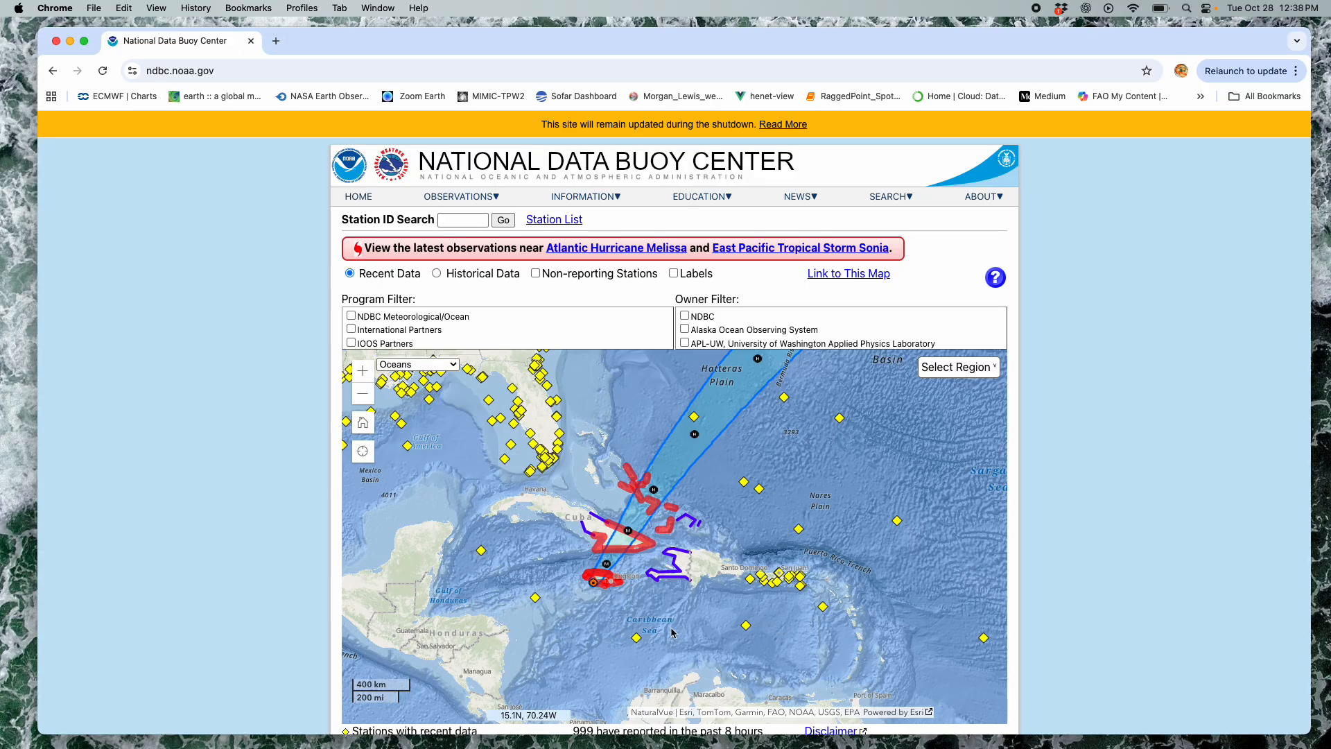
{"action": "mouse_move", "coordinate": [534, 600]}
{"action": "mouse_move", "coordinate": [638, 641]}
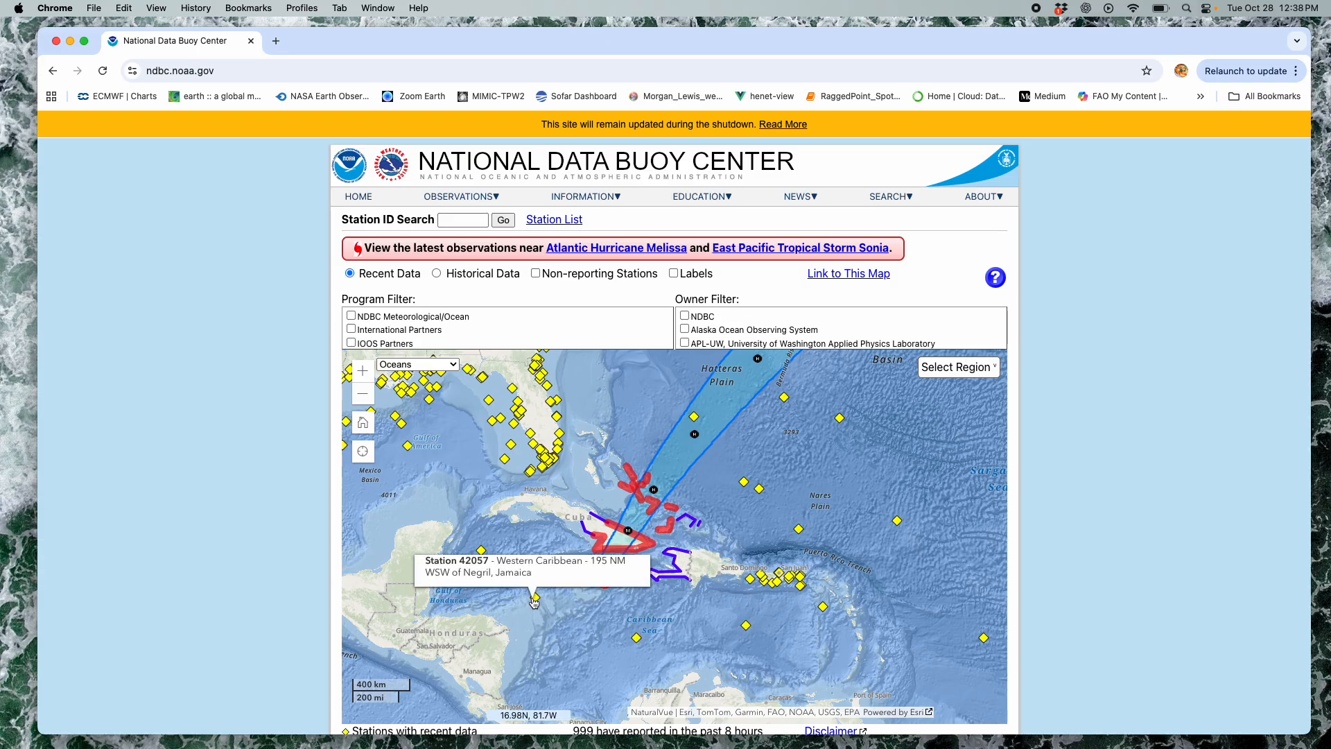
{"action": "left_click", "coordinate": [638, 642]}
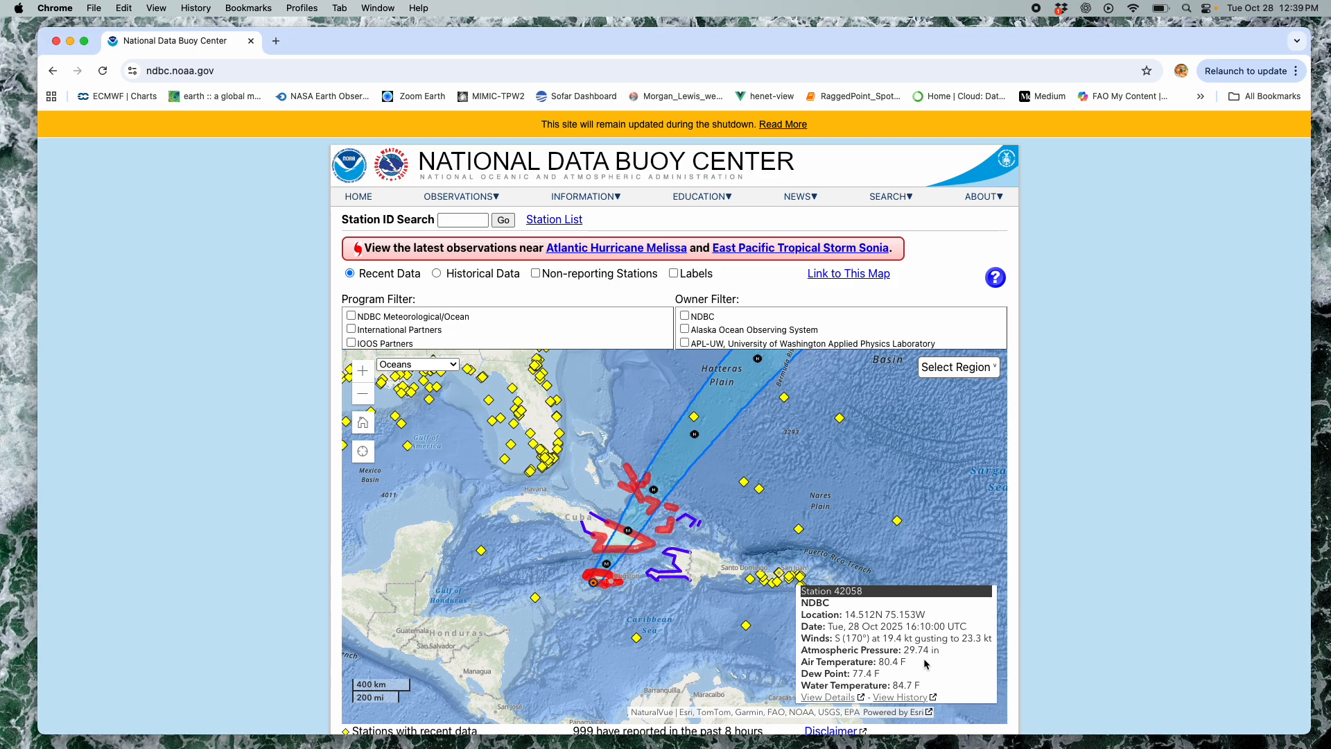
{"action": "left_click", "coordinate": [822, 697]}
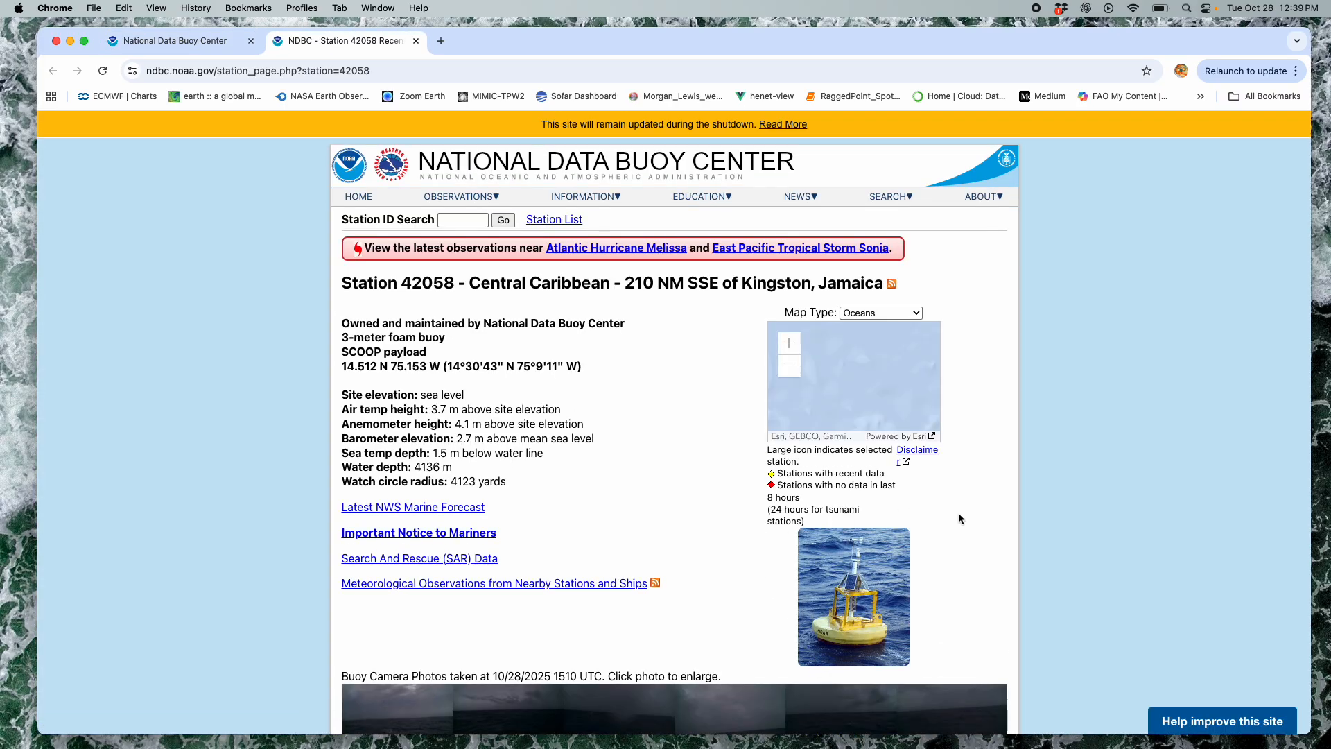
View the enlarged buoy camera photo of station 42058 and return to the station page
{"action": "scroll", "coordinate": [1000, 551], "scroll_direction": "down", "scroll_amount": 2}
{"action": "scroll", "coordinate": [1000, 557], "scroll_direction": "up", "scroll_amount": 1}
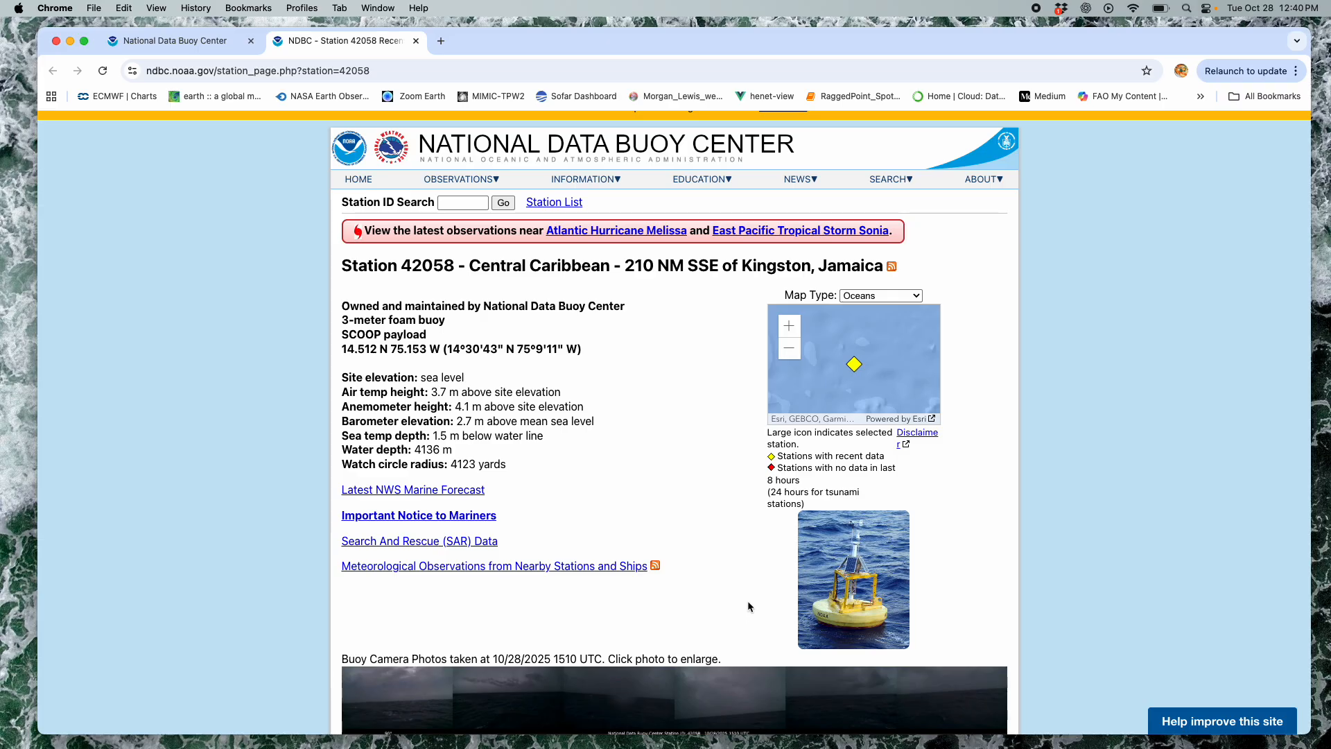
{"action": "scroll", "coordinate": [726, 588], "scroll_direction": "down", "scroll_amount": 4}
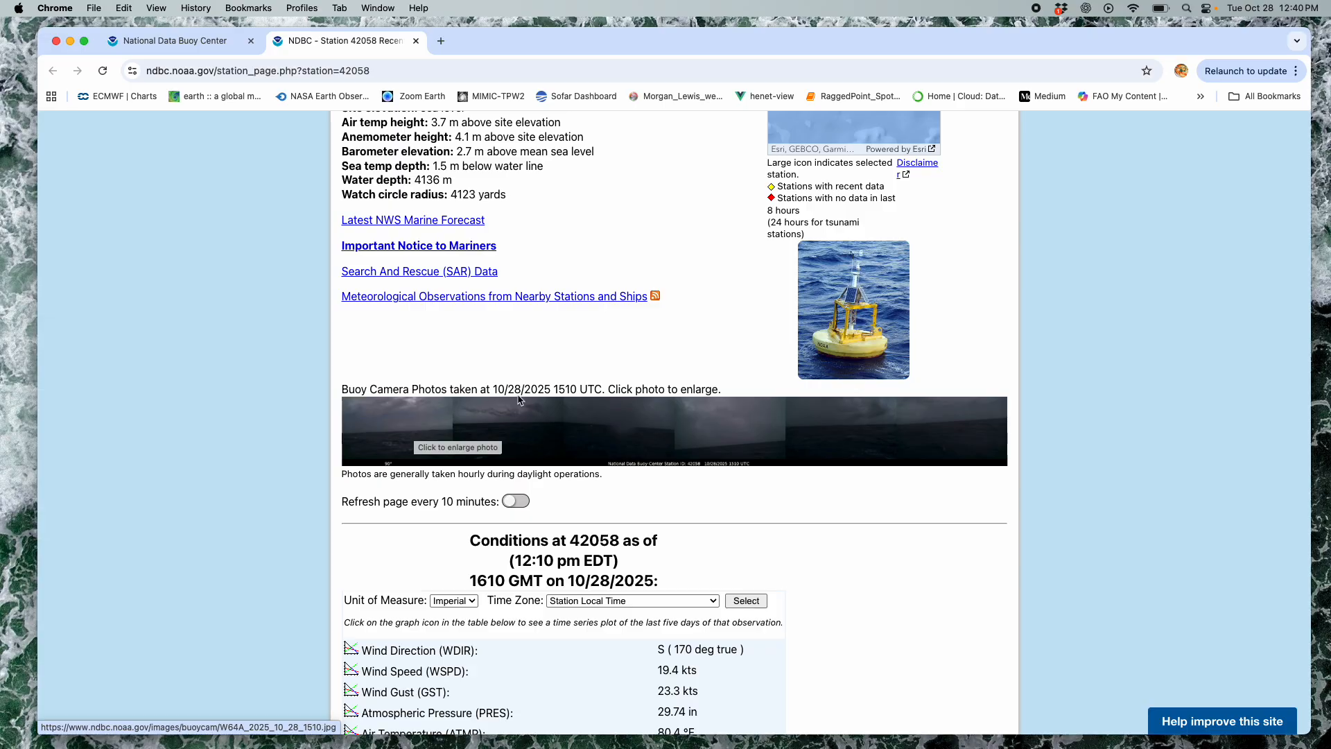
{"action": "left_click", "coordinate": [711, 434]}
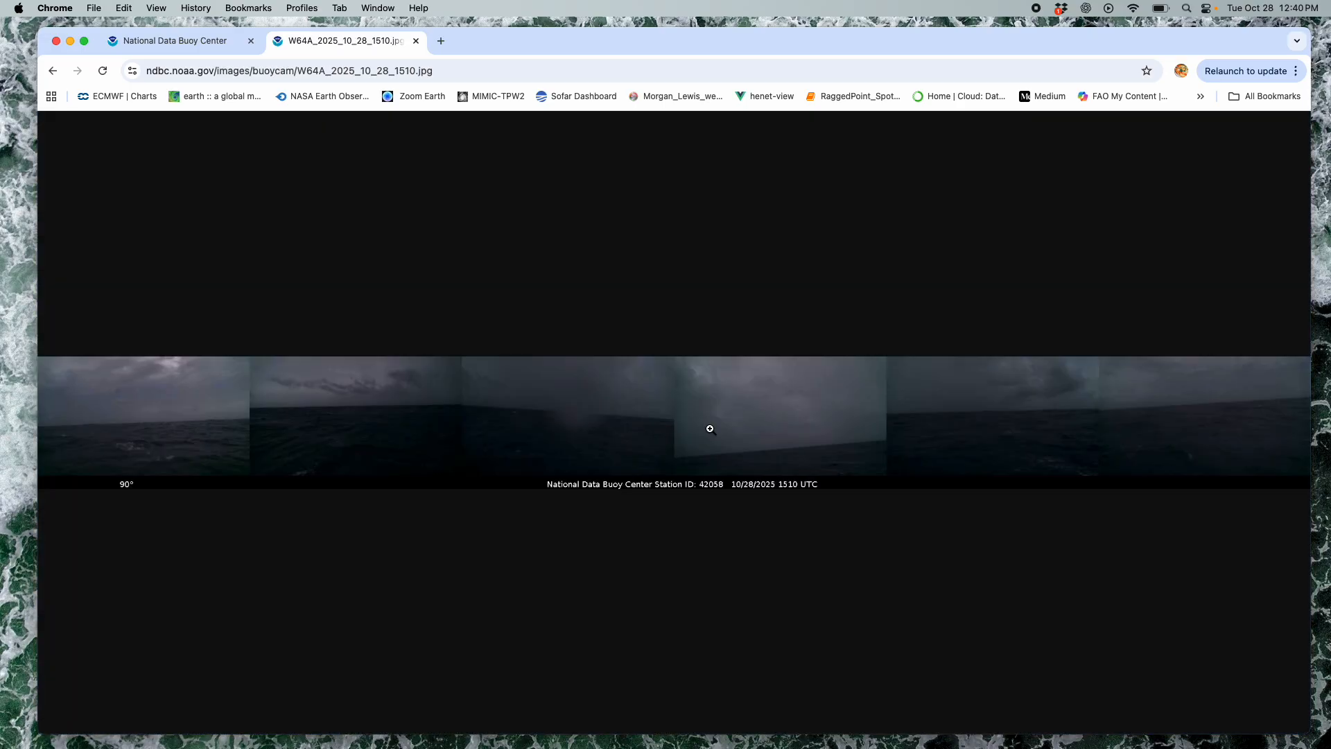
{"action": "left_click", "coordinate": [54, 72]}
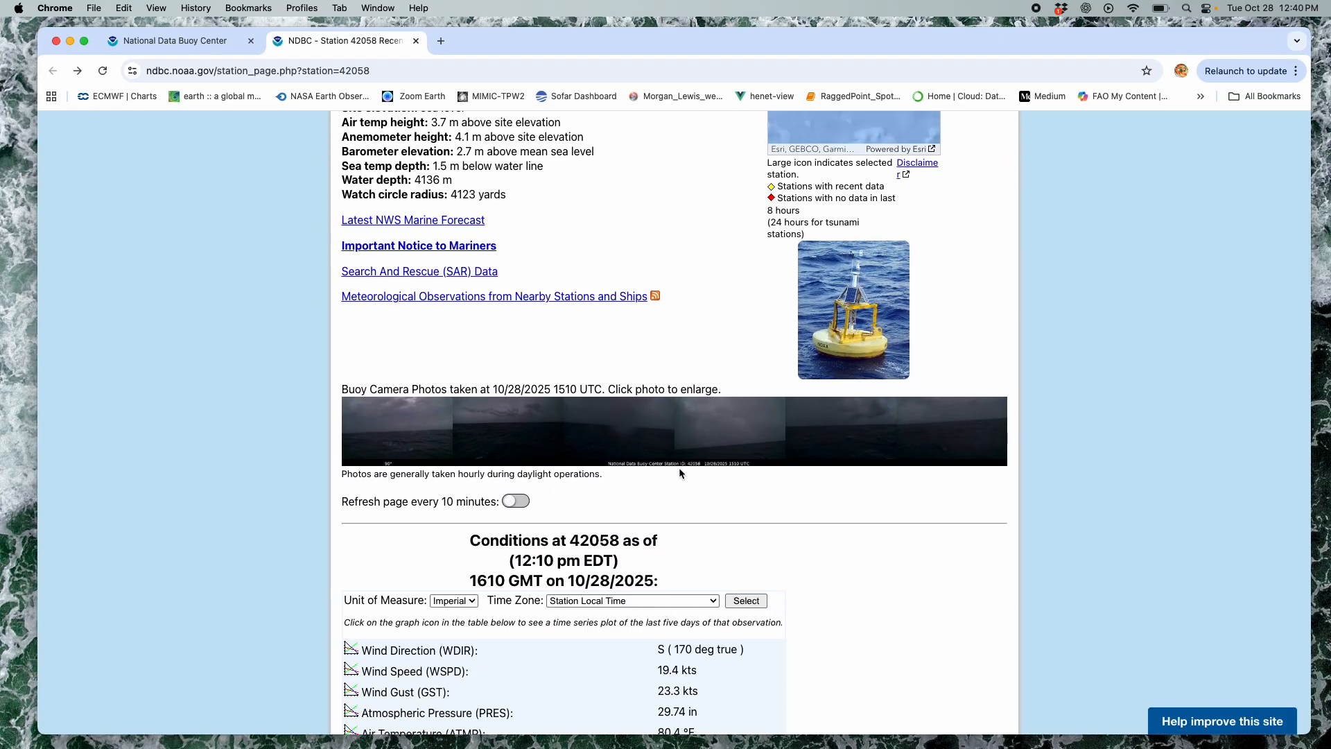
View the five-day Wind Speed (WSPD) plot from the current conditions and return to the station page
{"action": "scroll", "coordinate": [820, 591], "scroll_direction": "down", "scroll_amount": 5}
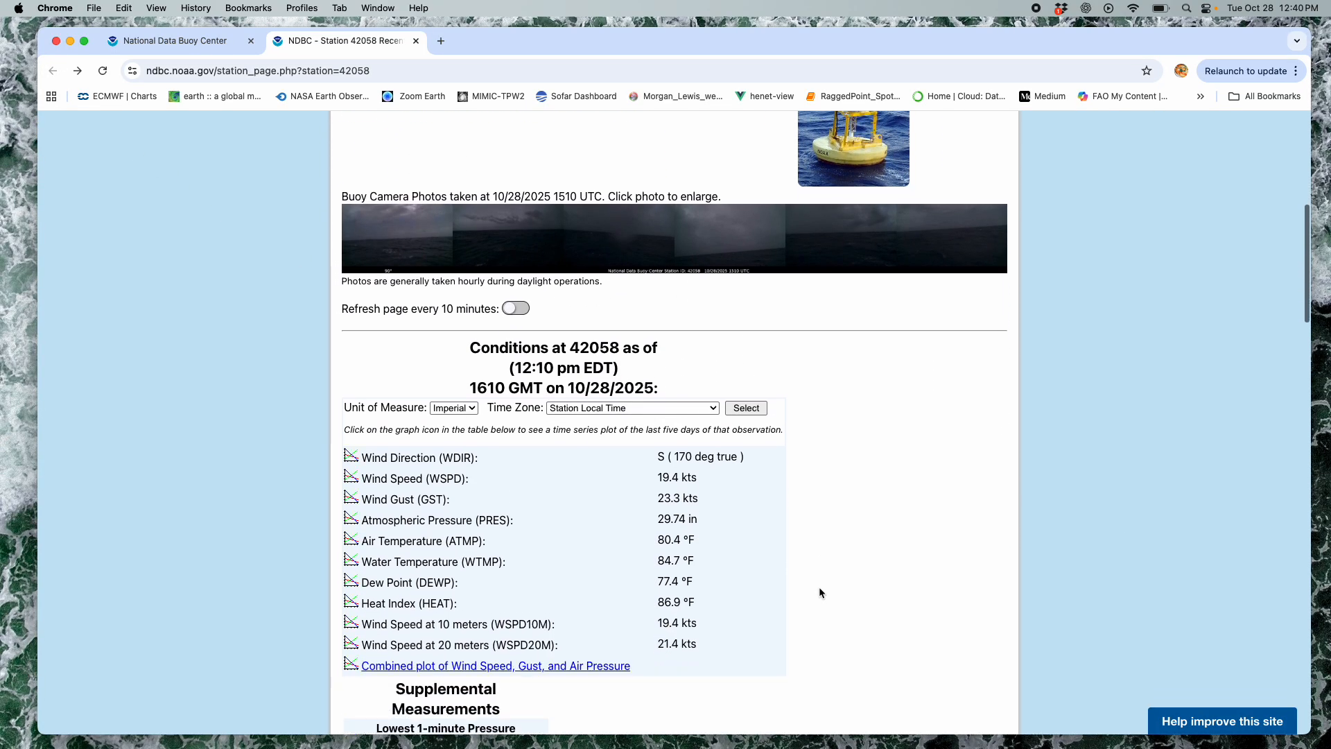
{"action": "scroll", "coordinate": [818, 587], "scroll_direction": "down", "scroll_amount": 3}
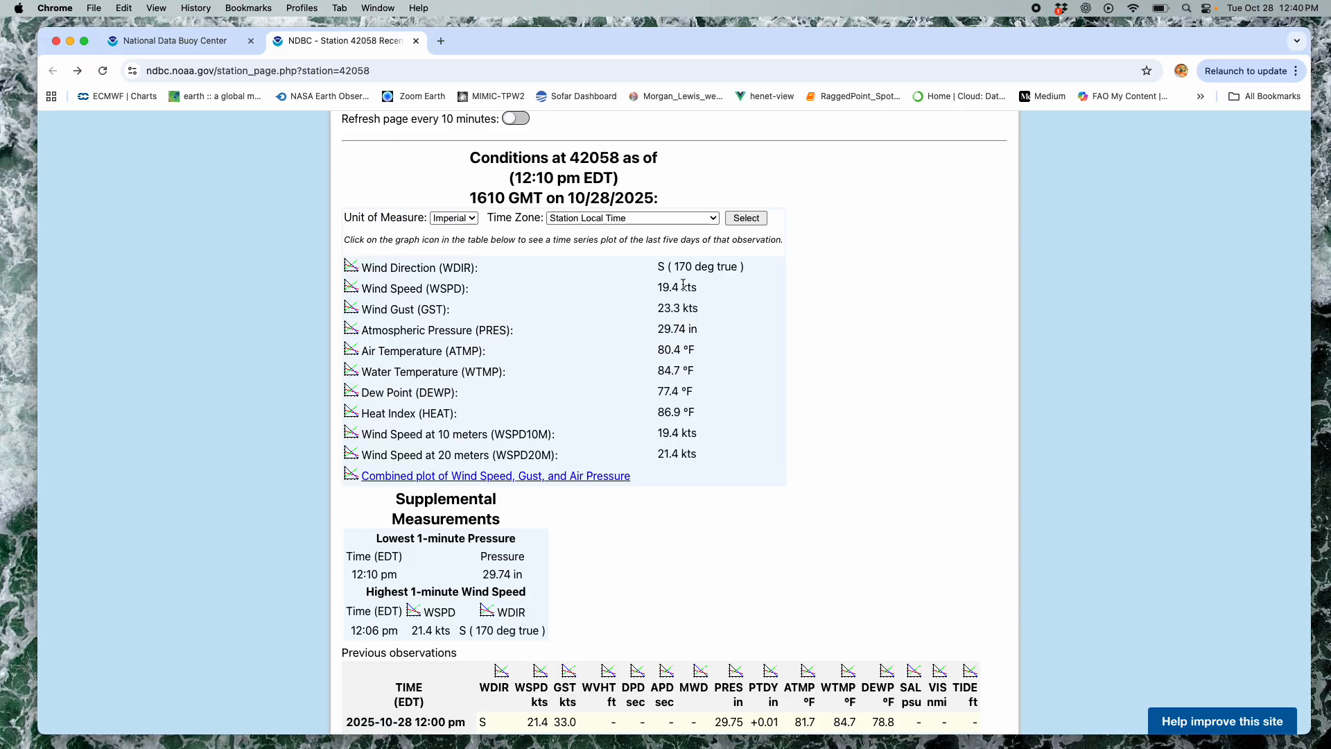
{"action": "left_click", "coordinate": [351, 287]}
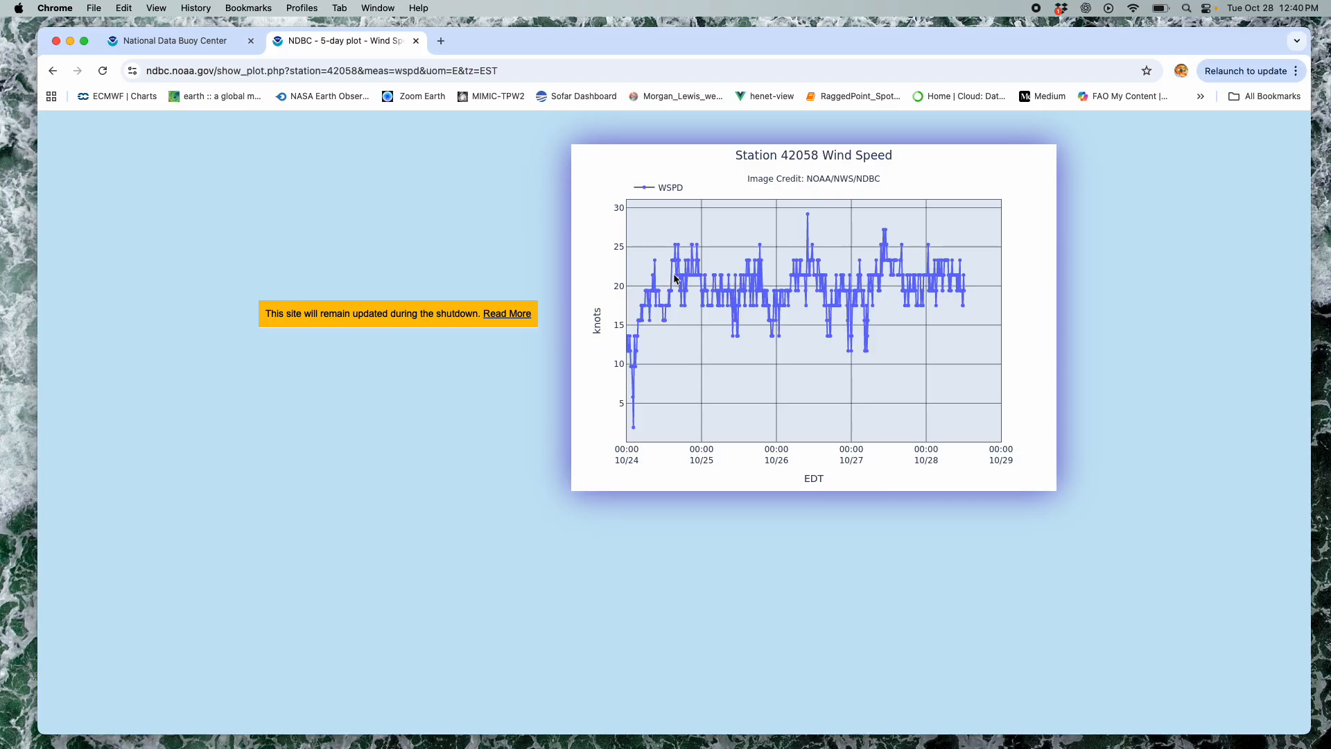
{"action": "left_click", "coordinate": [53, 70]}
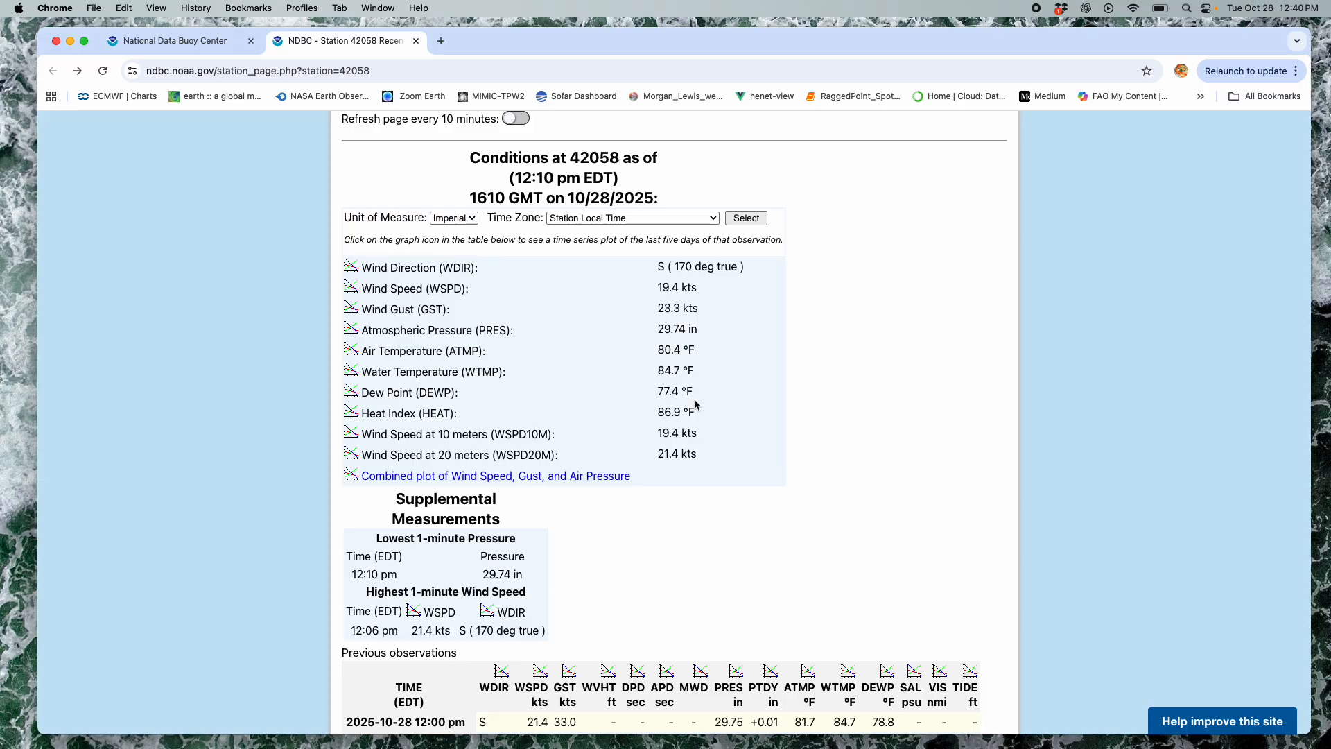
View the five-day Heat Index and Air Temperature plots, returning to the station page after each
{"action": "left_click", "coordinate": [354, 411]}
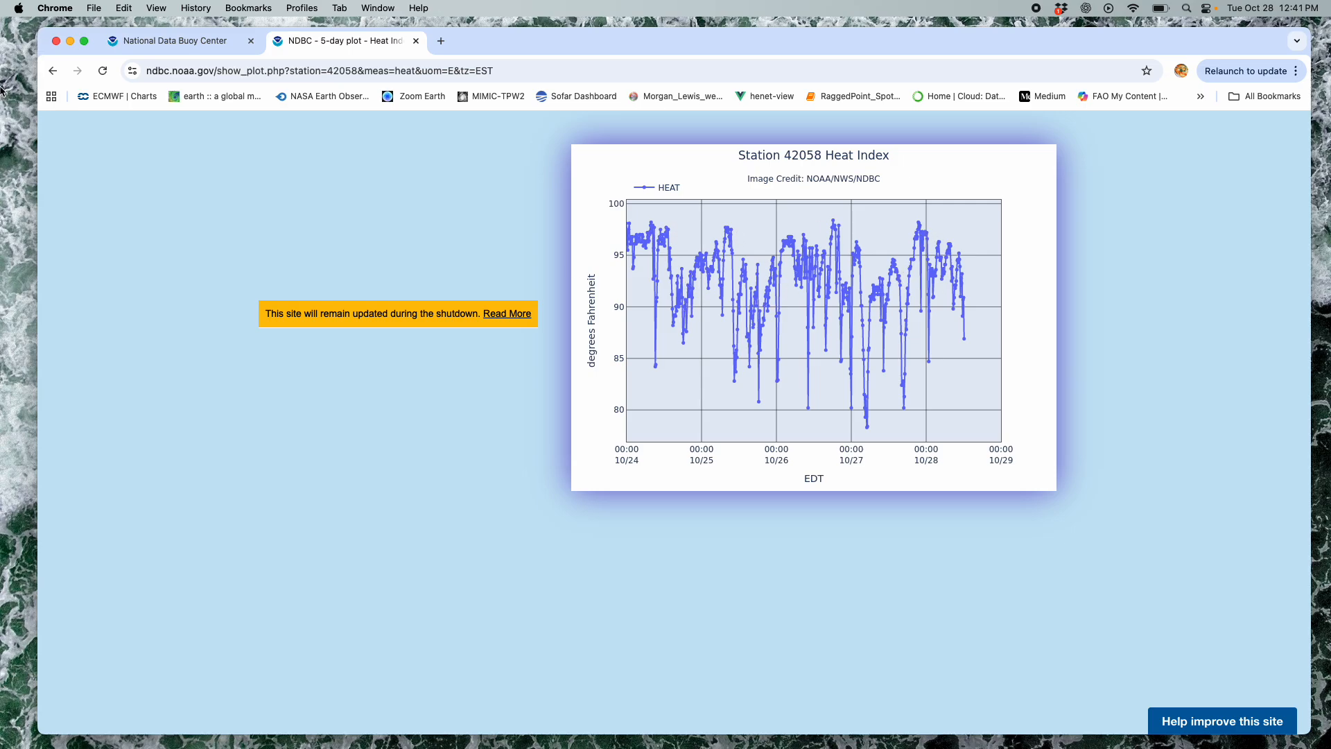
{"action": "left_click", "coordinate": [53, 70]}
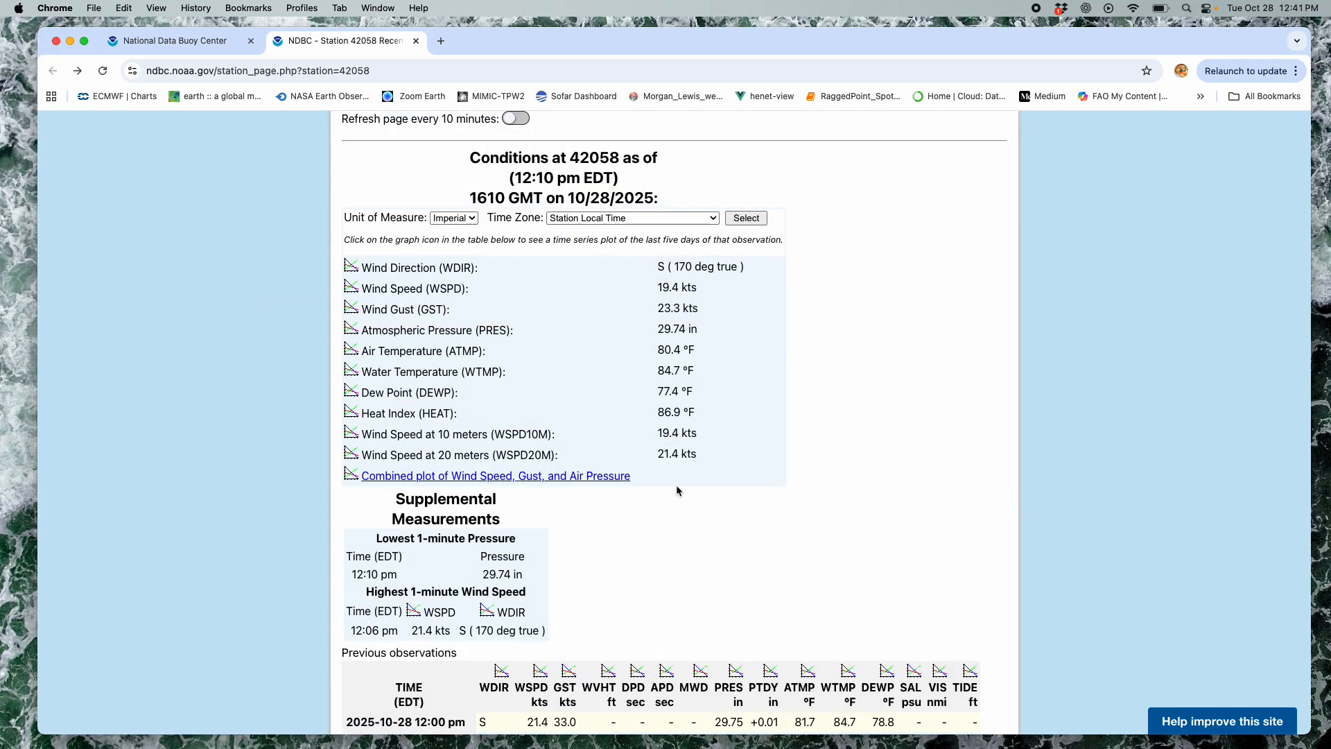
{"action": "scroll", "coordinate": [871, 535], "scroll_direction": "down", "scroll_amount": 10}
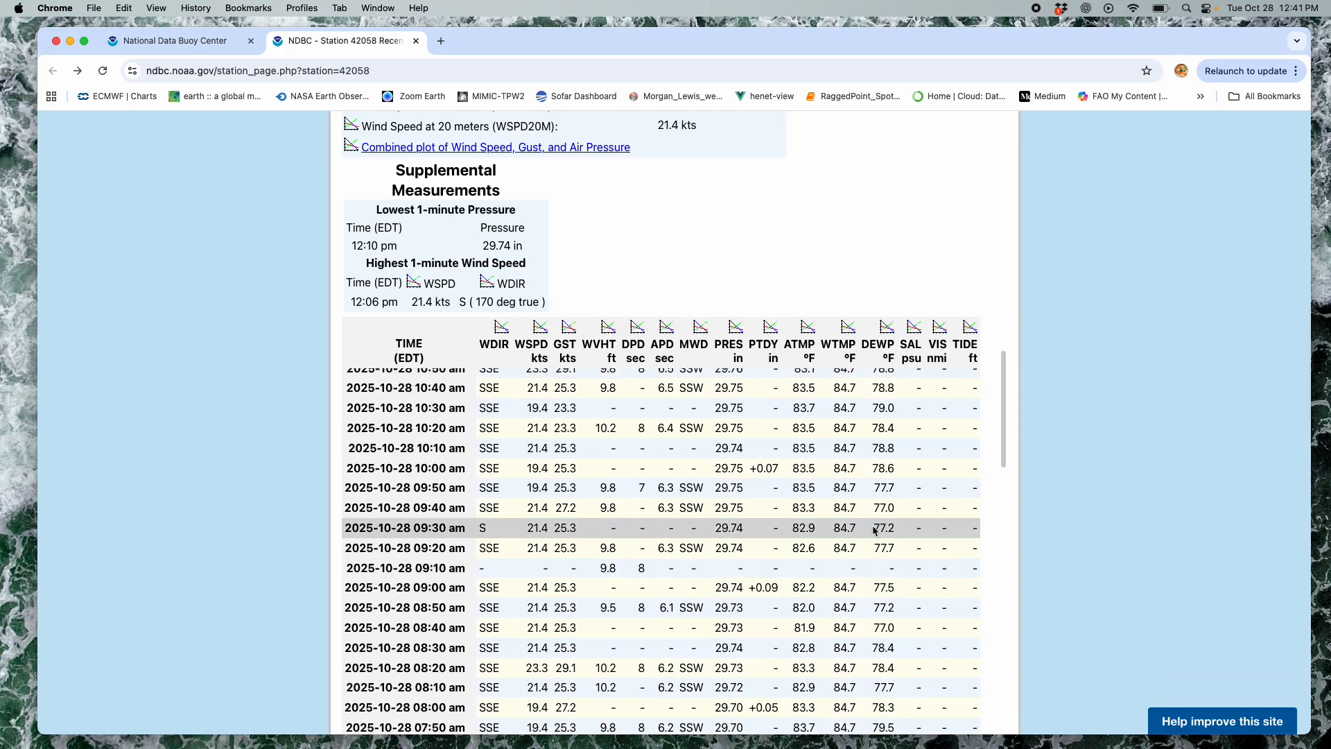
{"action": "scroll", "coordinate": [908, 569], "scroll_direction": "up", "scroll_amount": 8}
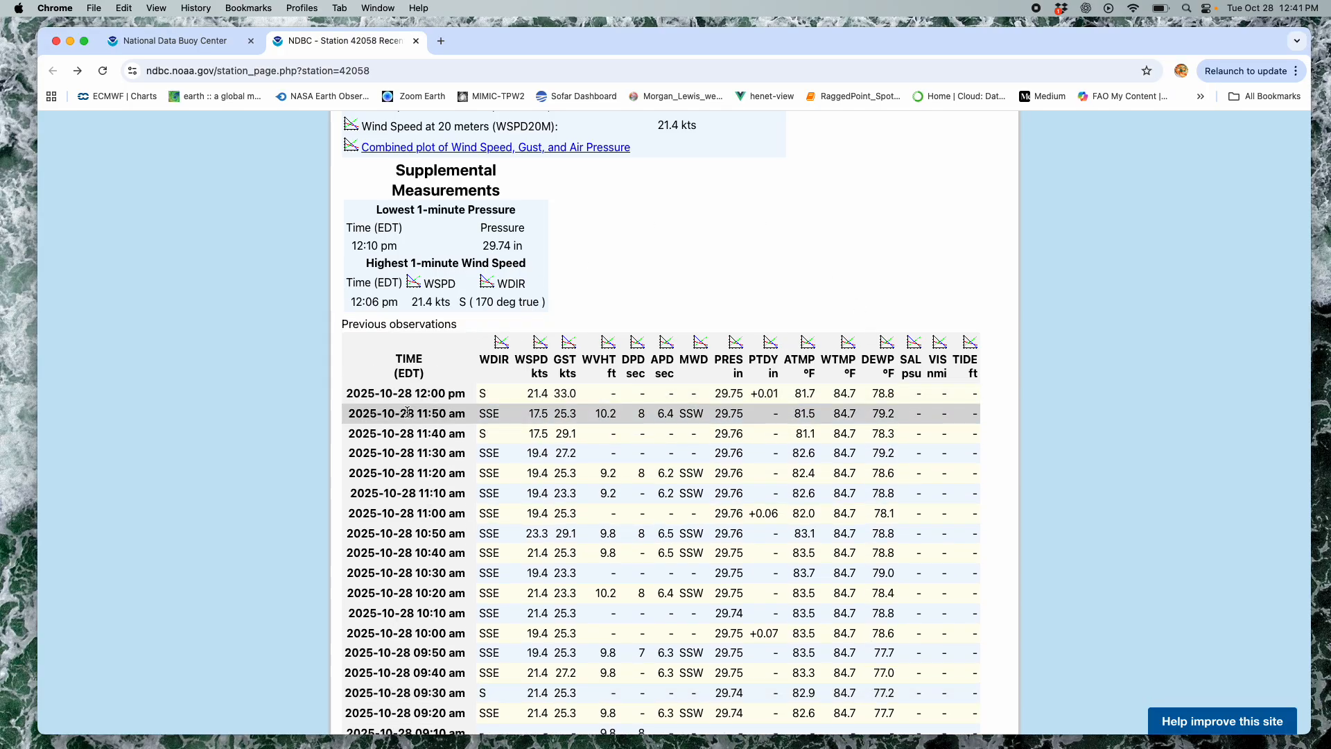
{"action": "scroll", "coordinate": [634, 222], "scroll_direction": "up", "scroll_amount": 3}
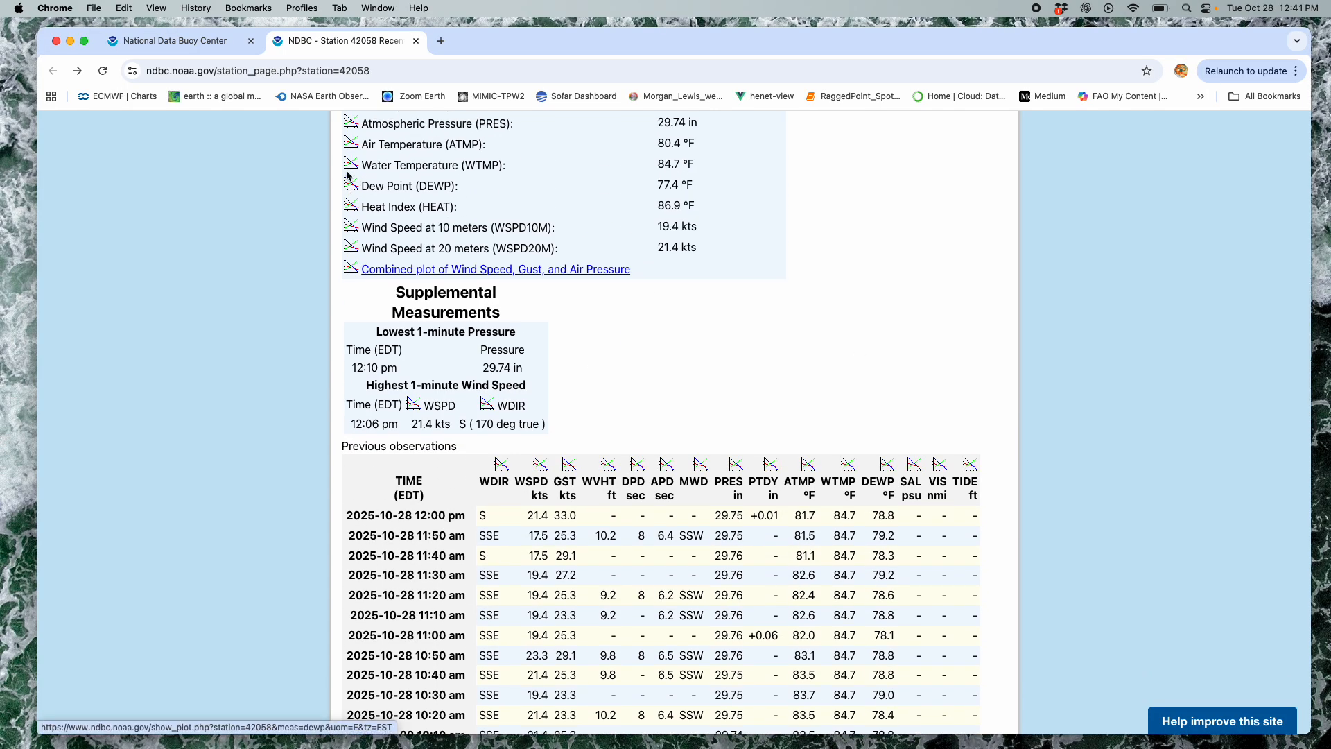
{"action": "left_click", "coordinate": [351, 148]}
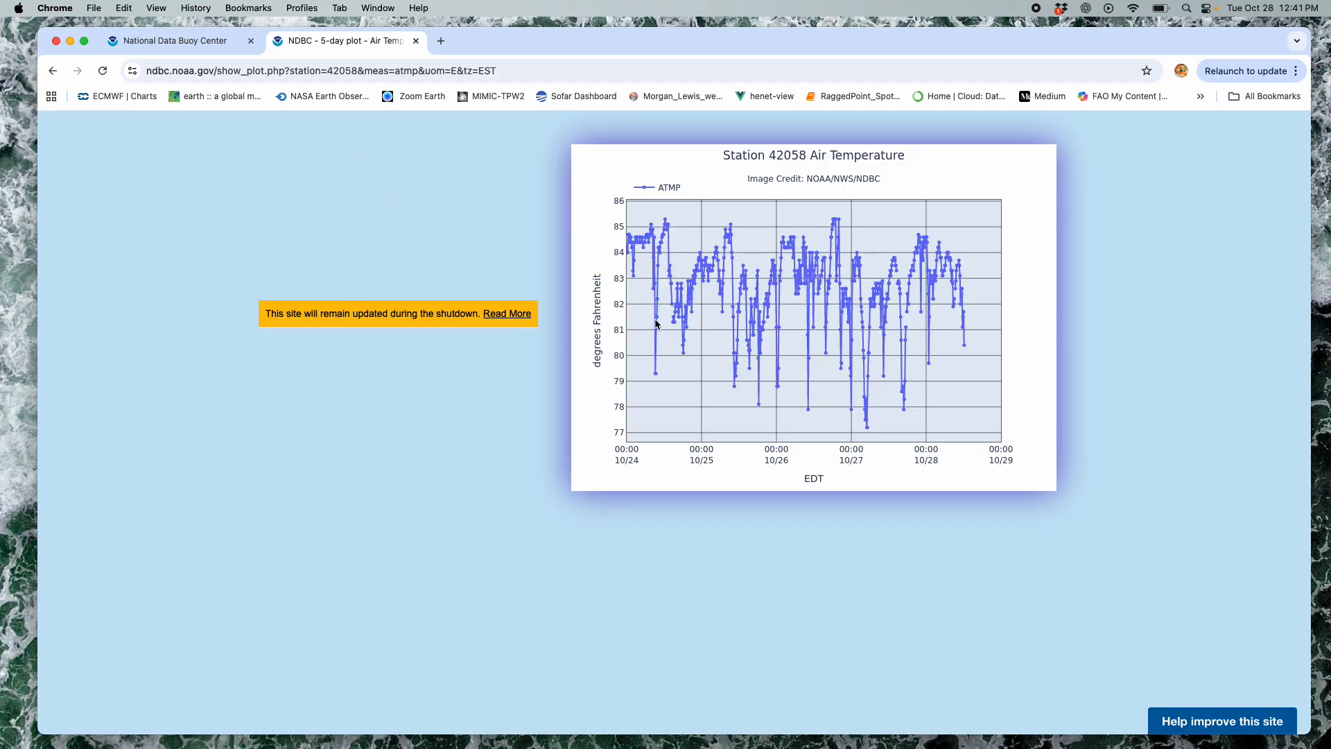
{"action": "left_click", "coordinate": [52, 70]}
Look over the previous observations table, view the wind speed plot from its WSPD column, and return to the station page
{"action": "scroll", "coordinate": [645, 574], "scroll_direction": "down", "scroll_amount": 2}
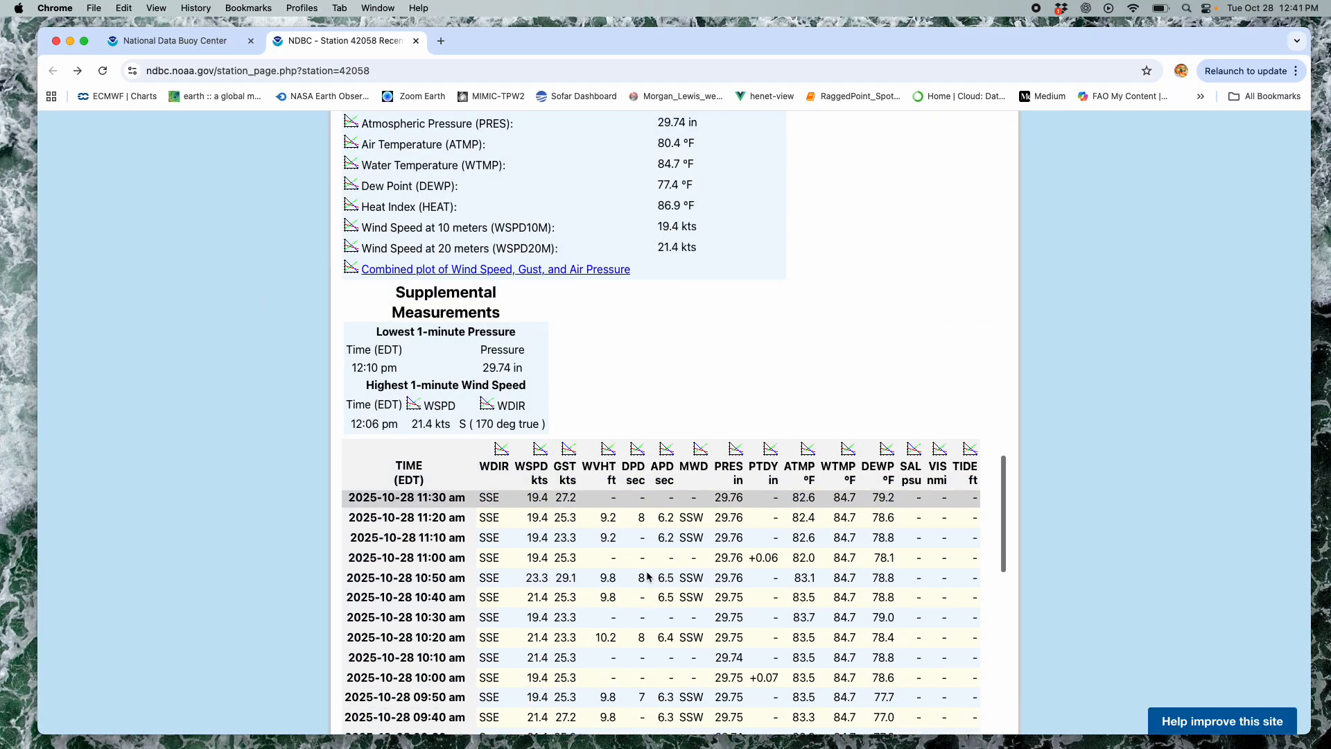
{"action": "scroll", "coordinate": [647, 576], "scroll_direction": "up", "scroll_amount": 2}
{"action": "scroll", "coordinate": [1179, 528], "scroll_direction": "down", "scroll_amount": 1}
{"action": "scroll", "coordinate": [1179, 528], "scroll_direction": "down", "scroll_amount": 3}
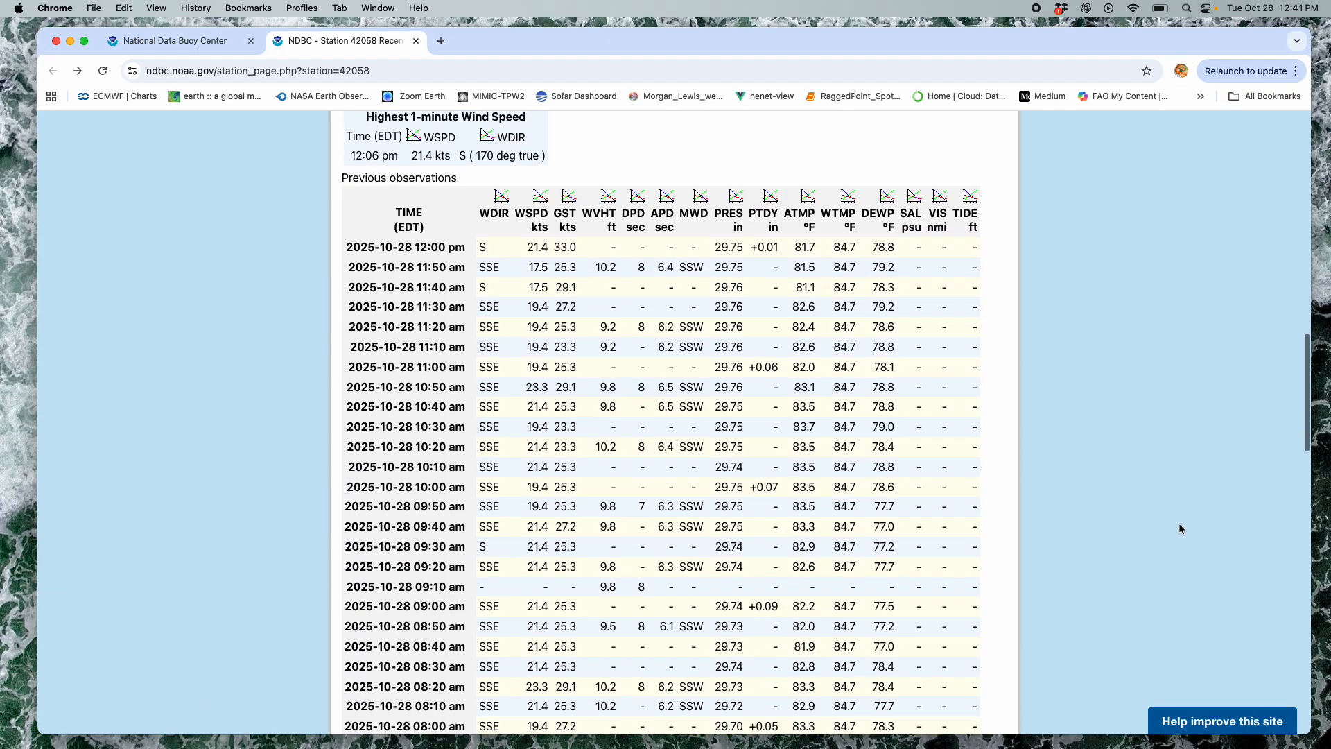
{"action": "scroll", "coordinate": [1179, 528], "scroll_direction": "up", "scroll_amount": 5}
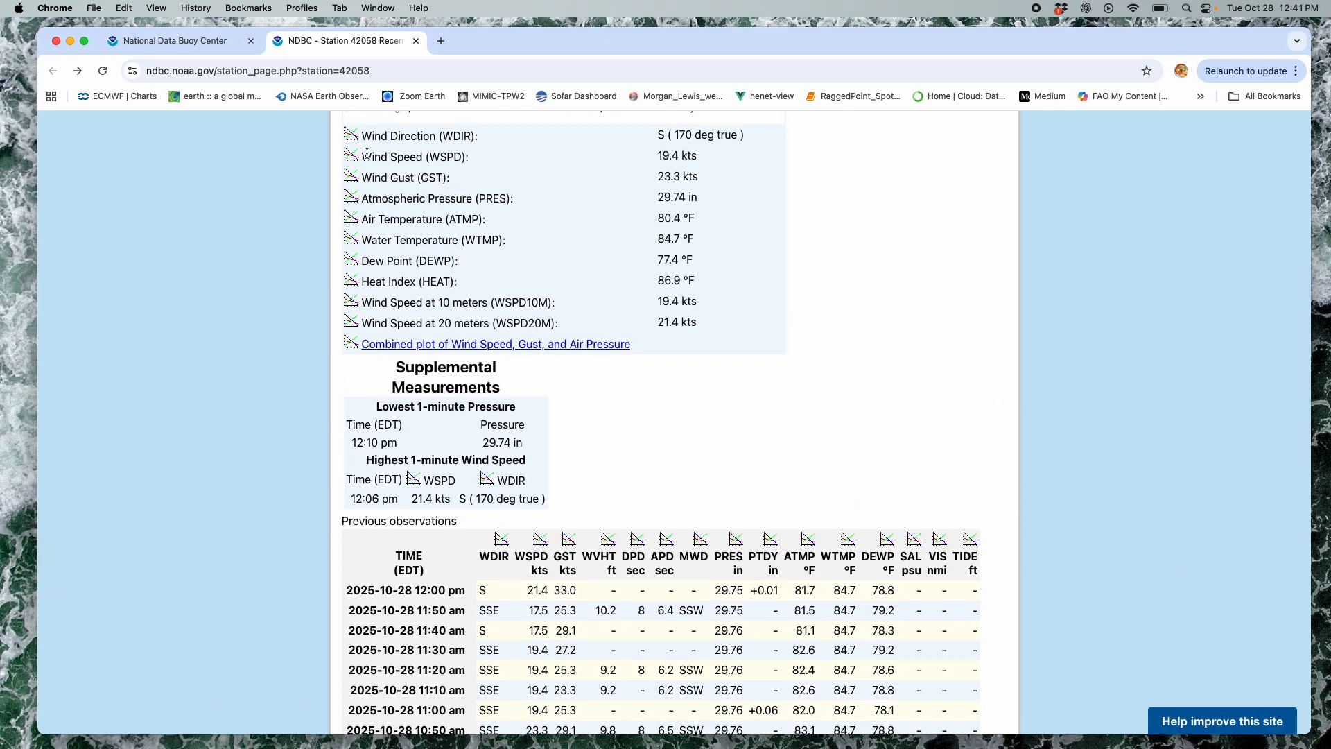
{"action": "scroll", "coordinate": [1109, 558], "scroll_direction": "down", "scroll_amount": 3}
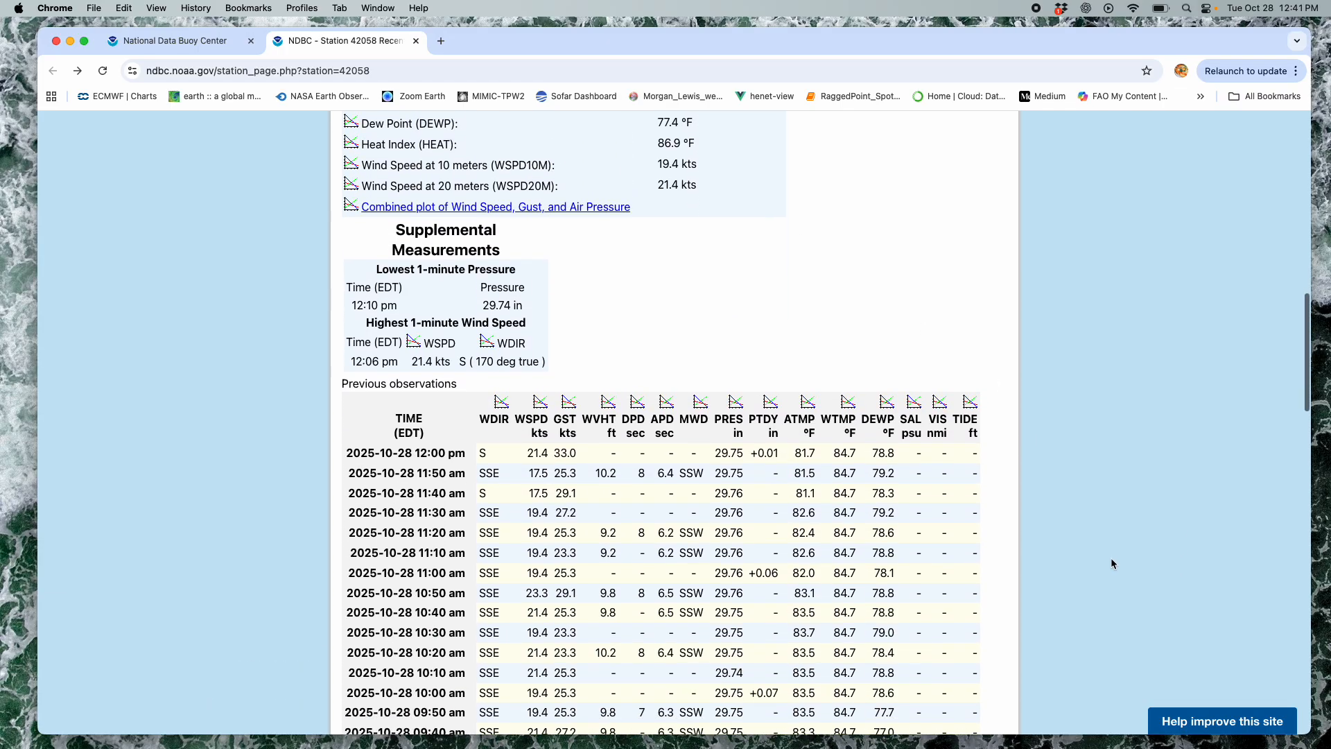
{"action": "scroll", "coordinate": [1110, 559], "scroll_direction": "down", "scroll_amount": 1}
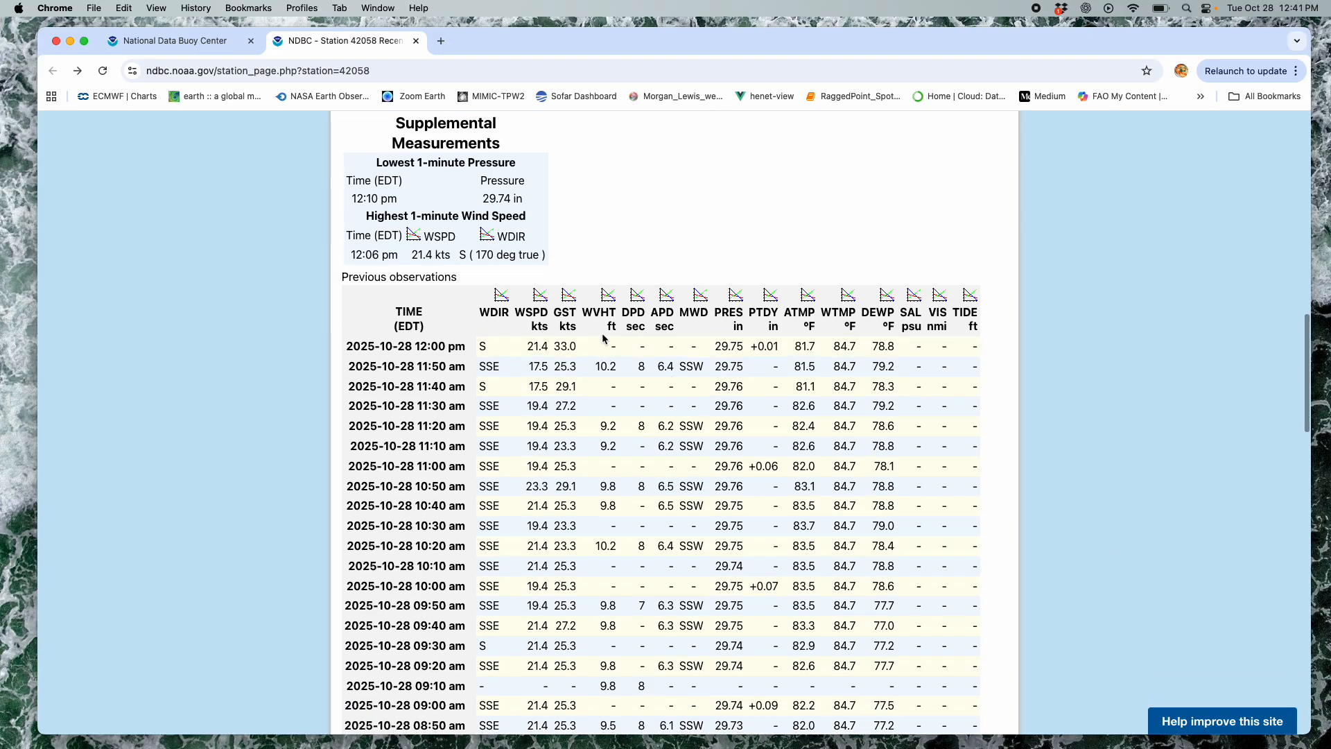
{"action": "left_click", "coordinate": [539, 296]}
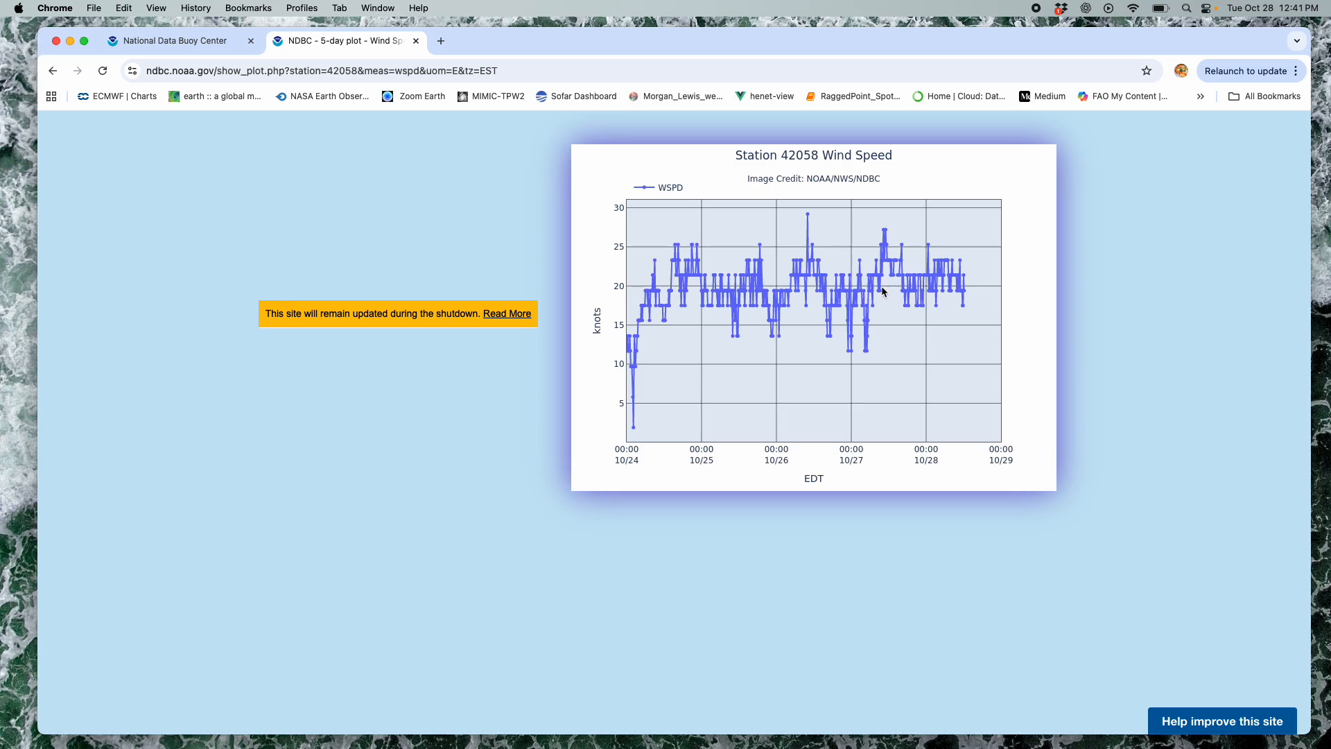
{"action": "left_click", "coordinate": [53, 71]}
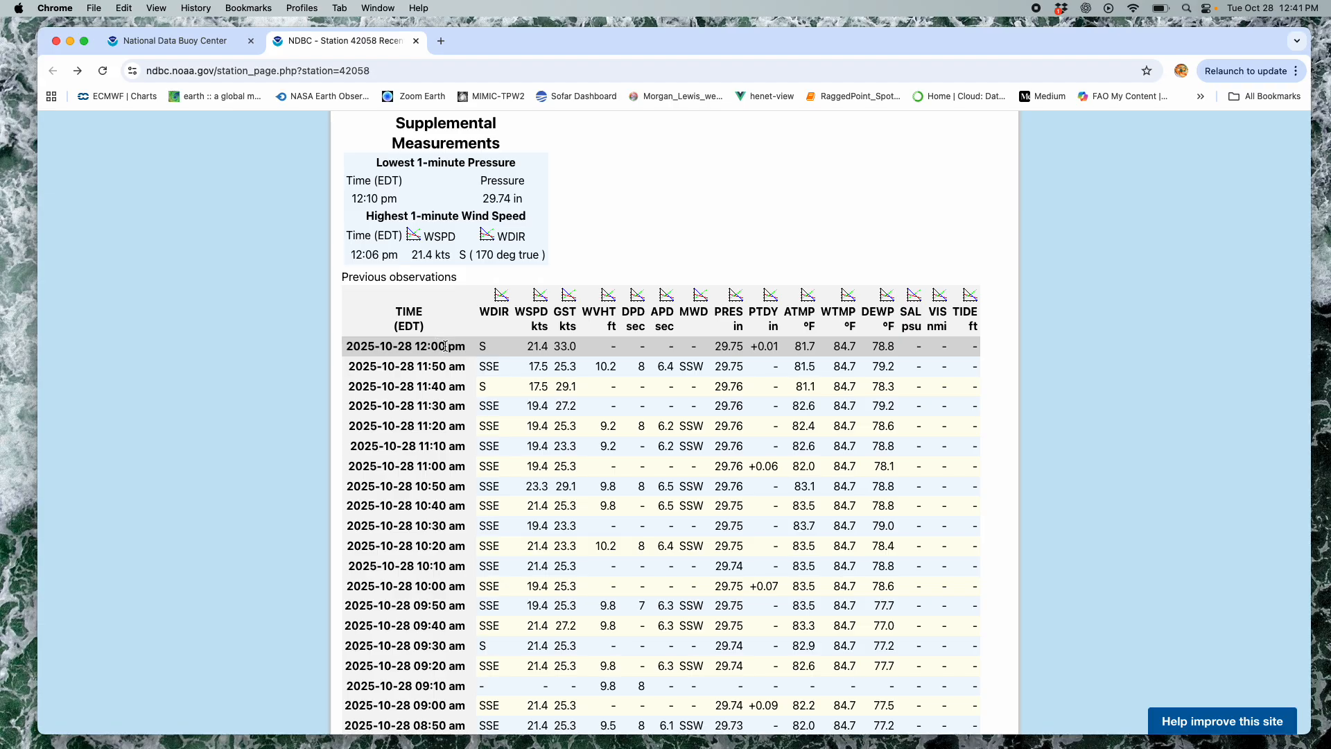
Examine the older entries in the previous observations table and the Wave Summary section of station 42058
{"action": "scroll", "coordinate": [445, 388], "scroll_direction": "down", "scroll_amount": 8}
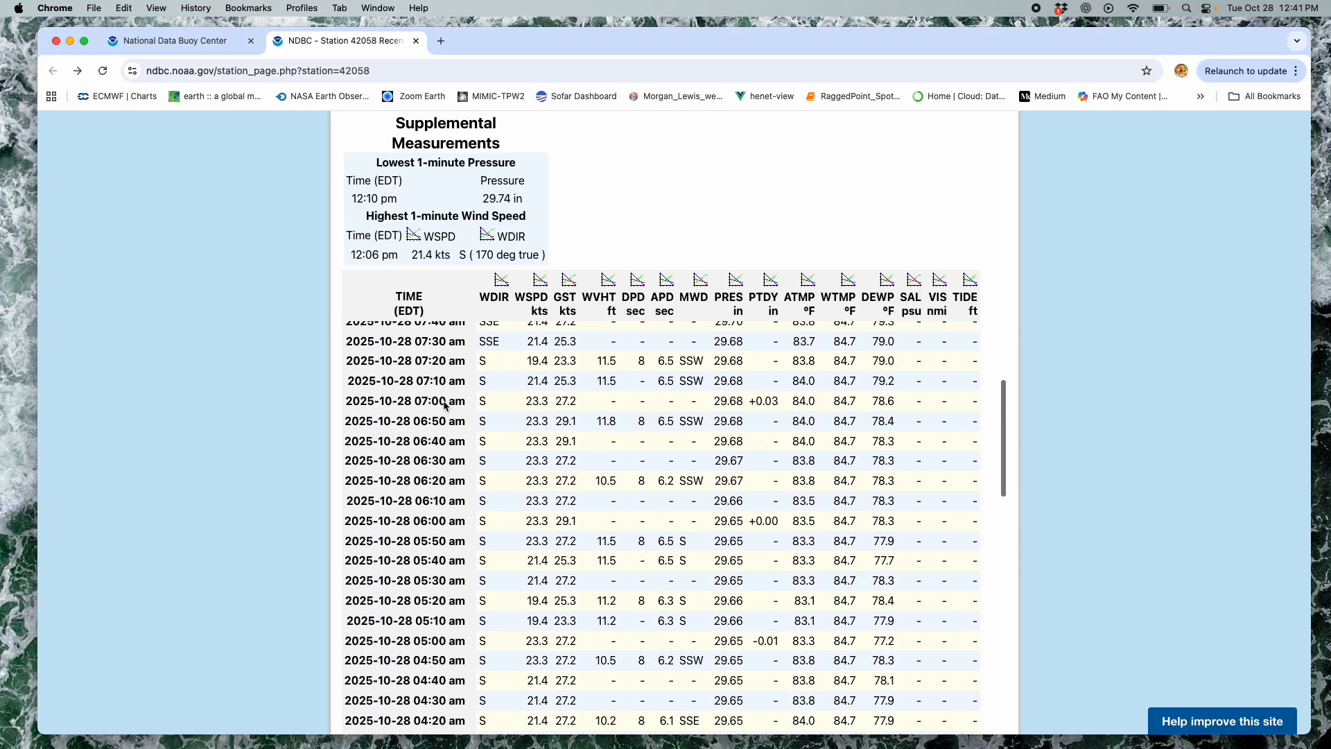
{"action": "scroll", "coordinate": [445, 404], "scroll_direction": "down", "scroll_amount": 20}
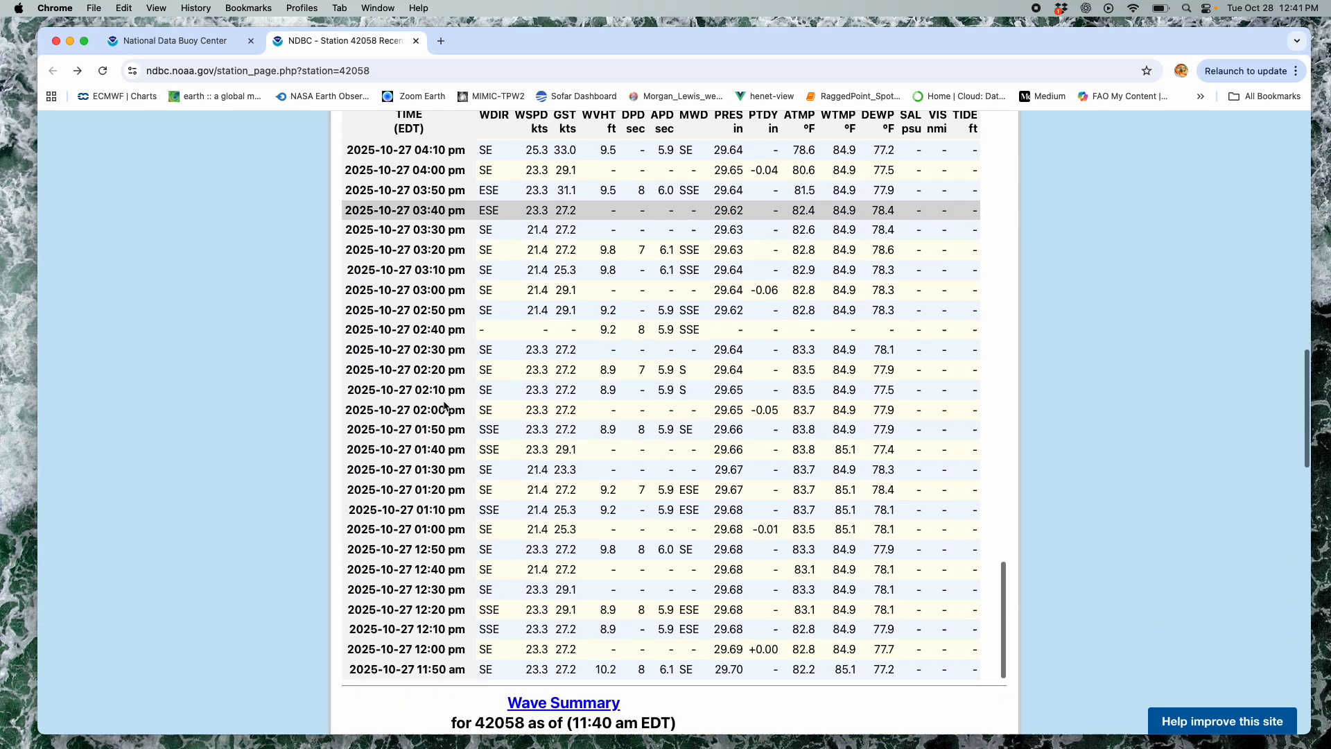
{"action": "scroll", "coordinate": [445, 407], "scroll_direction": "down", "scroll_amount": 7}
{"action": "scroll", "coordinate": [425, 201], "scroll_direction": "up", "scroll_amount": 1}
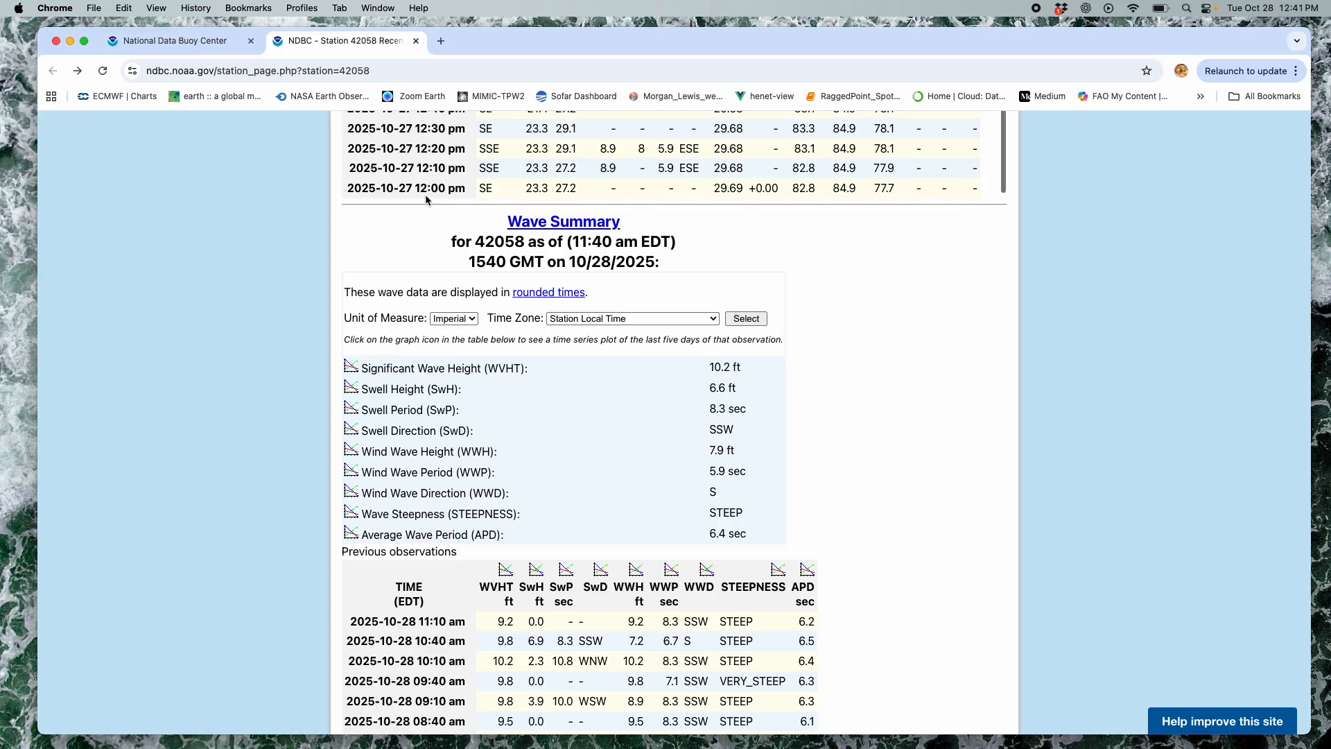
{"action": "scroll", "coordinate": [426, 194], "scroll_direction": "up", "scroll_amount": 5}
{"action": "scroll", "coordinate": [252, 184], "scroll_direction": "up", "scroll_amount": 20}
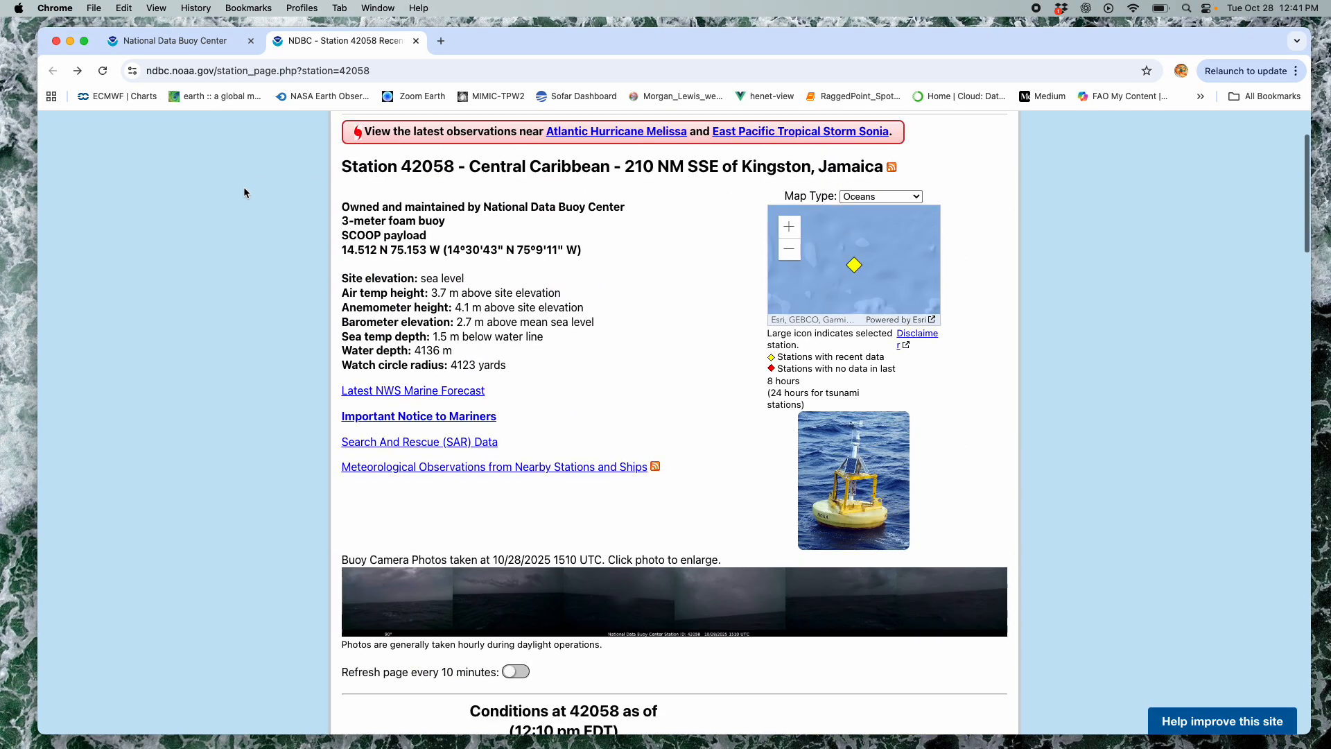
{"action": "scroll", "coordinate": [244, 189], "scroll_direction": "down", "scroll_amount": 15}
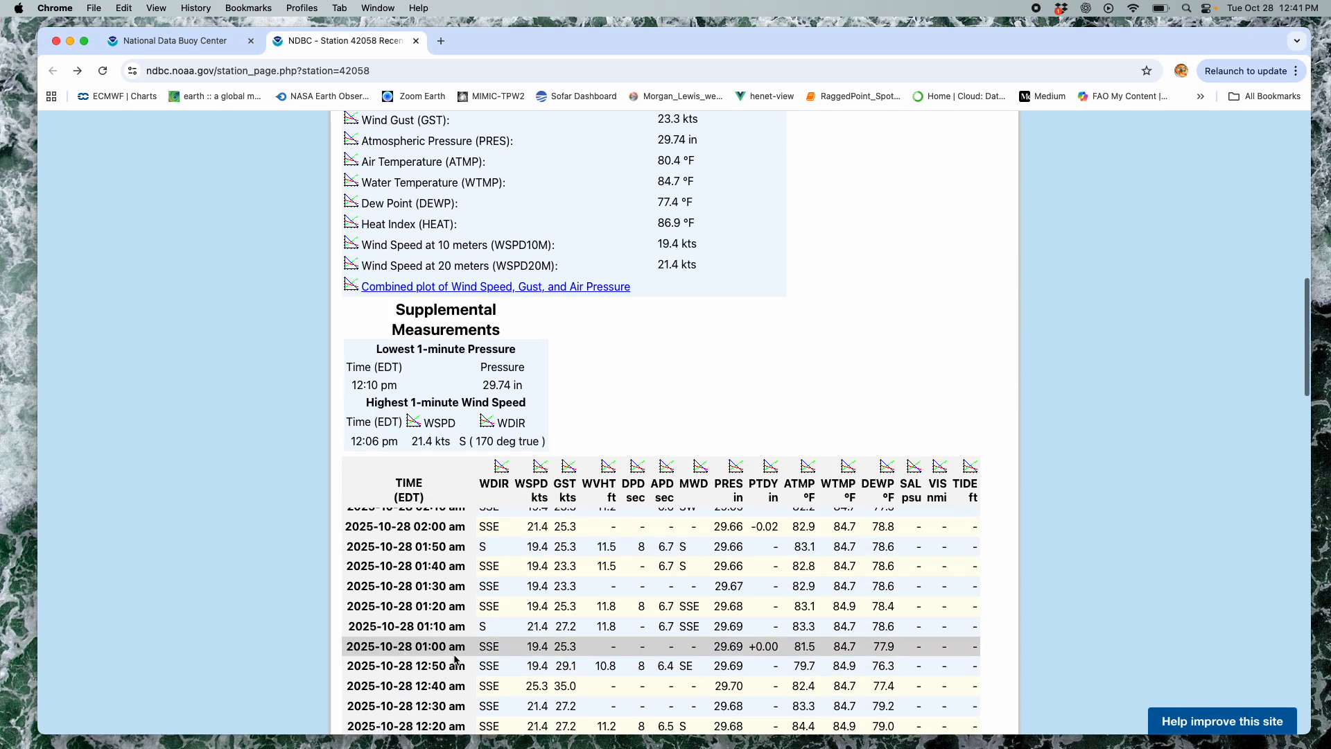
{"action": "scroll", "coordinate": [455, 659], "scroll_direction": "up", "scroll_amount": 15}
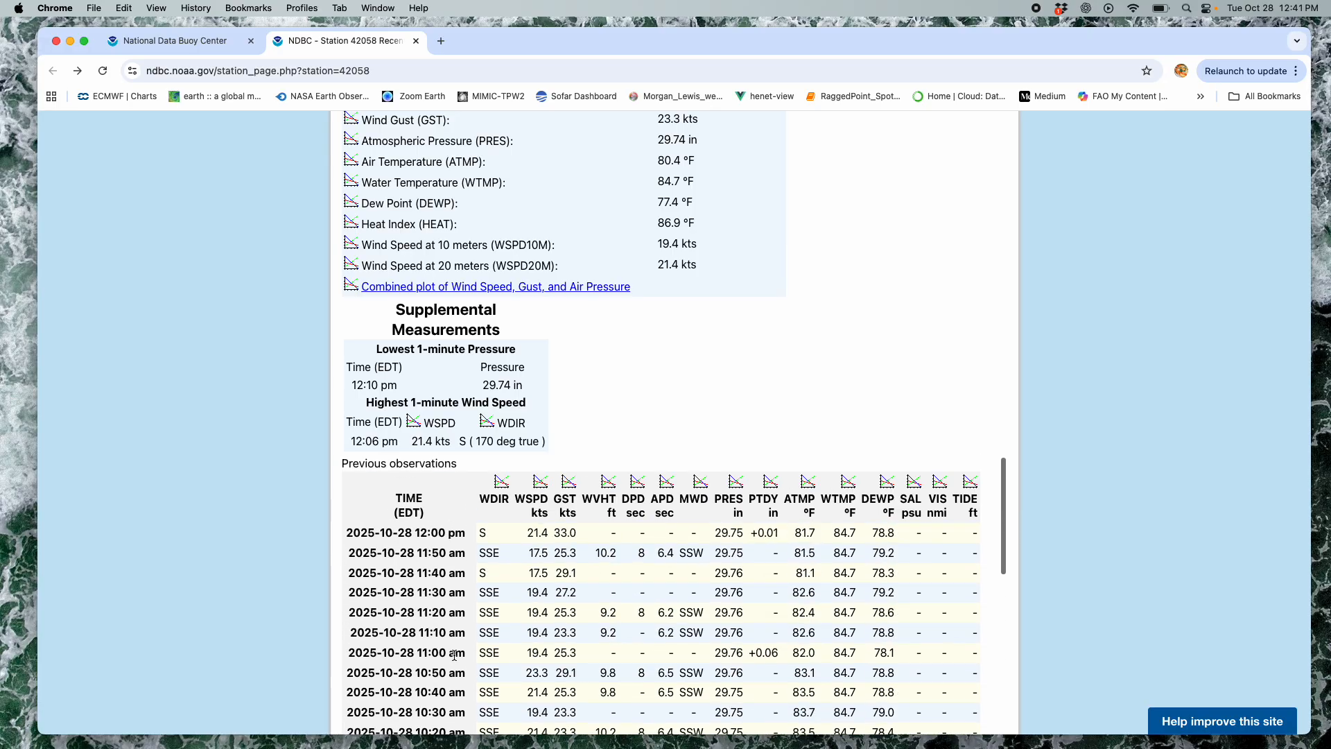
{"action": "scroll", "coordinate": [1113, 527], "scroll_direction": "down", "scroll_amount": 1}
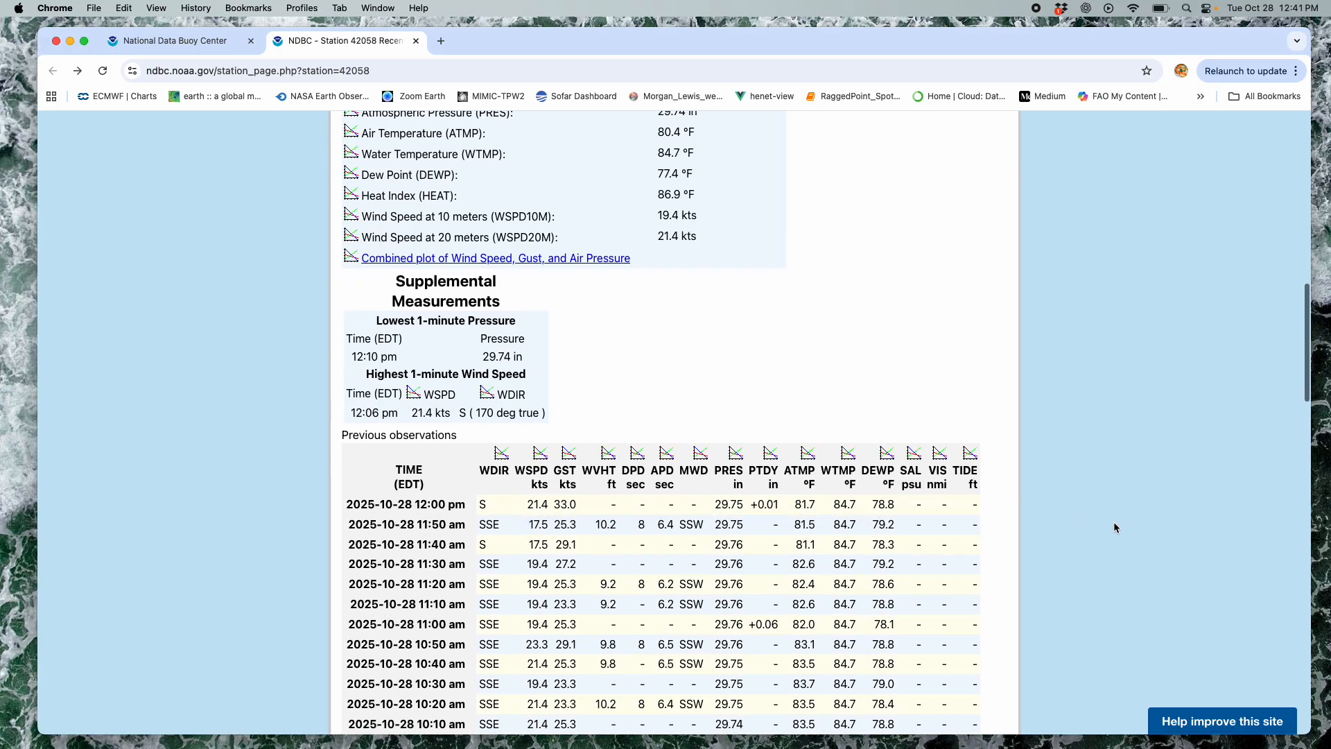
View the five-day Significant Wave Height (WVHT) plot from the Wave Summary and return to the station page
{"action": "scroll", "coordinate": [1113, 527], "scroll_direction": "down", "scroll_amount": 4}
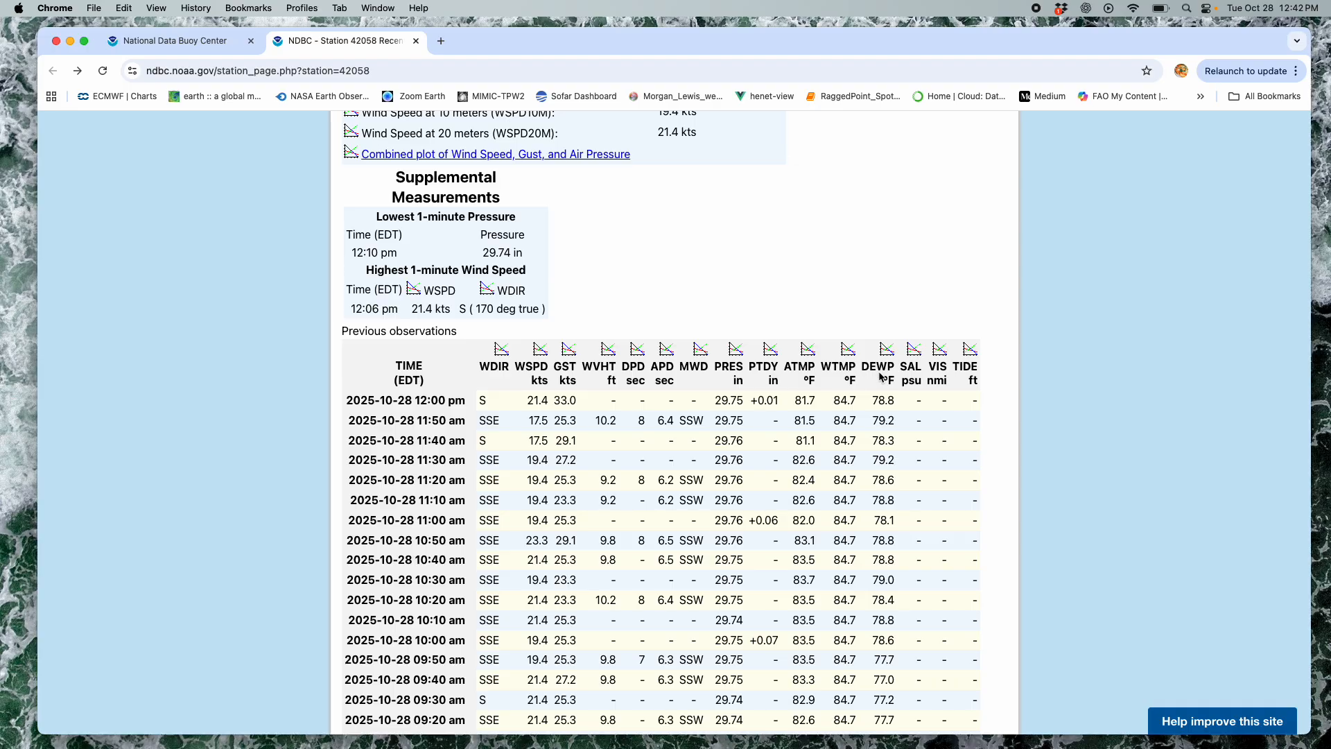
{"action": "scroll", "coordinate": [1089, 483], "scroll_direction": "down", "scroll_amount": 10}
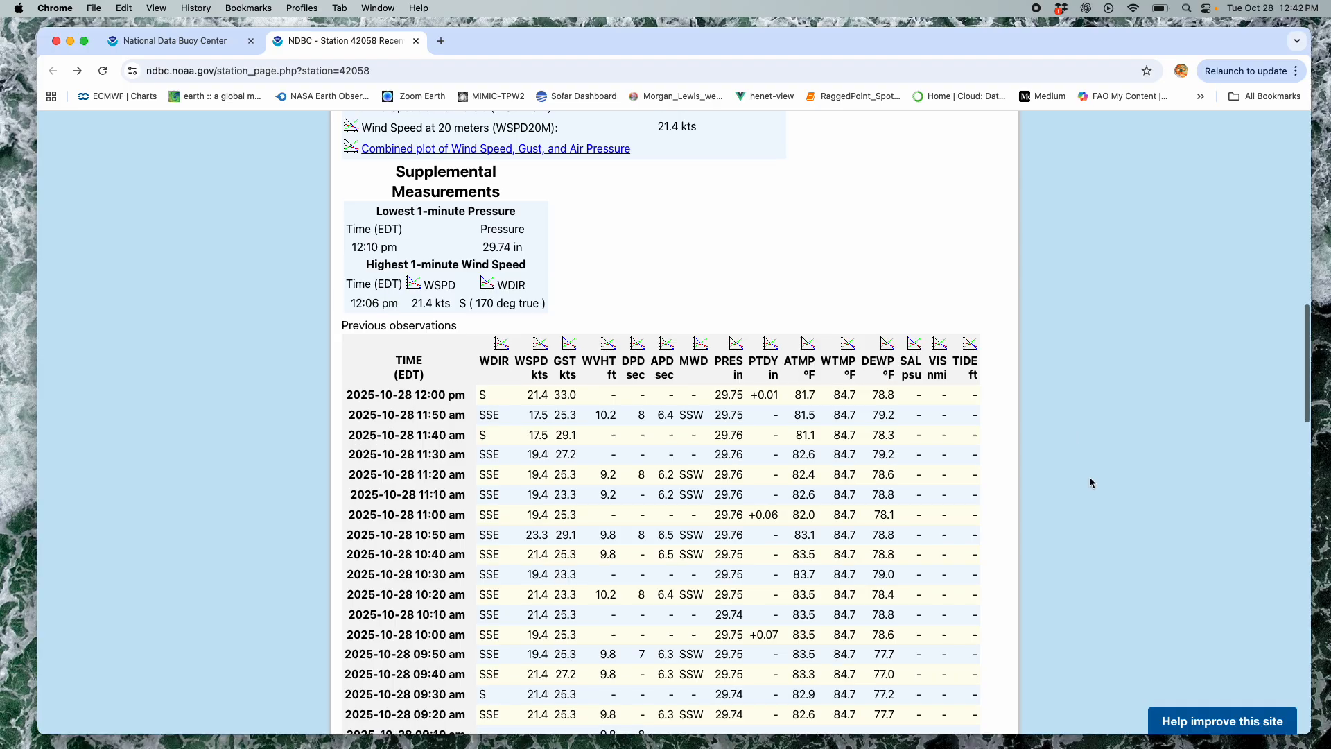
{"action": "scroll", "coordinate": [1090, 482], "scroll_direction": "down", "scroll_amount": 6}
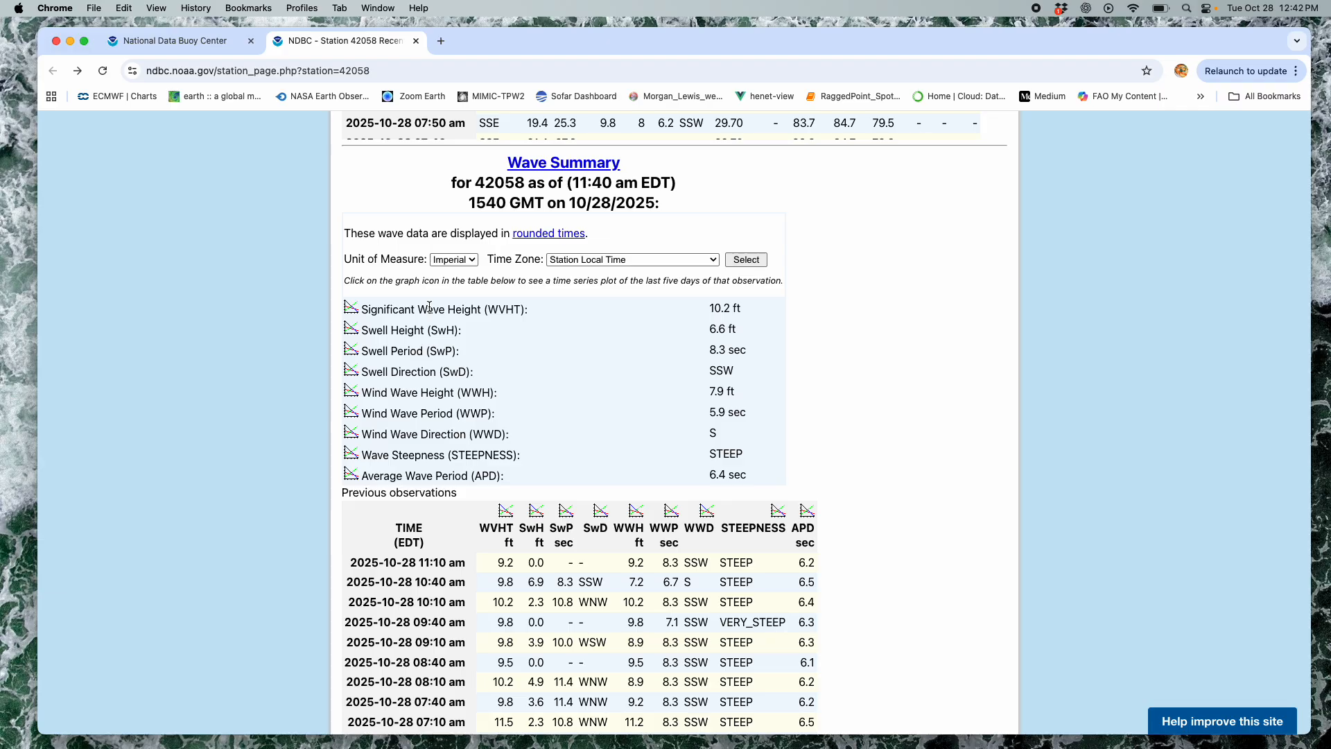
{"action": "left_click", "coordinate": [352, 309]}
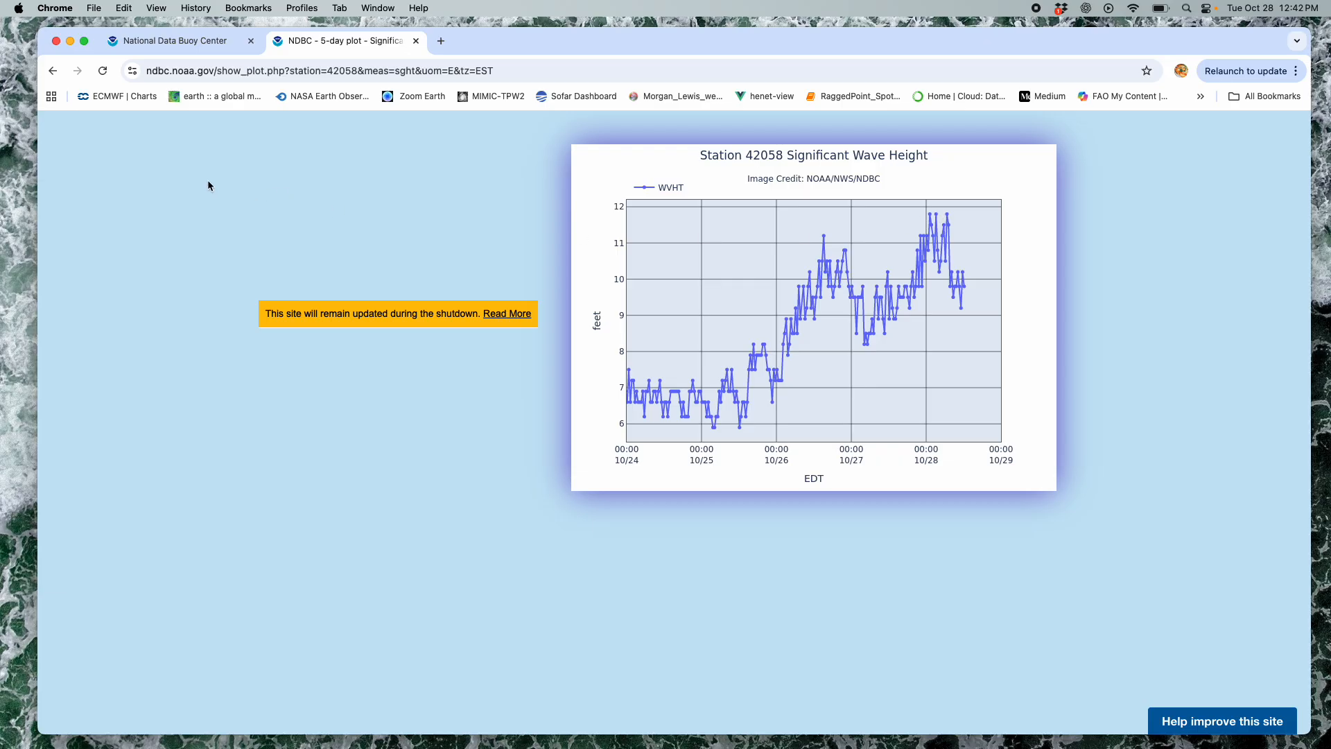
{"action": "left_click", "coordinate": [53, 71]}
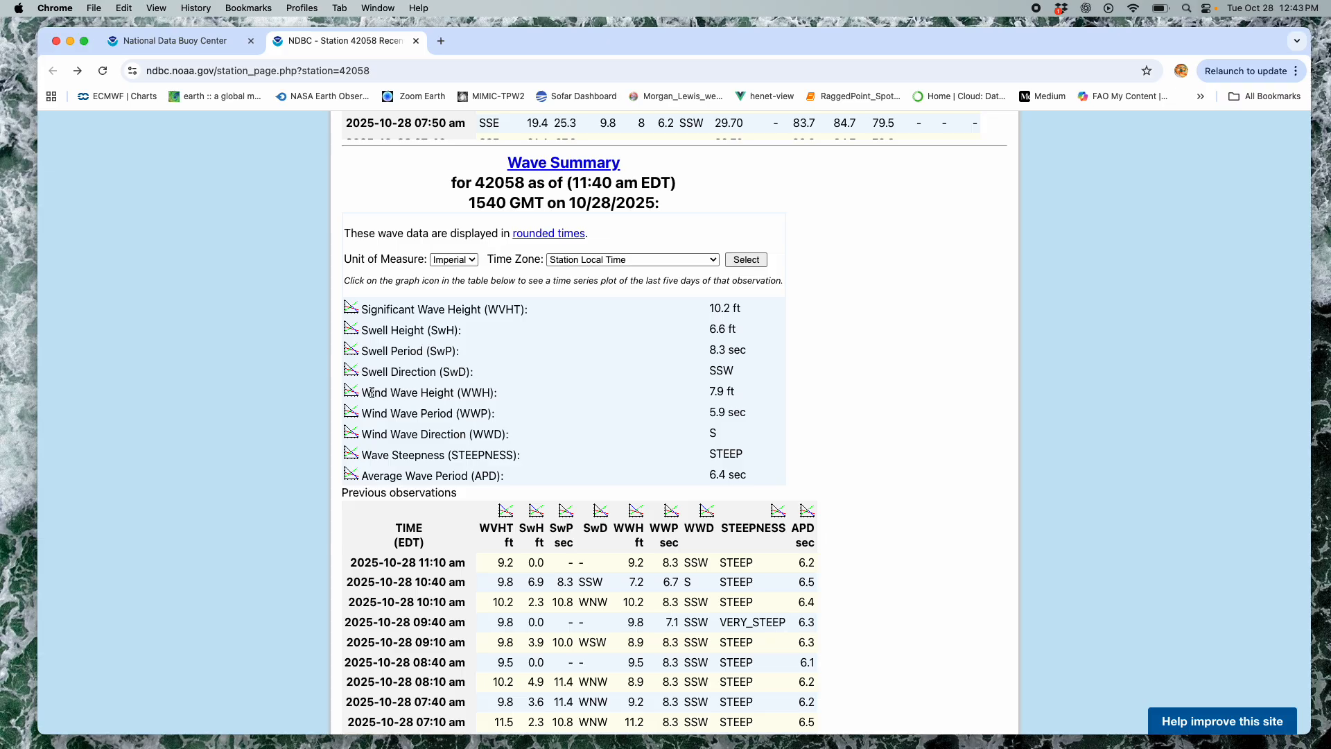
View the five-day Swell Height and Wind Wave Height plots from the Wave Summary, returning to the station page after each
{"action": "left_click", "coordinate": [352, 331]}
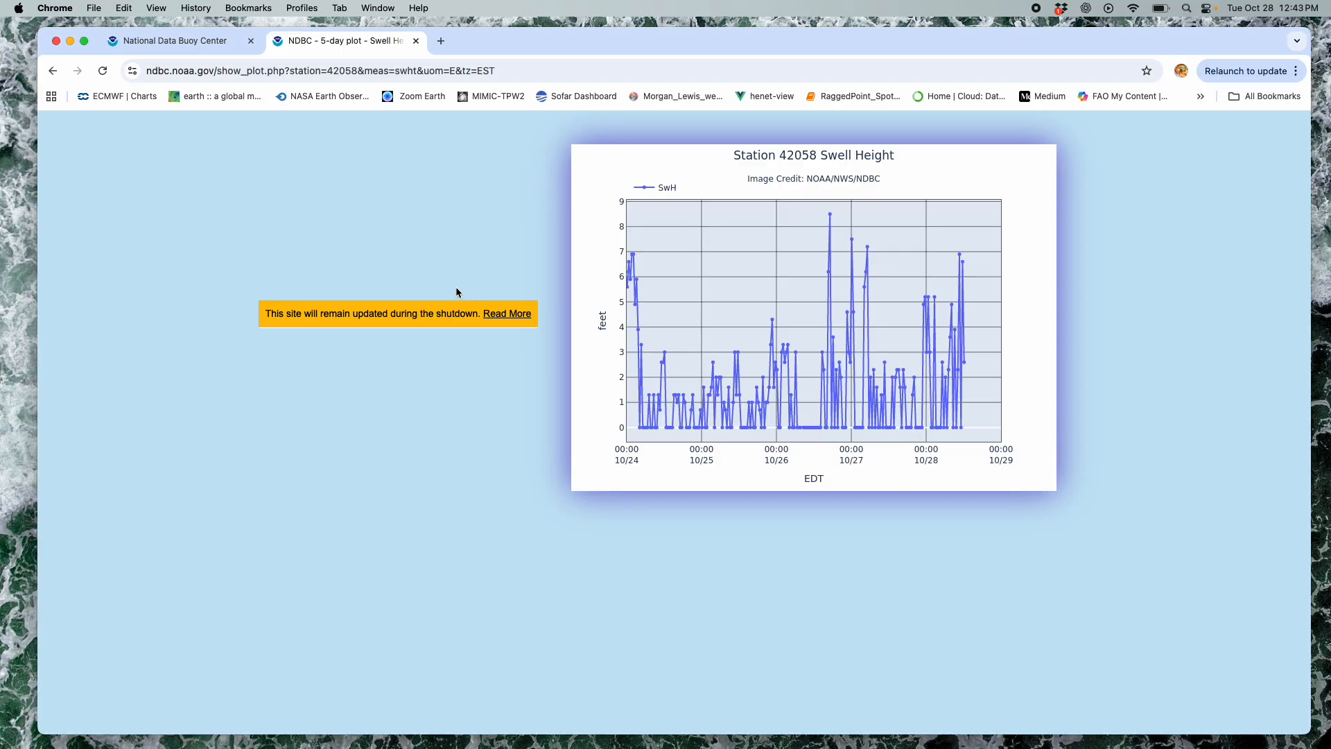
{"action": "left_click", "coordinate": [53, 71]}
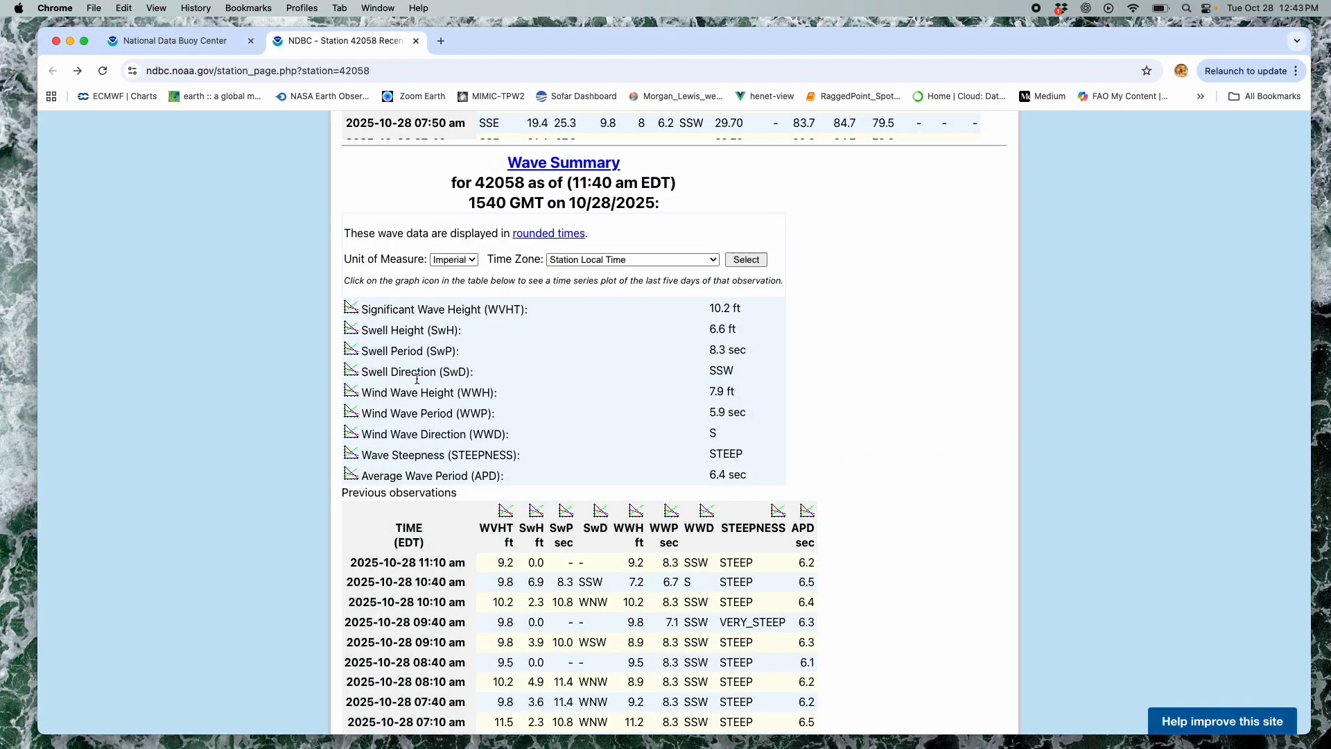
{"action": "left_click", "coordinate": [350, 393]}
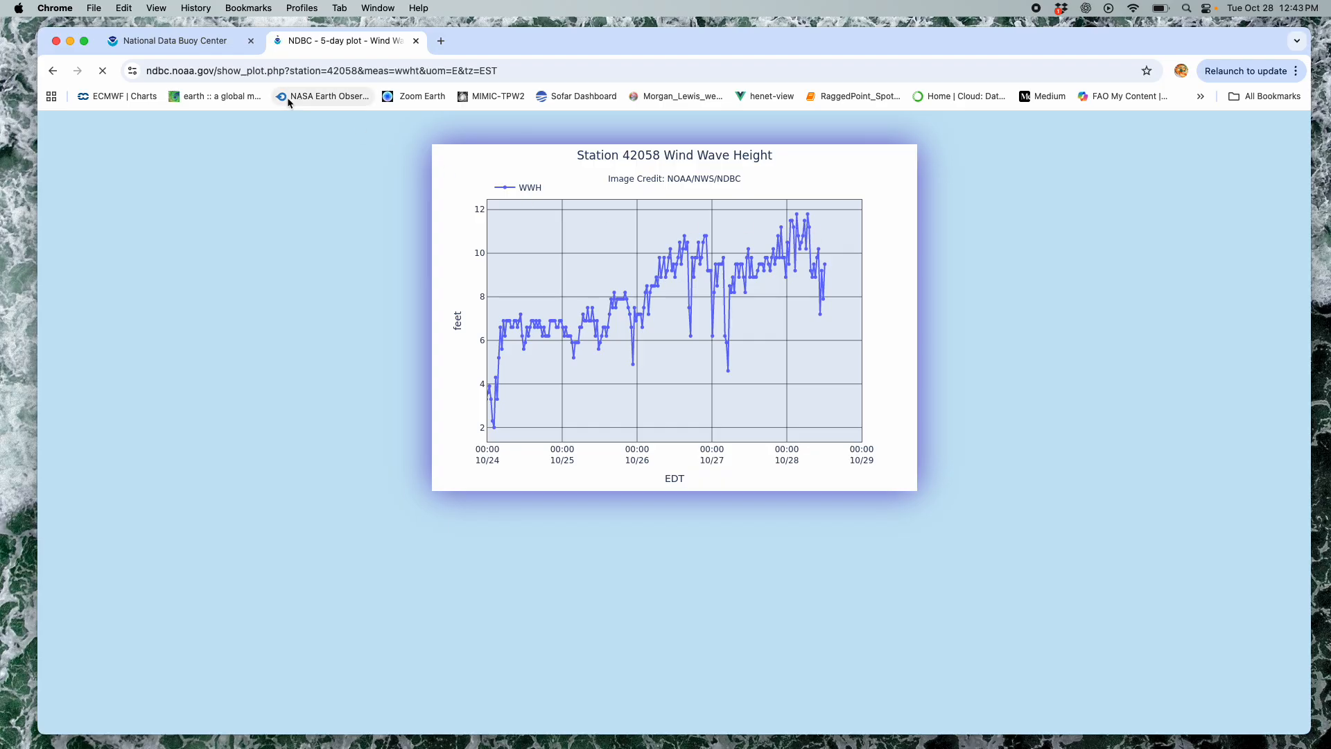
{"action": "left_click", "coordinate": [53, 75]}
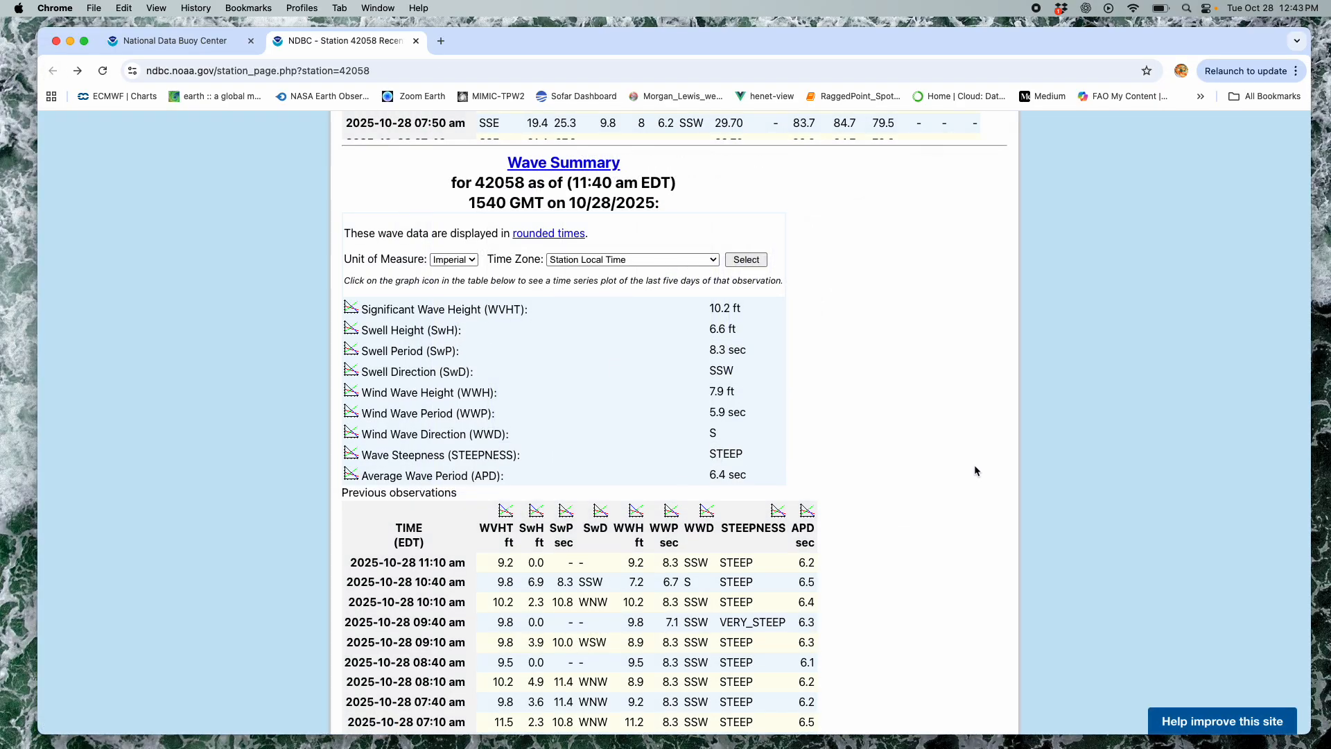
Examine the Wave Summary's previous observations table, including its wave height, swell, wind wave, steepness and average period columns
{"action": "scroll", "coordinate": [974, 470], "scroll_direction": "down", "scroll_amount": 2}
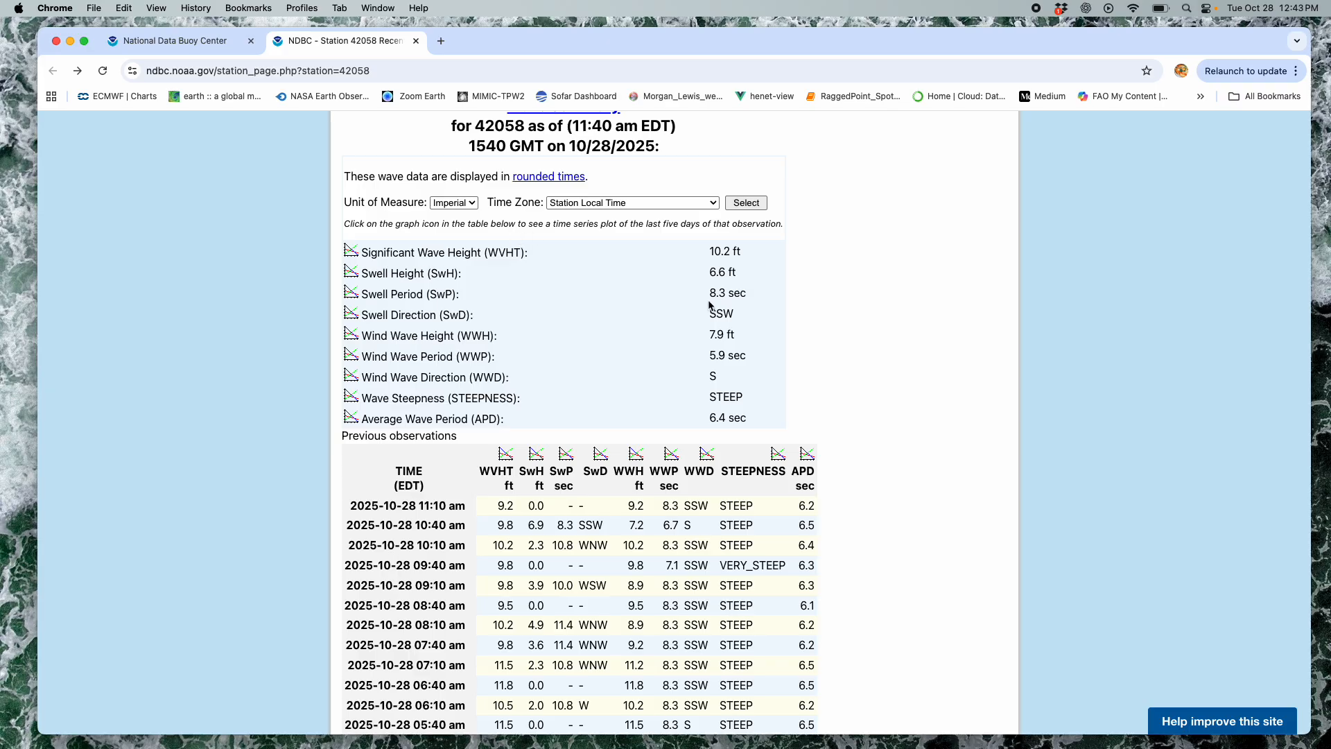
{"action": "scroll", "coordinate": [926, 556], "scroll_direction": "down", "scroll_amount": 3}
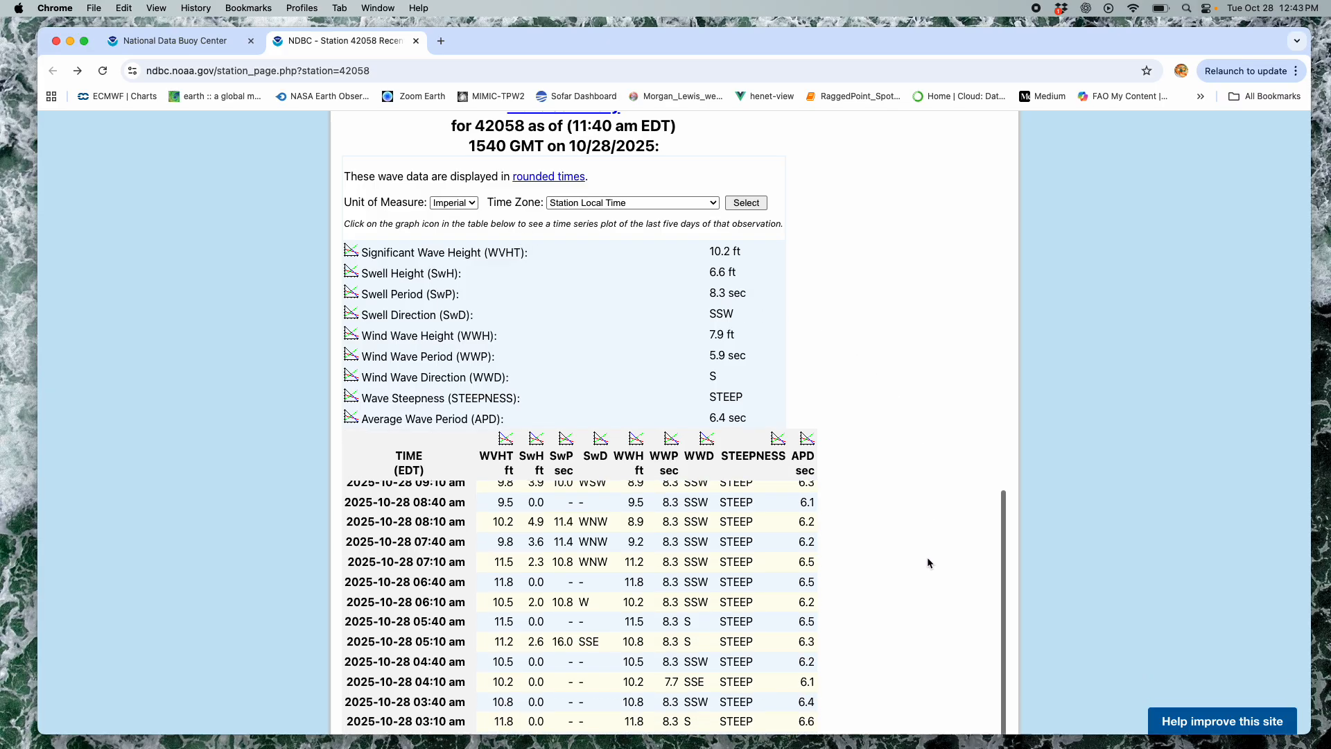
{"action": "scroll", "coordinate": [926, 556], "scroll_direction": "up", "scroll_amount": 3}
{"action": "scroll", "coordinate": [1086, 553], "scroll_direction": "down", "scroll_amount": 10}
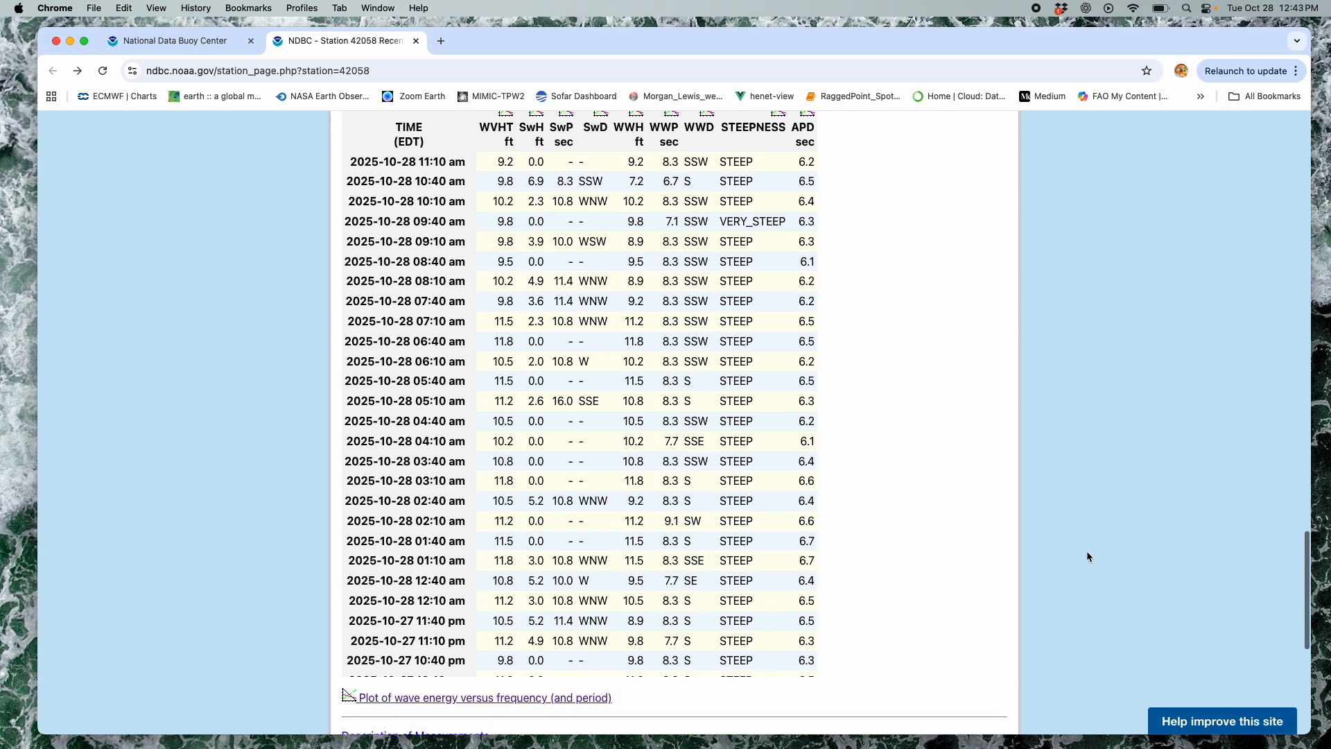
{"action": "scroll", "coordinate": [1087, 556], "scroll_direction": "up", "scroll_amount": 1}
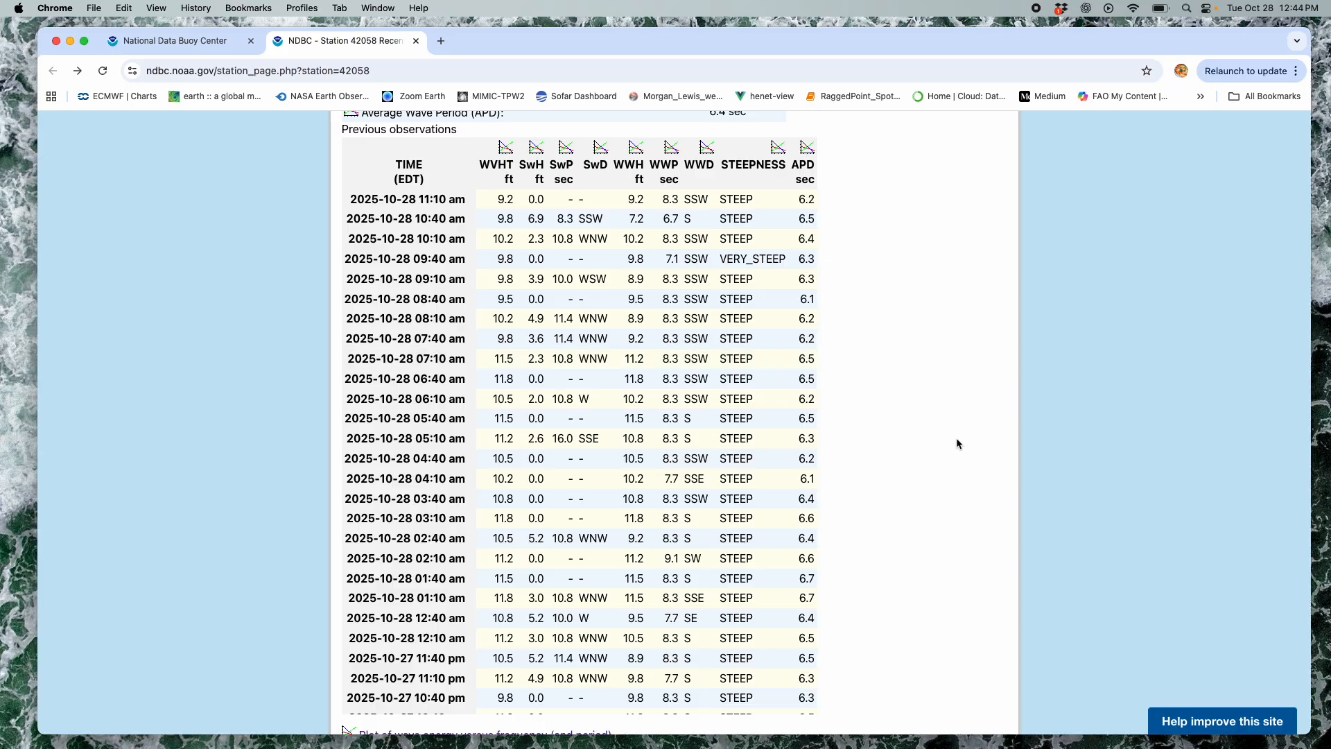
{"action": "scroll", "coordinate": [956, 438], "scroll_direction": "up", "scroll_amount": 1}
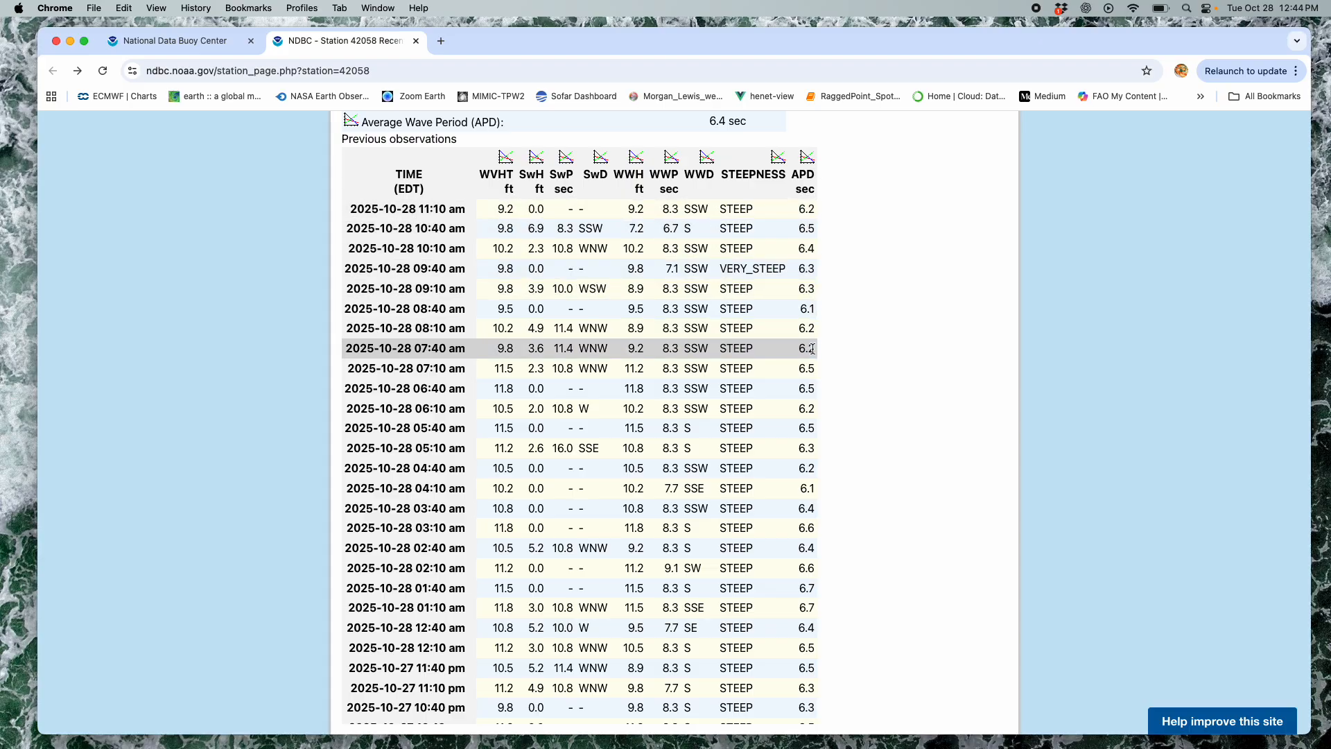
{"action": "scroll", "coordinate": [864, 474], "scroll_direction": "down", "scroll_amount": 3}
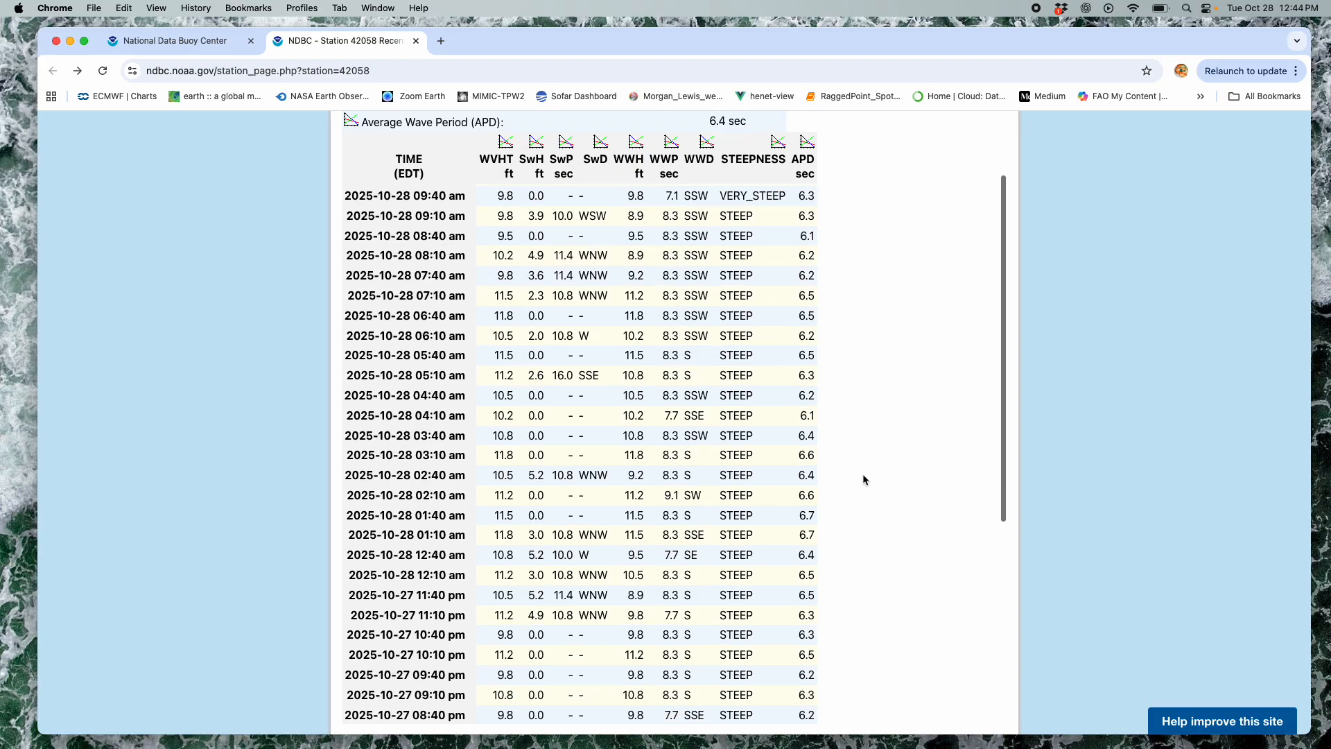
{"action": "scroll", "coordinate": [864, 474], "scroll_direction": "up", "scroll_amount": 3}
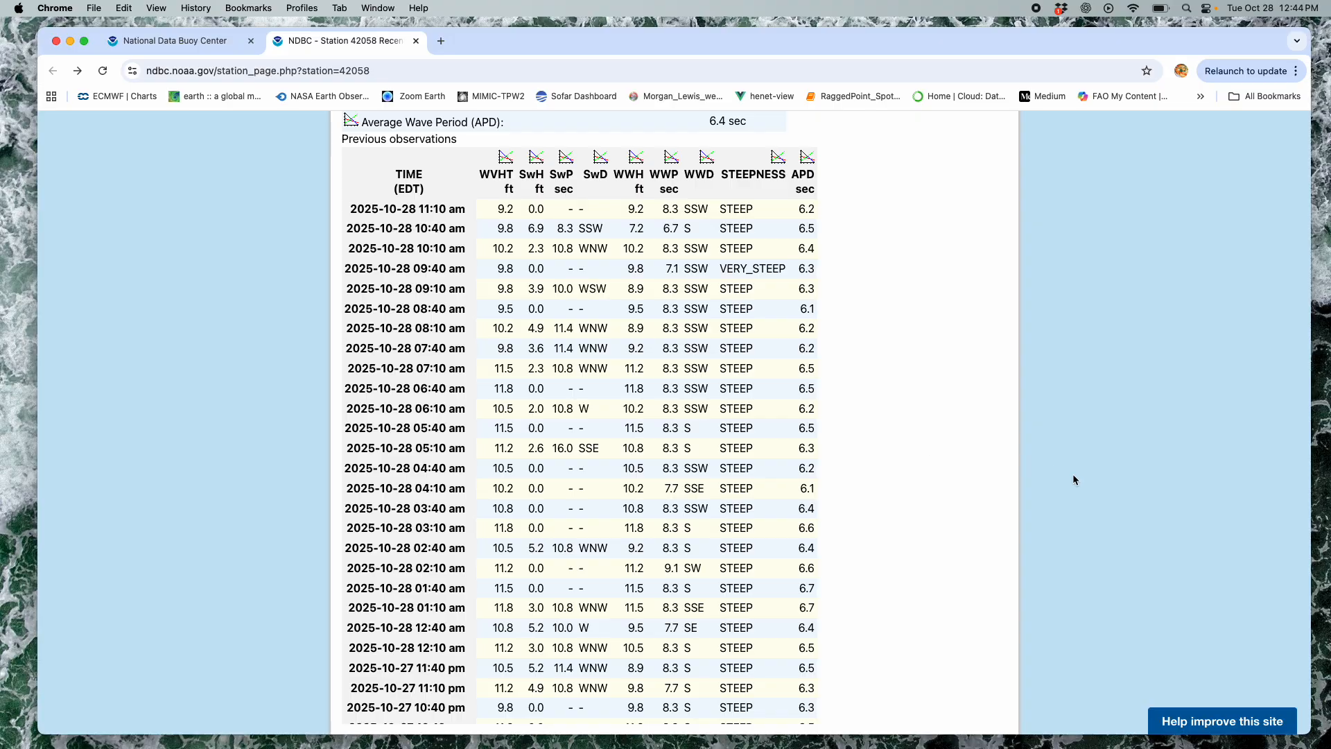
View the plot of wave energy versus frequency (and period) and return to the station page
{"action": "scroll", "coordinate": [1073, 480], "scroll_direction": "down", "scroll_amount": 5}
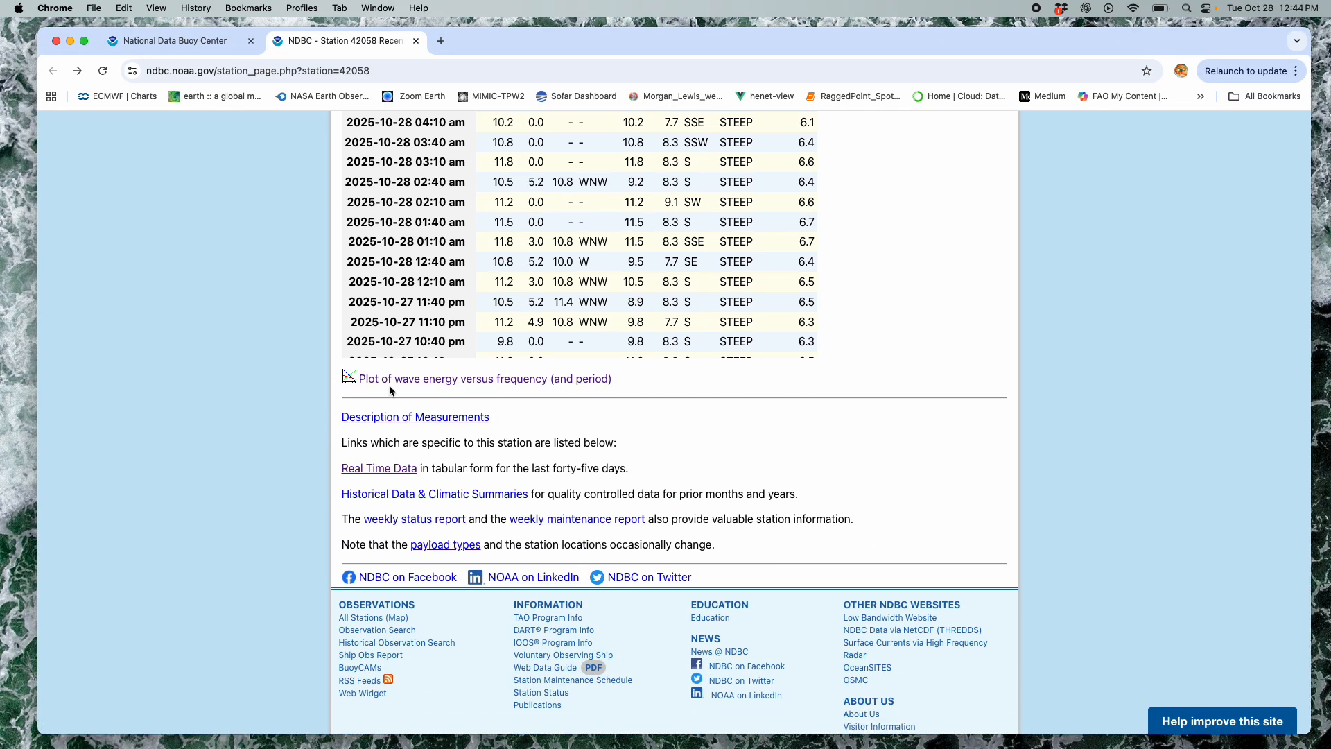
{"action": "left_click", "coordinate": [508, 381]}
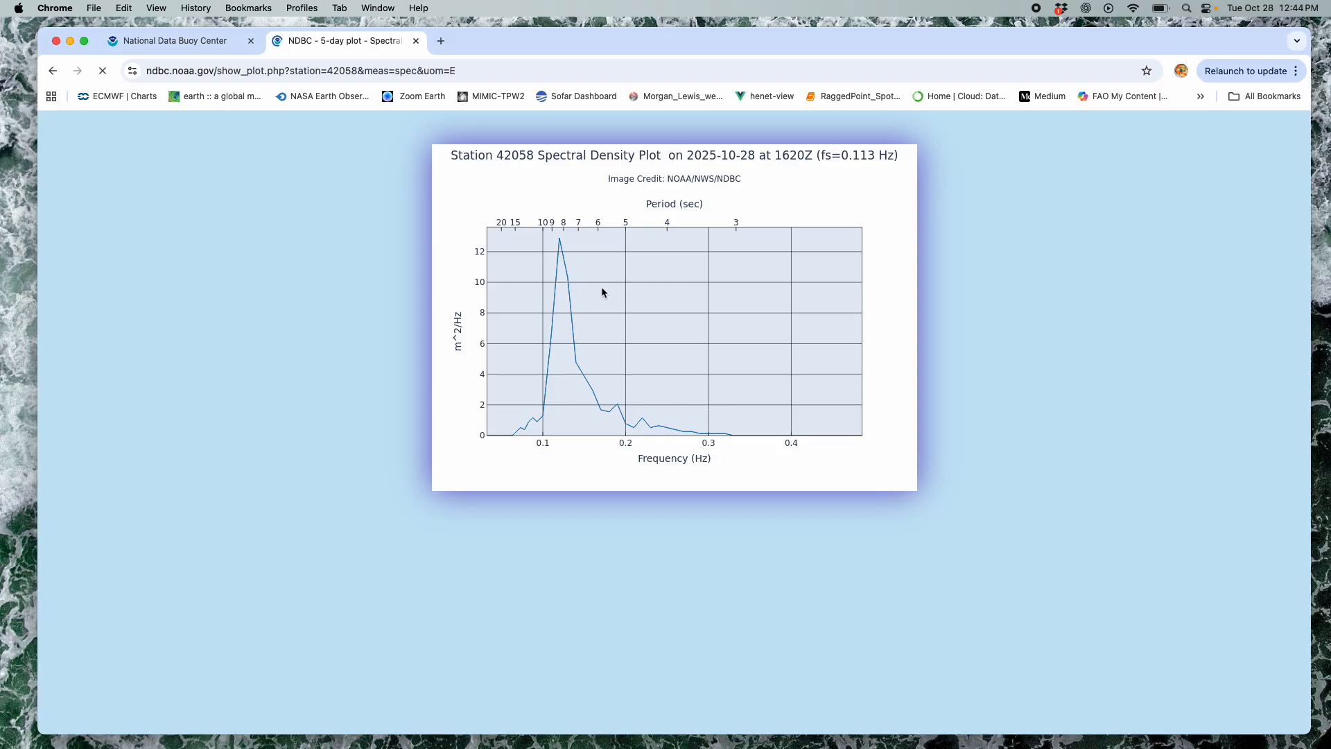
{"action": "left_click", "coordinate": [54, 71]}
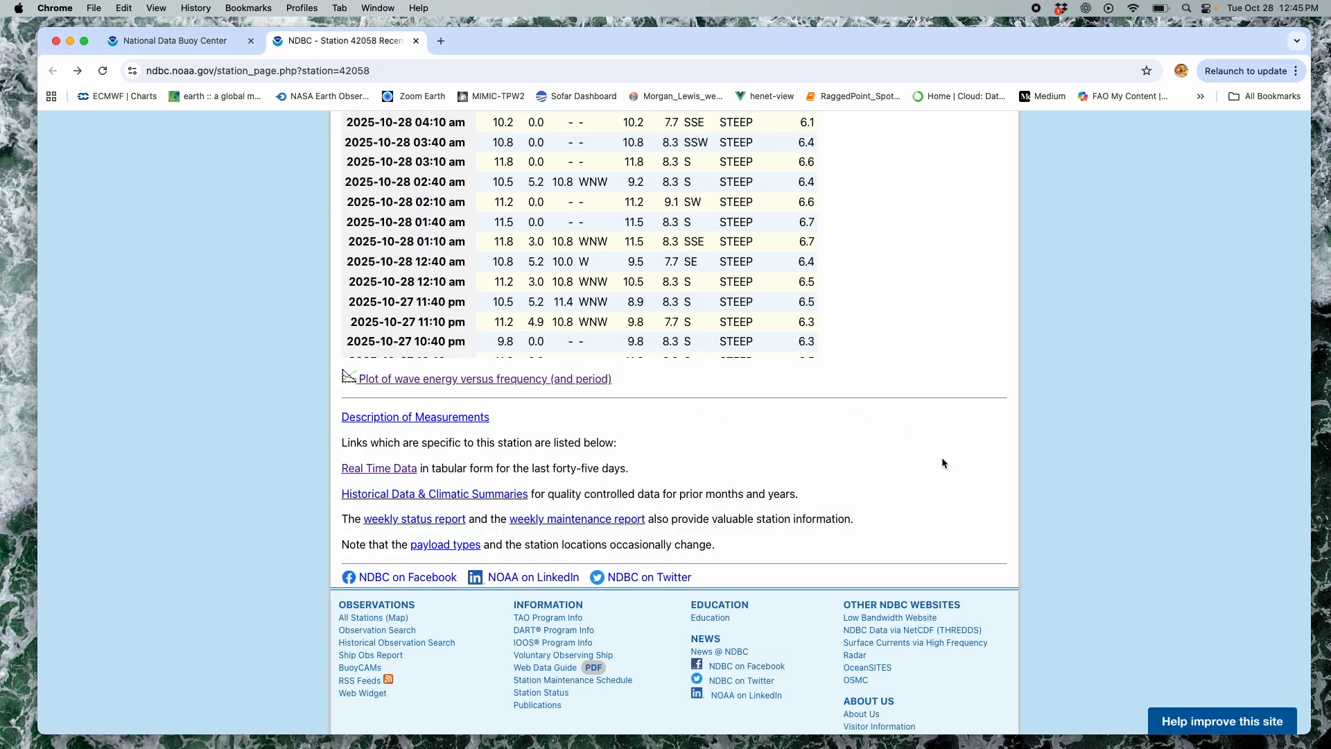
View the significant wave height plot from the WVHT column of the previous wave observations table and return to the station page
{"action": "scroll", "coordinate": [942, 457], "scroll_direction": "up", "scroll_amount": 5}
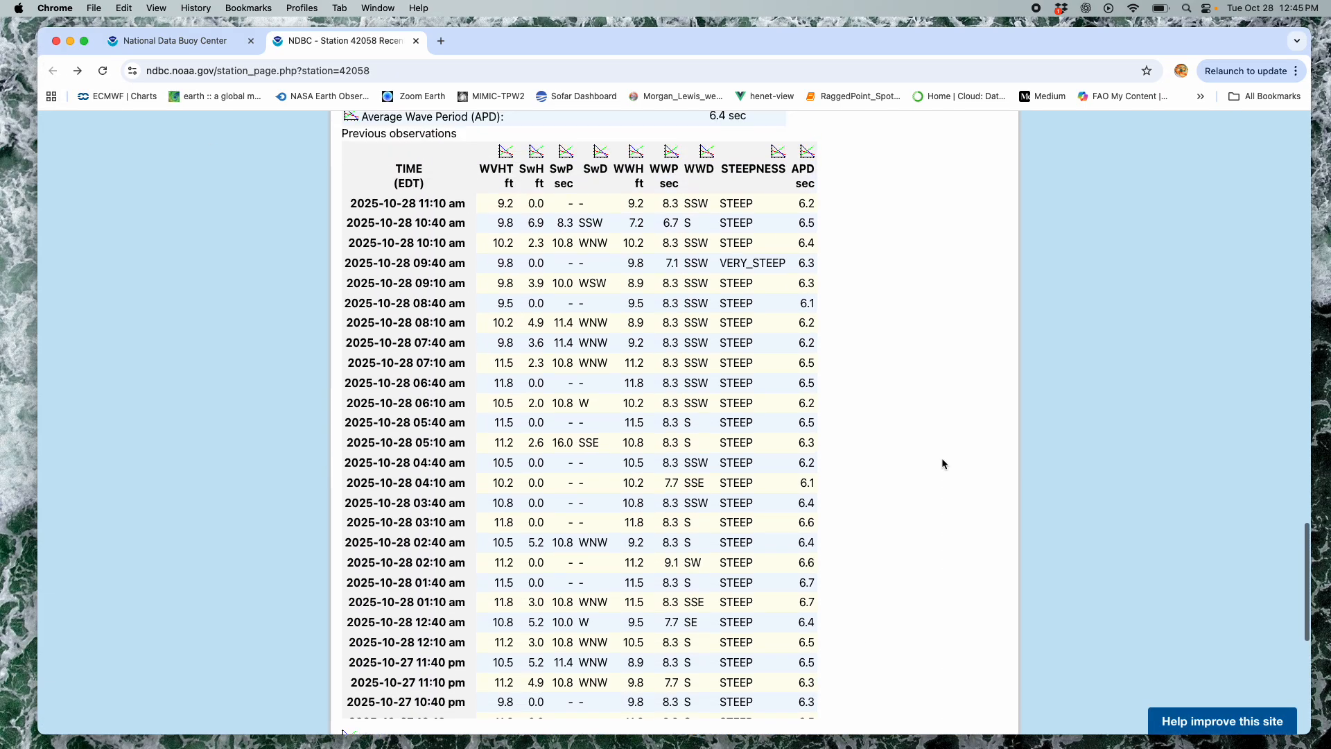
{"action": "scroll", "coordinate": [942, 459], "scroll_direction": "down", "scroll_amount": 1}
{"action": "left_click", "coordinate": [504, 149]}
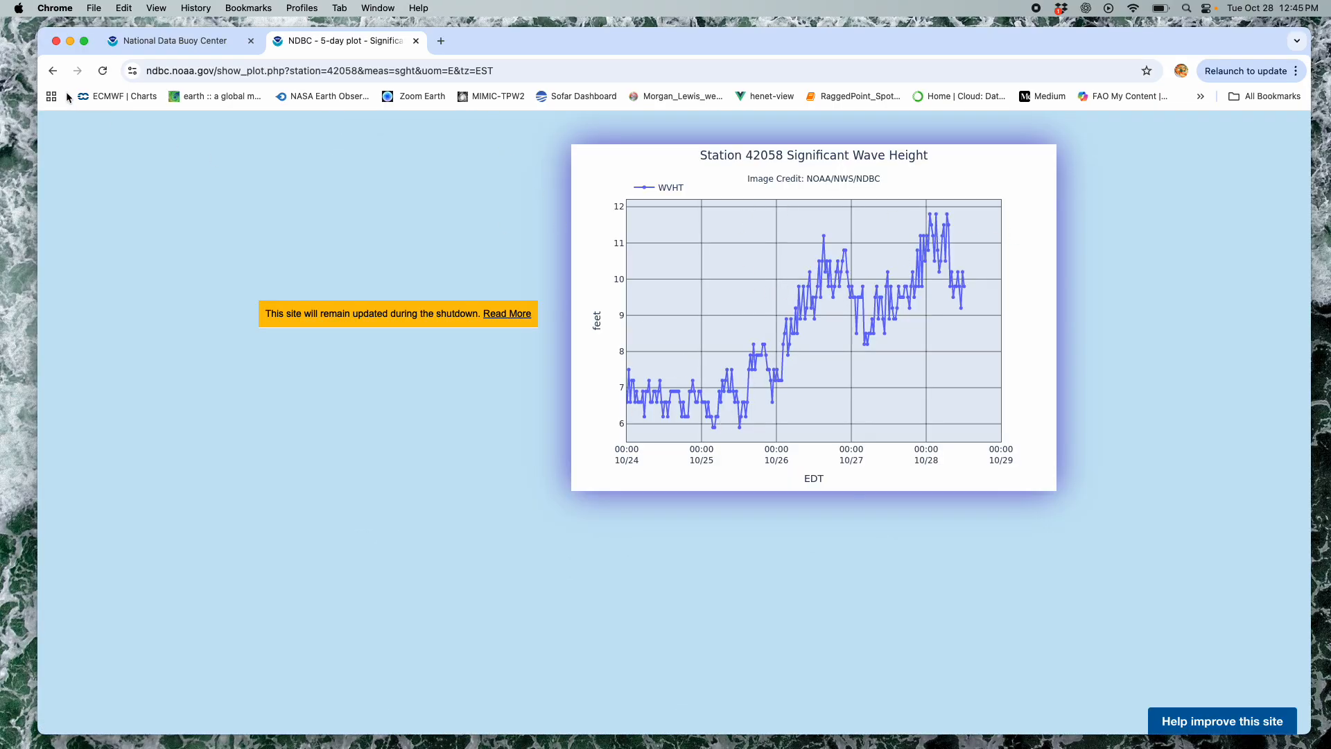
{"action": "left_click", "coordinate": [54, 72]}
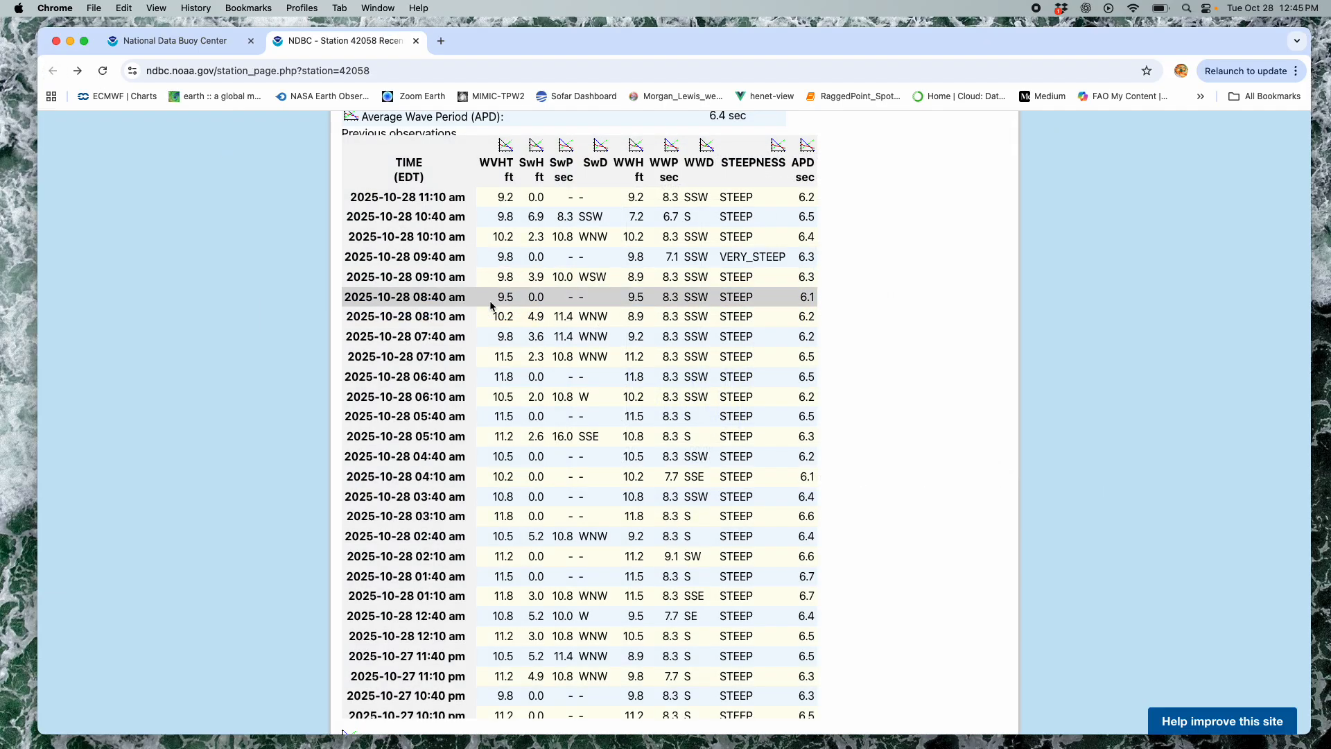
Examine the older entries in the previous wave observations table and the station-specific data links below it
{"action": "scroll", "coordinate": [258, 402], "scroll_direction": "down", "scroll_amount": 10}
{"action": "scroll", "coordinate": [257, 379], "scroll_direction": "up", "scroll_amount": 2}
{"action": "scroll", "coordinate": [378, 206], "scroll_direction": "down", "scroll_amount": 15}
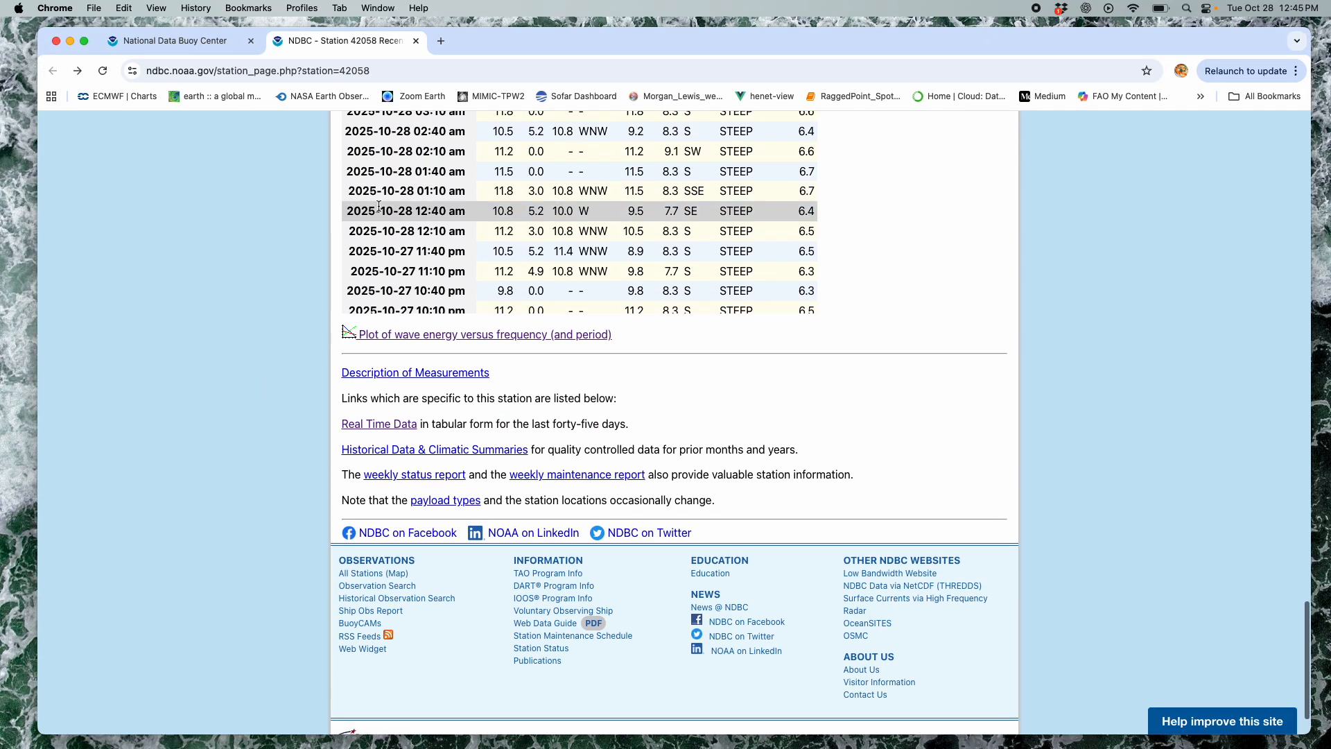
{"action": "scroll", "coordinate": [378, 206], "scroll_direction": "up", "scroll_amount": 5}
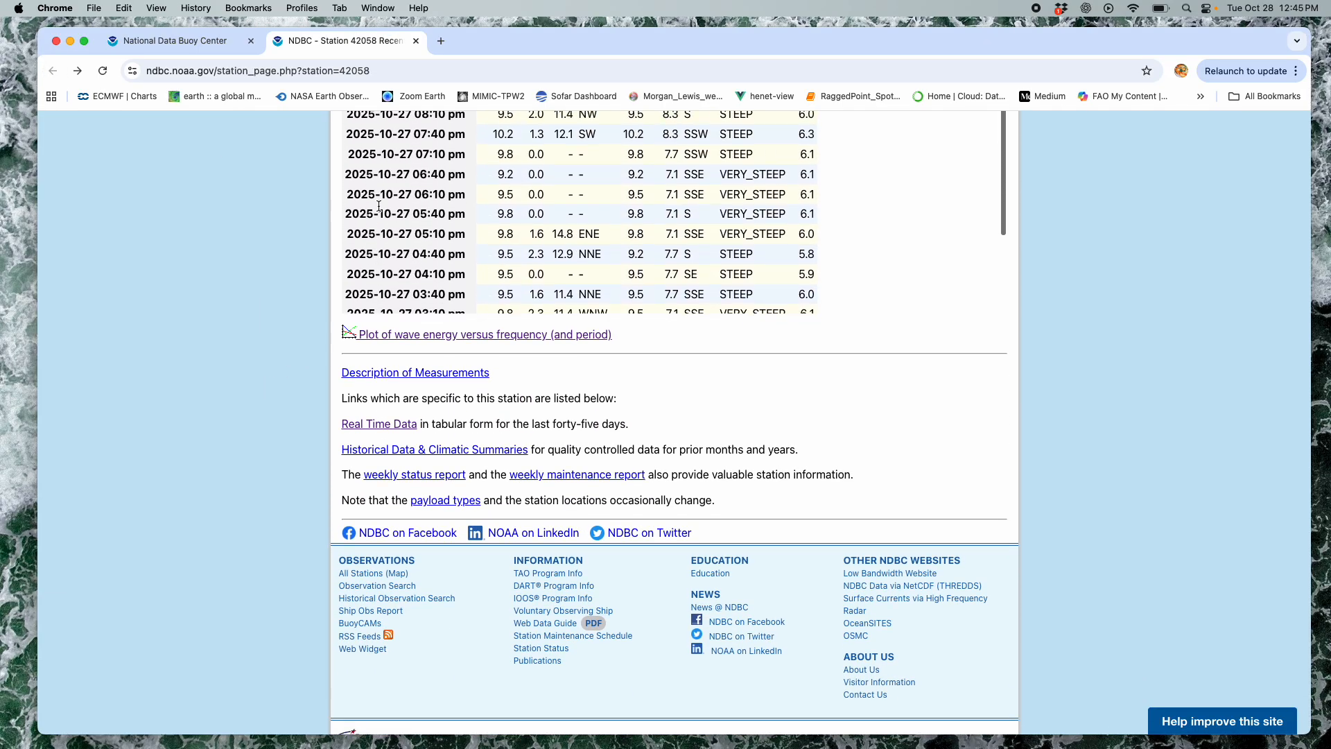
{"action": "scroll", "coordinate": [277, 209], "scroll_direction": "up", "scroll_amount": 10}
{"action": "scroll", "coordinate": [277, 210], "scroll_direction": "down", "scroll_amount": 1}
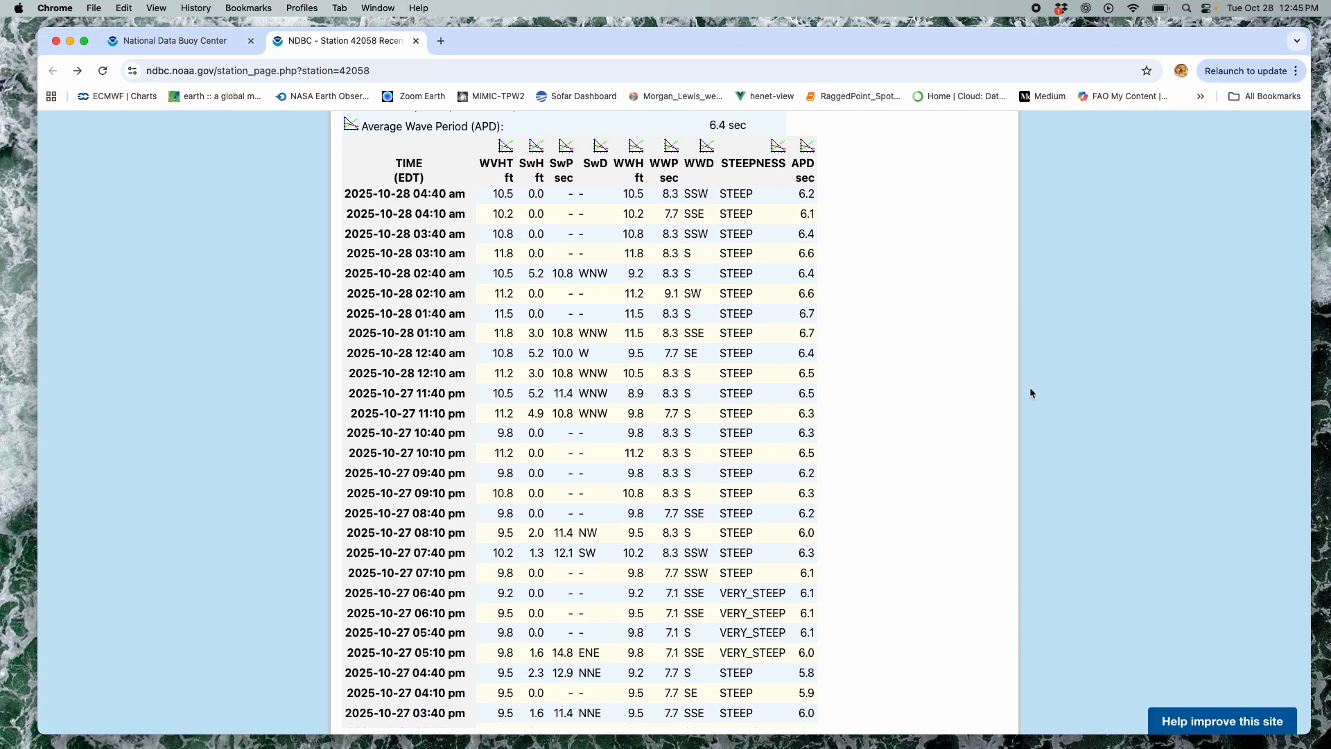
{"action": "scroll", "coordinate": [1030, 391], "scroll_direction": "down", "scroll_amount": 10}
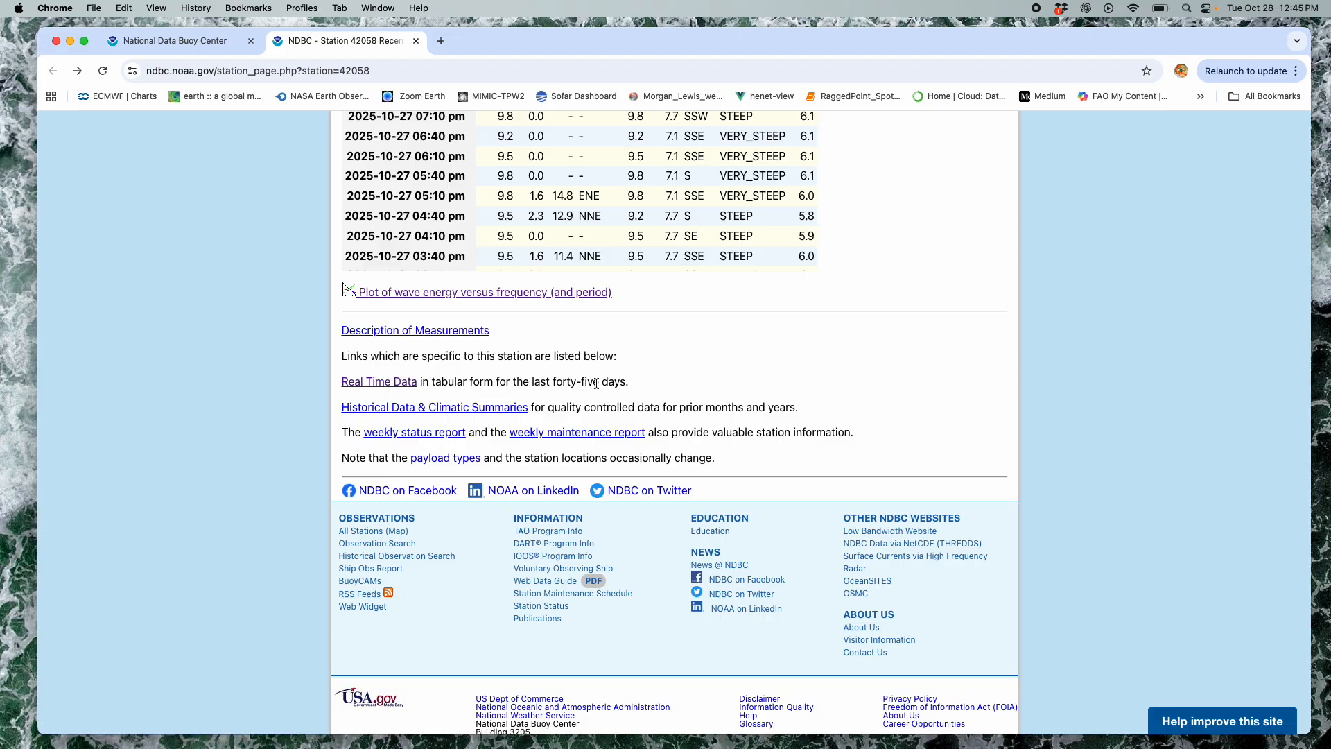
{"action": "scroll", "coordinate": [639, 380], "scroll_direction": "up", "scroll_amount": 6}
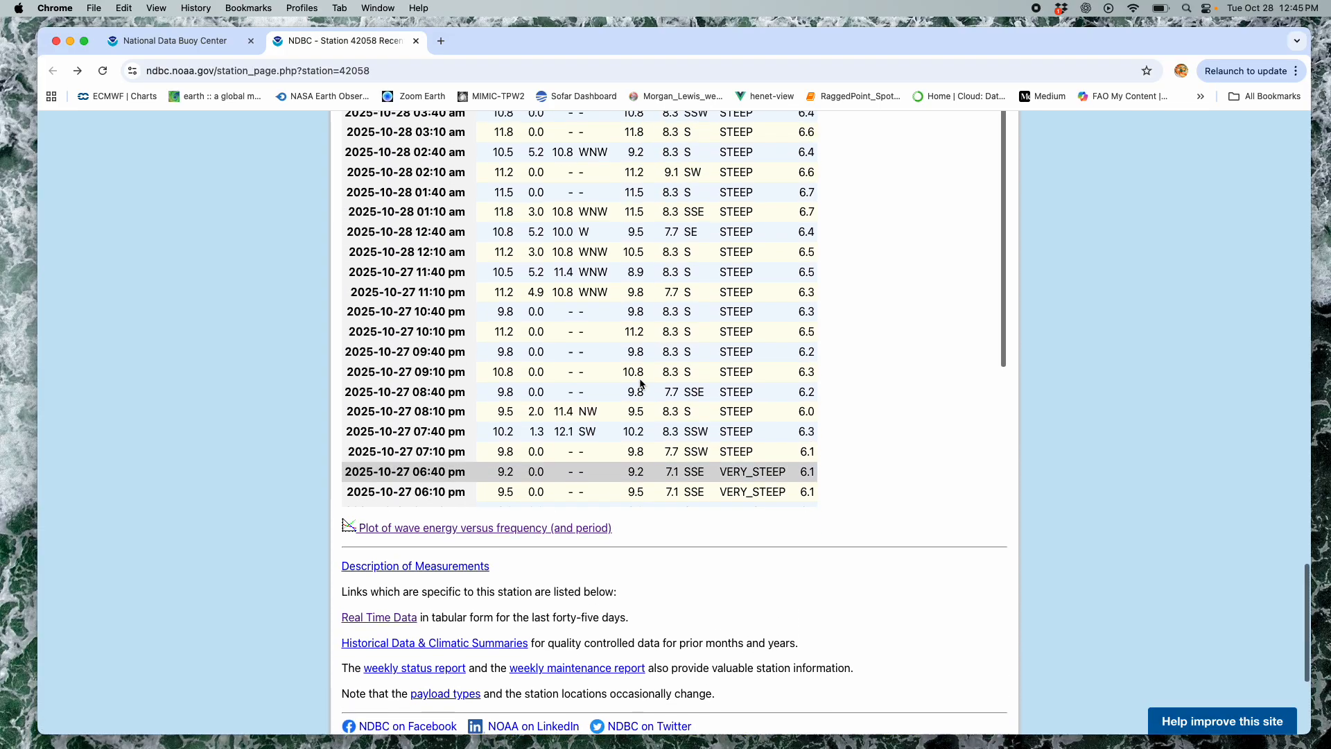
Reopen the WVHT column's five-day plot from the wave observations table, and go back to the station page
{"action": "scroll", "coordinate": [847, 371], "scroll_direction": "up", "scroll_amount": 5}
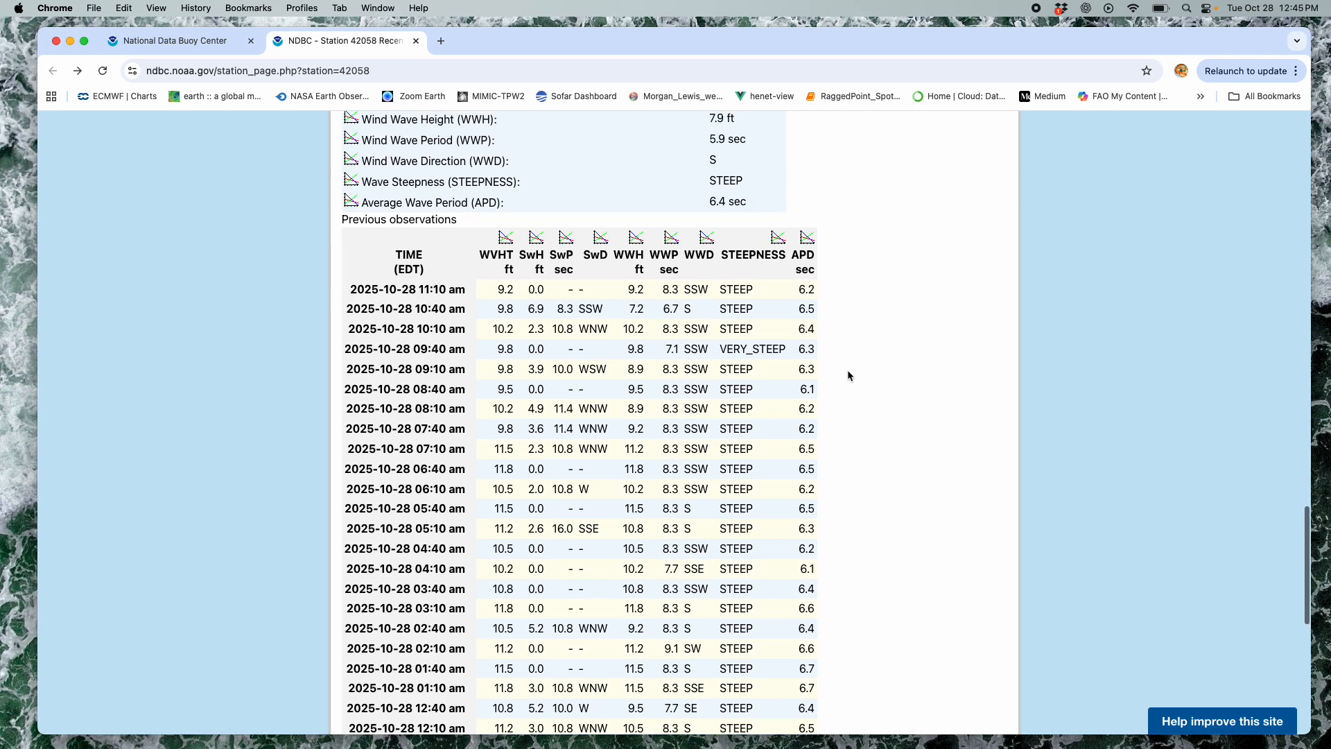
{"action": "left_click", "coordinate": [508, 246]}
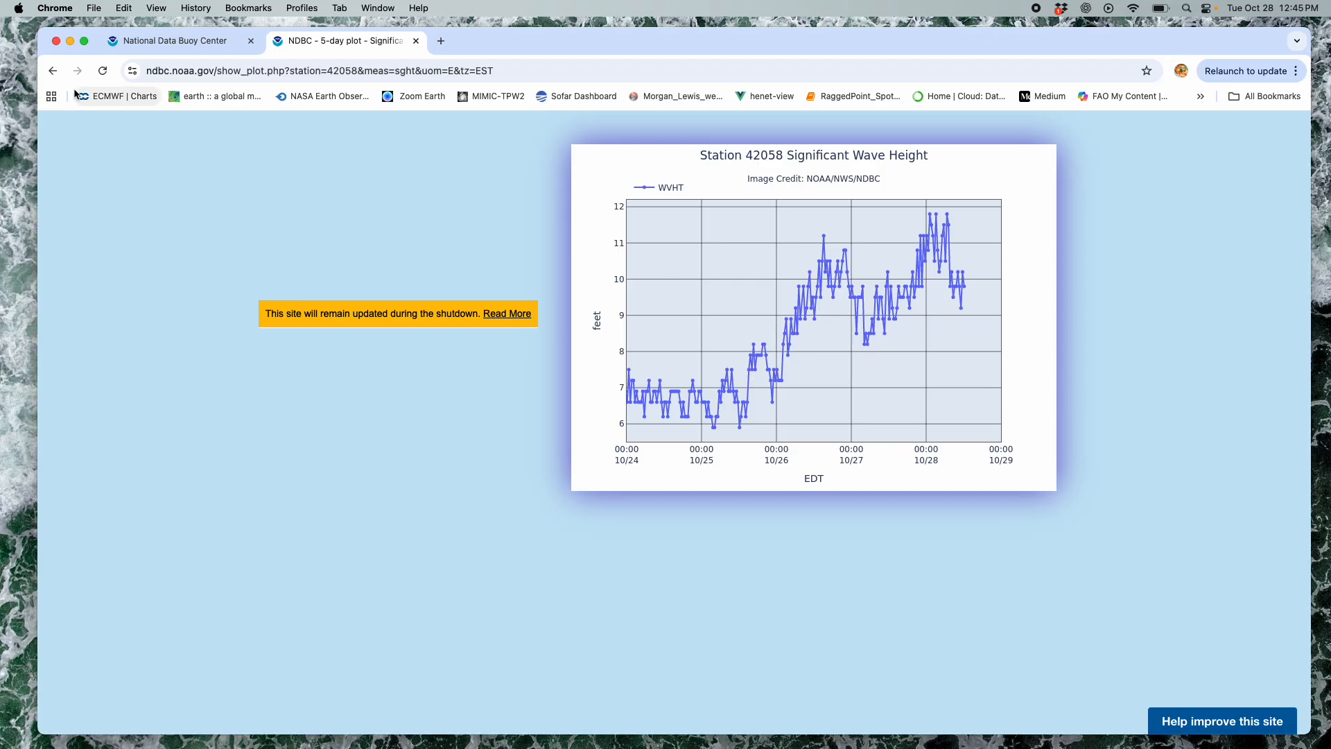
{"action": "left_click", "coordinate": [54, 71]}
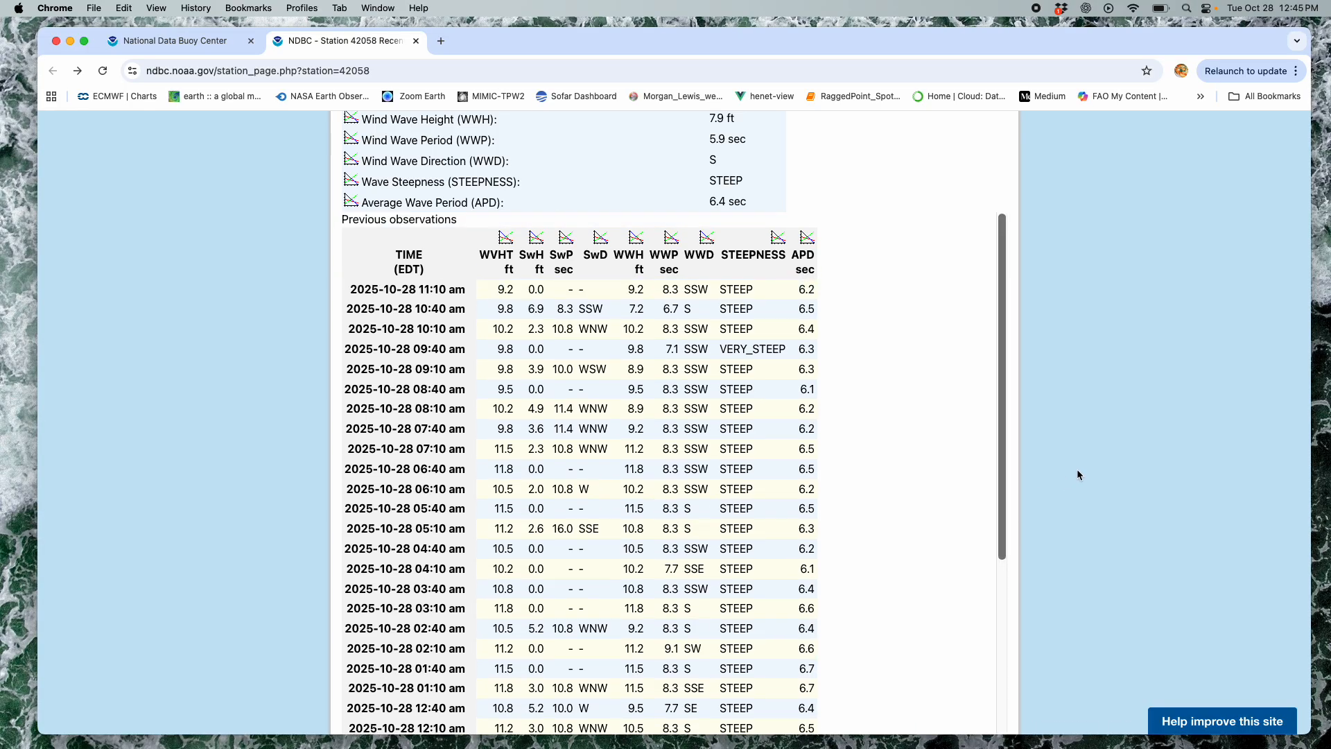
Open the station's Real Time Data, display the standard meteorological data for the last 45 days, and highlight its header and first rows
{"action": "scroll", "coordinate": [1075, 474], "scroll_direction": "up", "scroll_amount": 7}
{"action": "scroll", "coordinate": [1077, 473], "scroll_direction": "up", "scroll_amount": 8}
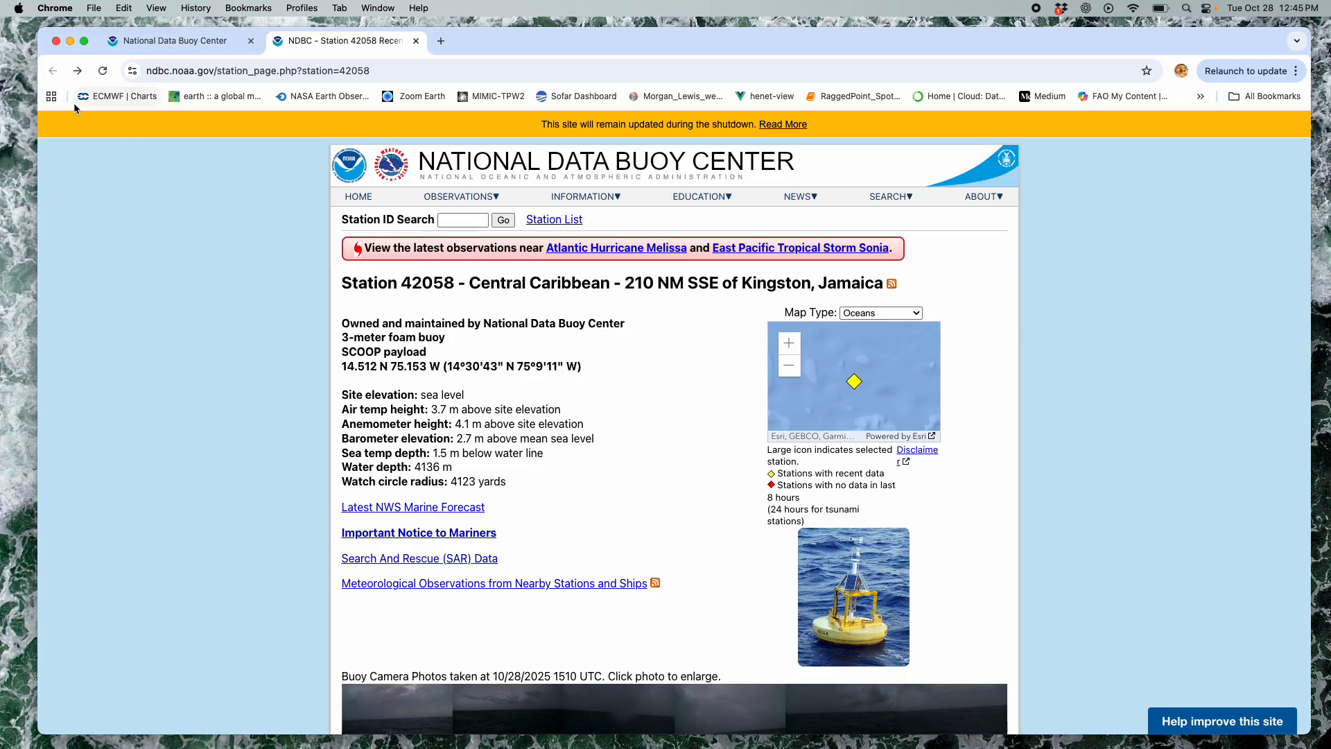
{"action": "scroll", "coordinate": [1143, 545], "scroll_direction": "down", "scroll_amount": 20}
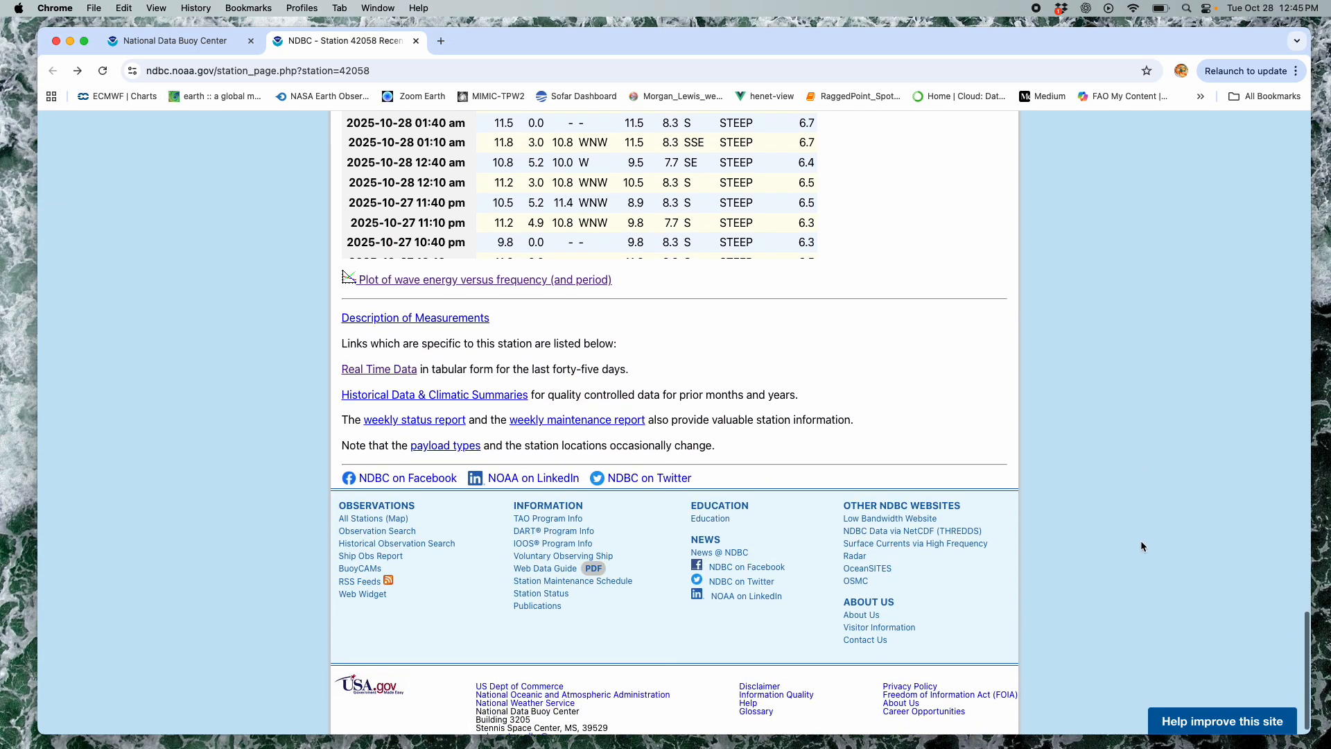
{"action": "left_click", "coordinate": [396, 373]}
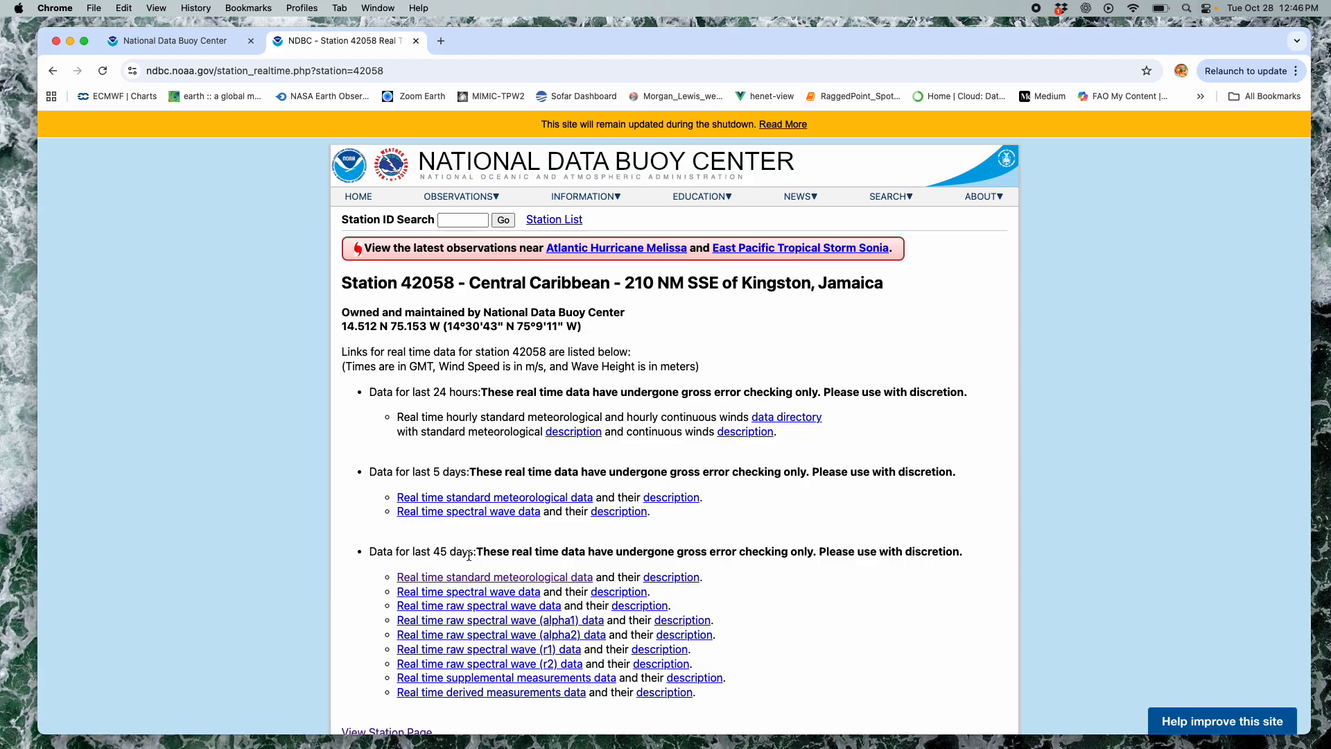
{"action": "left_click", "coordinate": [473, 577]}
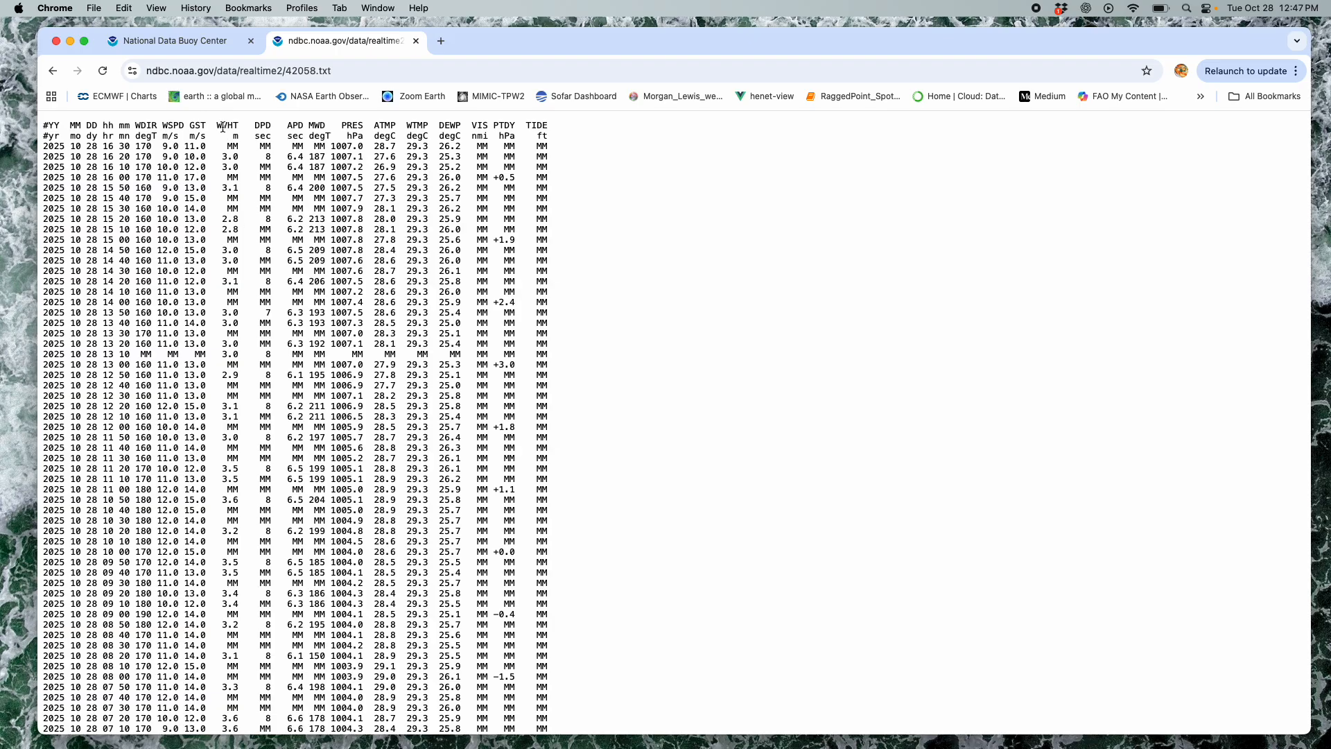
{"action": "left_click_drag", "start_coordinate": [218, 124], "coordinate": [217, 196]}
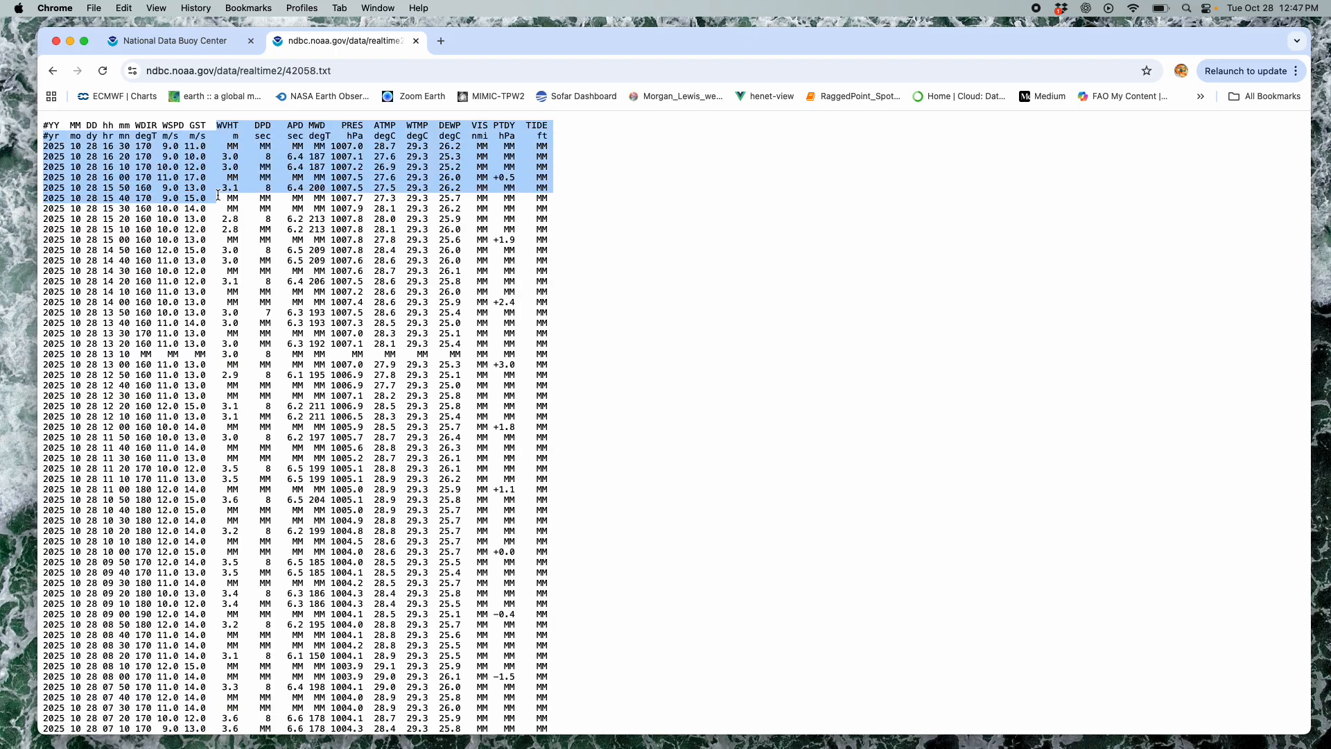
{"action": "left_click", "coordinate": [218, 195]}
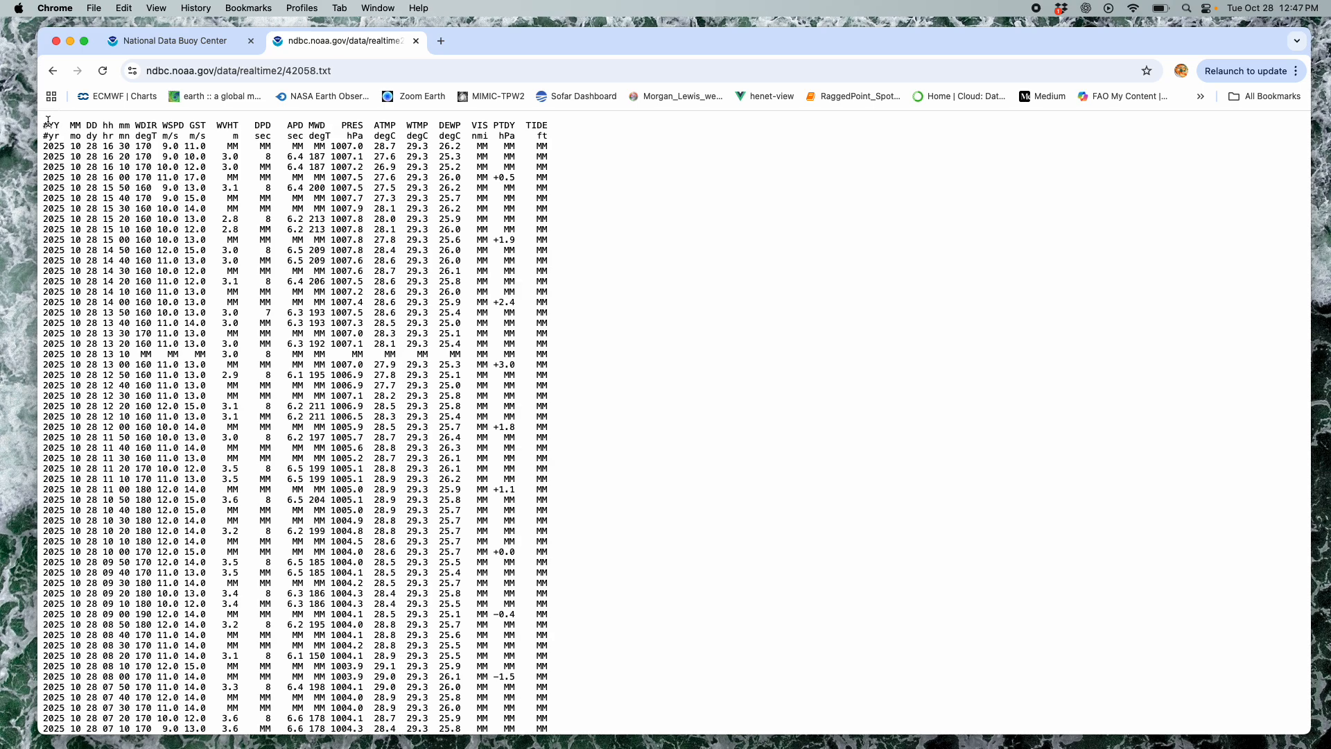
{"action": "left_click_drag", "start_coordinate": [42, 125], "coordinate": [222, 121]}
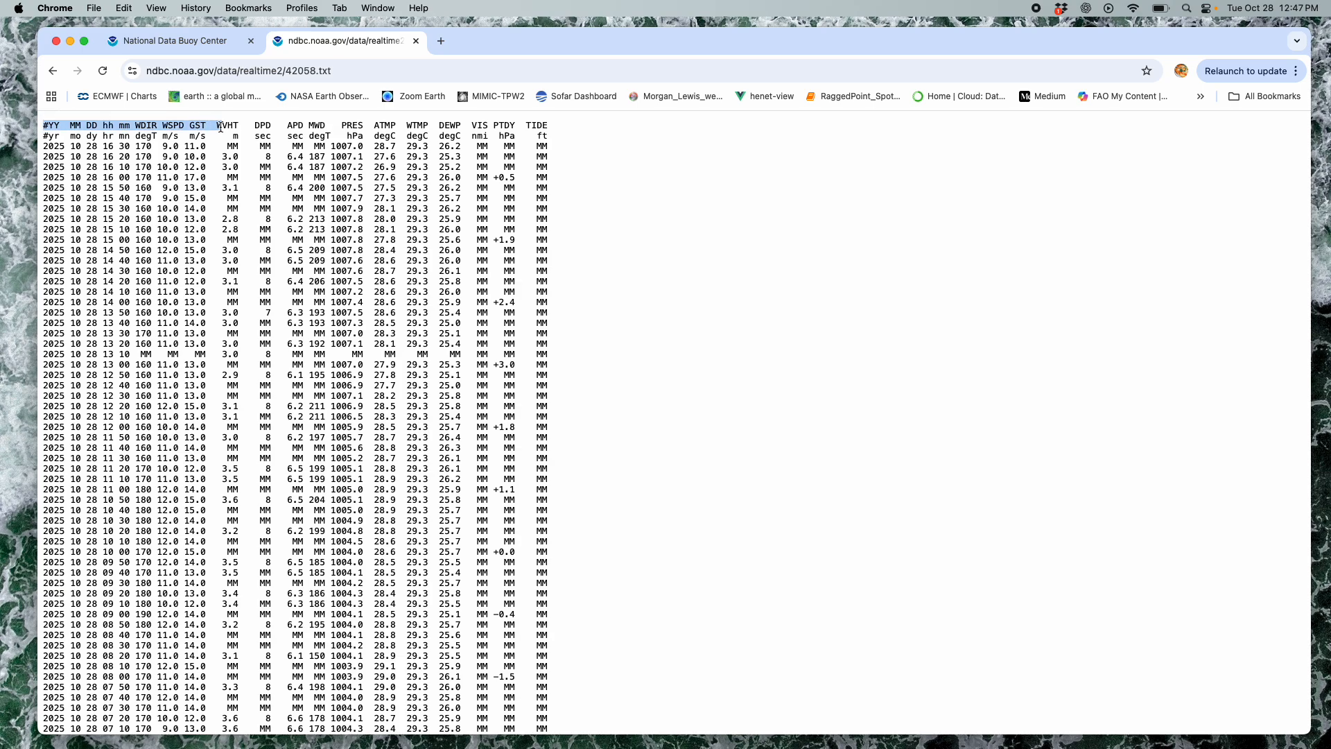
{"action": "left_click", "coordinate": [573, 142]}
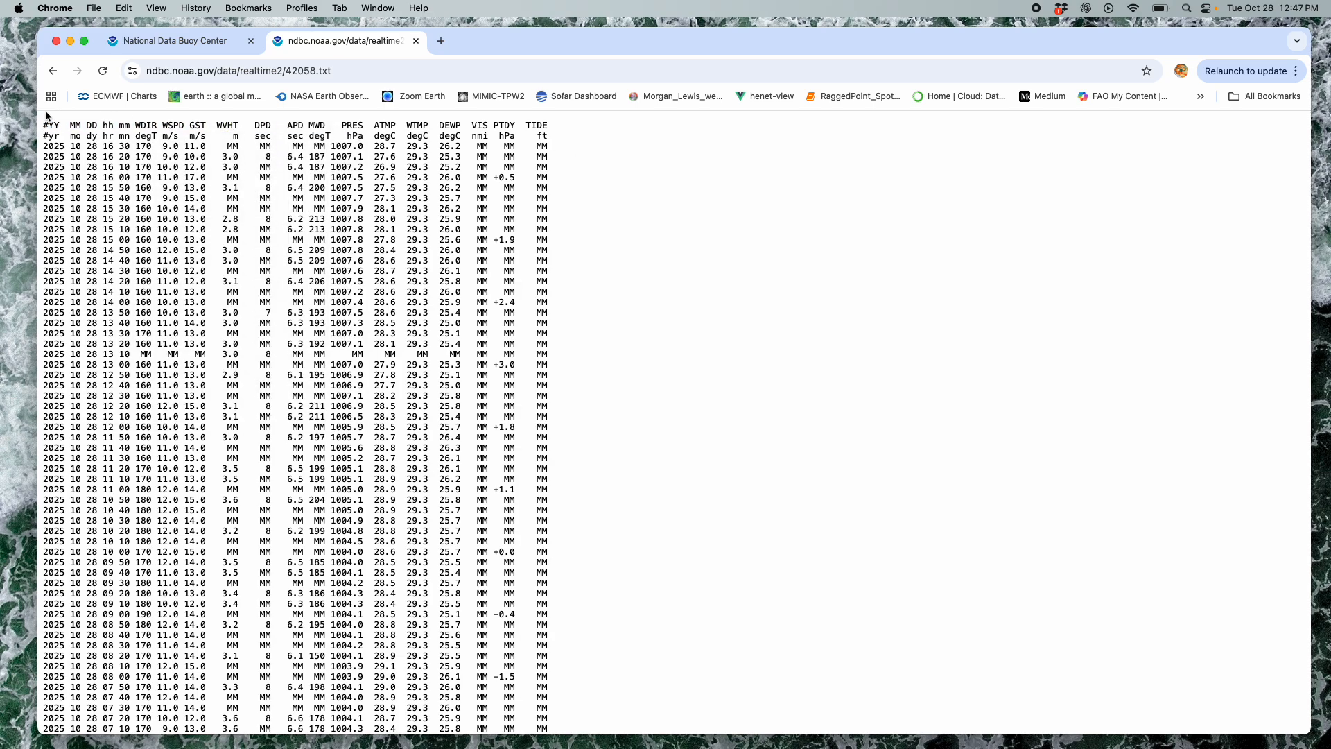
{"action": "left_click_drag", "start_coordinate": [43, 125], "coordinate": [392, 284]}
{"action": "left_click", "coordinate": [392, 284]}
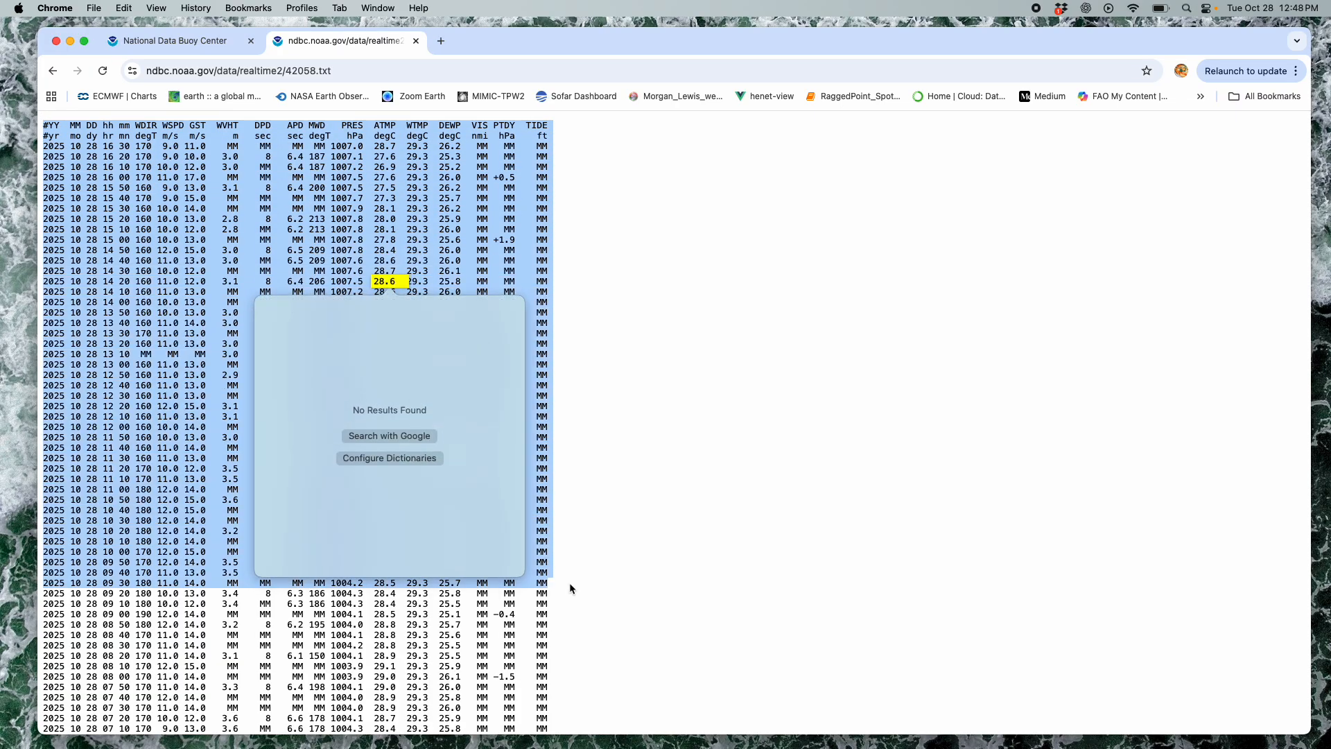
{"action": "left_click", "coordinate": [626, 389]}
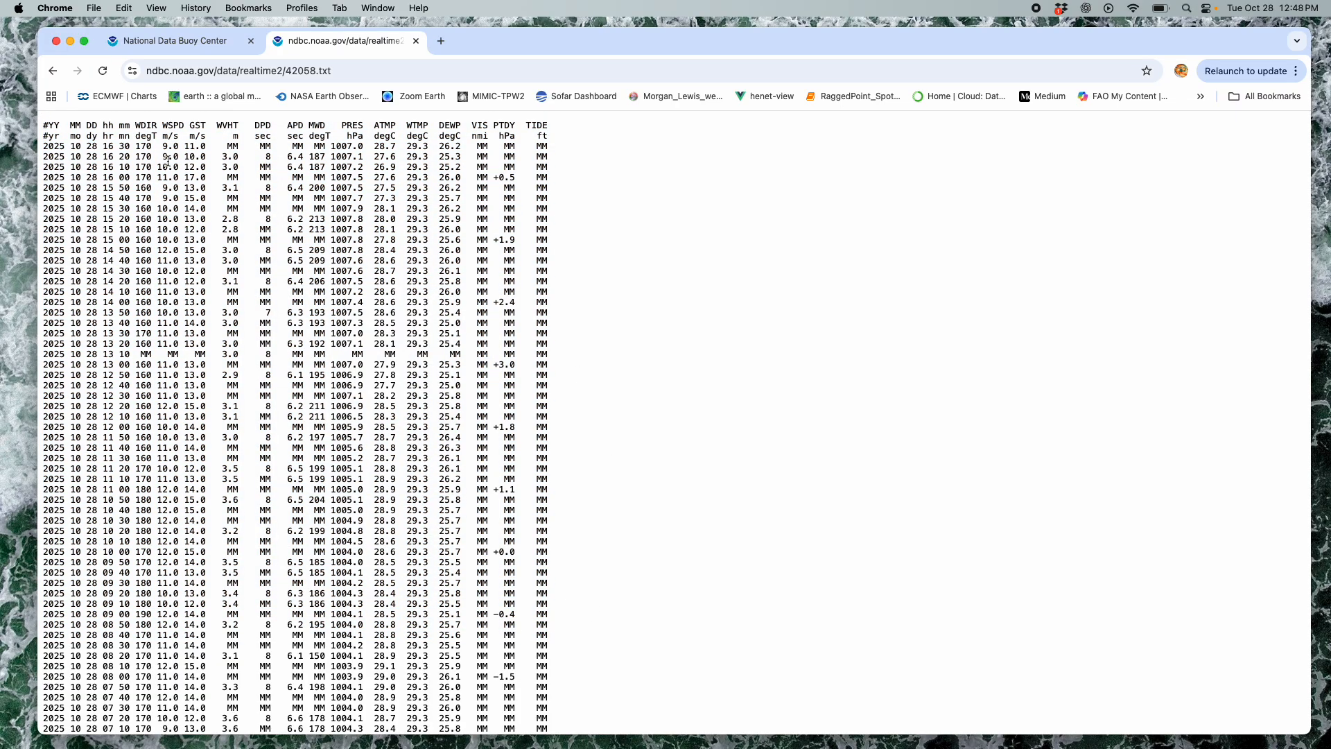
{"action": "left_click_drag", "start_coordinate": [43, 125], "coordinate": [553, 725]}
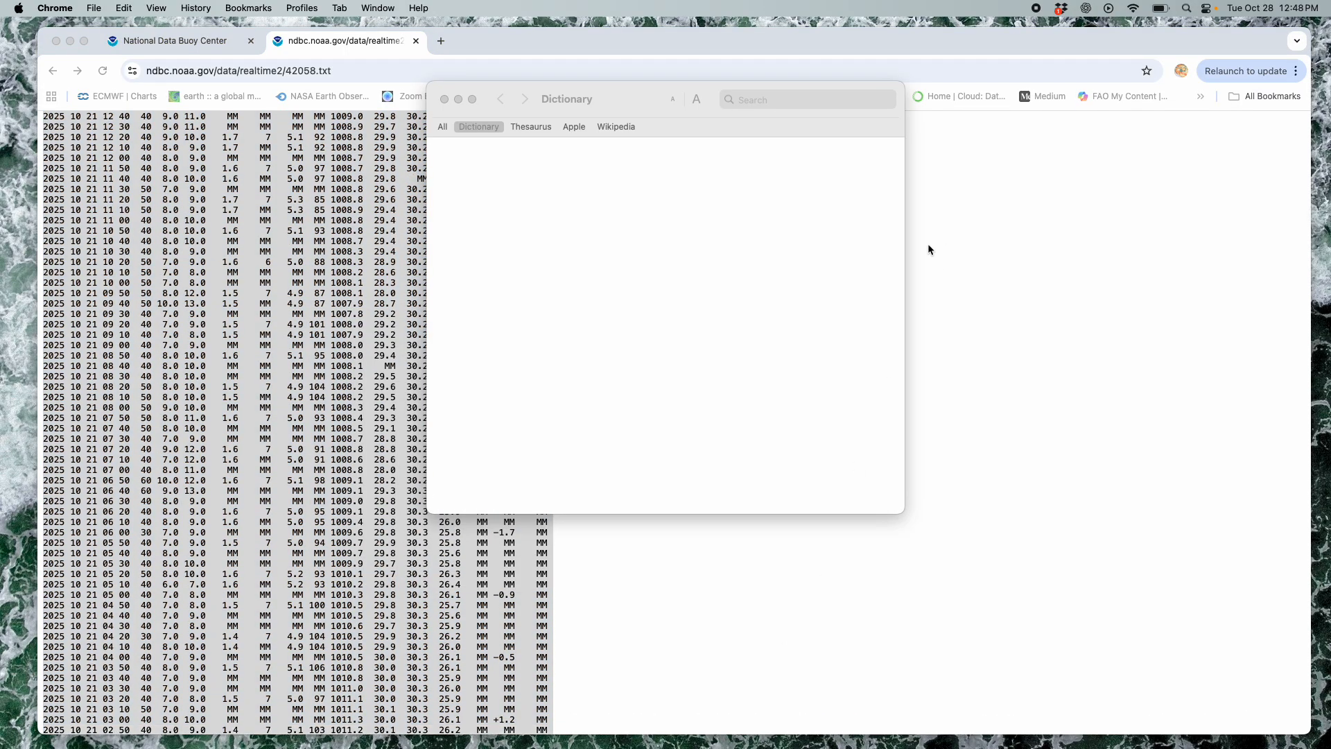
{"action": "left_click", "coordinate": [443, 101]}
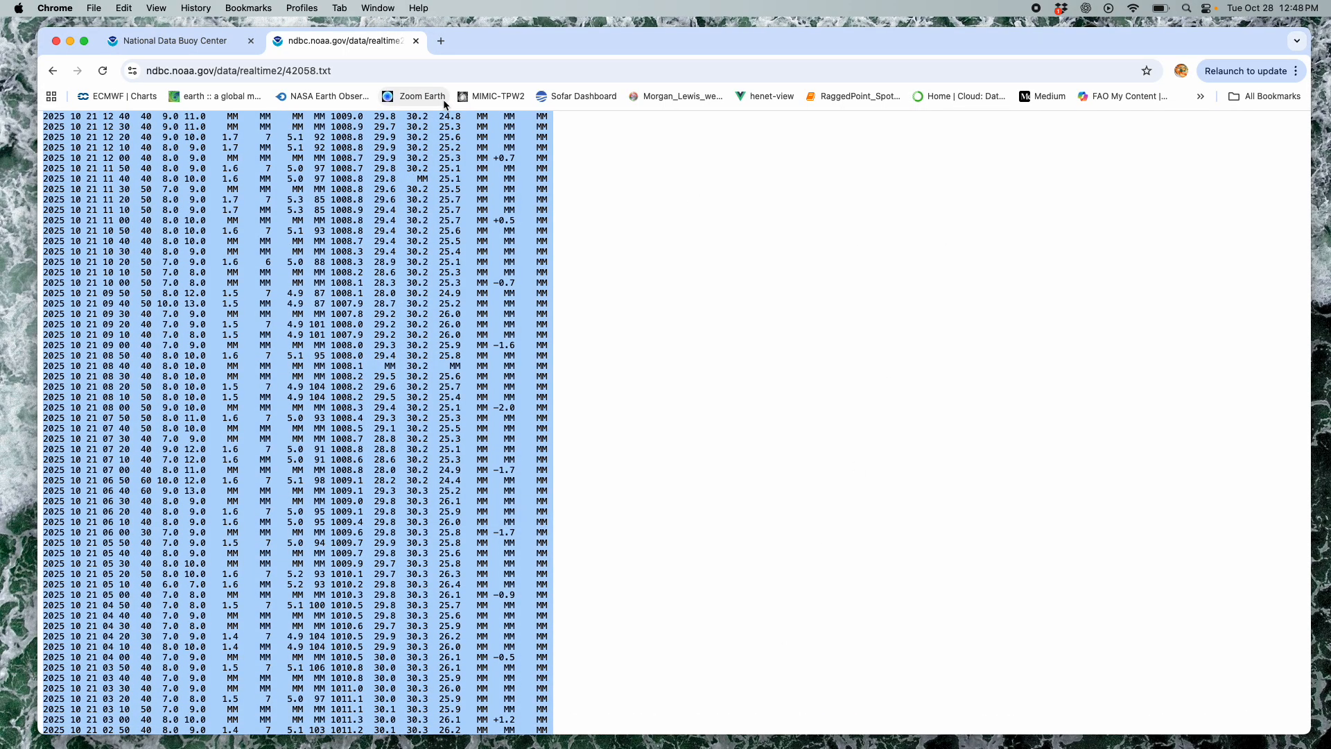
{"action": "scroll", "coordinate": [639, 307], "scroll_direction": "up", "scroll_amount": 20}
{"action": "scroll", "coordinate": [639, 313], "scroll_direction": "up", "scroll_amount": 20}
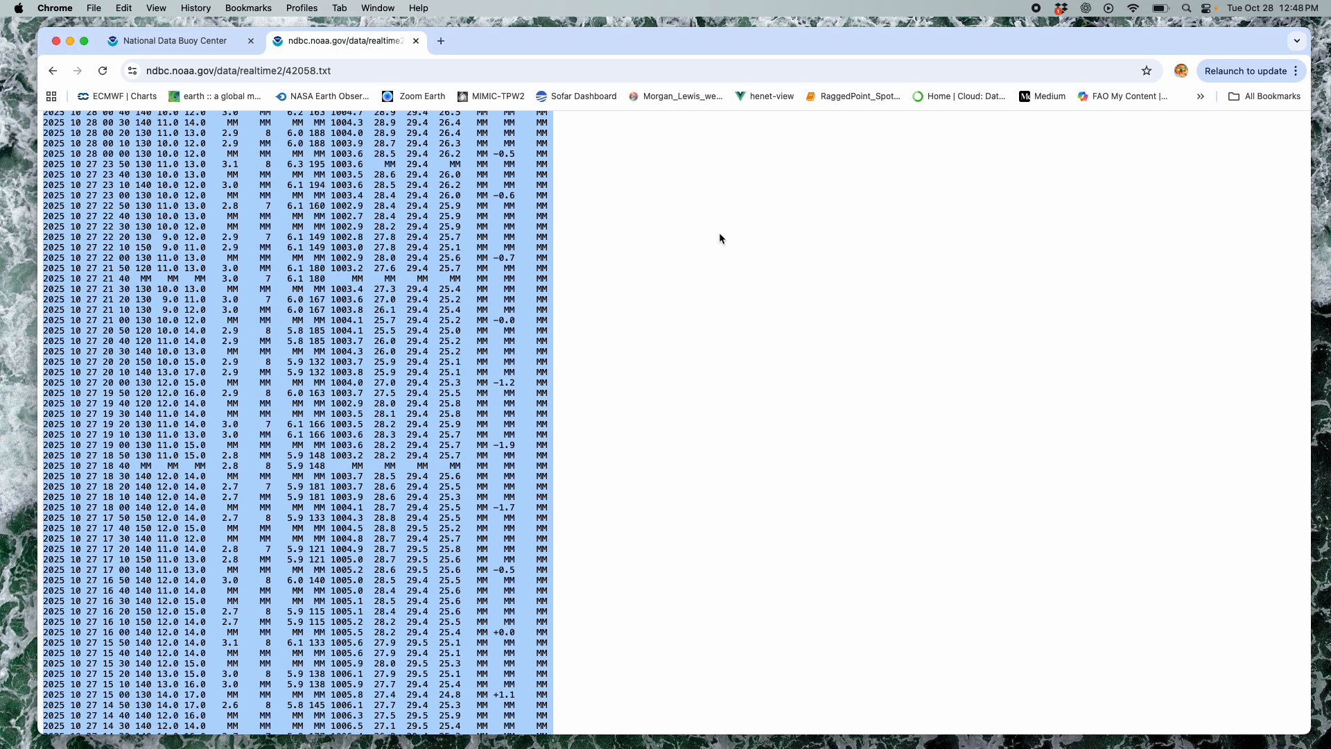
{"action": "scroll", "coordinate": [719, 238], "scroll_direction": "up", "scroll_amount": 15}
{"action": "left_click", "coordinate": [720, 238]}
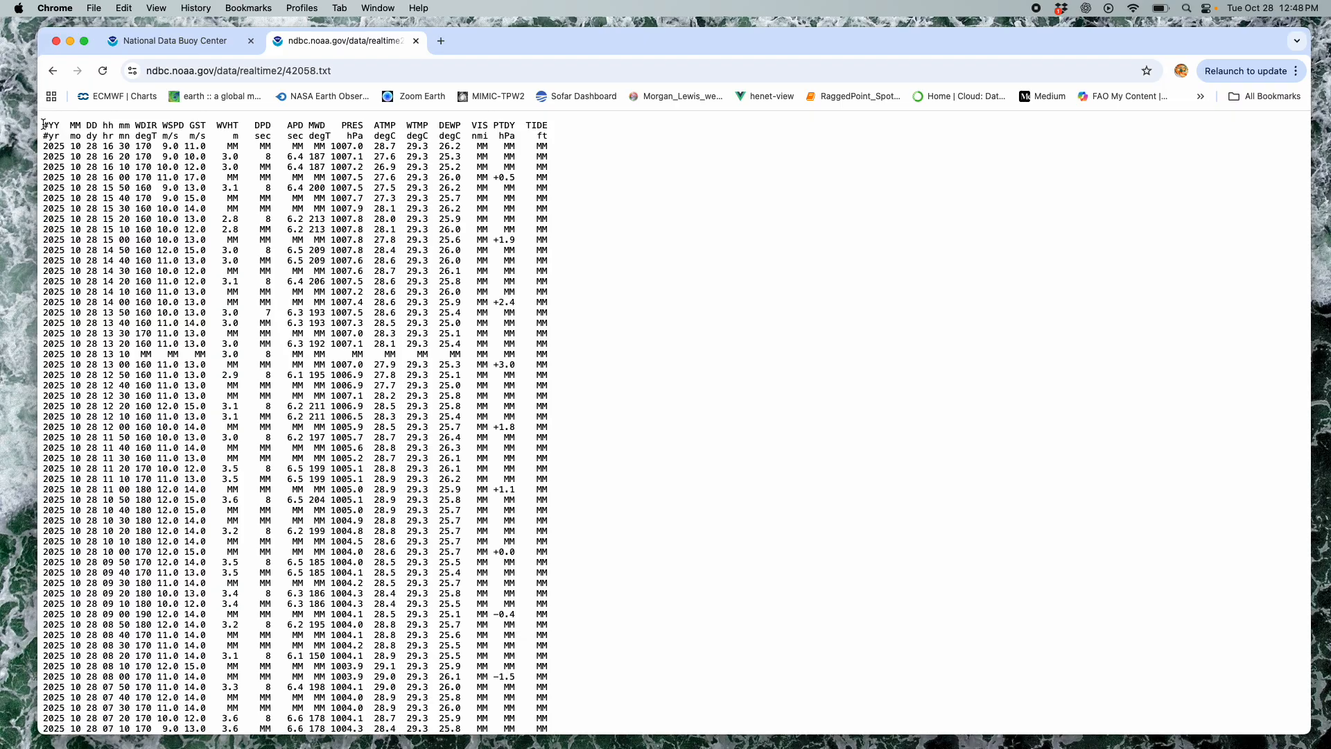
Copy station 42058's entire data listing, from the header through the last row, and switch to a blank Excel workbook
{"action": "left_click_drag", "start_coordinate": [44, 124], "coordinate": [444, 725]}
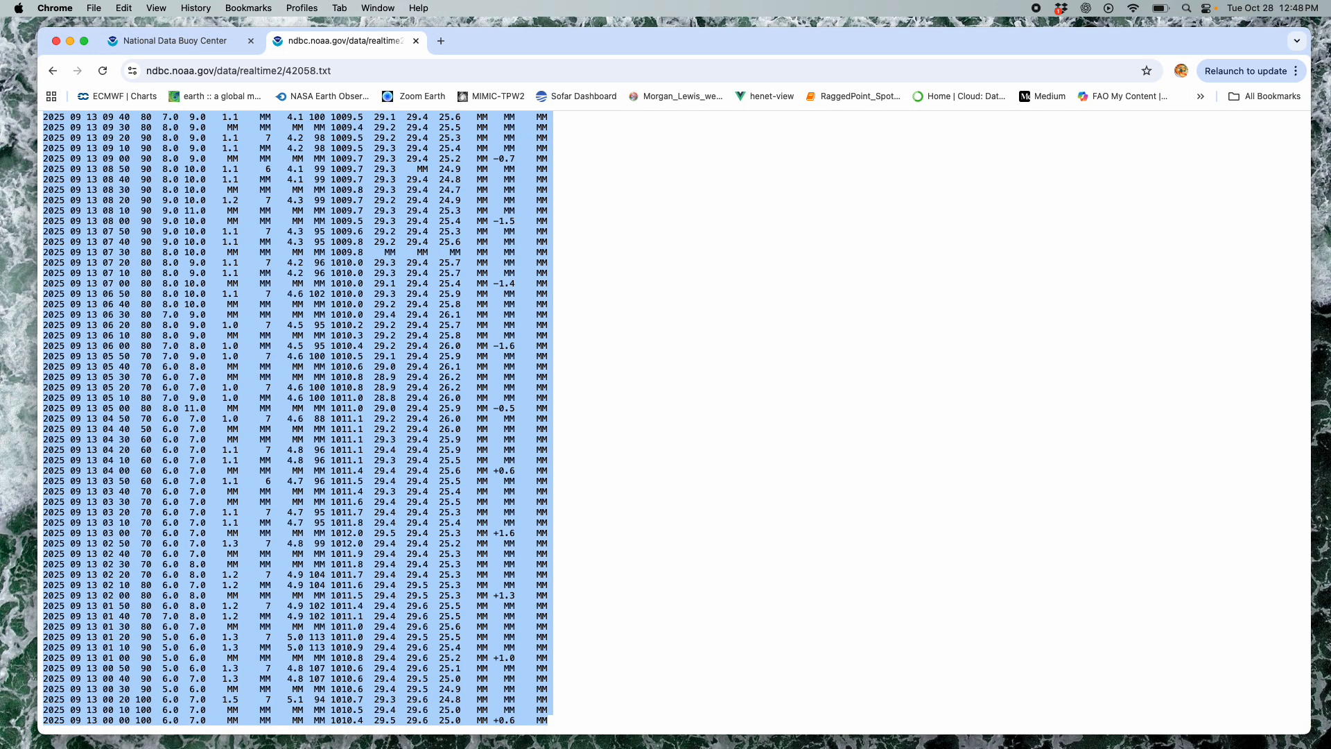
{"action": "right_click", "coordinate": [392, 456]}
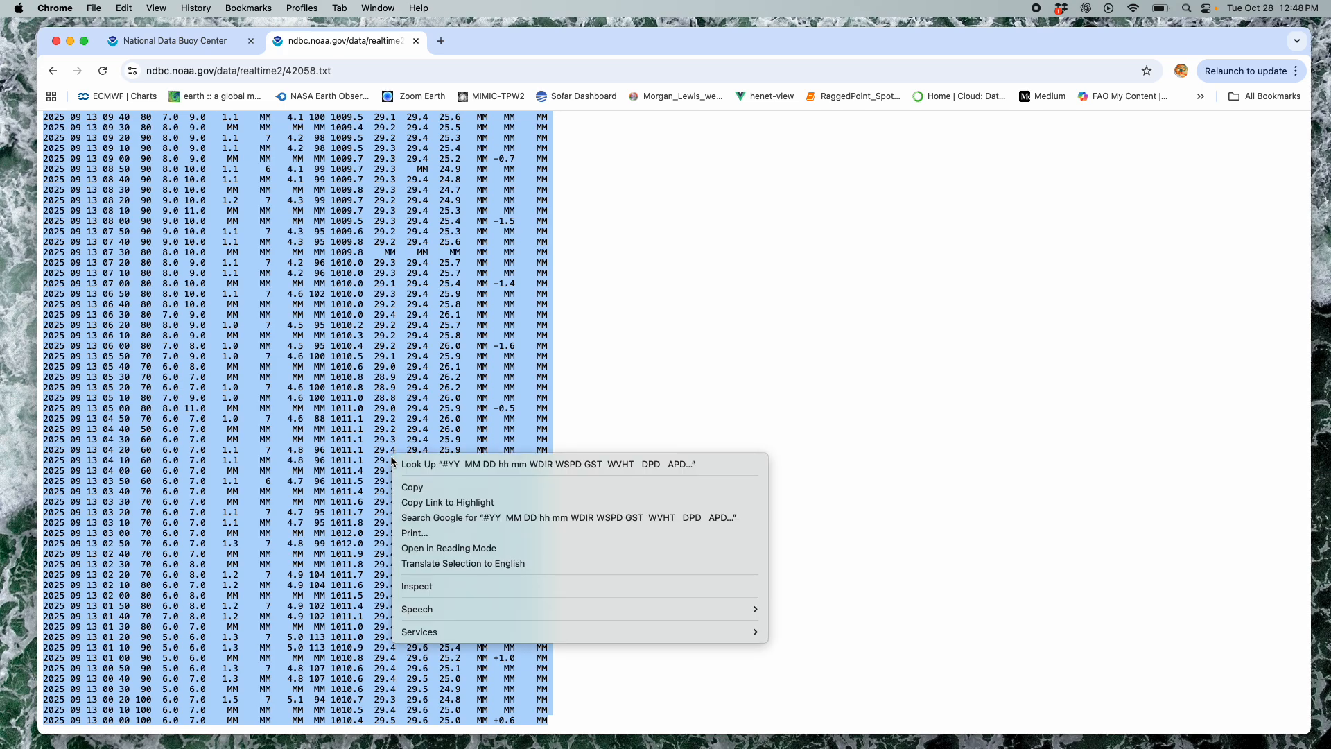
{"action": "left_click", "coordinate": [411, 488]}
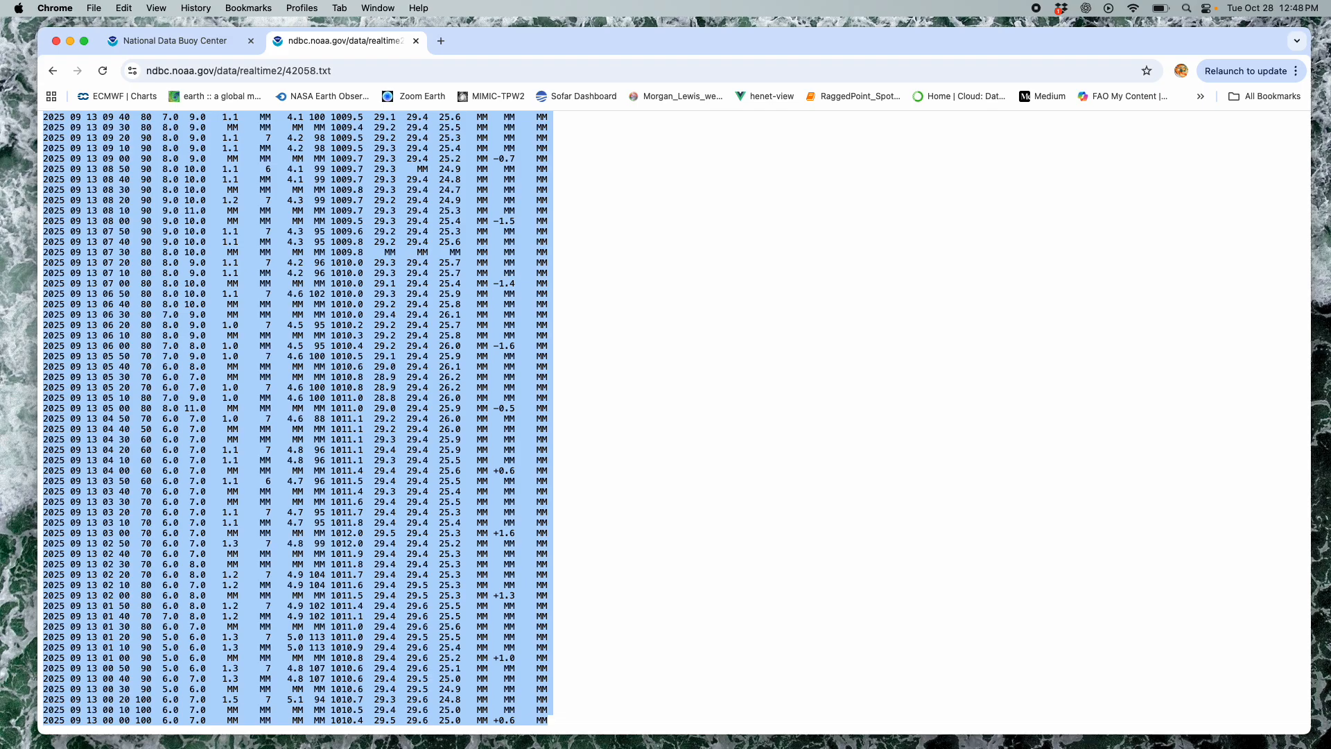
{"action": "key", "text": "super+Tab"}
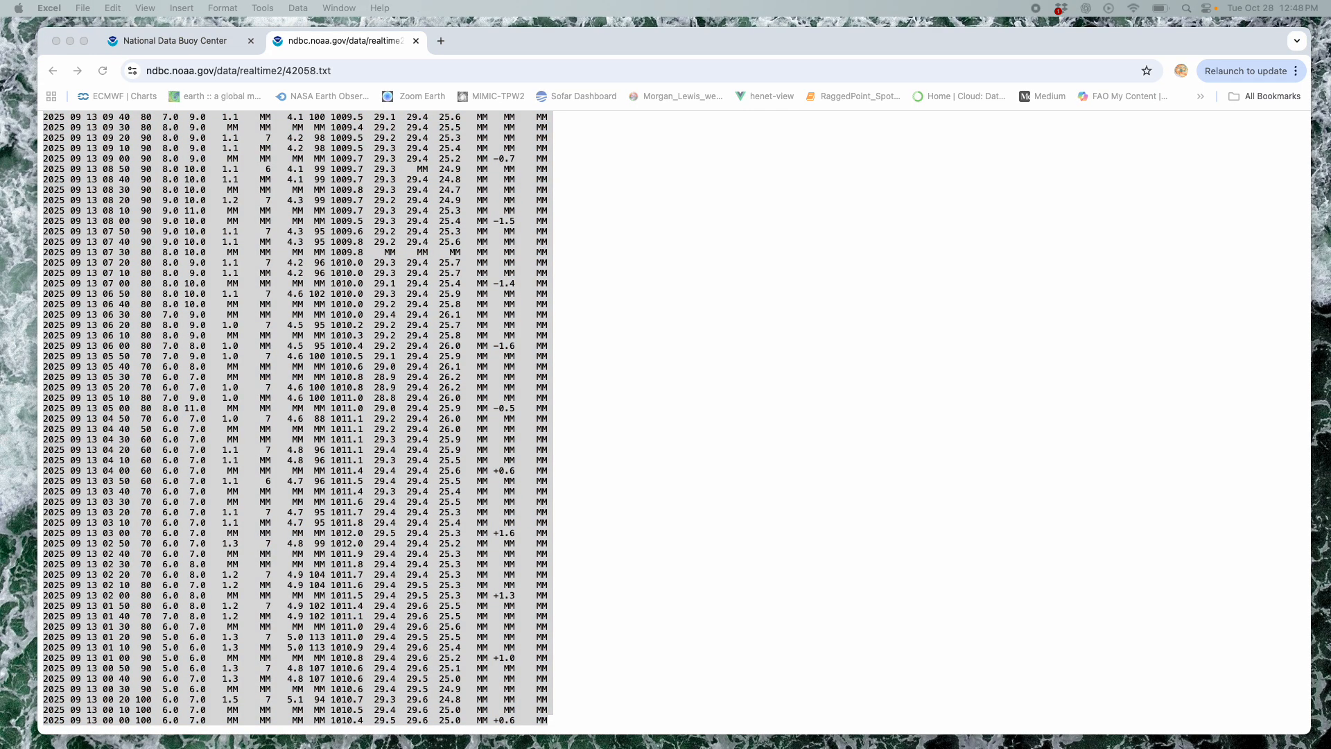
{"action": "left_click_drag", "start_coordinate": [759, 747], "coordinate": [890, 122]}
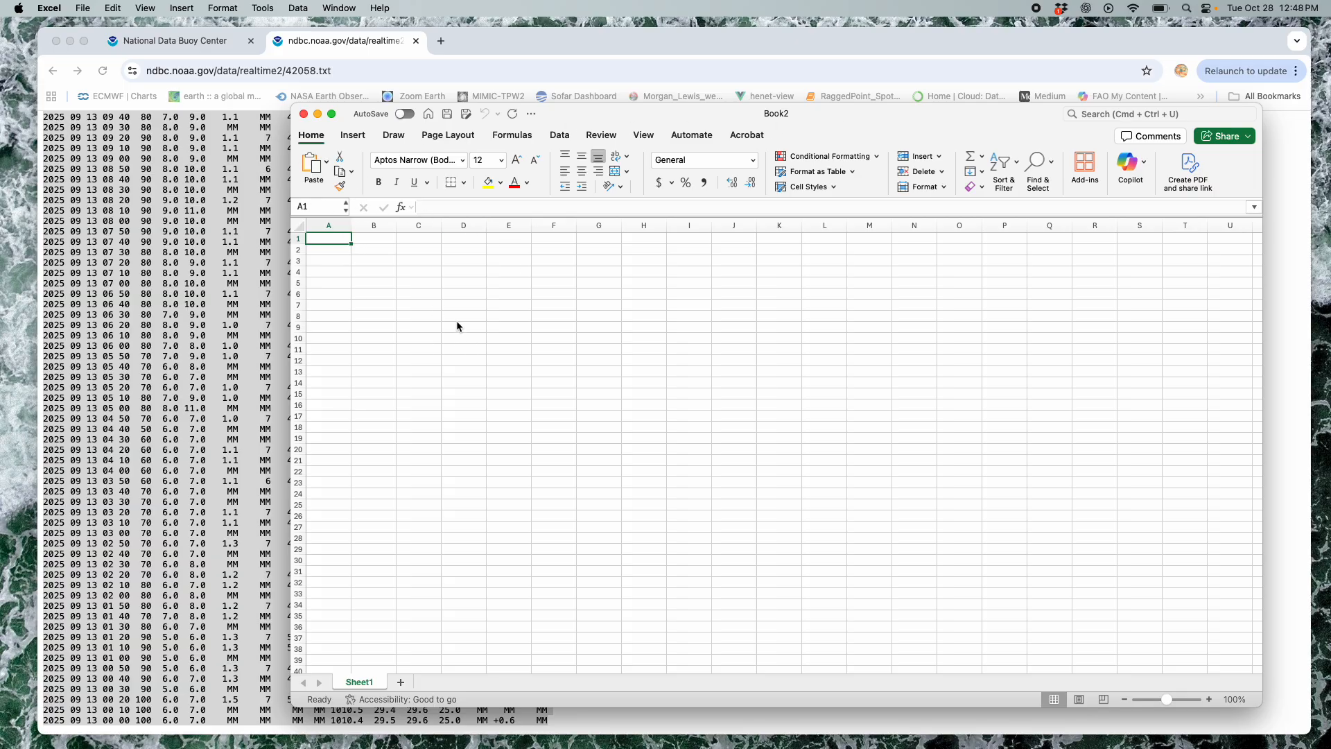
{"action": "left_click", "coordinate": [399, 294]}
Paste the copied buoy data into the sheet starting at cell A1 and check how the values are distributed across the cells
{"action": "left_click", "coordinate": [320, 240]}
{"action": "right_click", "coordinate": [321, 240]}
{"action": "left_click", "coordinate": [342, 285]}
{"action": "left_click", "coordinate": [724, 323]}
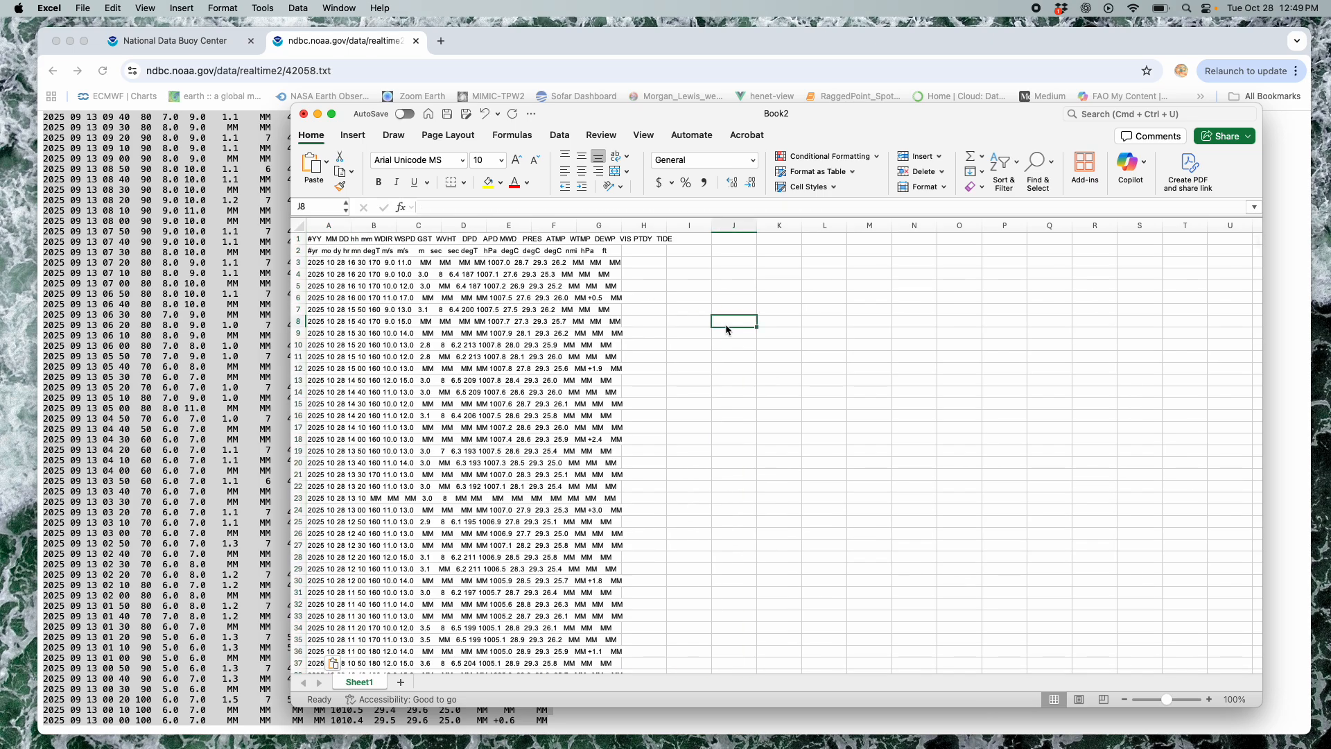
{"action": "left_click", "coordinate": [519, 264]}
{"action": "left_click", "coordinate": [468, 264]}
{"action": "left_click", "coordinate": [409, 264]}
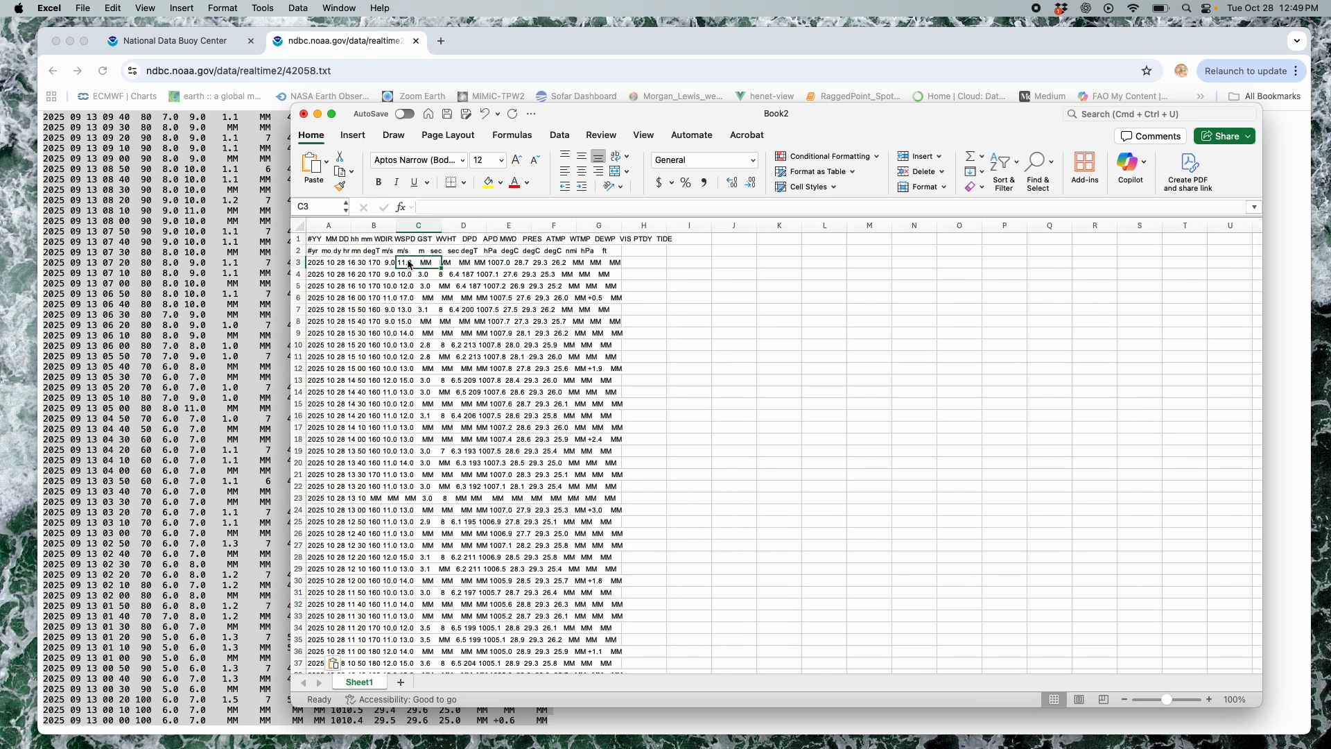
{"action": "left_click", "coordinate": [316, 240]}
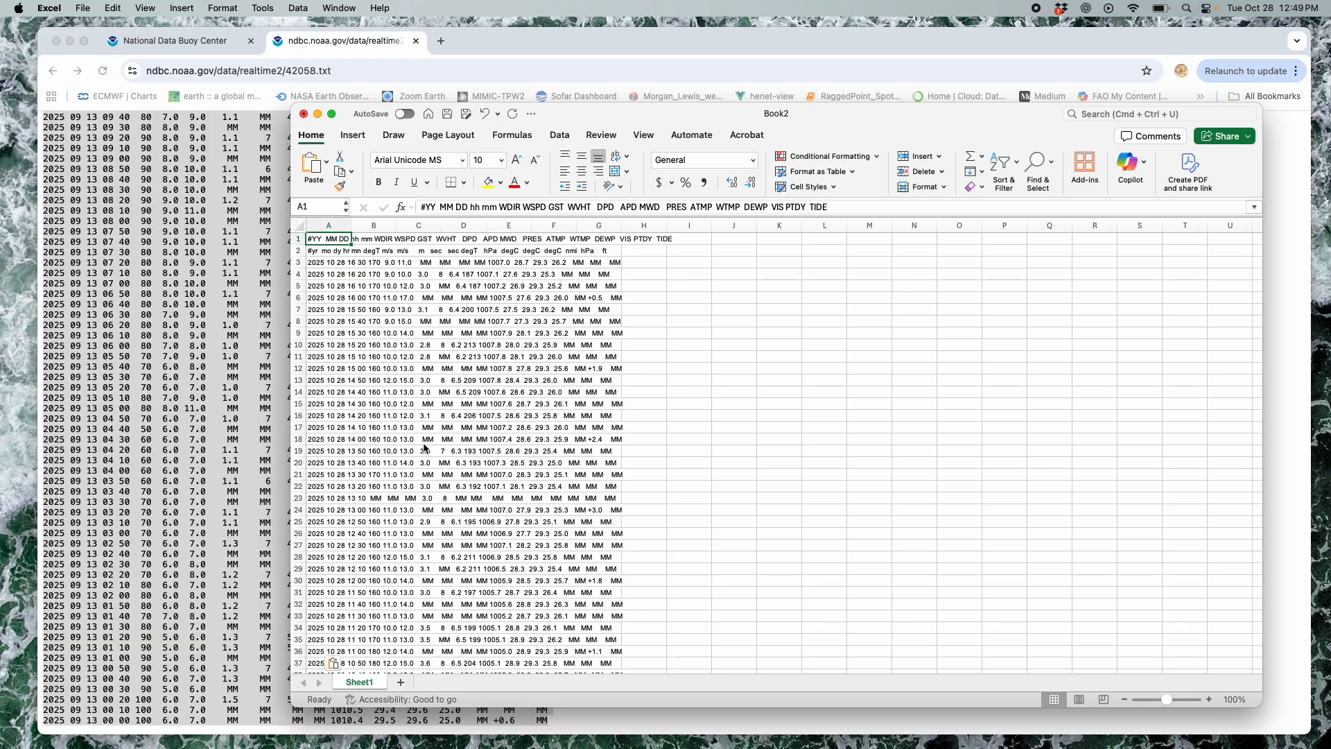
Add a new blank worksheet and delete Sheet1 with the pasted buoy data
{"action": "left_click", "coordinate": [401, 682]}
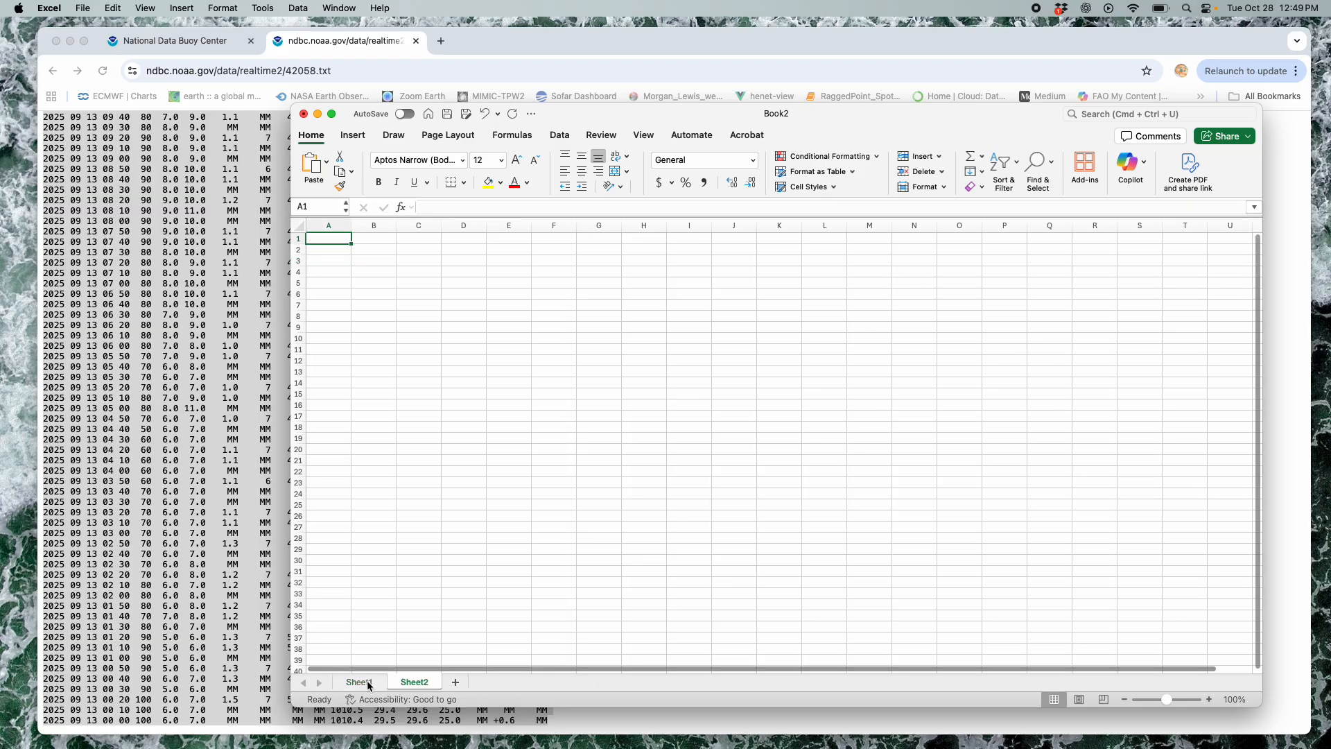
{"action": "left_click", "coordinate": [368, 685]}
{"action": "right_click", "coordinate": [368, 685]}
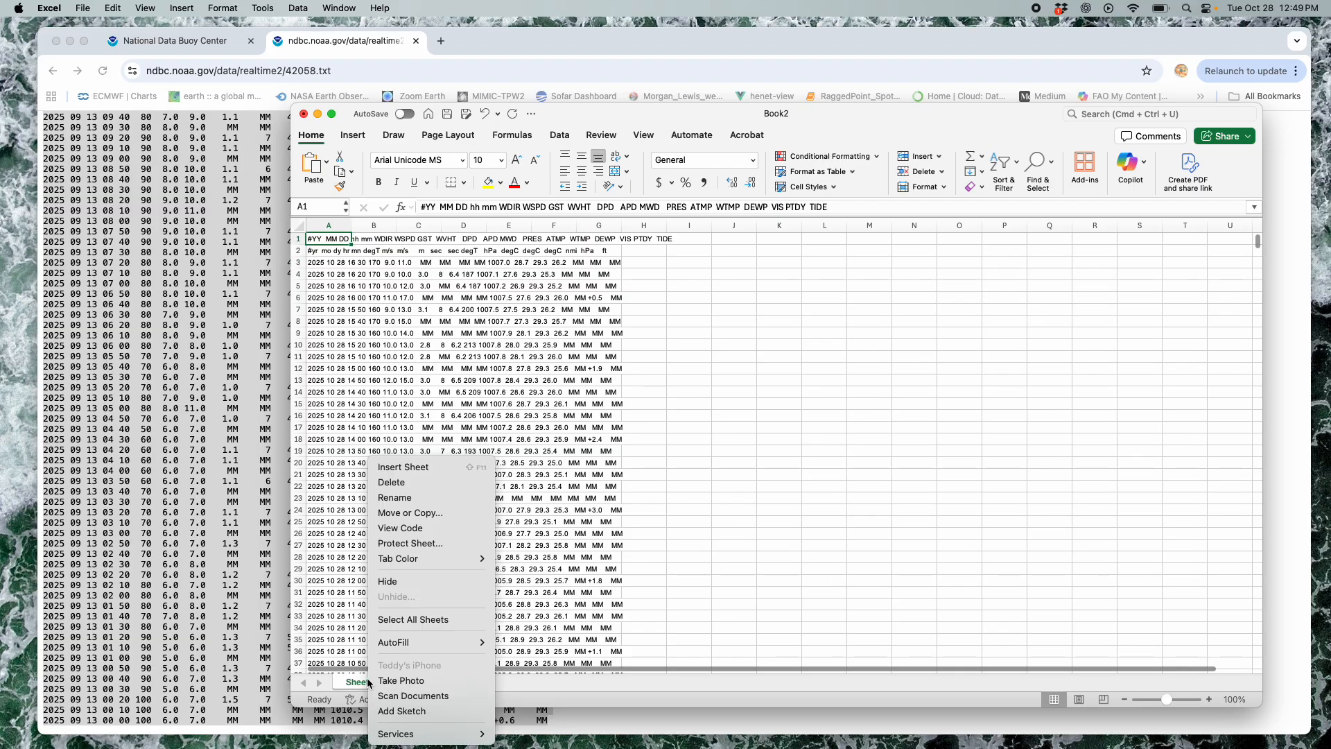
{"action": "left_click", "coordinate": [424, 483]}
{"action": "left_click", "coordinate": [700, 293]}
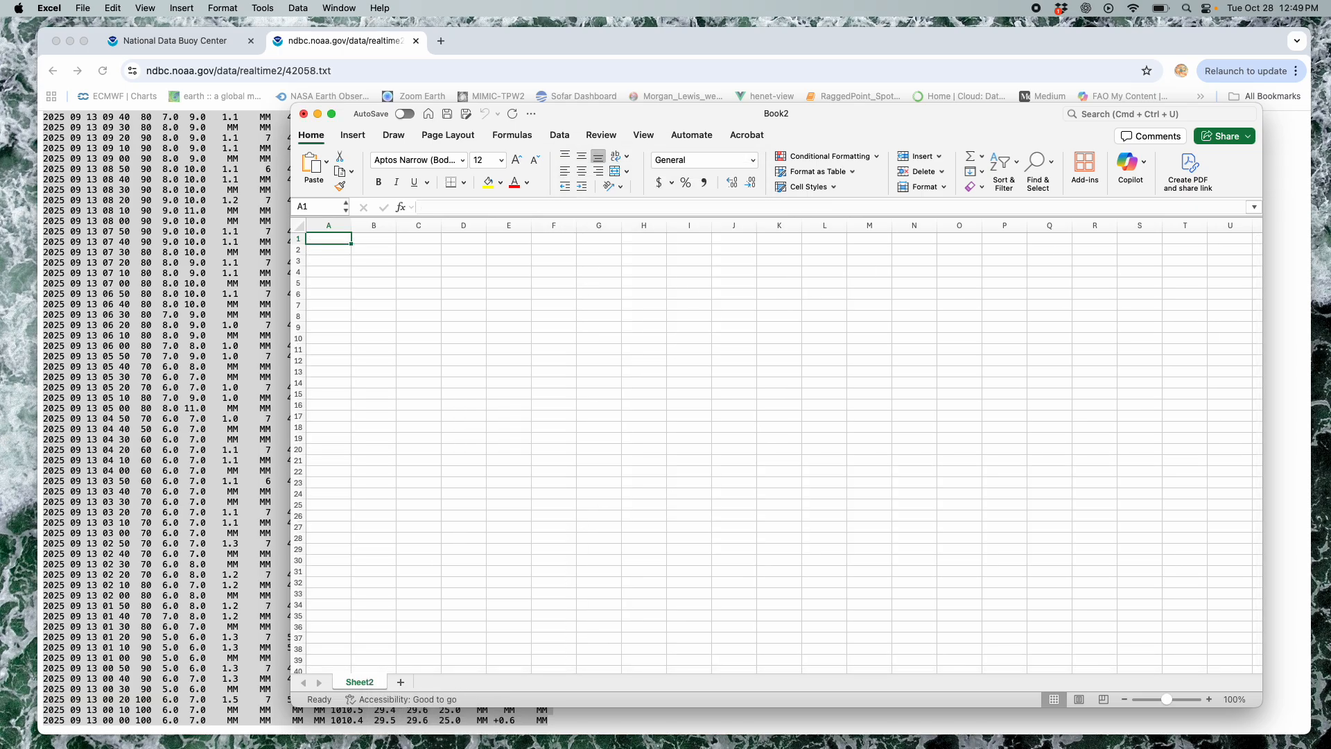
Switch to TextEdit and paste the copied buoy data into a blank document
{"action": "key", "text": "super+Tab"}
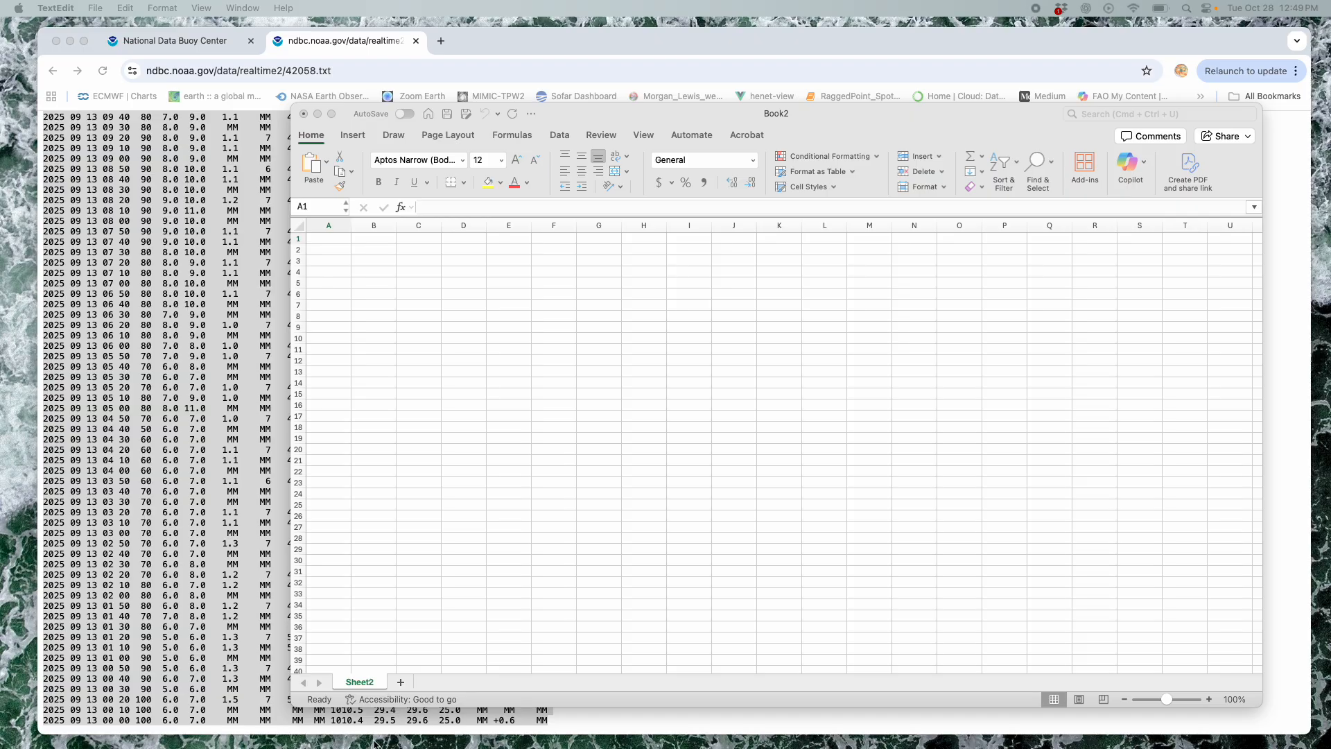
{"action": "left_click_drag", "start_coordinate": [515, 324], "coordinate": [576, 197]}
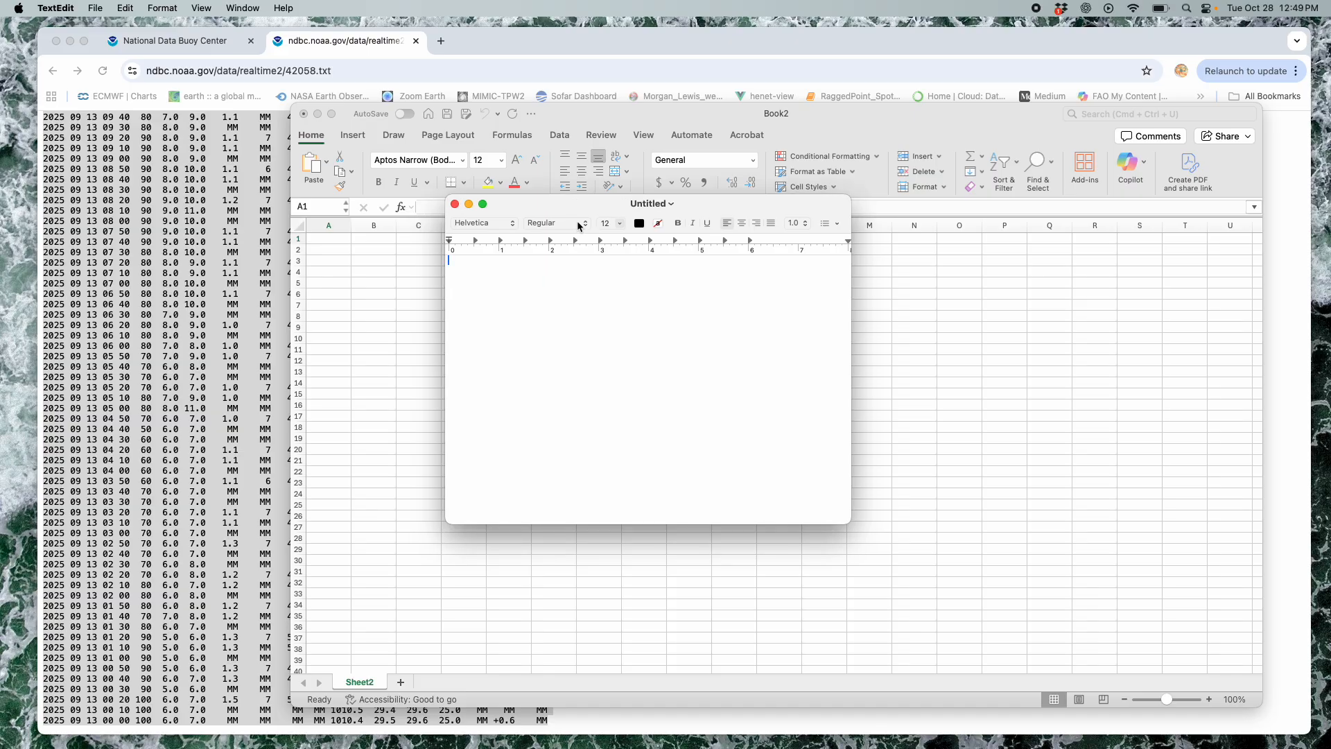
{"action": "right_click", "coordinate": [526, 298]}
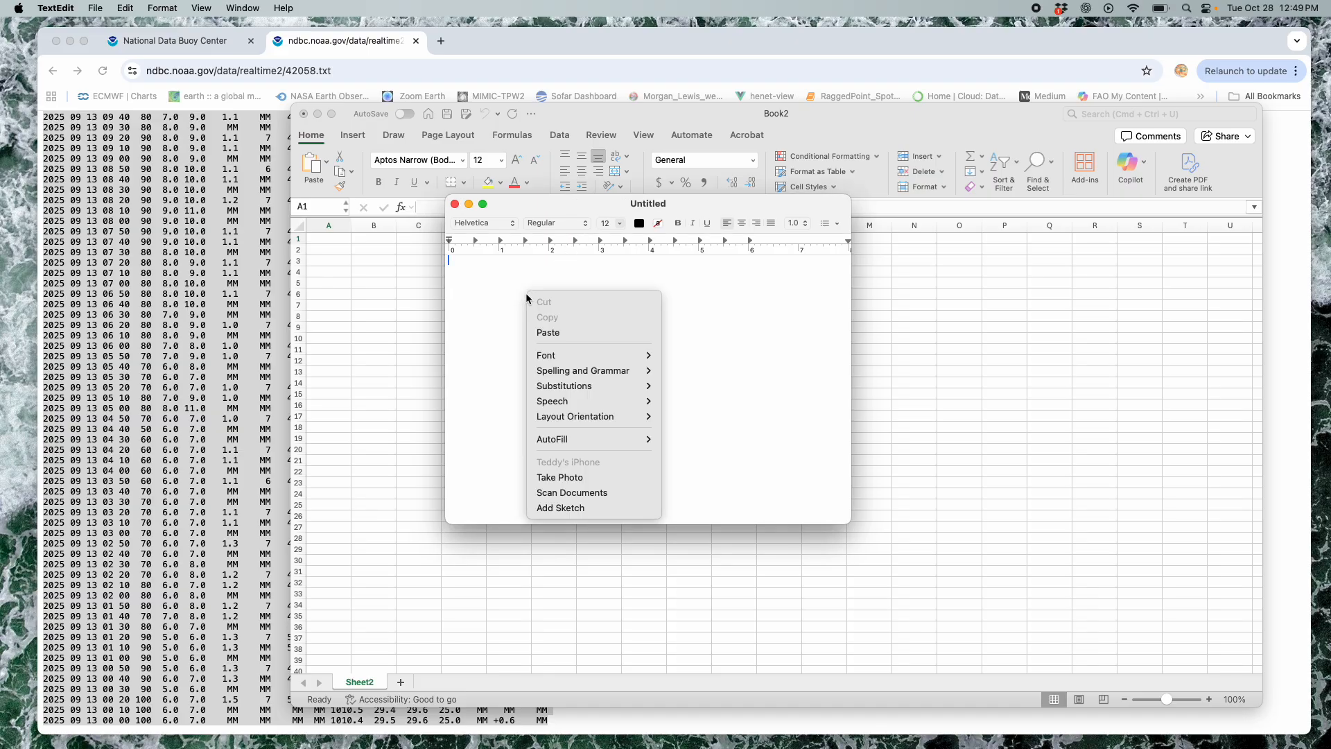
{"action": "left_click", "coordinate": [545, 328]}
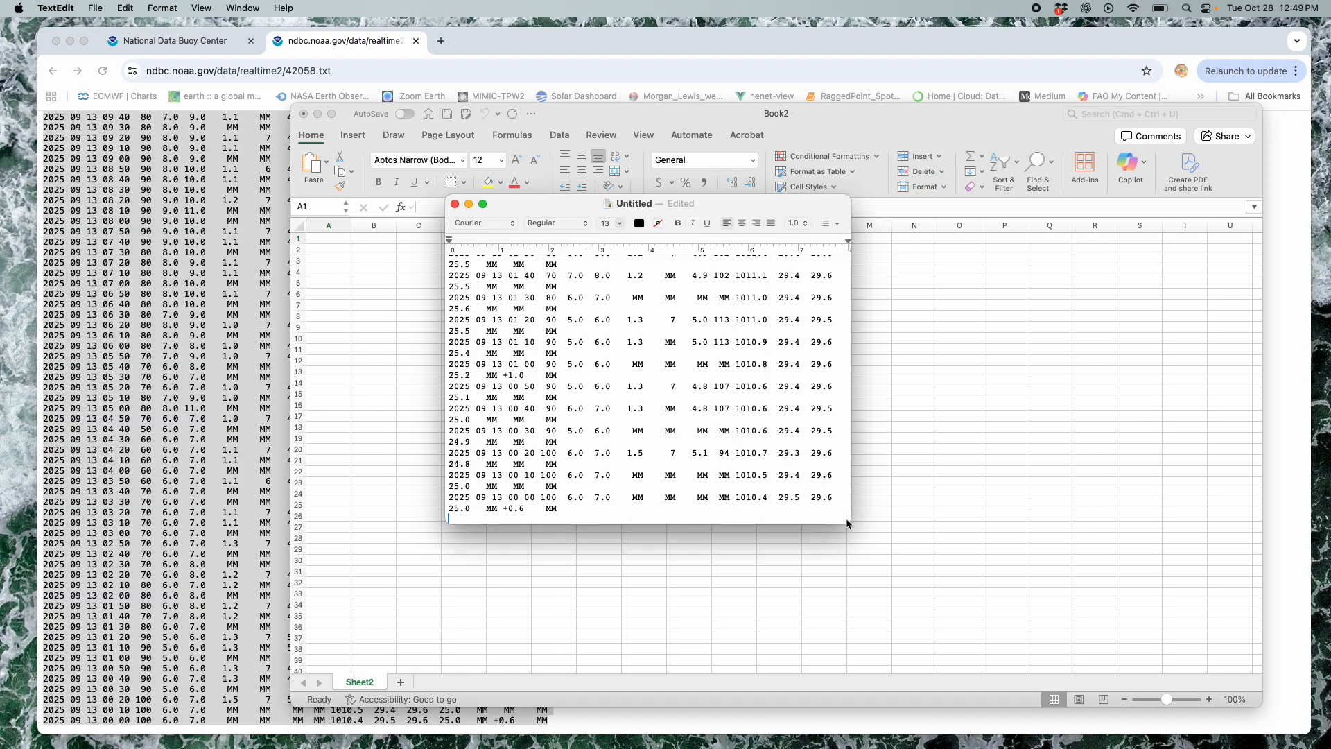
Widen the document window until each data row fits on a single line, and go back to the header rows
{"action": "left_click_drag", "start_coordinate": [846, 519], "coordinate": [1327, 510]}
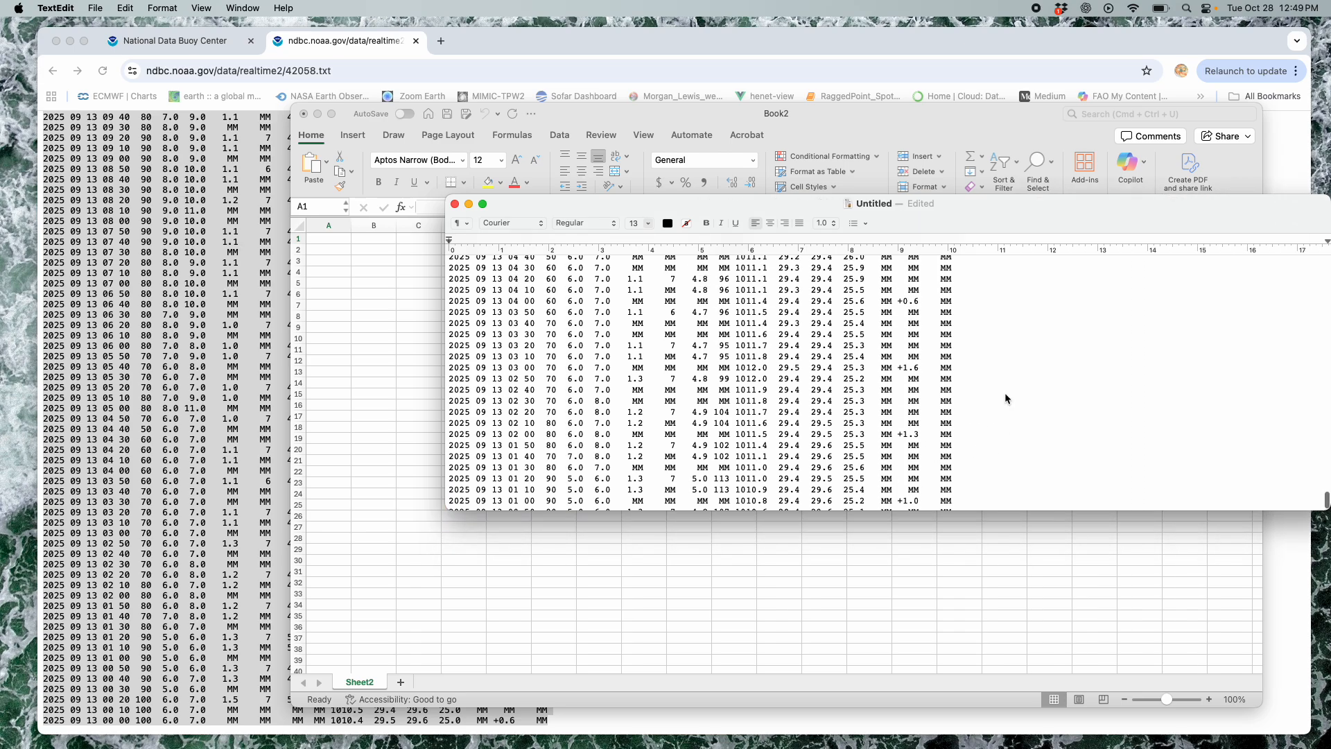
{"action": "scroll", "coordinate": [1004, 392], "scroll_direction": "up", "scroll_amount": 10}
{"action": "left_click_drag", "start_coordinate": [1108, 198], "coordinate": [961, 182]}
{"action": "scroll", "coordinate": [1076, 372], "scroll_direction": "up", "scroll_amount": 2}
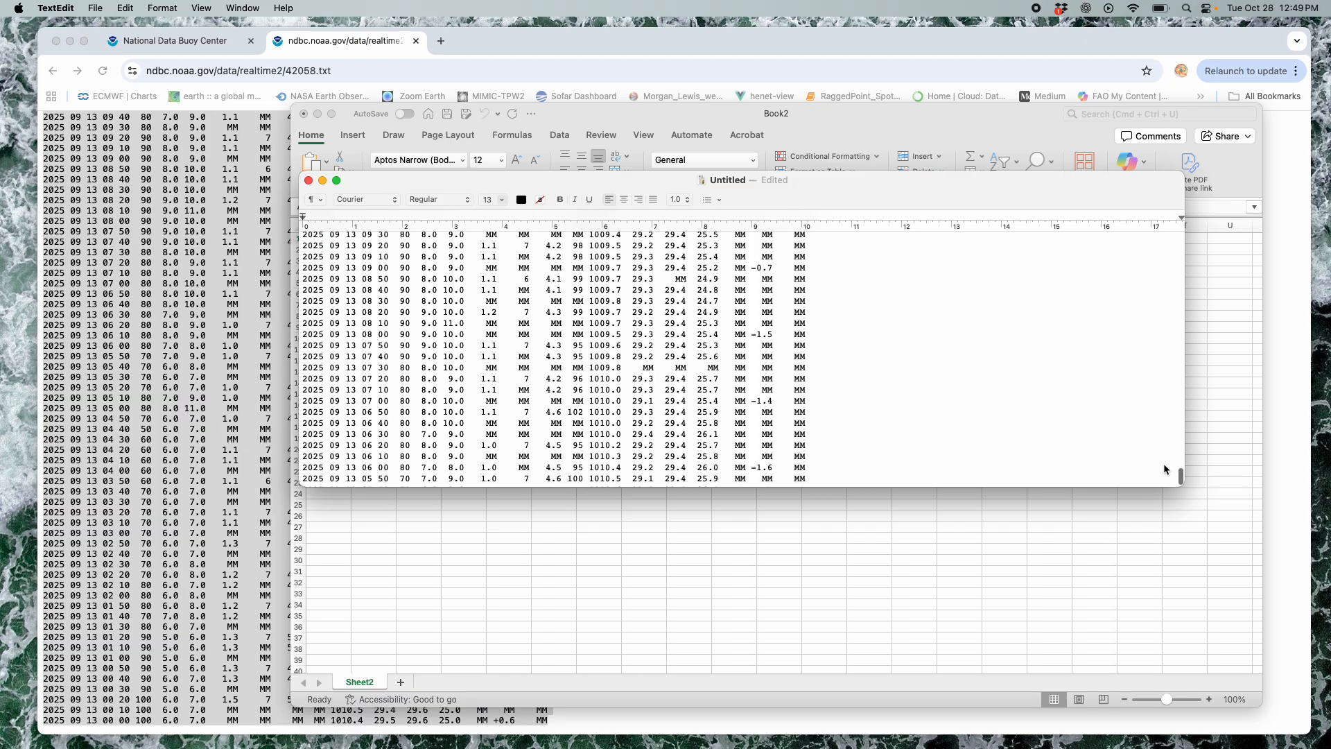
{"action": "left_click_drag", "start_coordinate": [1180, 476], "coordinate": [1171, 239]}
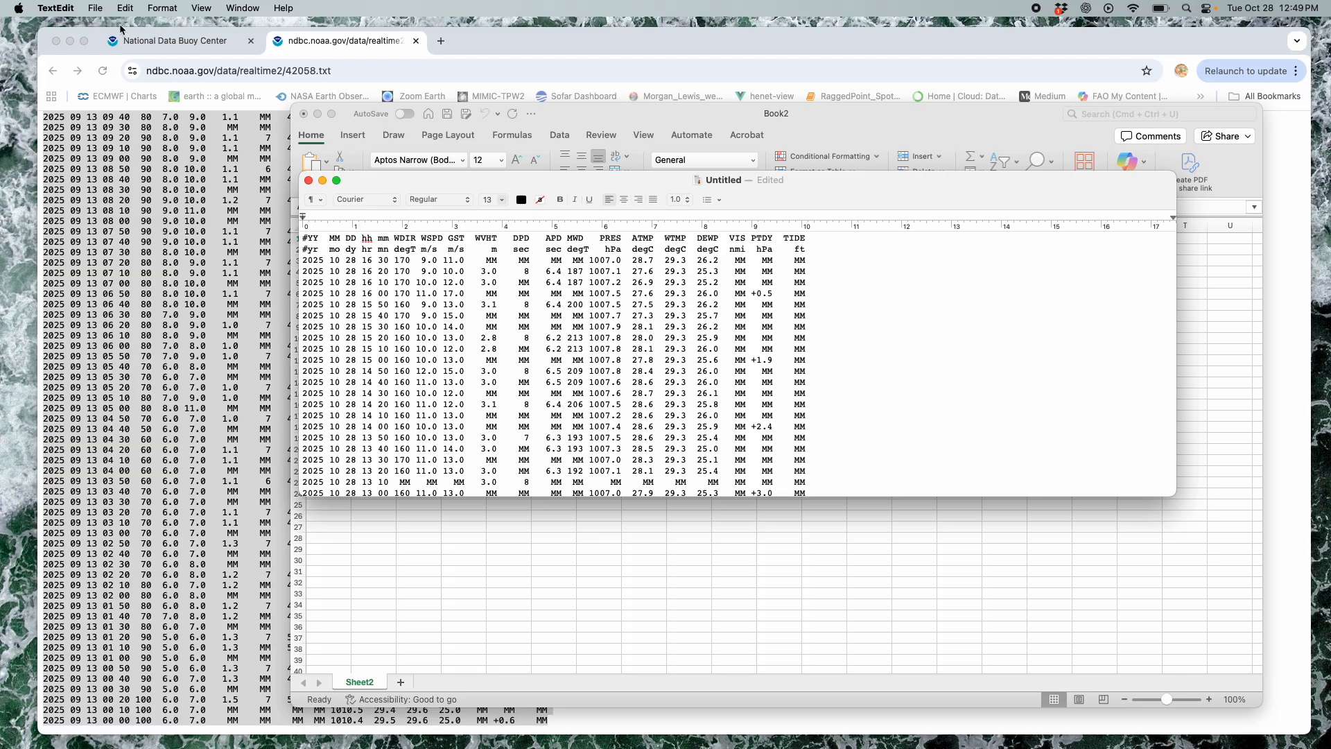
Save the text document as buoy_data_example on the Desktop and close it
{"action": "left_click", "coordinate": [97, 8]}
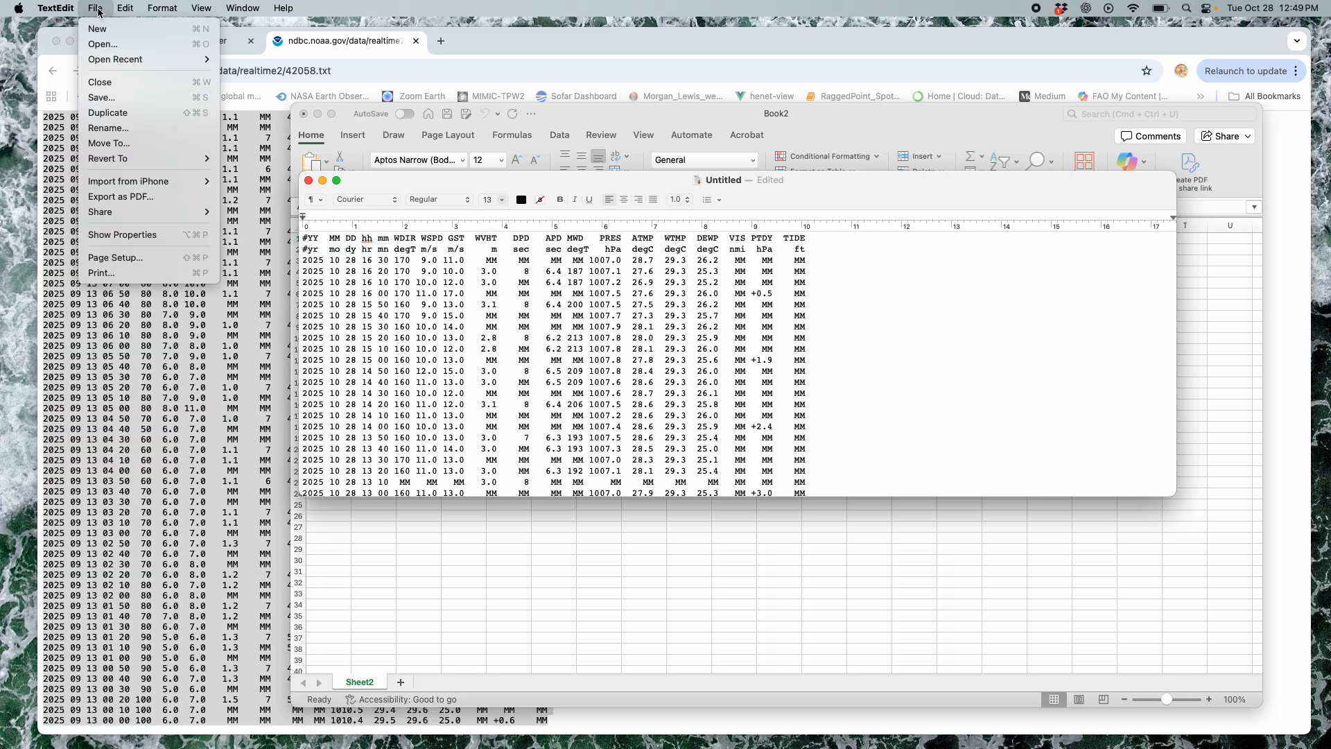
{"action": "left_click", "coordinate": [118, 97]}
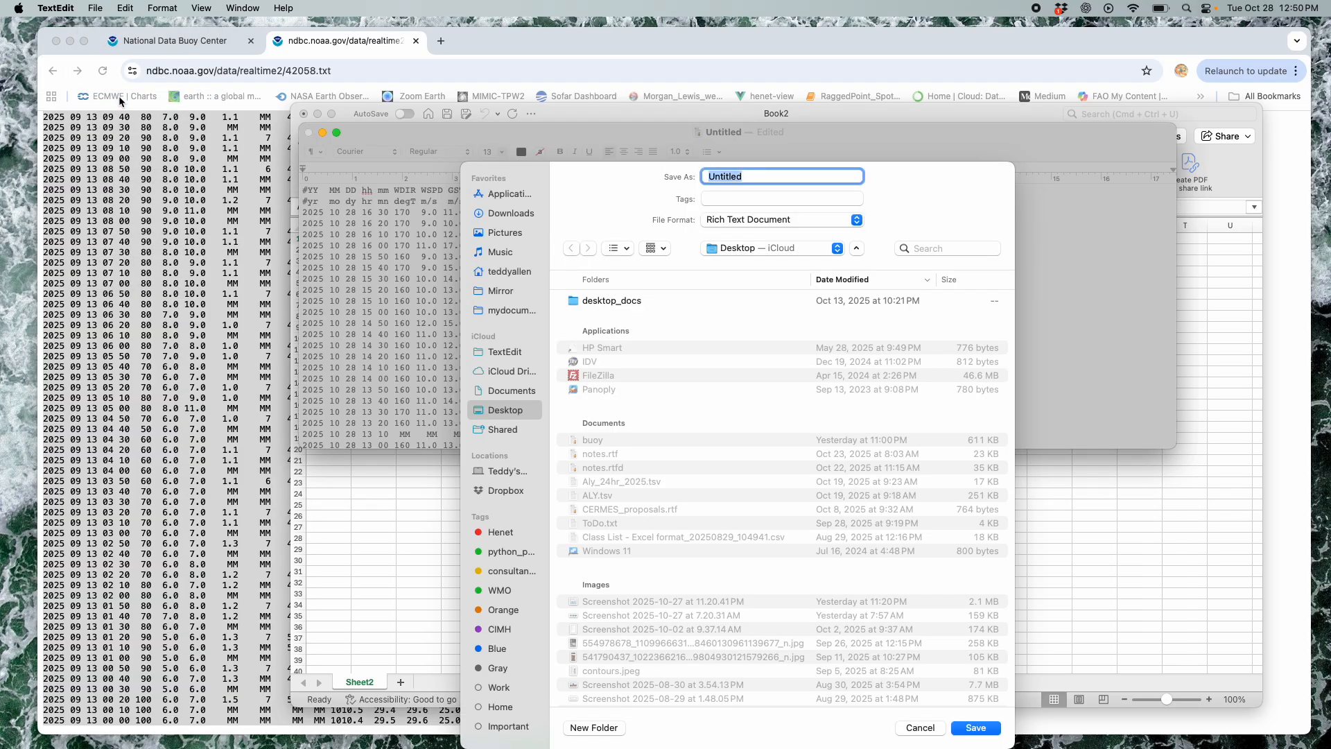
{"action": "type", "text": "buoy_data_example"}
{"action": "left_click", "coordinate": [975, 728]}
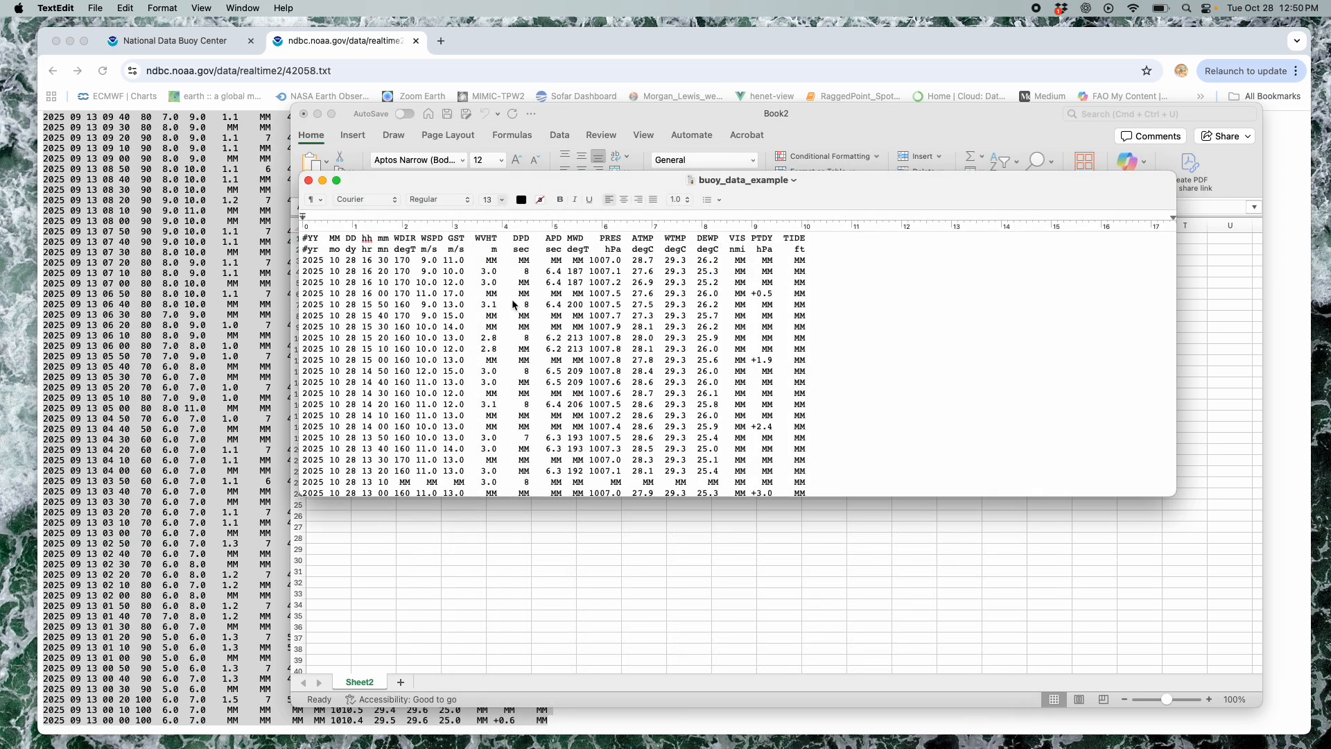
{"action": "left_click", "coordinate": [309, 181]}
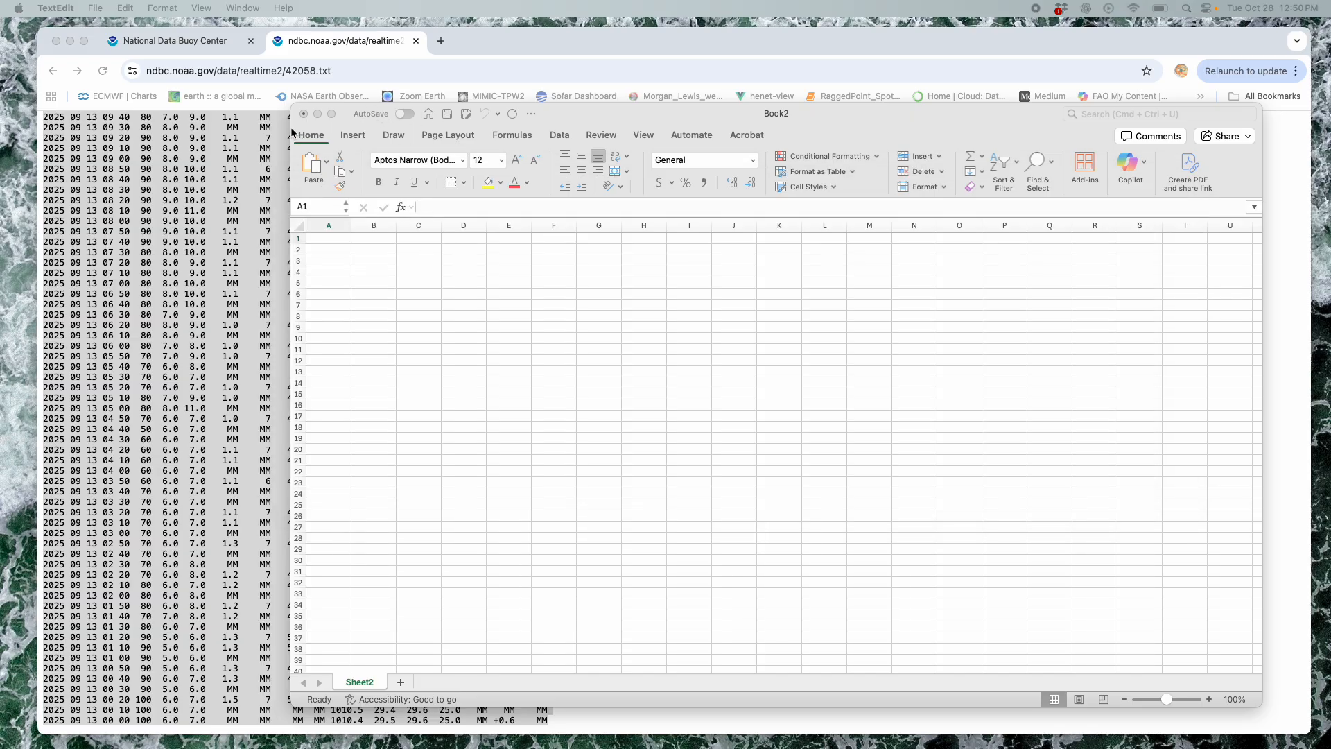
Switch to Excel and start a legacy text-file import for the blank worksheet
{"action": "left_click_drag", "start_coordinate": [292, 132], "coordinate": [98, 95]}
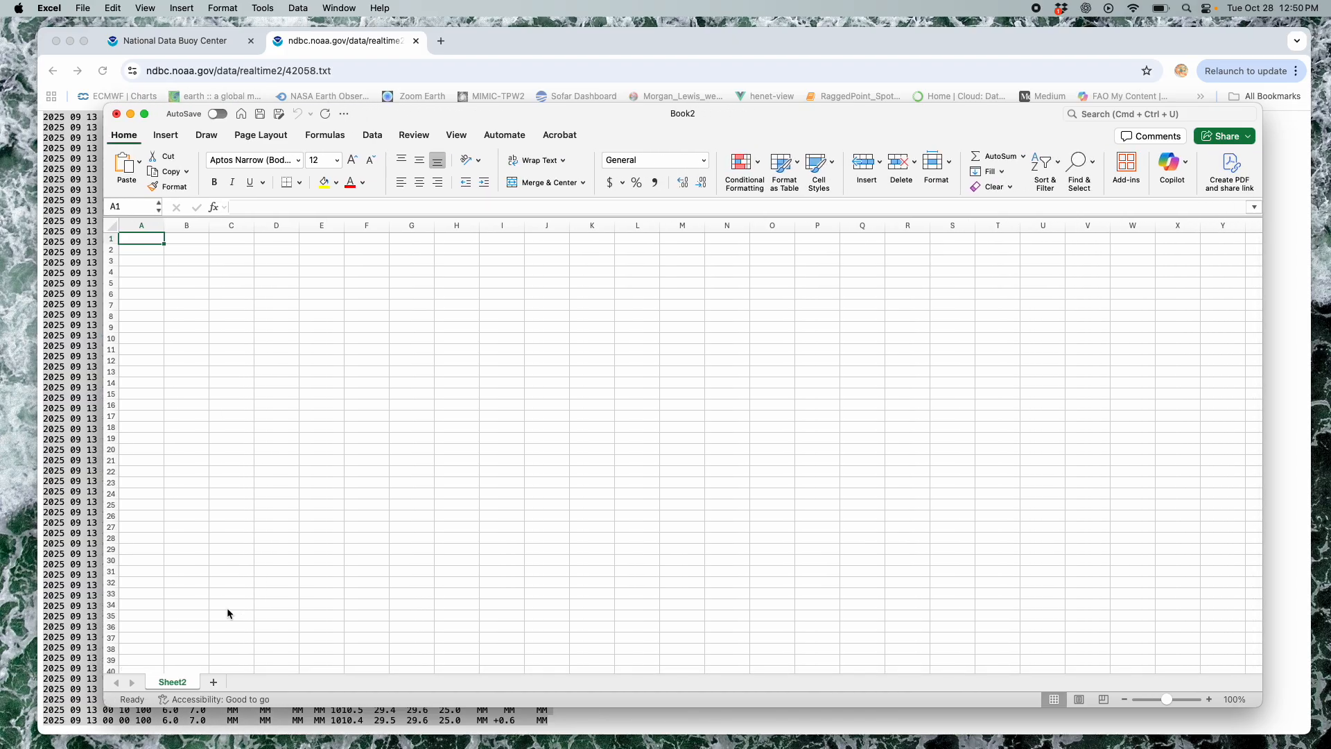
{"action": "left_click", "coordinate": [170, 138]}
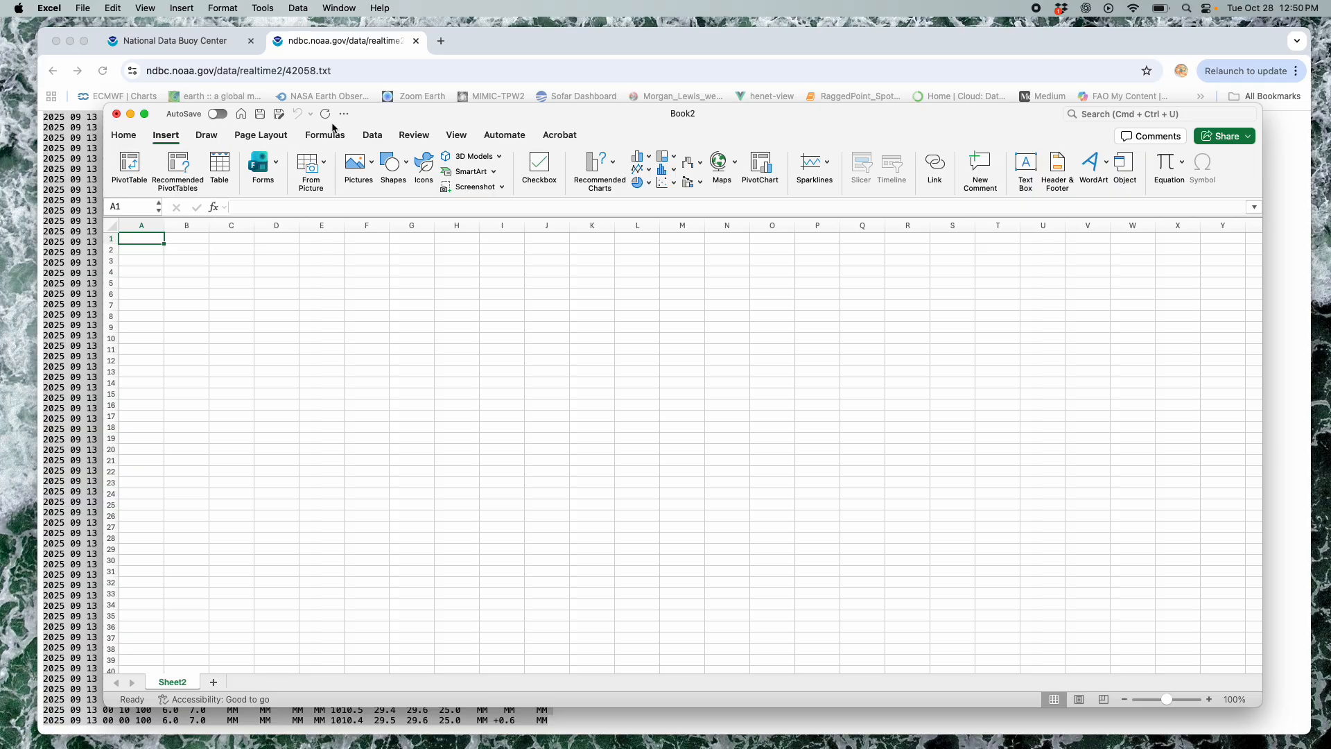
{"action": "left_click", "coordinate": [379, 137]}
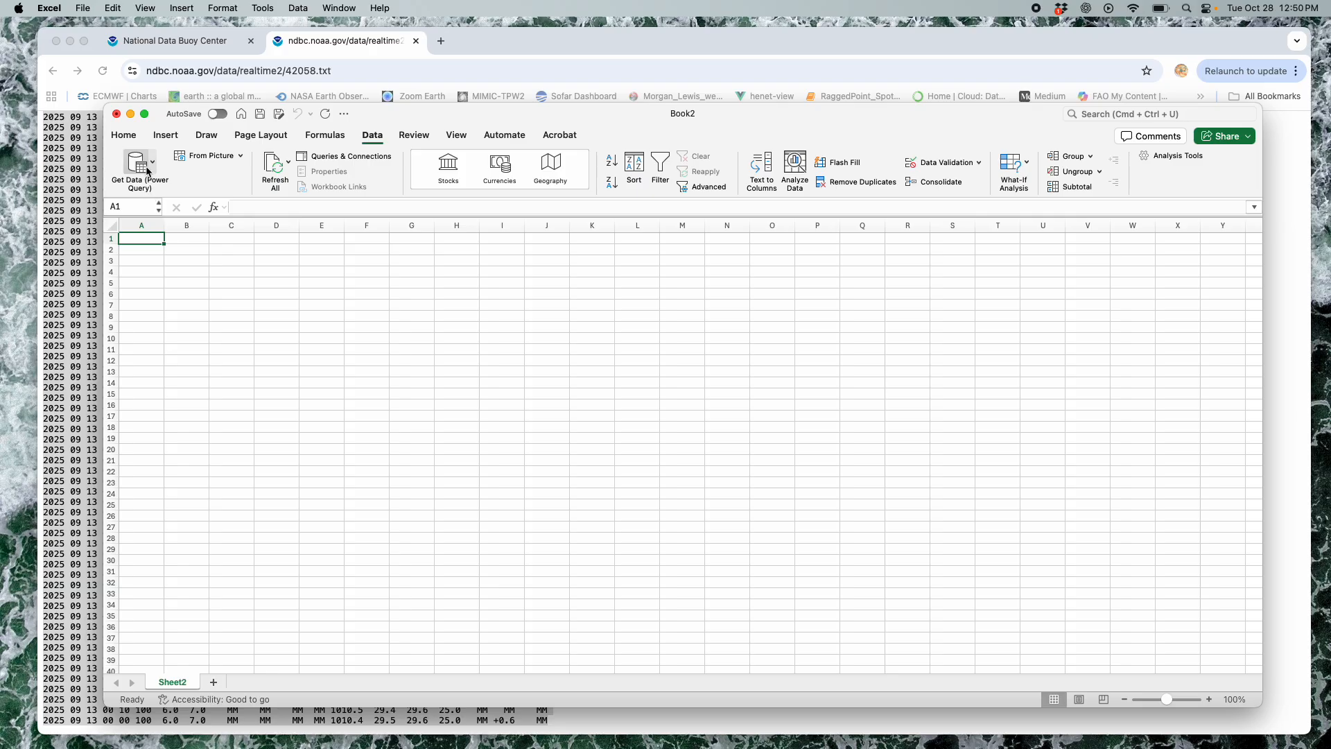
{"action": "left_click", "coordinate": [165, 136]}
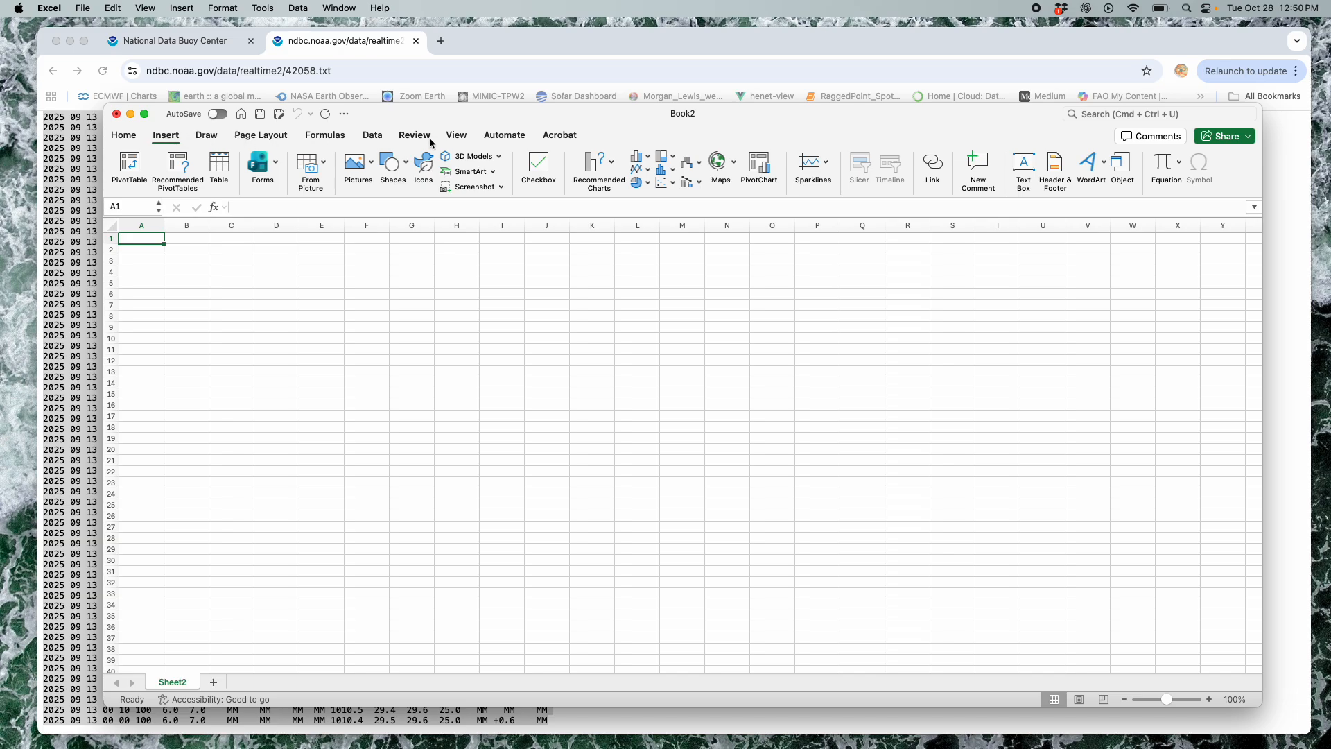
{"action": "left_click", "coordinate": [368, 137]}
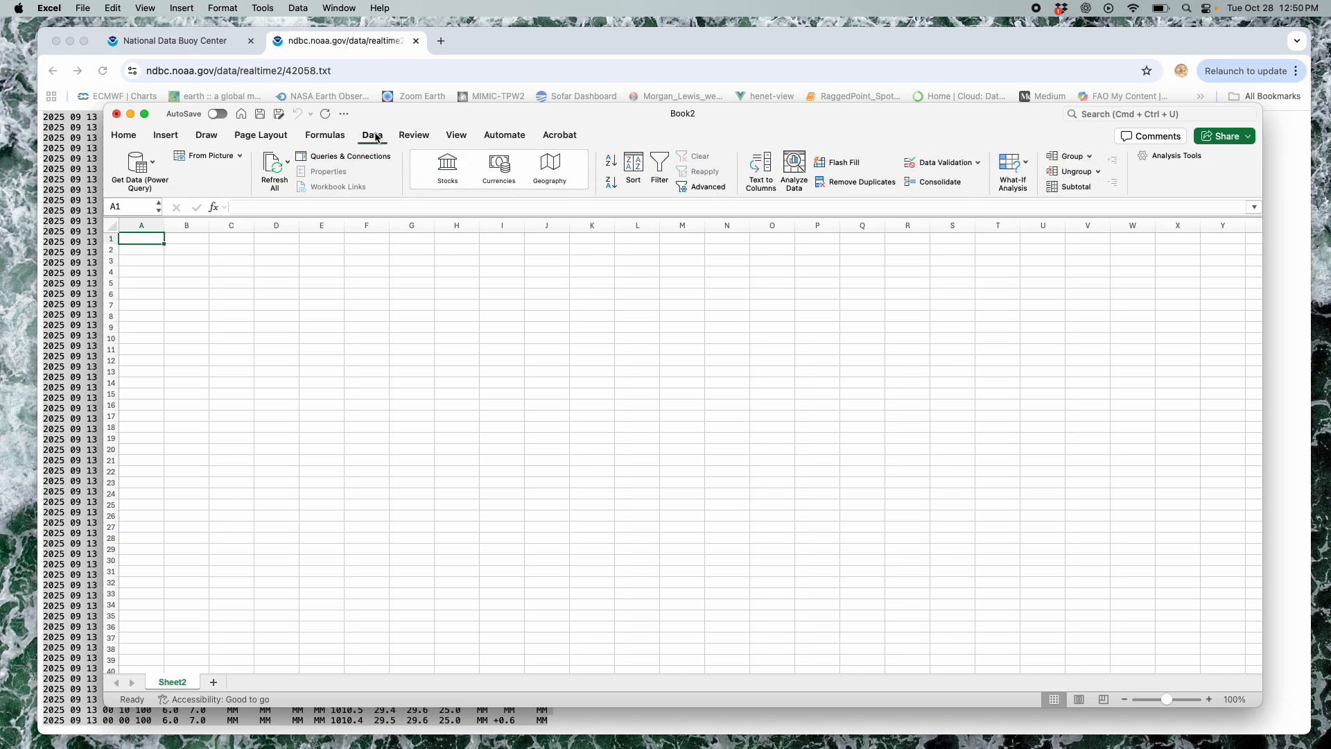
{"action": "left_click", "coordinate": [152, 162]}
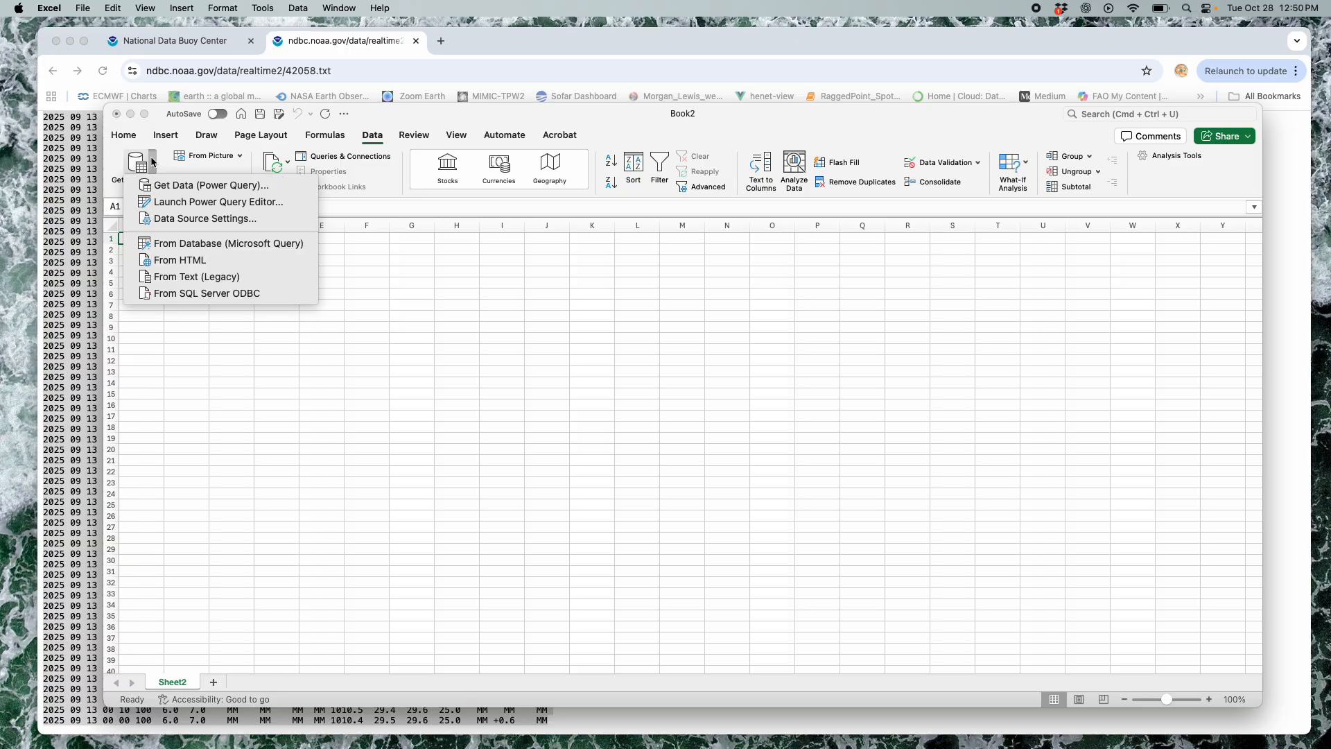
{"action": "left_click", "coordinate": [201, 277]}
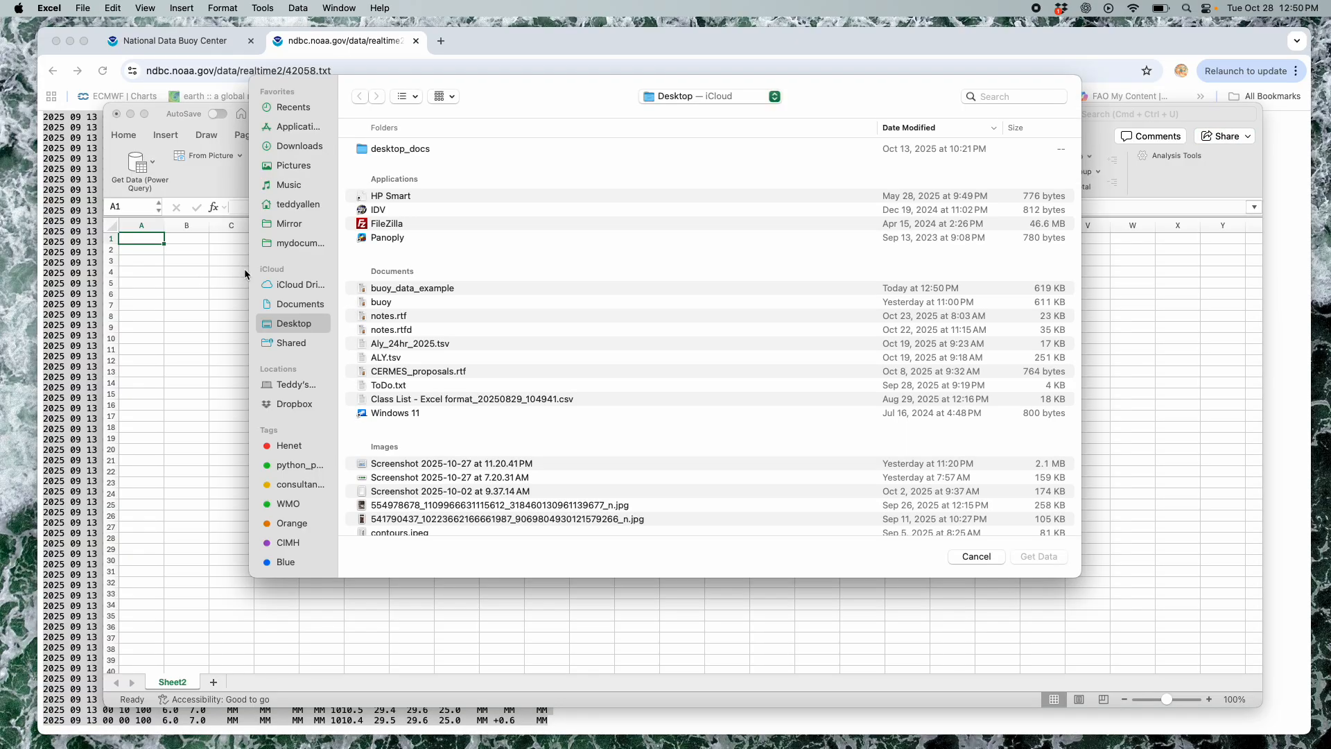
Choose the buoy_data_example file on the Desktop as the data to import
{"action": "scroll", "coordinate": [490, 360], "scroll_direction": "down", "scroll_amount": 10}
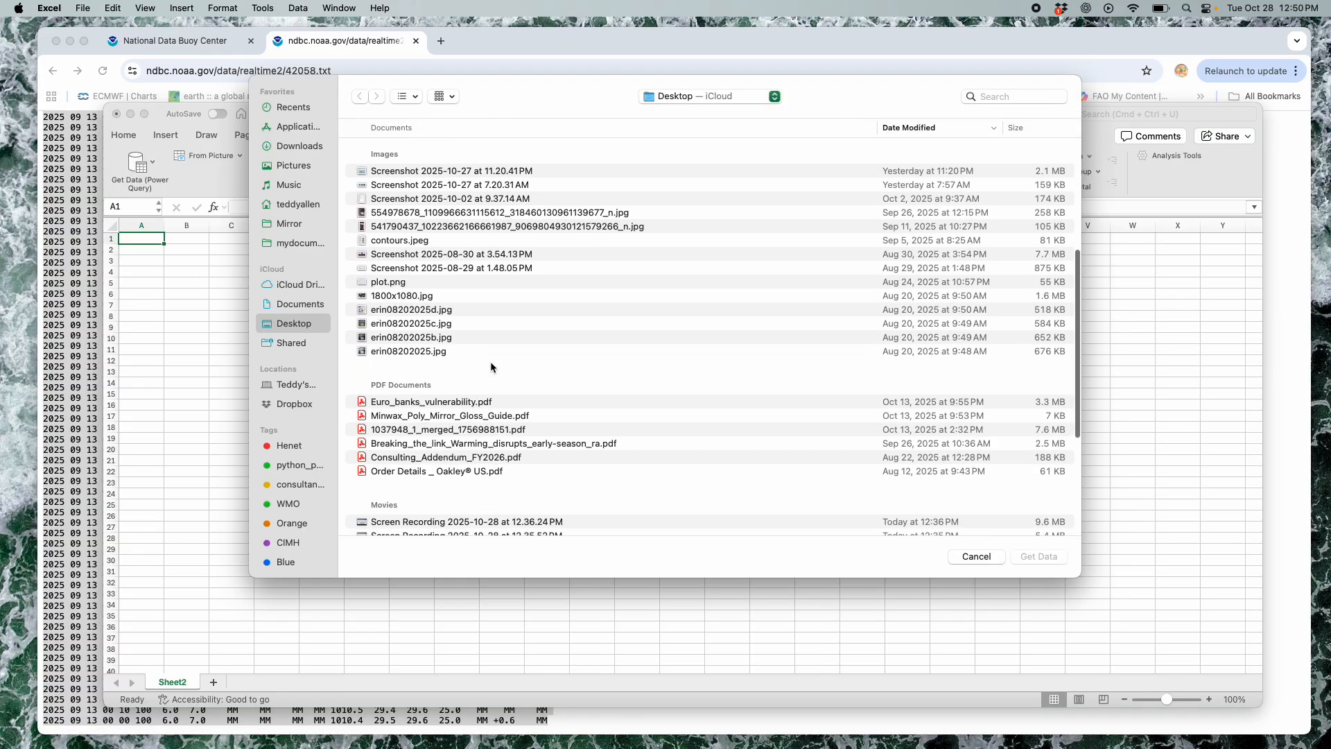
{"action": "scroll", "coordinate": [489, 360], "scroll_direction": "down", "scroll_amount": 5}
{"action": "scroll", "coordinate": [489, 361], "scroll_direction": "up", "scroll_amount": 15}
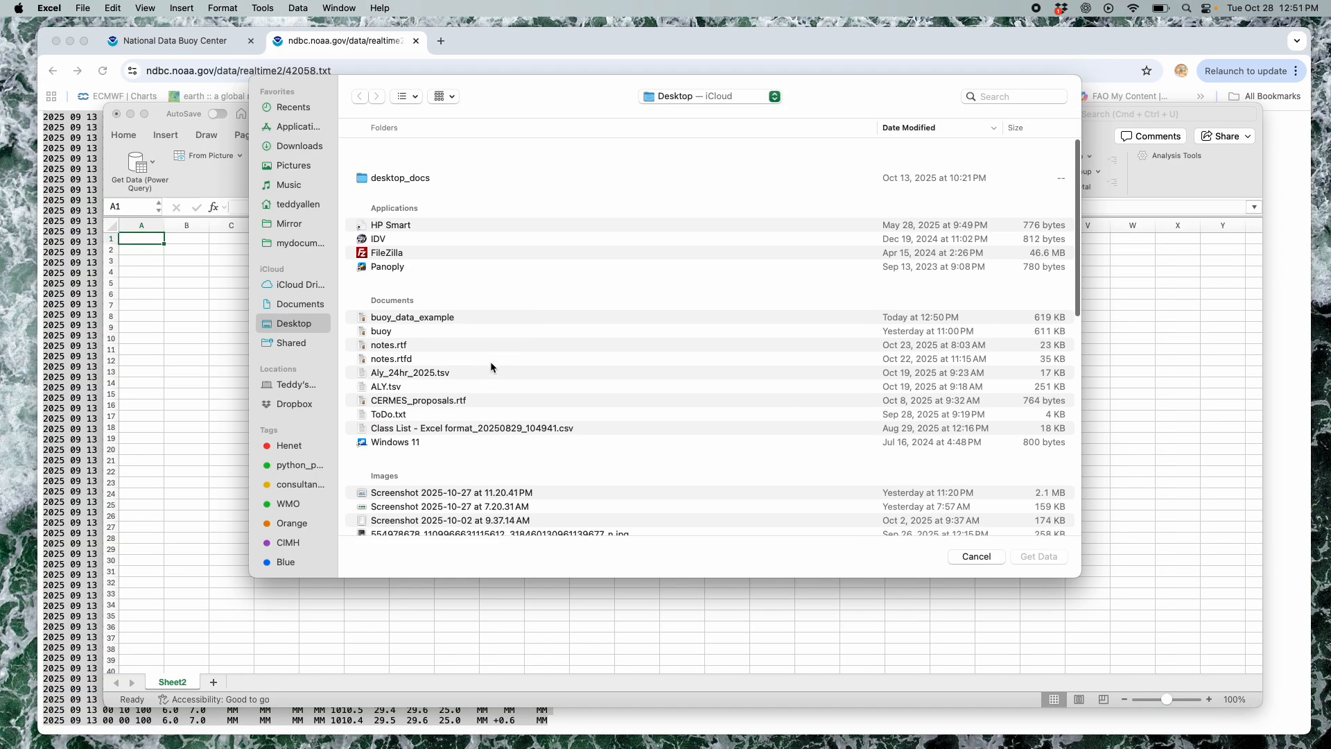
{"action": "left_click", "coordinate": [426, 288]}
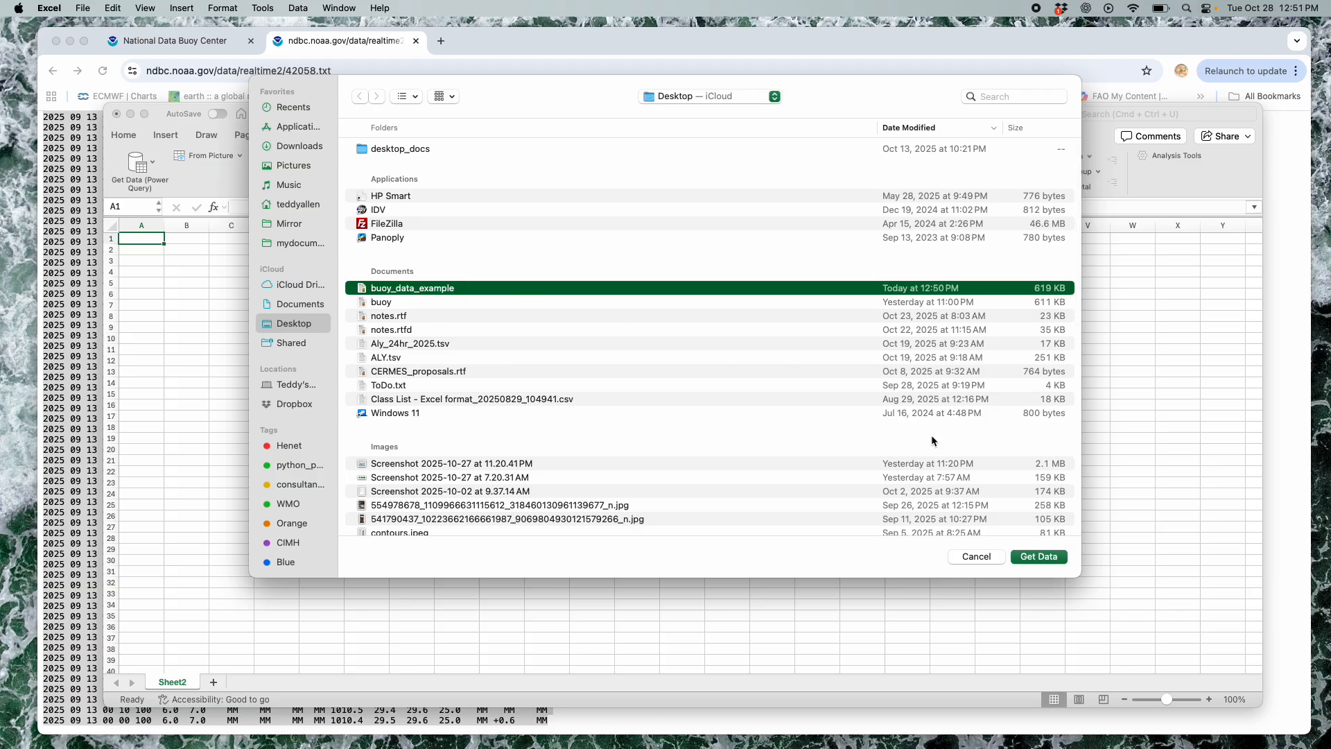
{"action": "left_click", "coordinate": [1043, 558]}
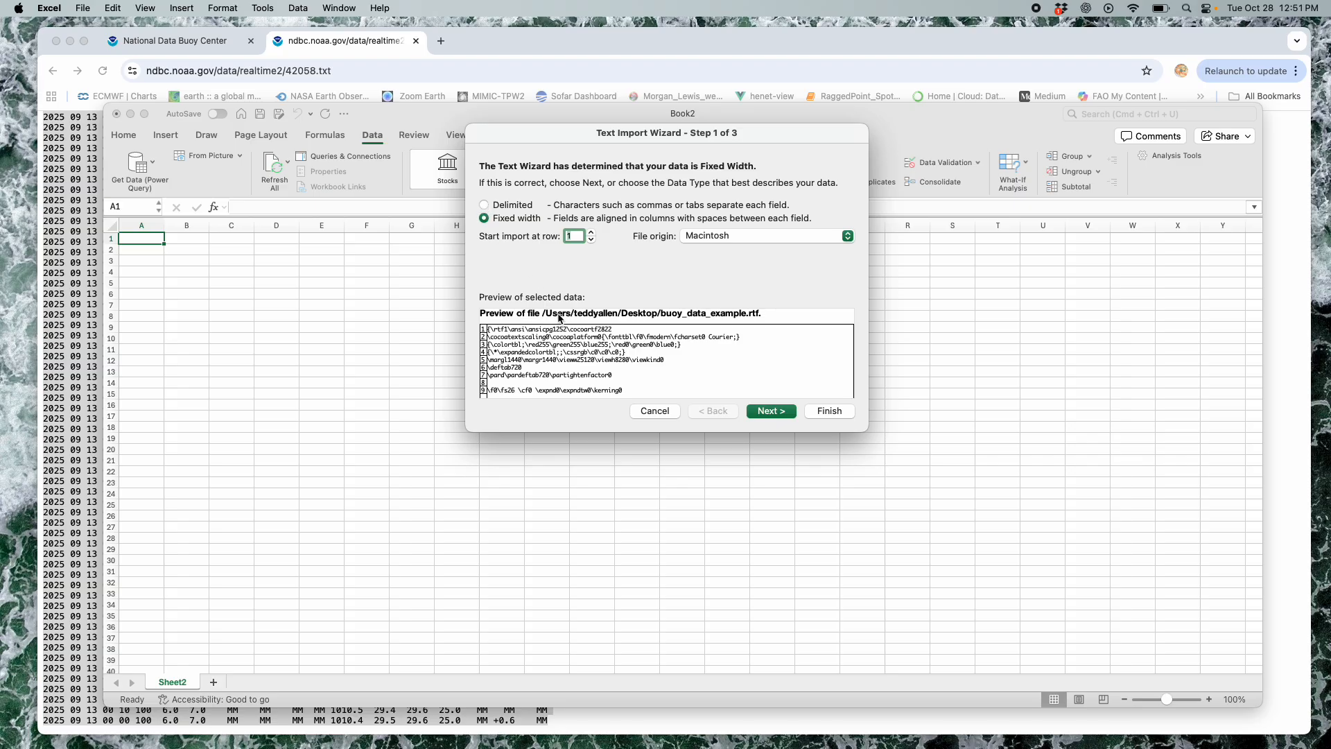
Set the import to delimited text with Space as the only delimiter, treating consecutive delimiters as one
{"action": "left_click", "coordinate": [484, 205]}
{"action": "left_click", "coordinate": [781, 411]}
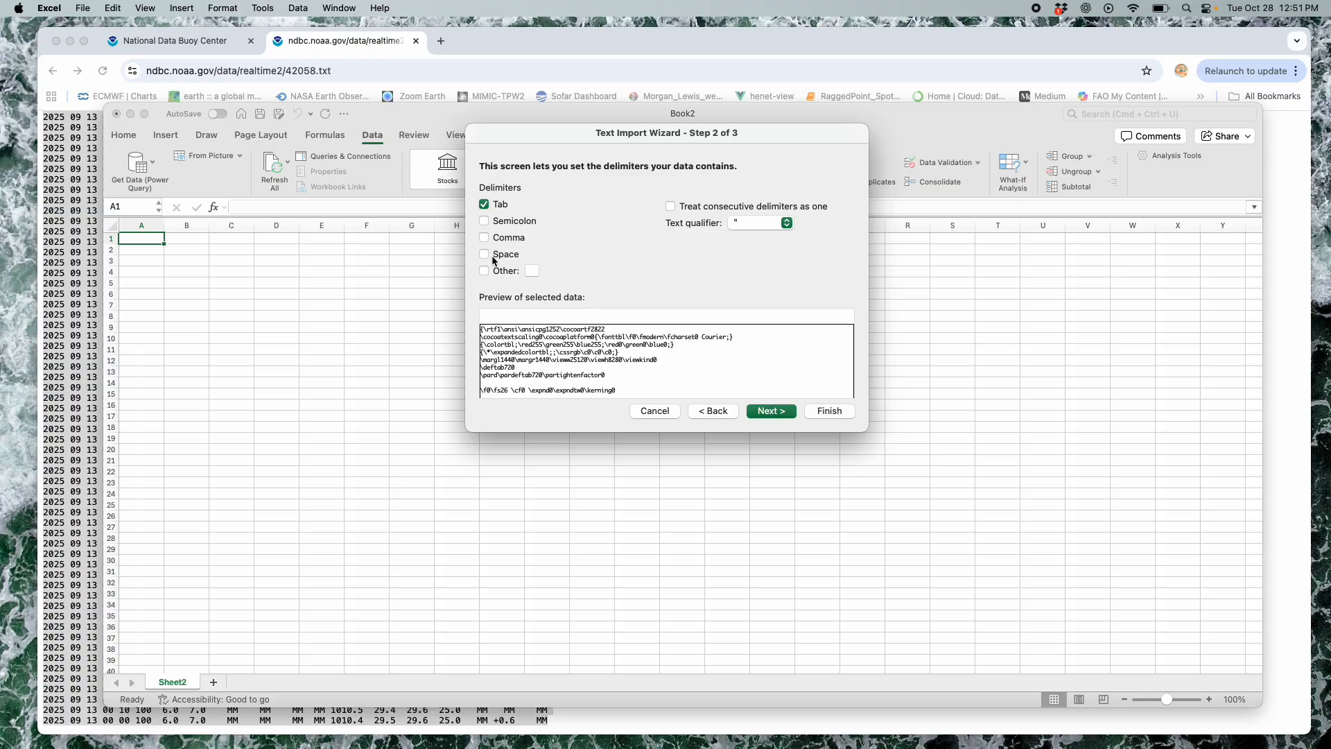
{"action": "scroll", "coordinate": [656, 346], "scroll_direction": "down", "scroll_amount": 5}
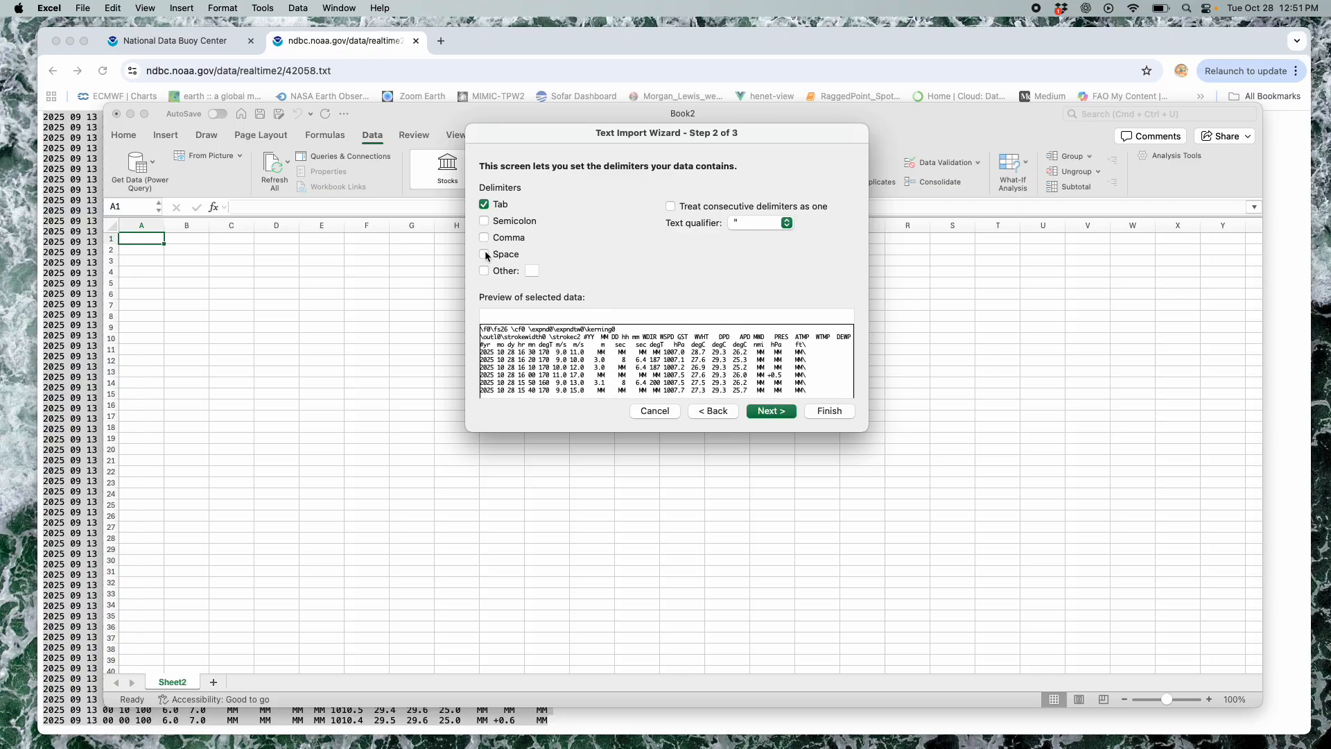
{"action": "left_click", "coordinate": [484, 255]}
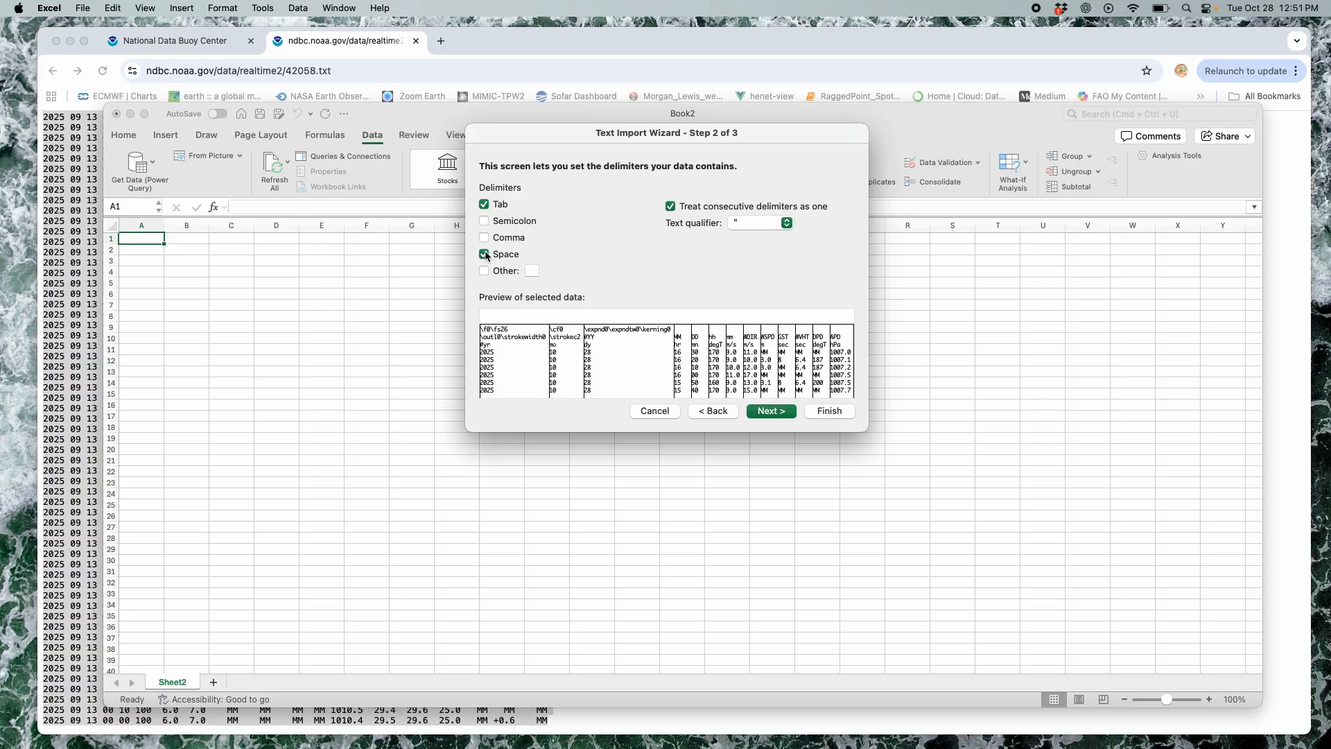
{"action": "left_click", "coordinate": [484, 205]}
{"action": "scroll", "coordinate": [723, 359], "scroll_direction": "up", "scroll_amount": 3}
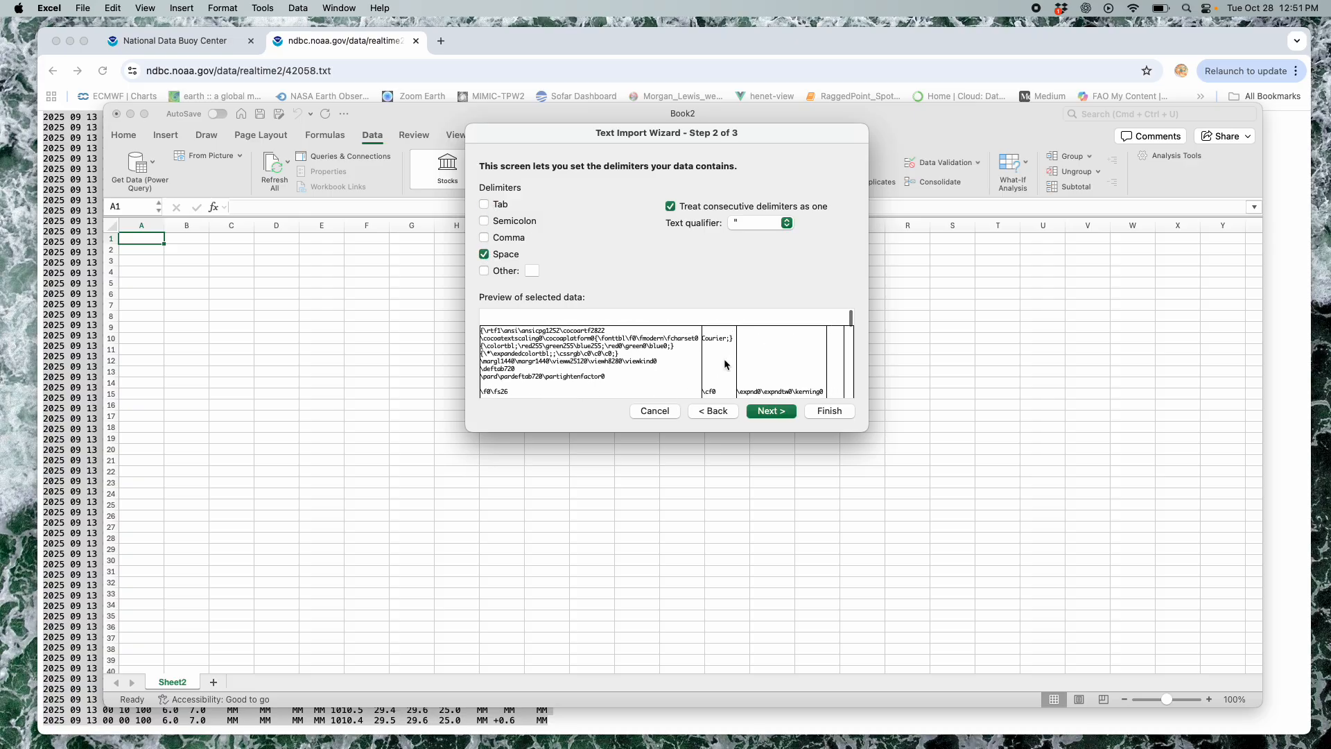
{"action": "scroll", "coordinate": [723, 359], "scroll_direction": "down", "scroll_amount": 5}
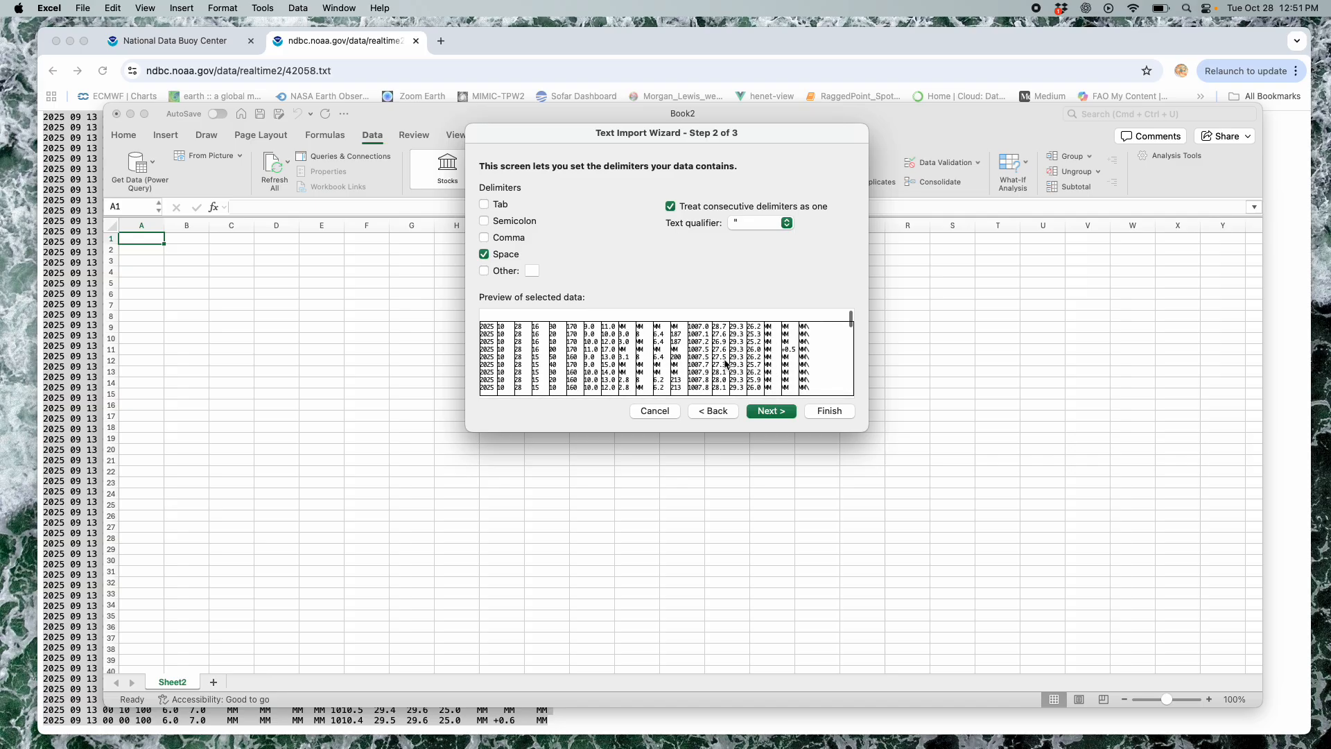
{"action": "scroll", "coordinate": [726, 363], "scroll_direction": "up", "scroll_amount": 5}
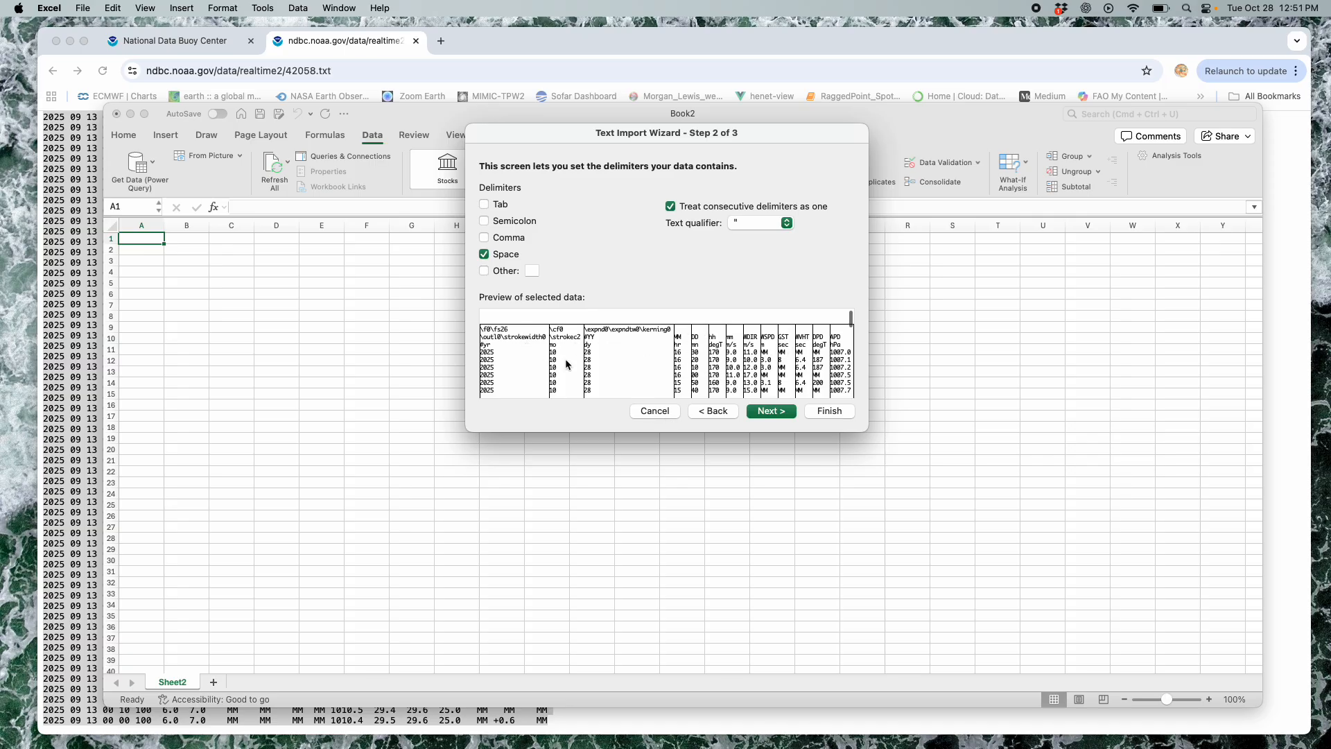
{"action": "left_click", "coordinate": [484, 204]}
Keep the General column format and import the data into the existing sheet starting at cell A1
{"action": "left_click", "coordinate": [773, 411]}
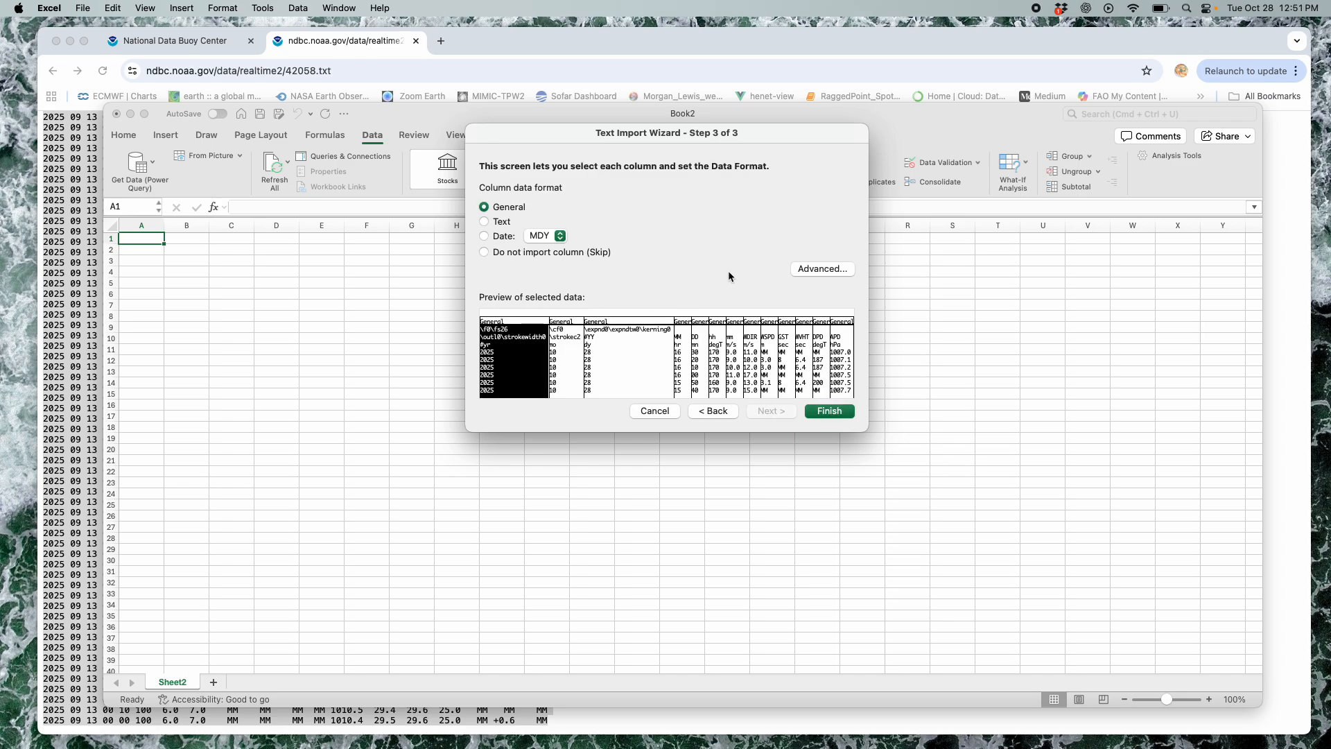
{"action": "left_click", "coordinate": [829, 411]}
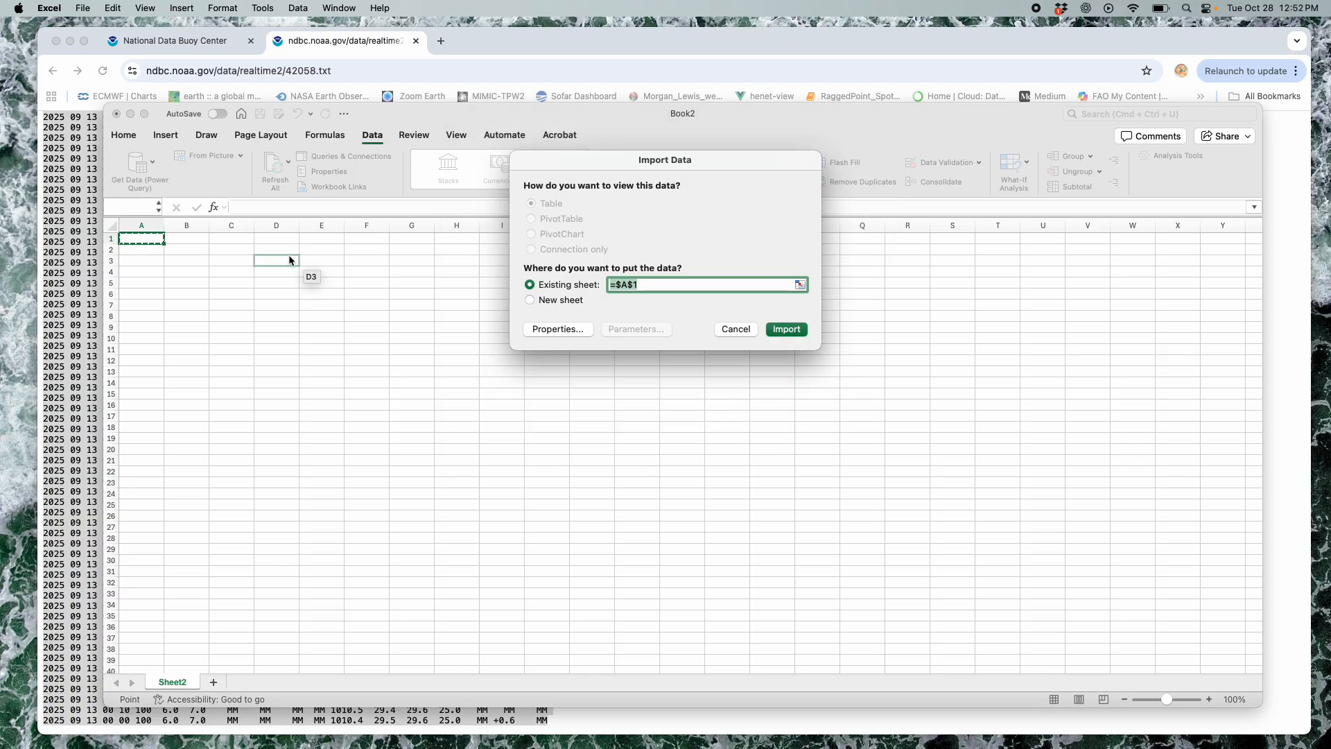
{"action": "left_click", "coordinate": [786, 330]}
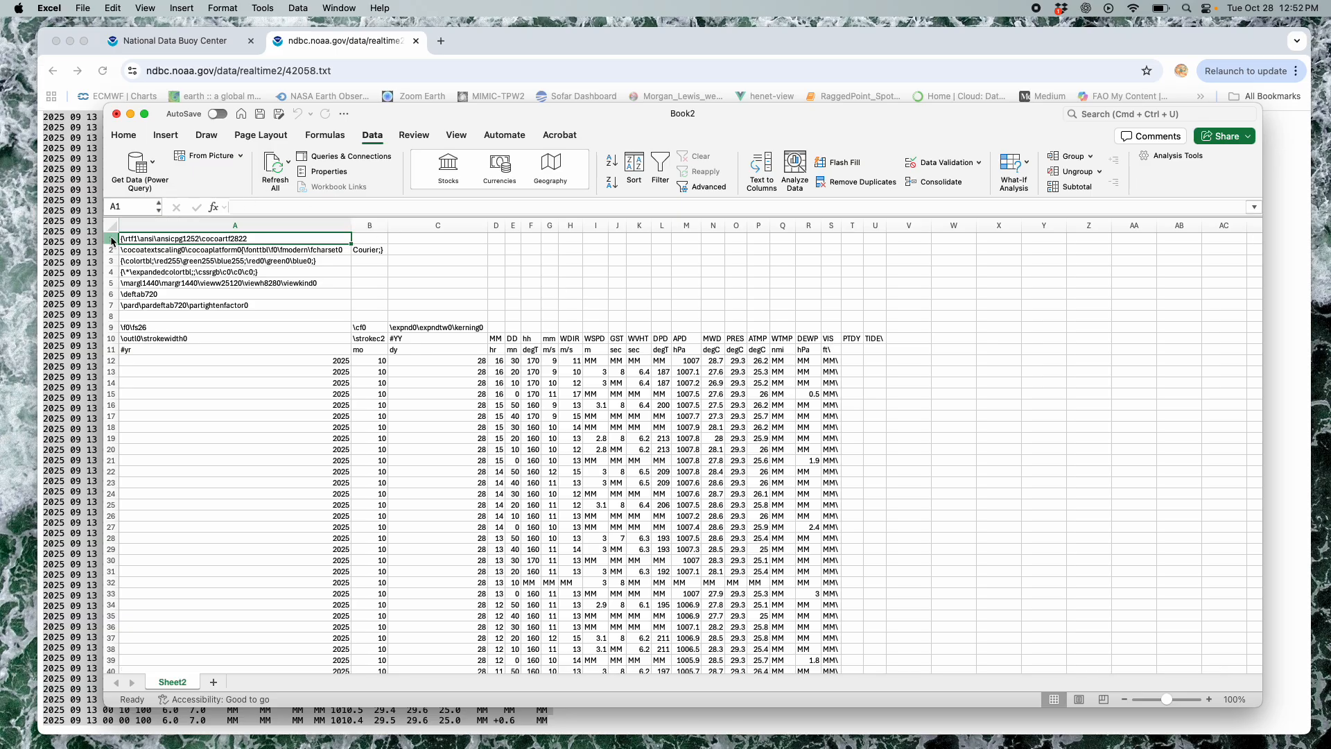
Delete rows 1 to 9, which hold formatting code above the buoy data headers
{"action": "left_click_drag", "start_coordinate": [113, 241], "coordinate": [102, 328]}
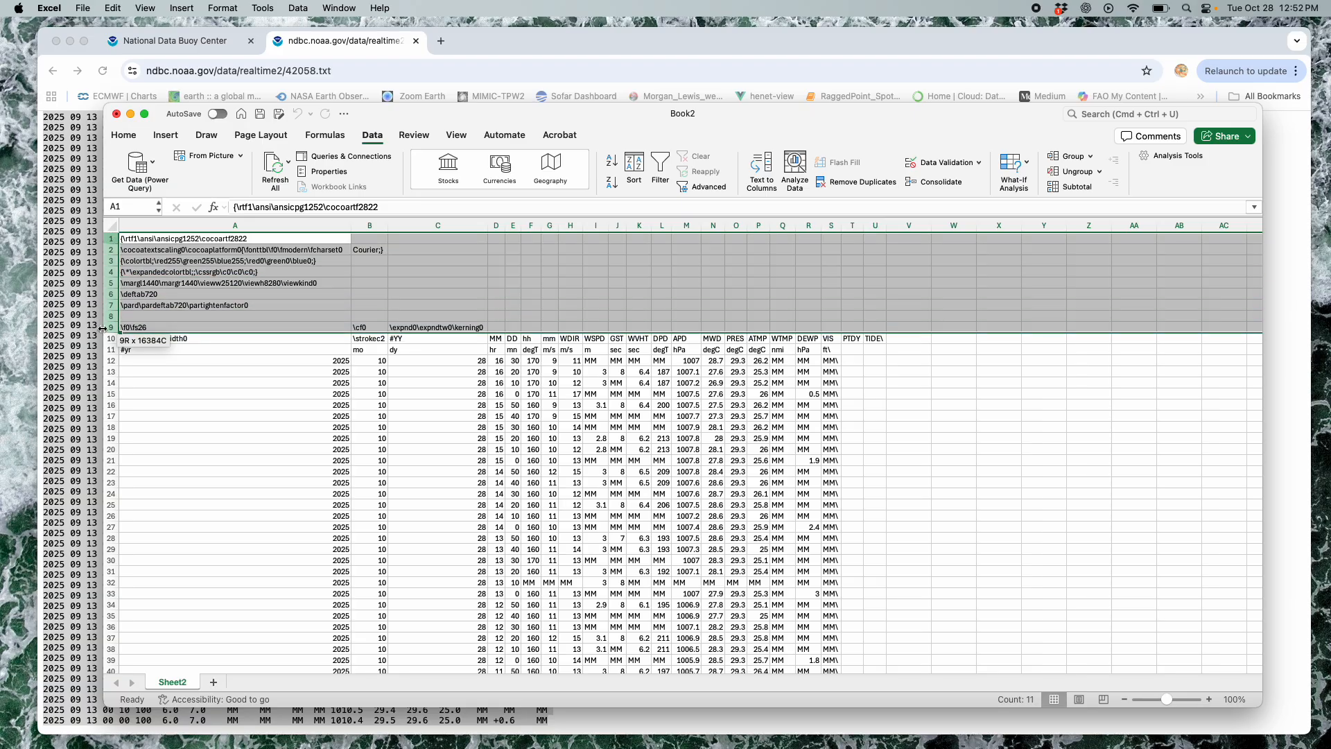
{"action": "right_click", "coordinate": [201, 299]}
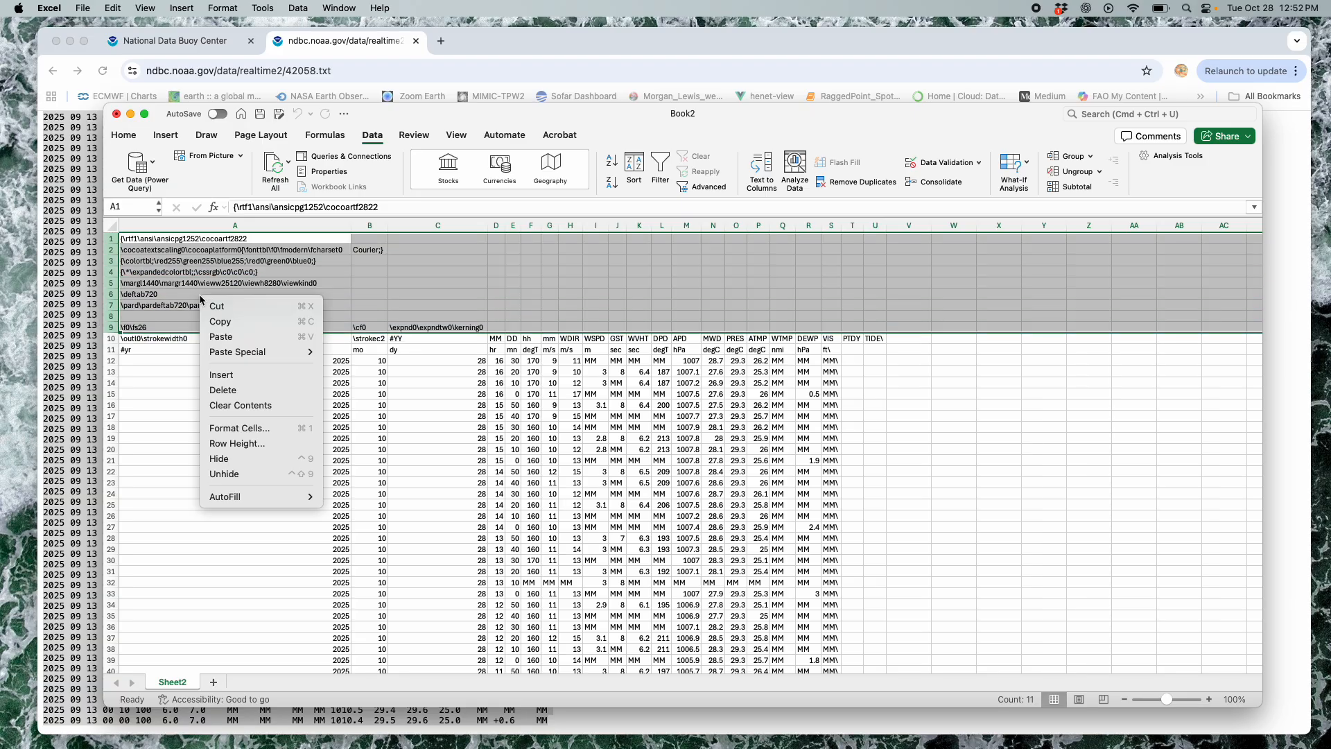
{"action": "left_click", "coordinate": [249, 394]}
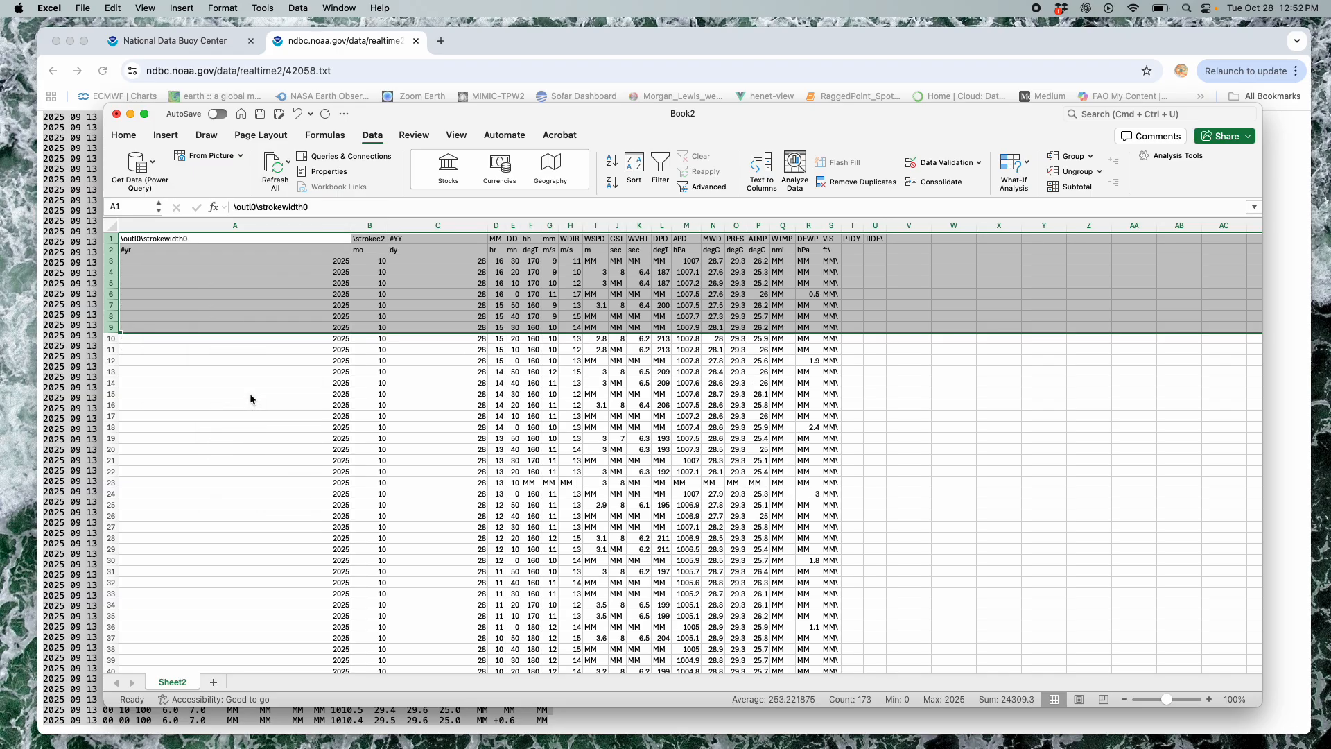
{"action": "left_click", "coordinate": [280, 429]}
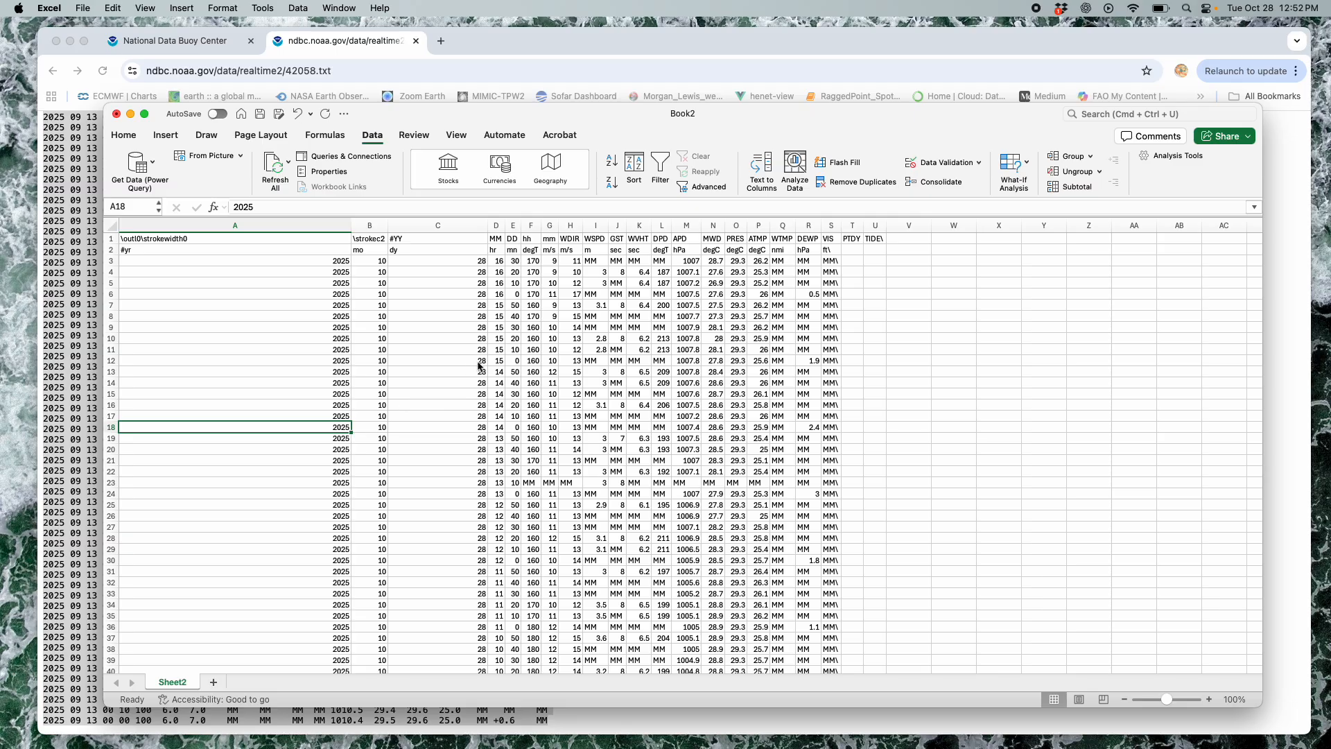
Delete the stray formatting-code cells A1 and B1, shifting the remaining header cells left over their columns
{"action": "left_click", "coordinate": [194, 239]}
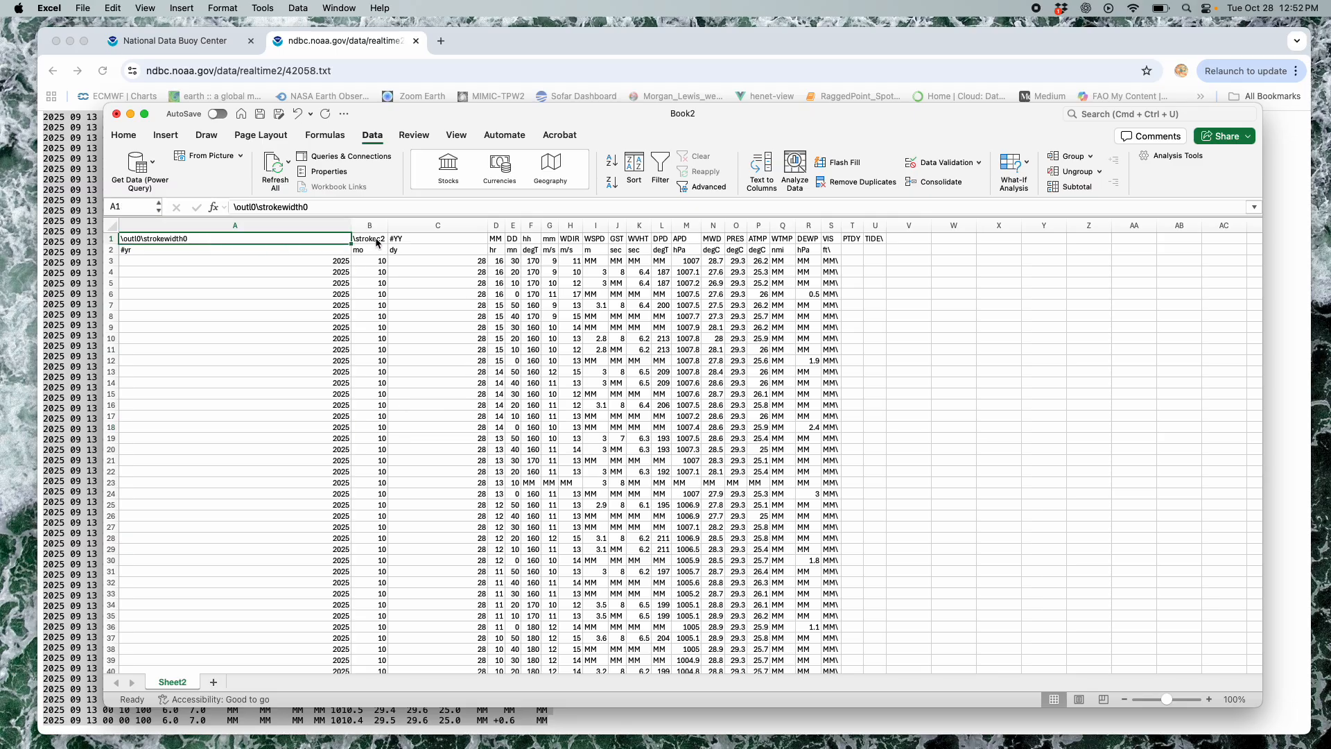
{"action": "left_click_drag", "start_coordinate": [376, 241], "coordinate": [305, 244]}
{"action": "right_click", "coordinate": [305, 244]}
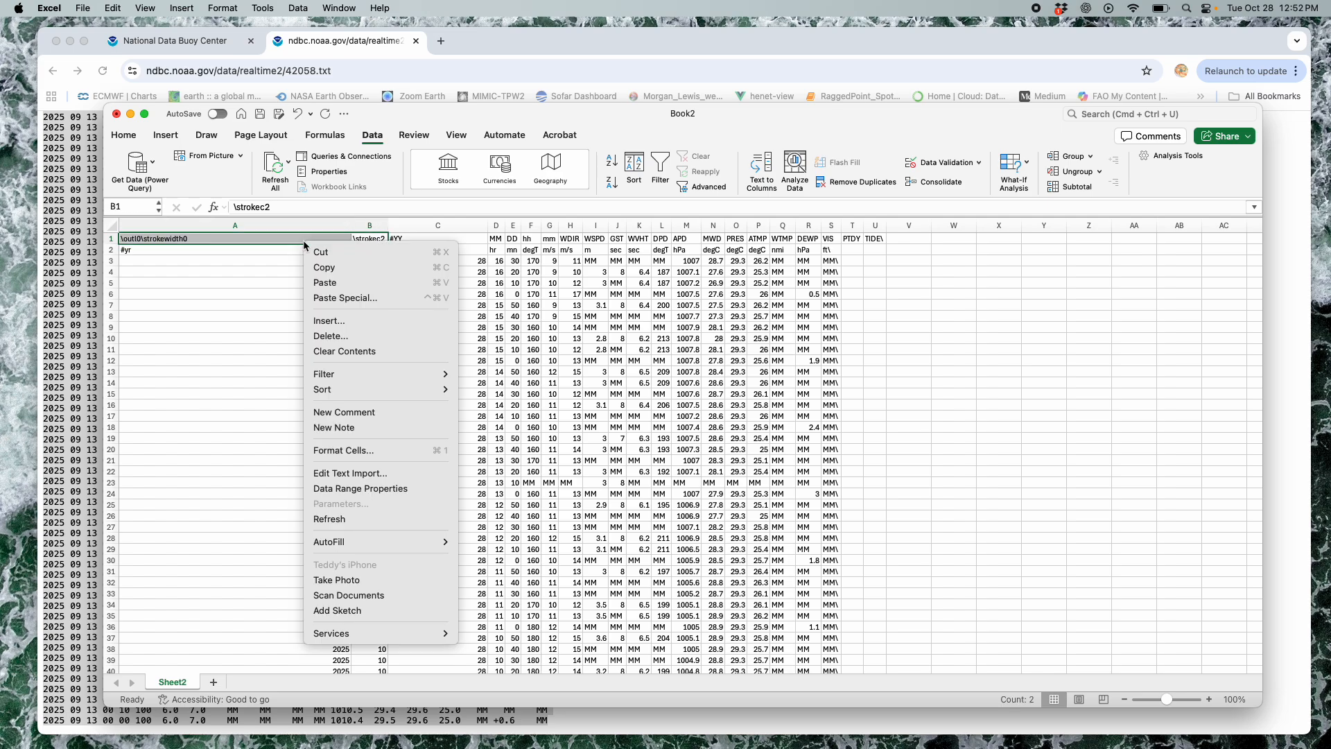
{"action": "left_click", "coordinate": [334, 337]}
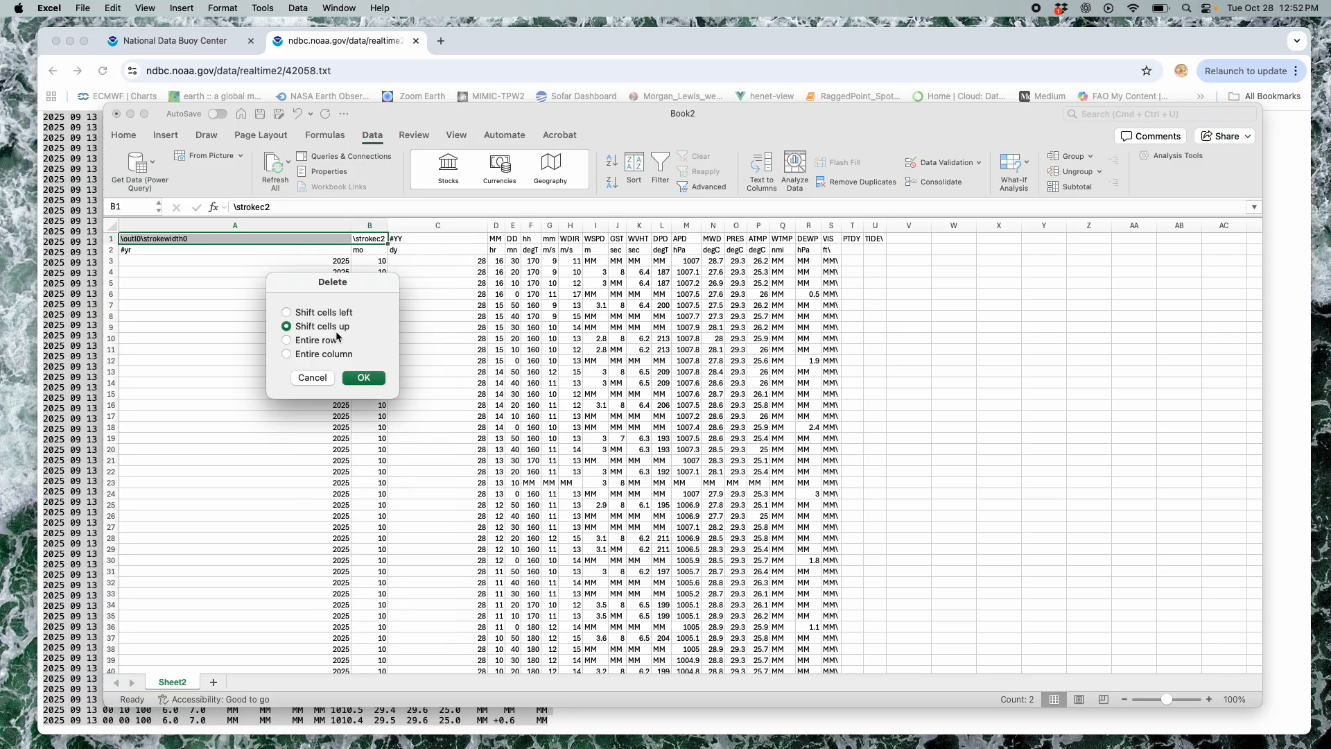
{"action": "left_click", "coordinate": [320, 314]}
{"action": "left_click", "coordinate": [362, 381]}
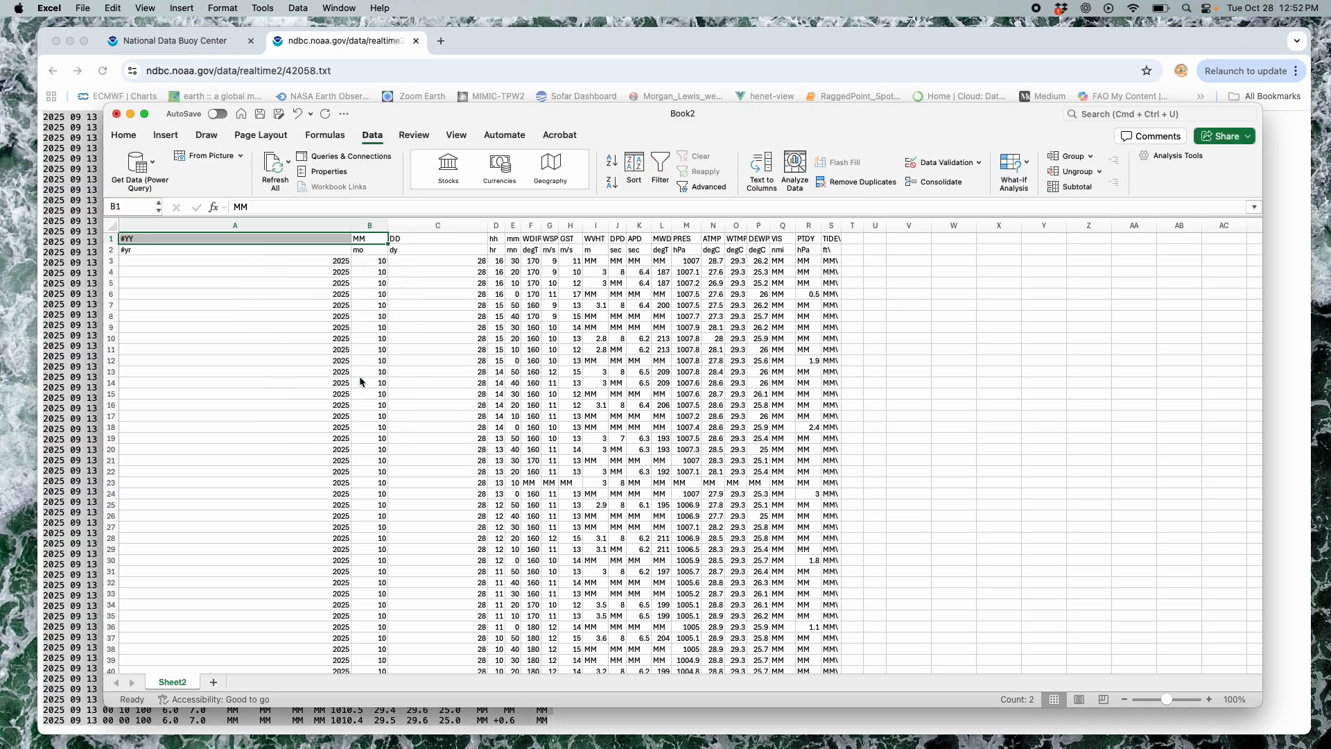
{"action": "left_click", "coordinate": [259, 347]}
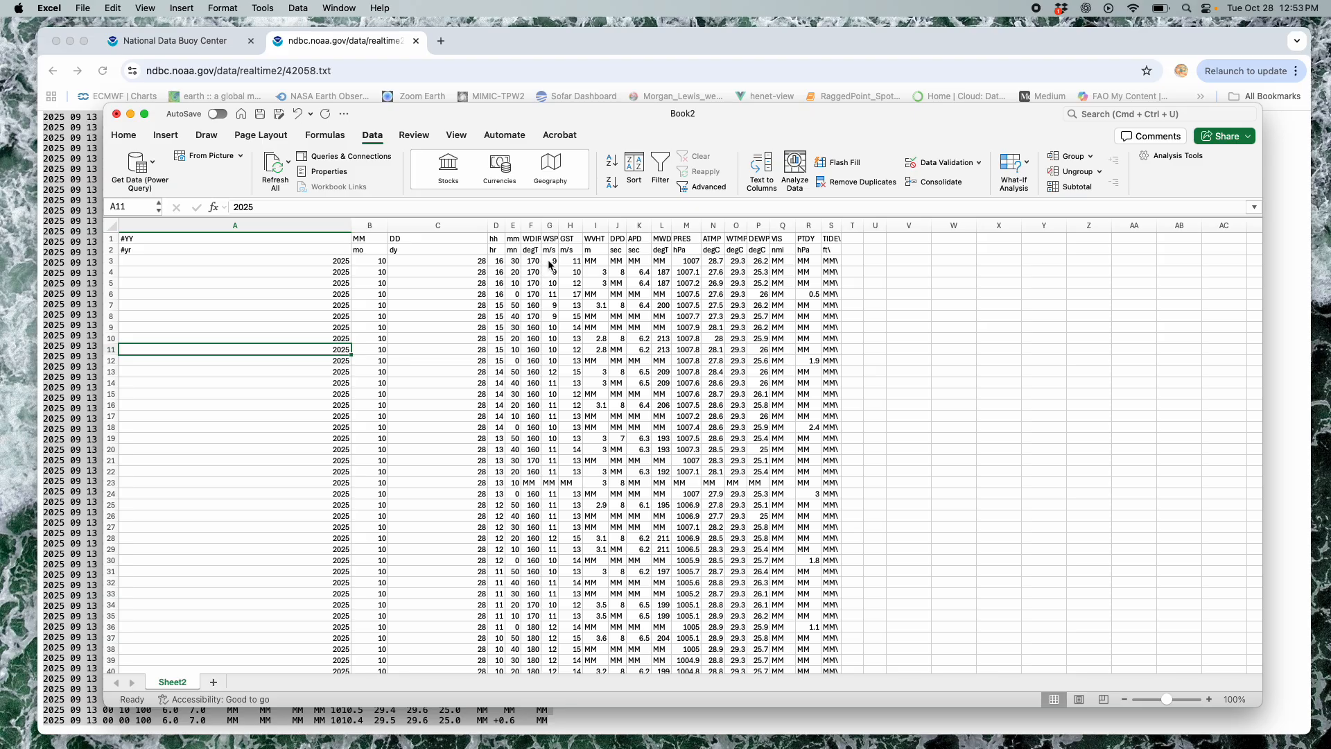
Select the WVHT column's values from I3 down to the last data row, and return to the header rows
{"action": "left_click", "coordinate": [980, 374]}
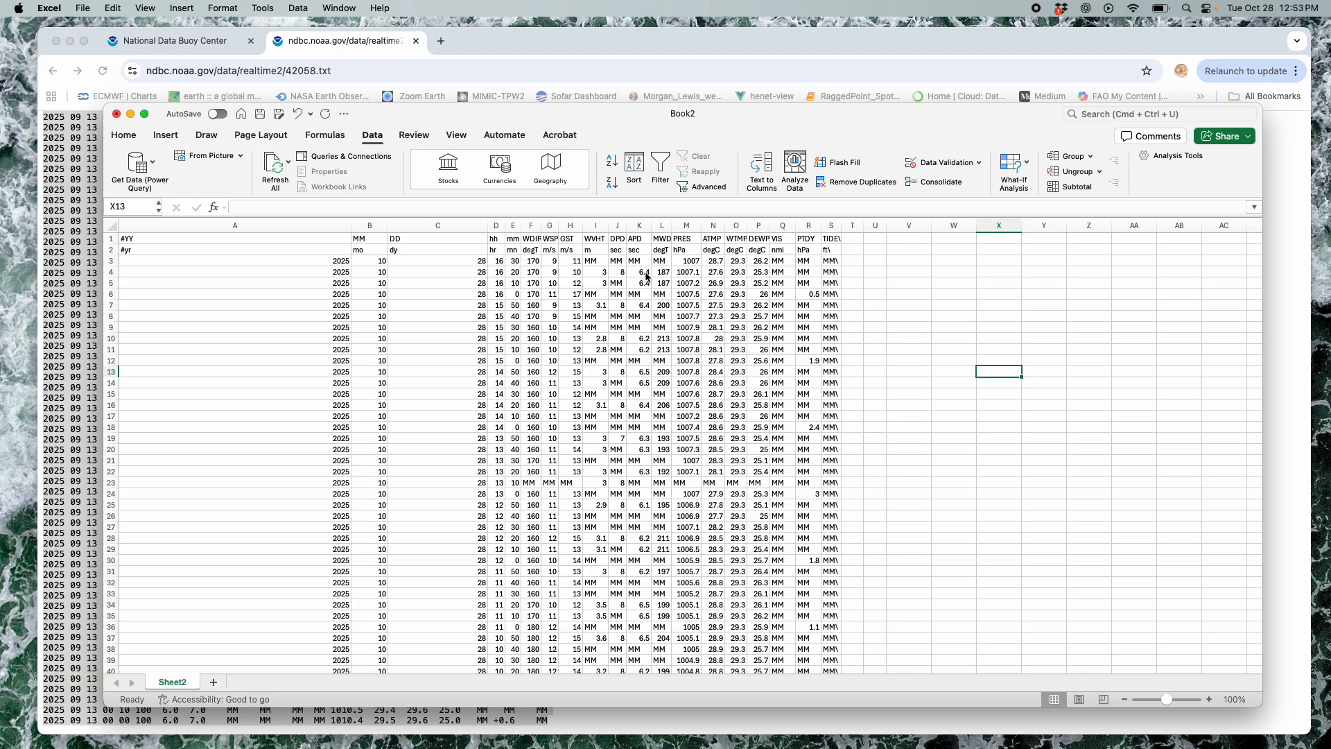
{"action": "left_click", "coordinate": [596, 238]}
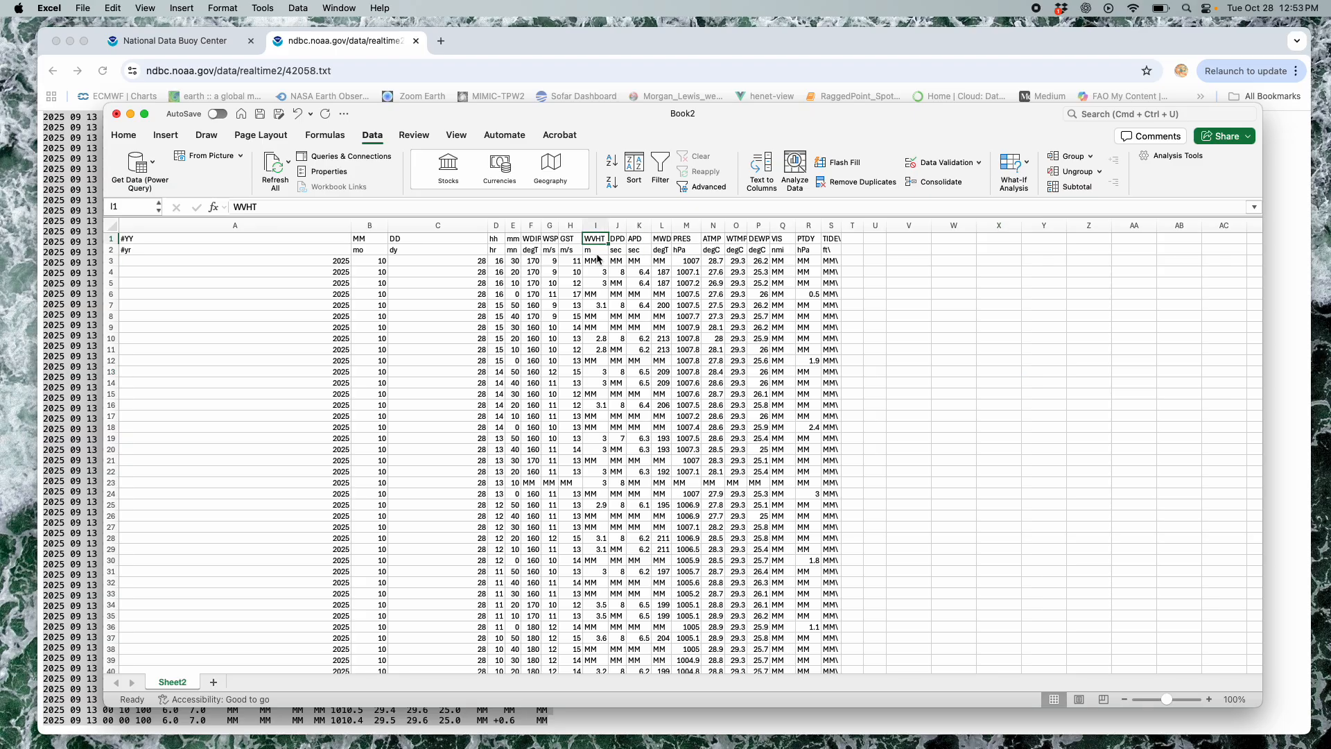
{"action": "left_click", "coordinate": [596, 262]}
{"action": "key", "text": "super+shift+Down"}
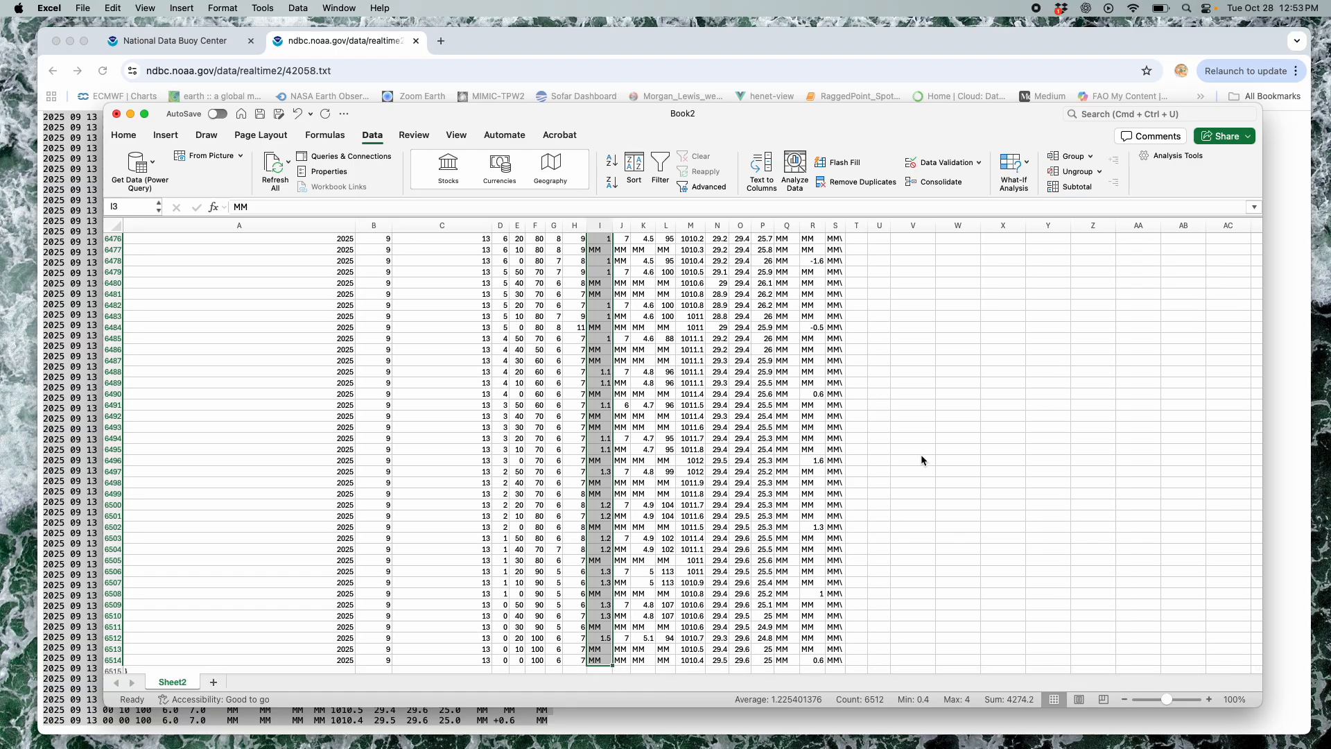
{"action": "scroll", "coordinate": [921, 457], "scroll_direction": "down", "scroll_amount": 2}
{"action": "scroll", "coordinate": [921, 460], "scroll_direction": "up", "scroll_amount": 10}
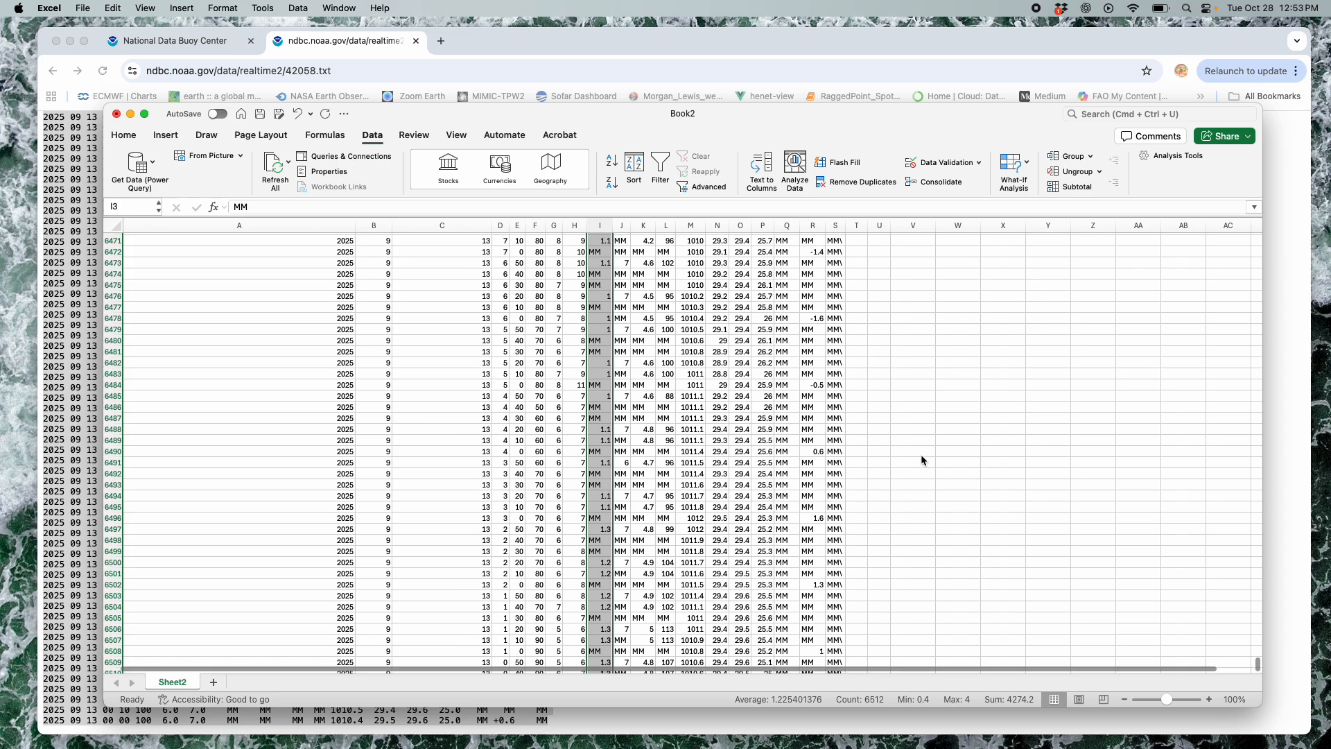
{"action": "scroll", "coordinate": [920, 455], "scroll_direction": "up", "scroll_amount": 7}
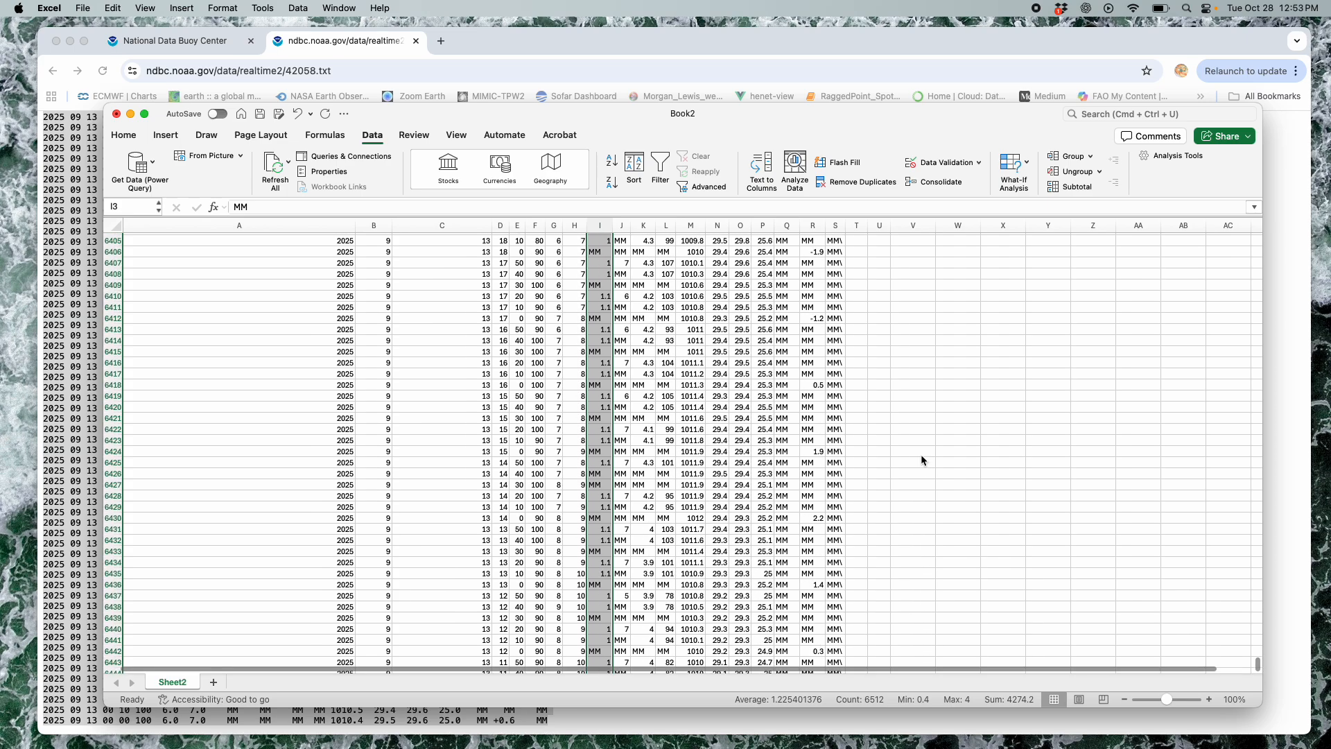
{"action": "left_click_drag", "start_coordinate": [1259, 659], "coordinate": [1242, 240]}
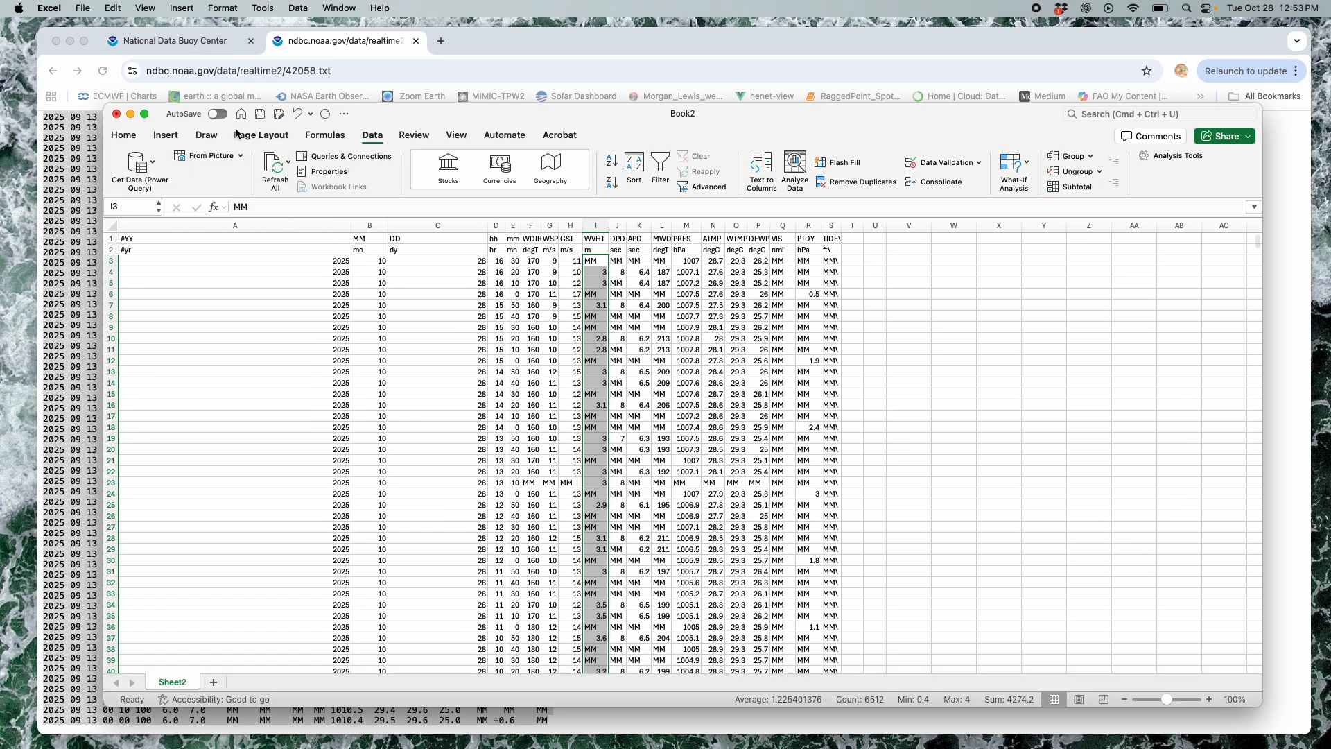
Try plotting the selected WVHT values, starting at I3, as a basic 2-D line chart
{"action": "left_click", "coordinate": [167, 141]}
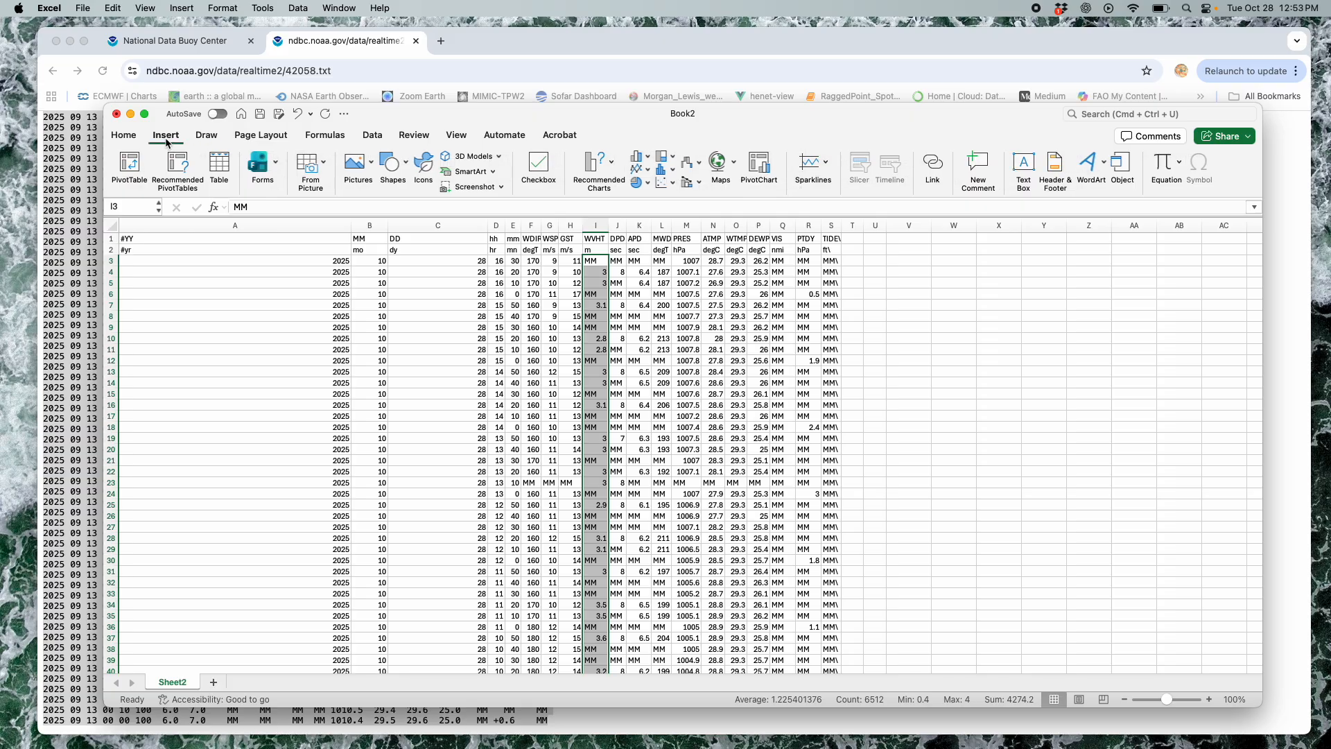
{"action": "left_click", "coordinate": [637, 168]}
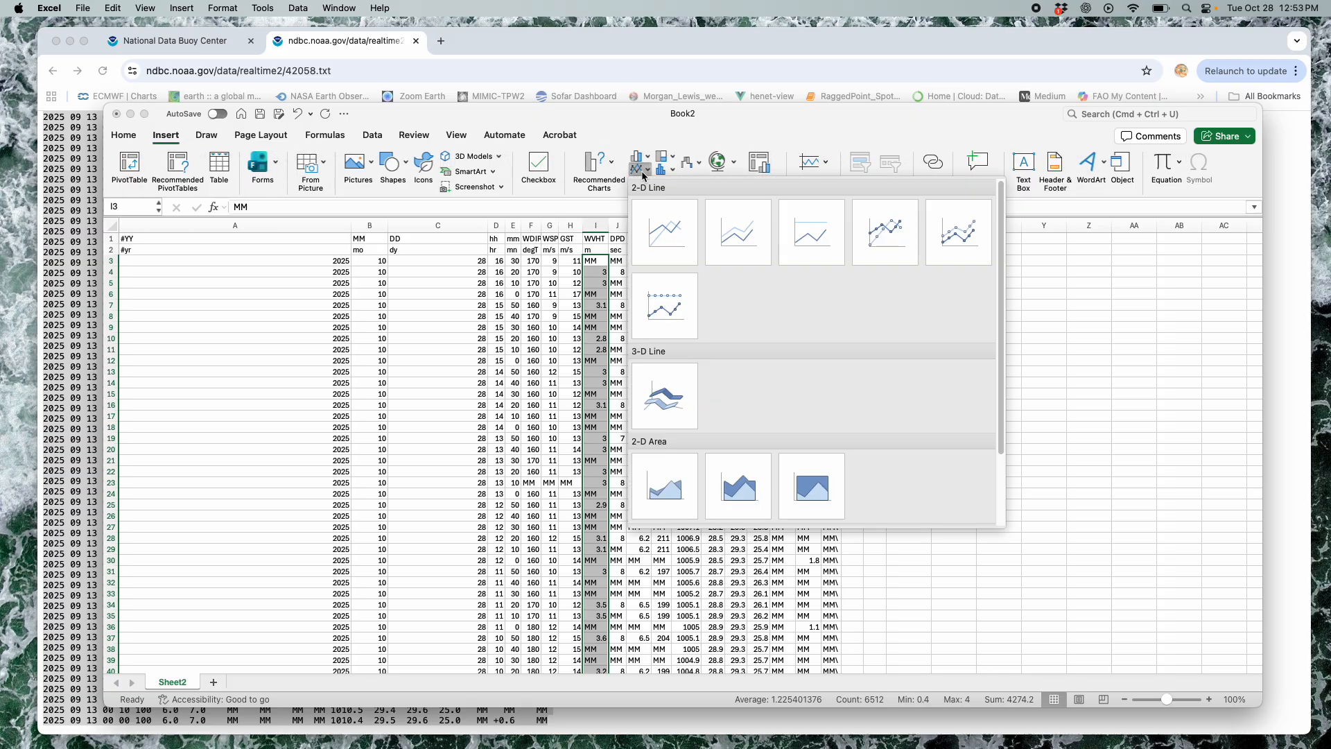
{"action": "left_click", "coordinate": [671, 235]}
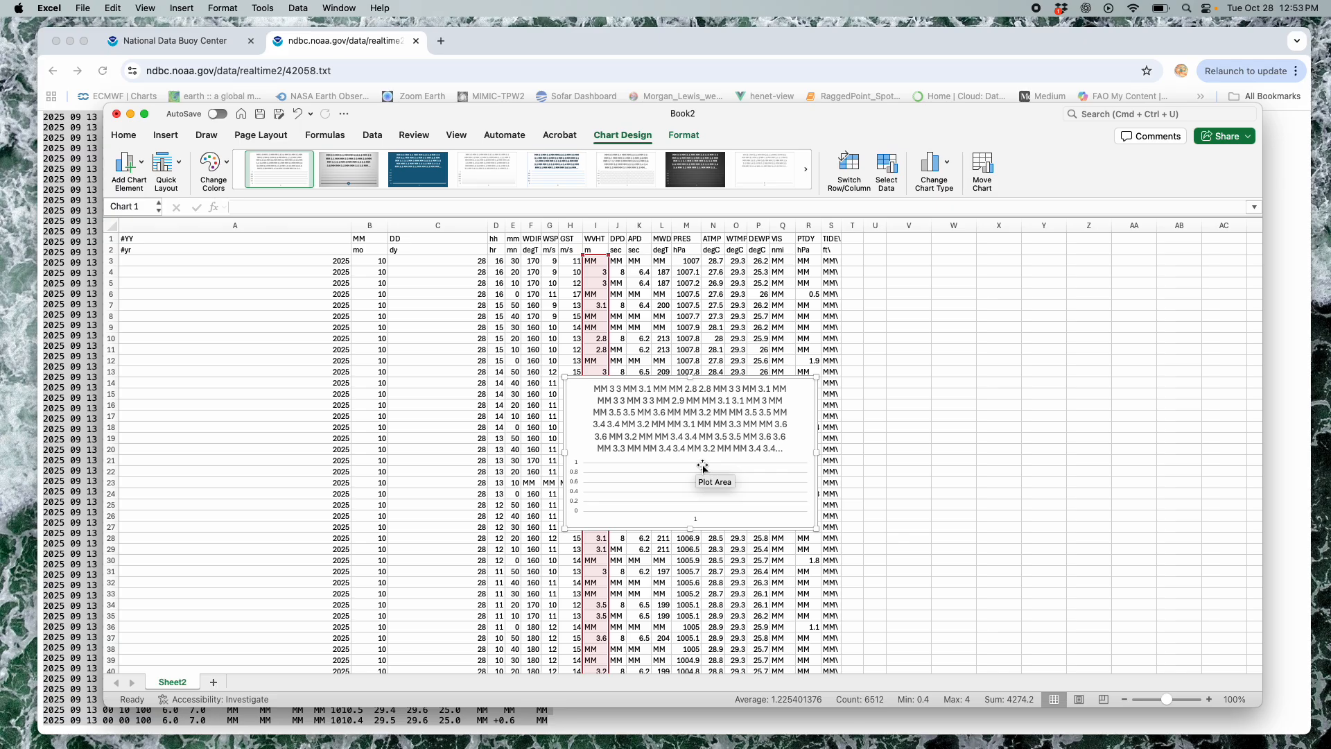
{"action": "left_click", "coordinate": [976, 430]}
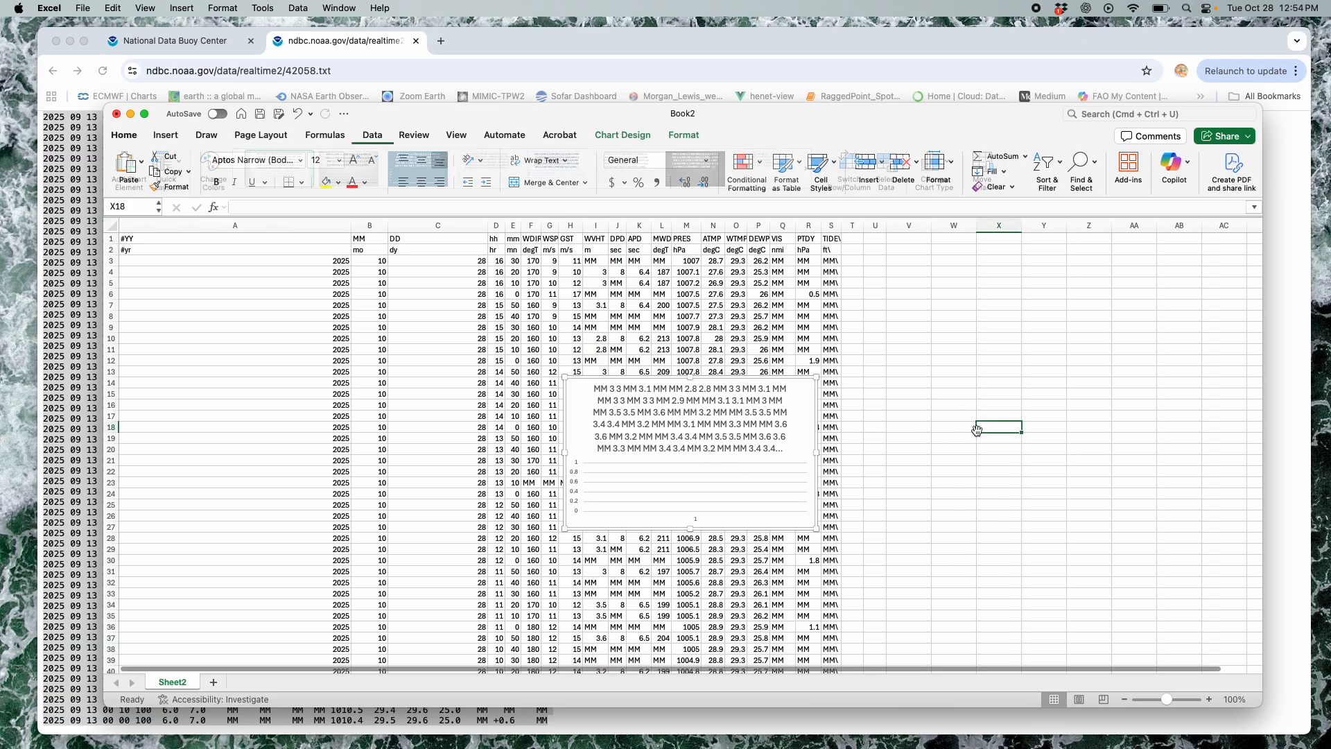
Delete the line chart made from the WVHT values starting at I3
{"action": "left_click", "coordinate": [706, 428]}
{"action": "left_click", "coordinate": [803, 429]}
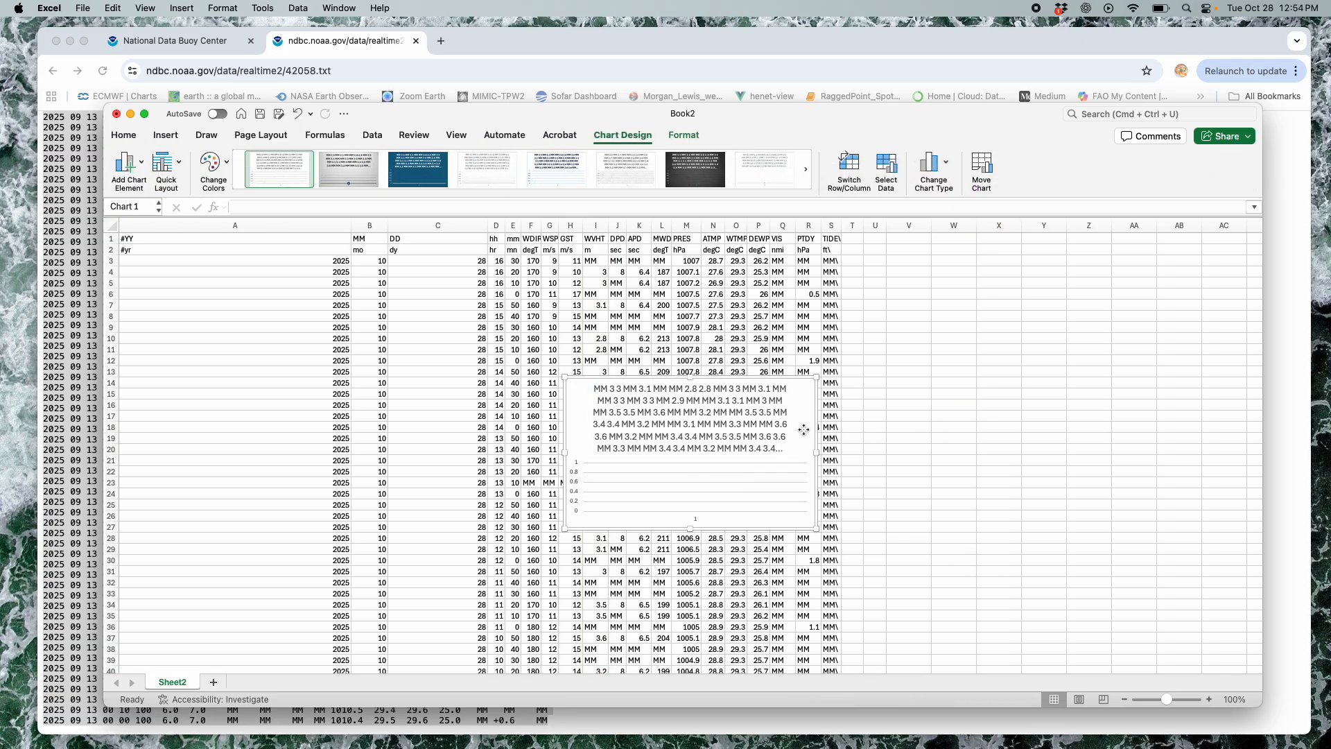
{"action": "key", "text": "Delete"}
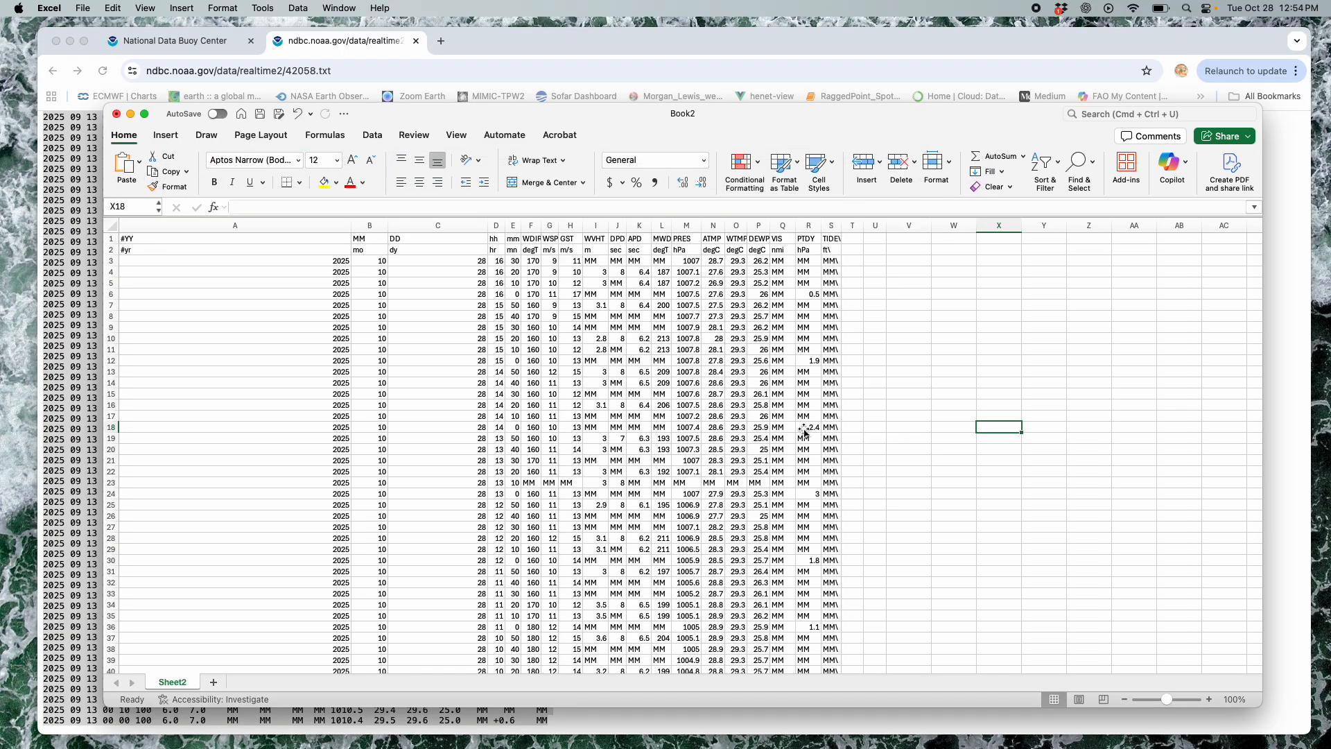
Select the WVHT values from the first numeric cell, I4, down to the last data row, and return to the header rows
{"action": "left_click", "coordinate": [596, 263]}
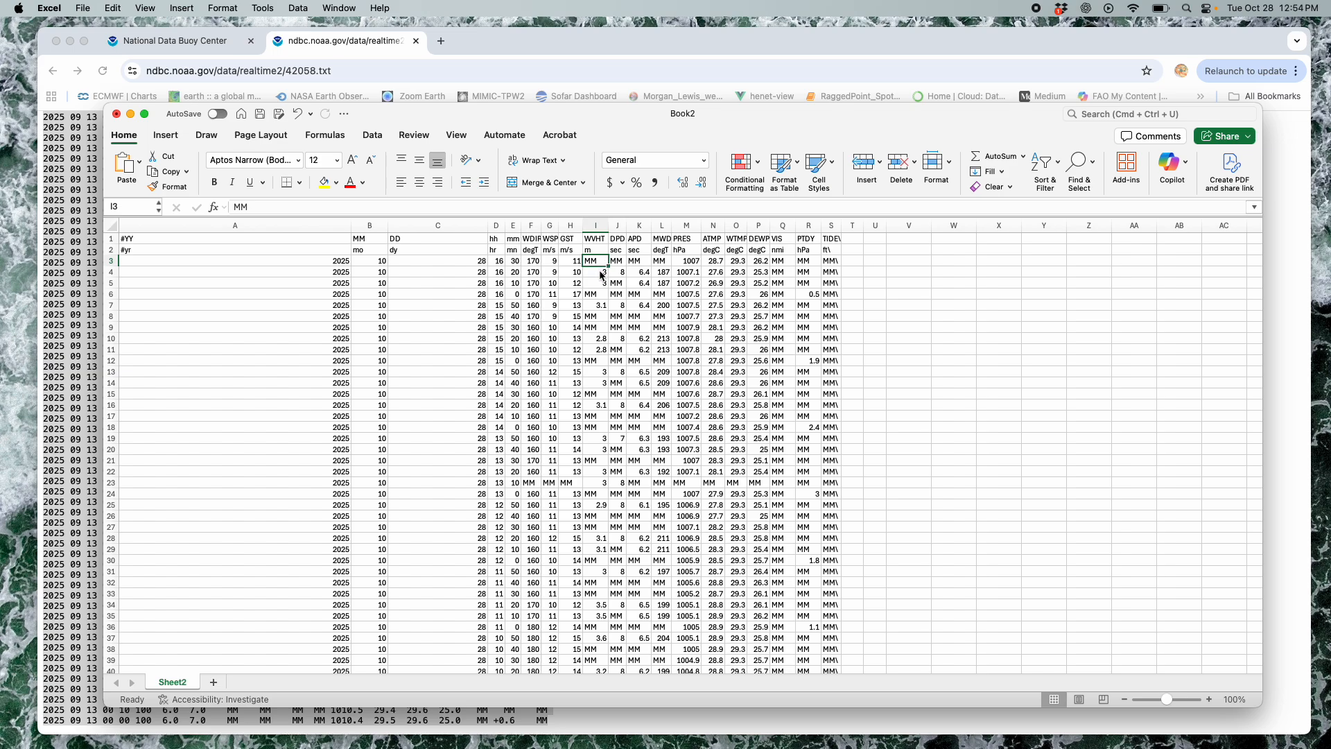
{"action": "left_click", "coordinate": [601, 275]}
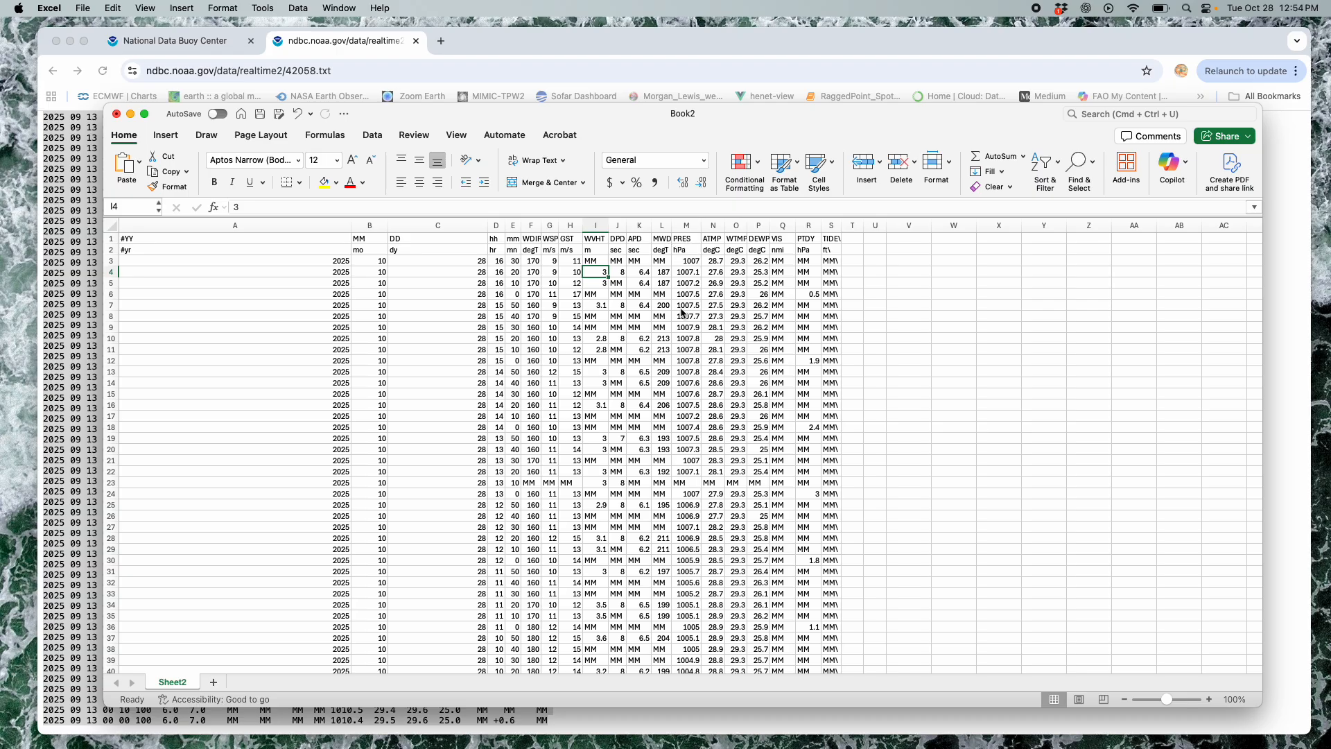
{"action": "scroll", "coordinate": [687, 639], "scroll_direction": "down", "scroll_amount": 5}
{"action": "scroll", "coordinate": [687, 639], "scroll_direction": "up", "scroll_amount": 5}
{"action": "key", "text": "super+shift+Down"}
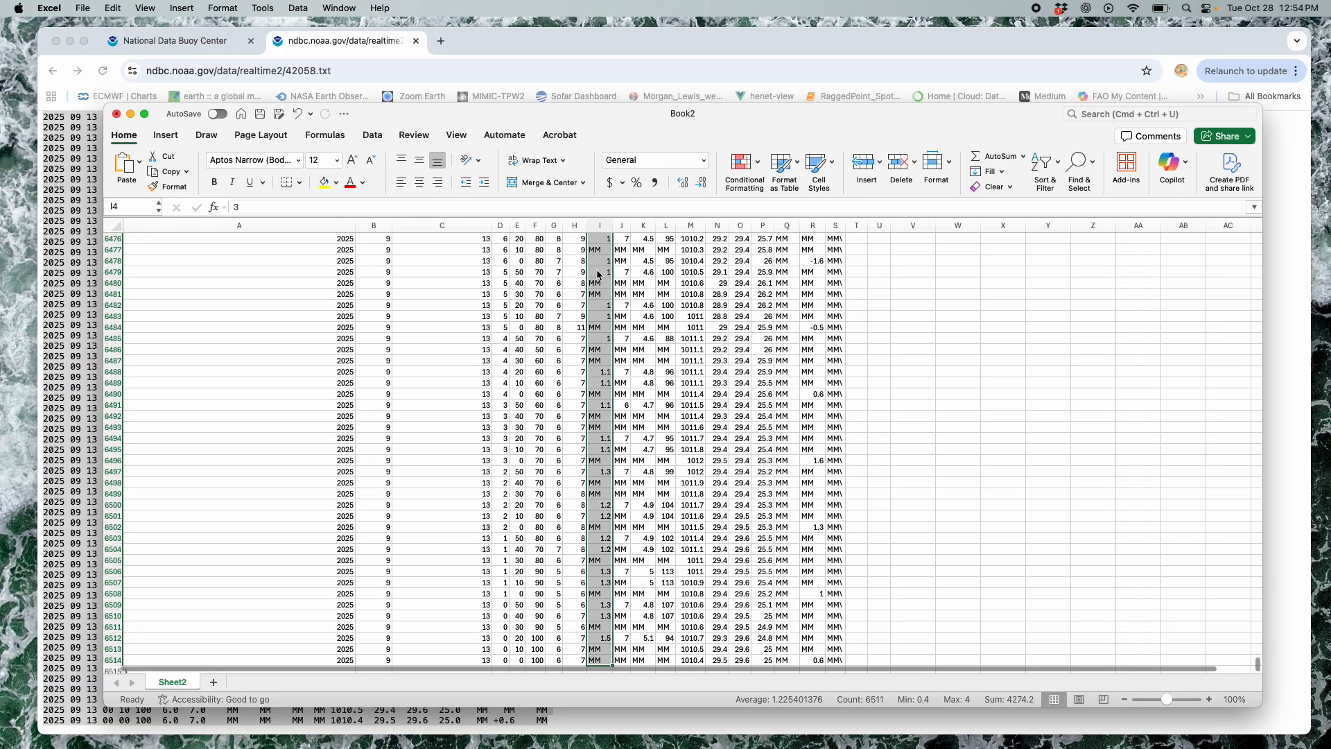
{"action": "scroll", "coordinate": [600, 288], "scroll_direction": "up", "scroll_amount": 15}
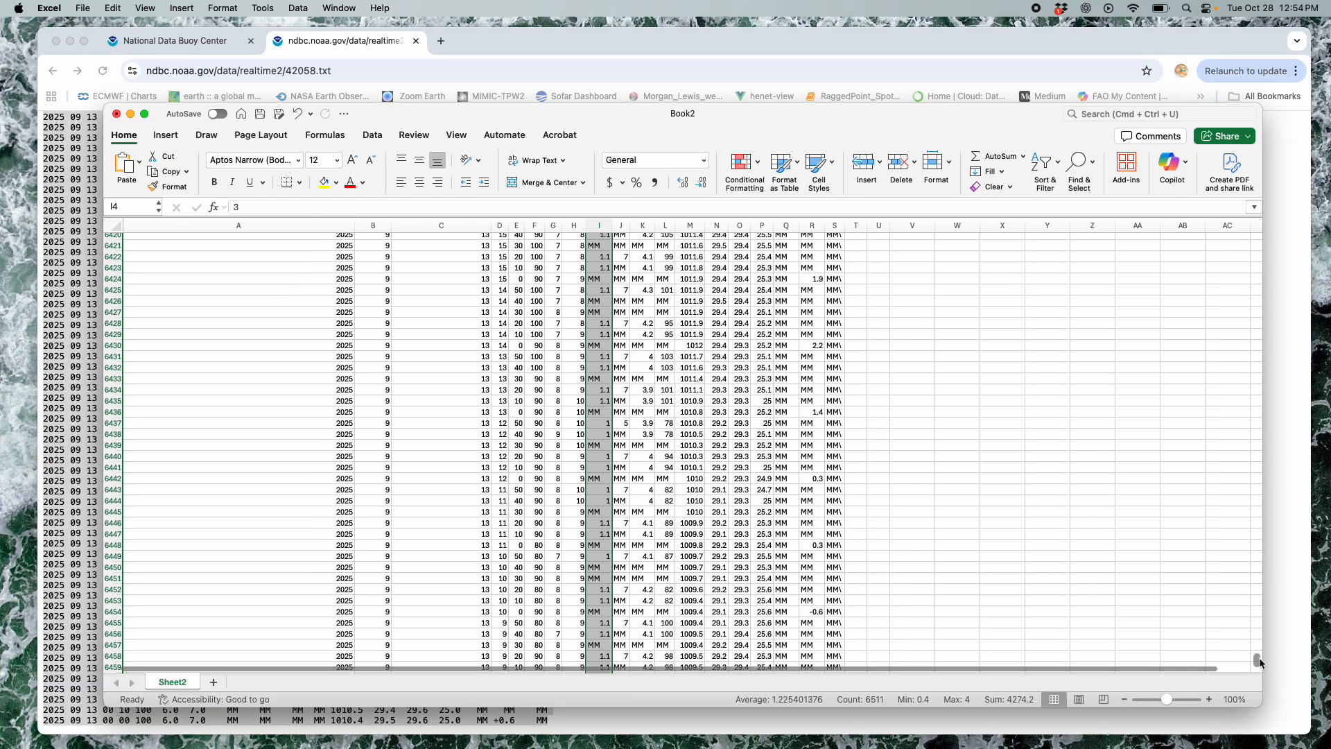
{"action": "left_click_drag", "start_coordinate": [1259, 656], "coordinate": [1242, 172]}
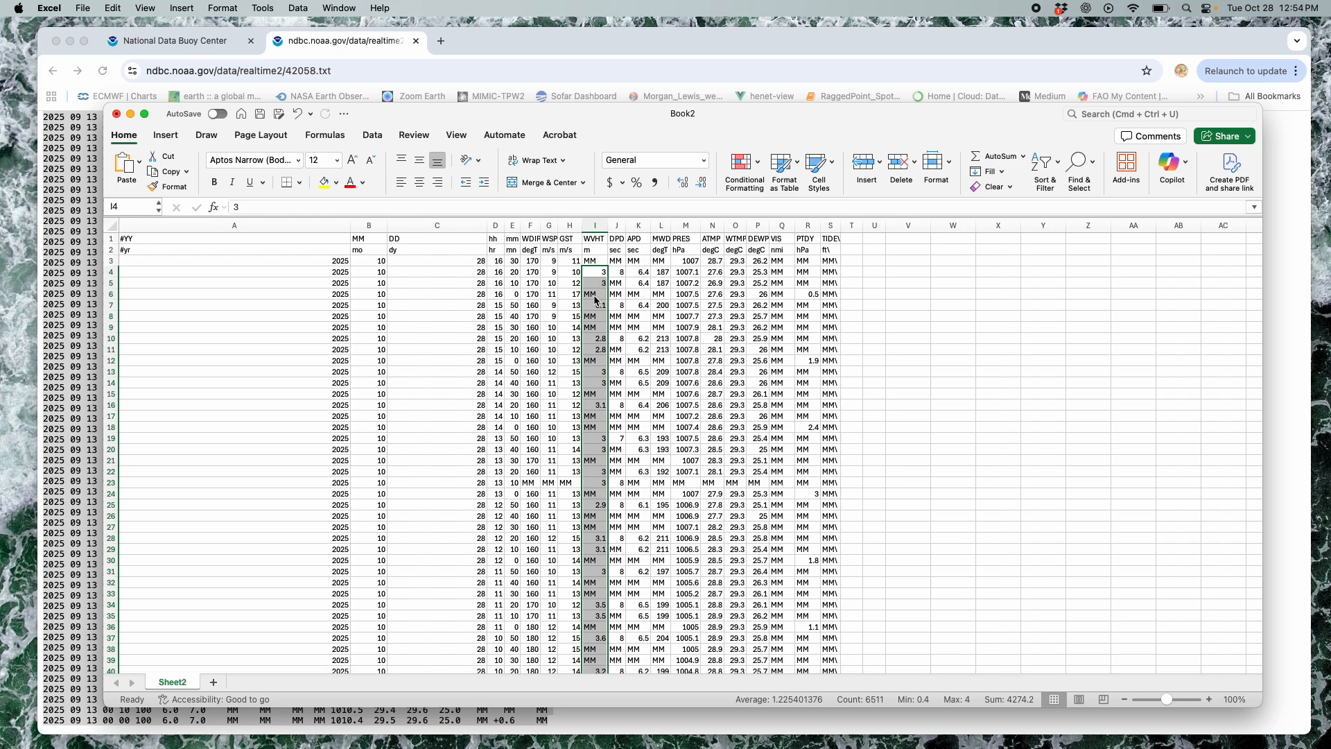
Insert a basic 2-D line chart of the selected WVHT values and widen it on both sides to span columns A to AB
{"action": "left_click", "coordinate": [166, 135]}
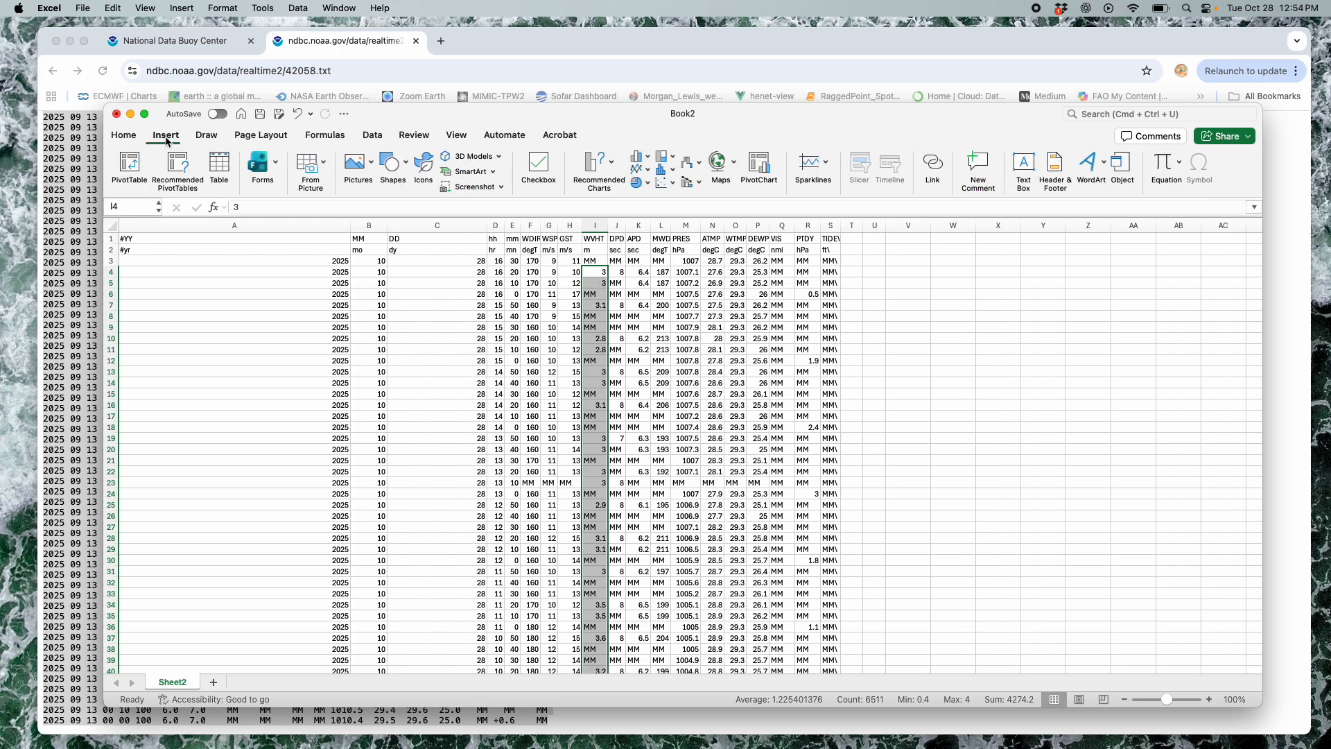
{"action": "left_click", "coordinate": [636, 170]}
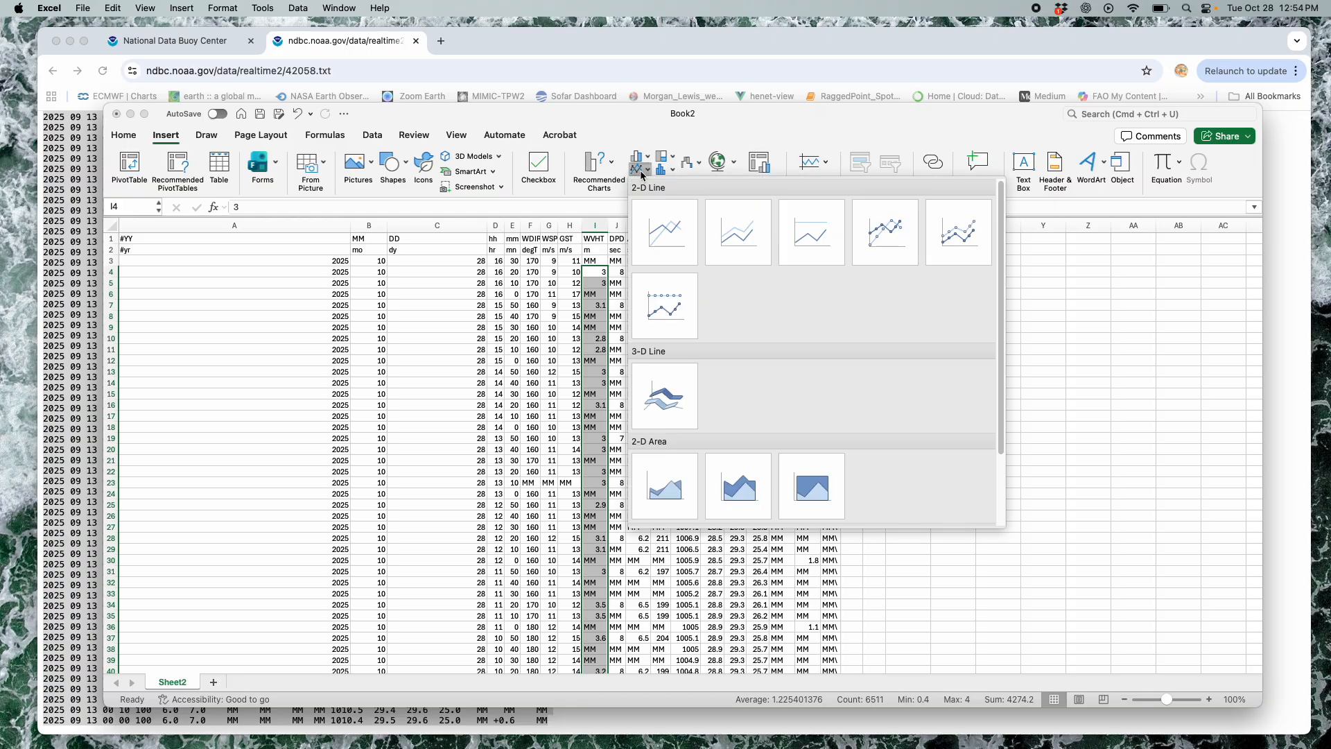
{"action": "left_click", "coordinate": [663, 233]}
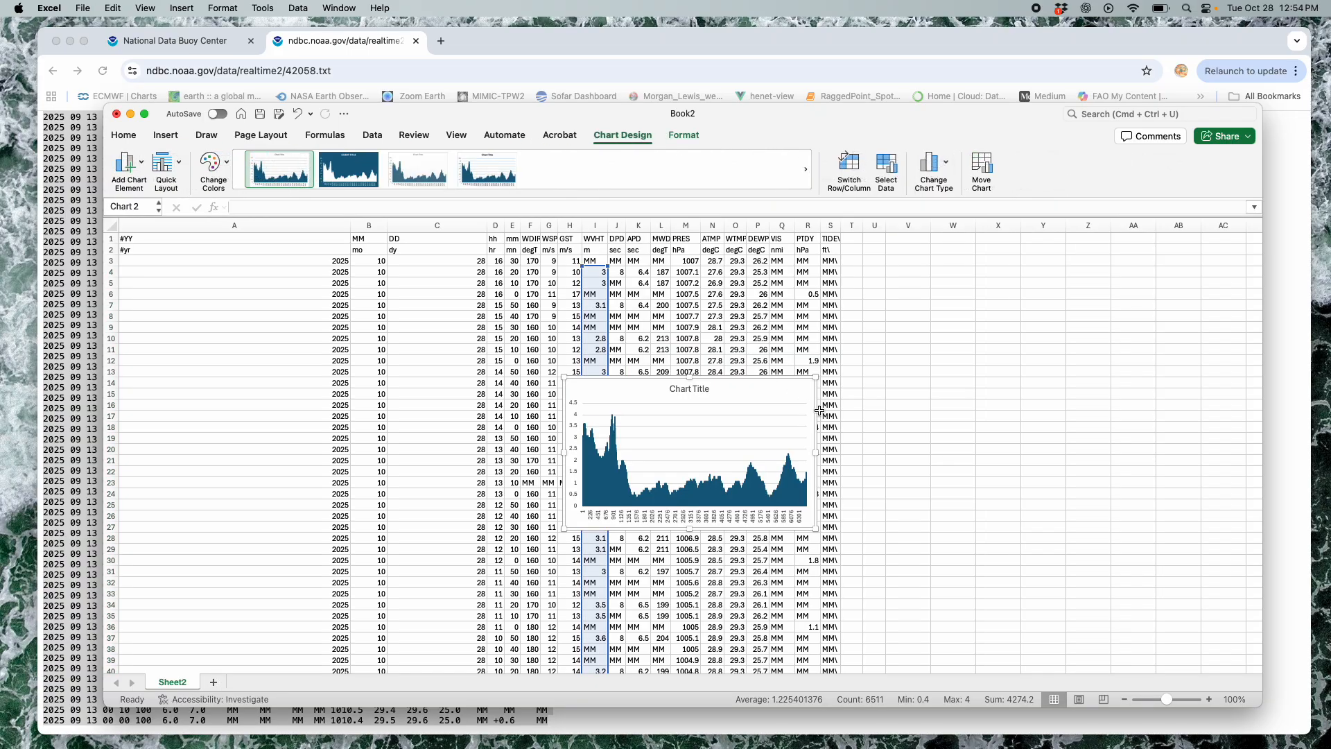
{"action": "left_click_drag", "start_coordinate": [815, 452], "coordinate": [1197, 473]}
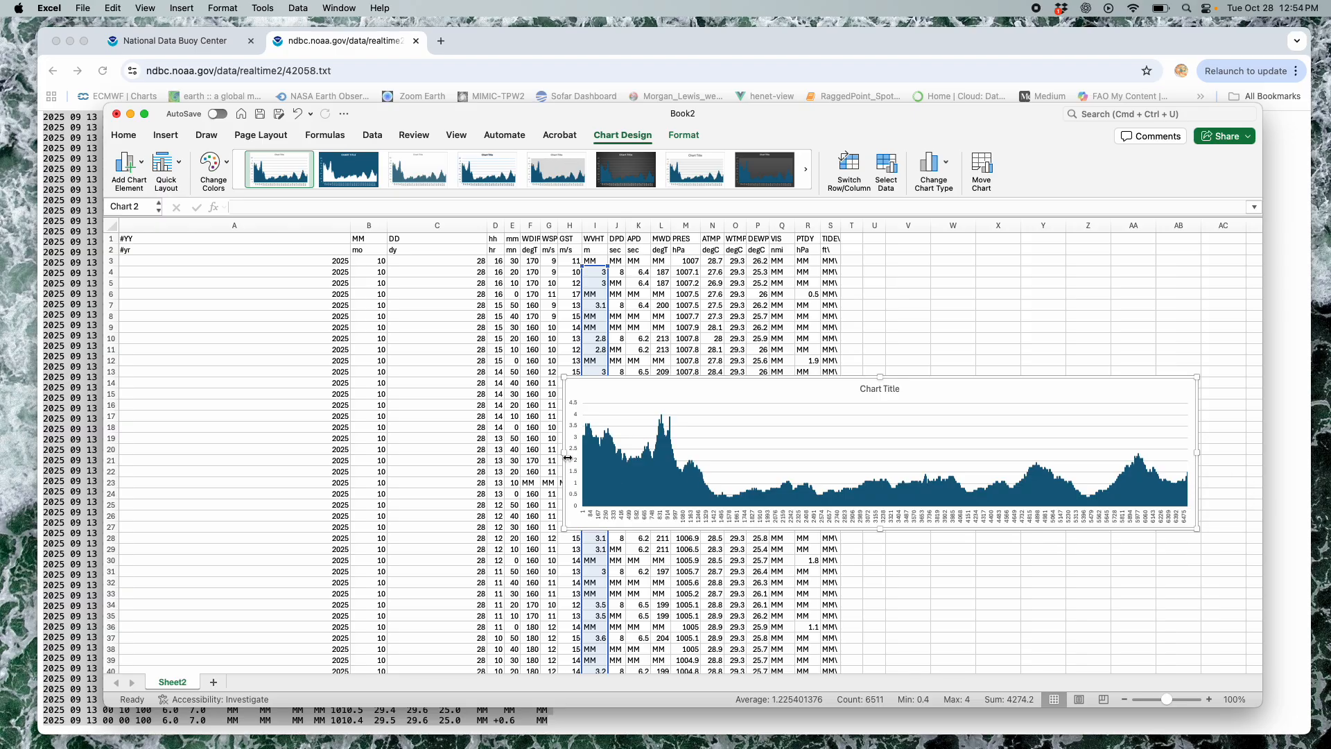
{"action": "left_click_drag", "start_coordinate": [565, 452], "coordinate": [222, 423]}
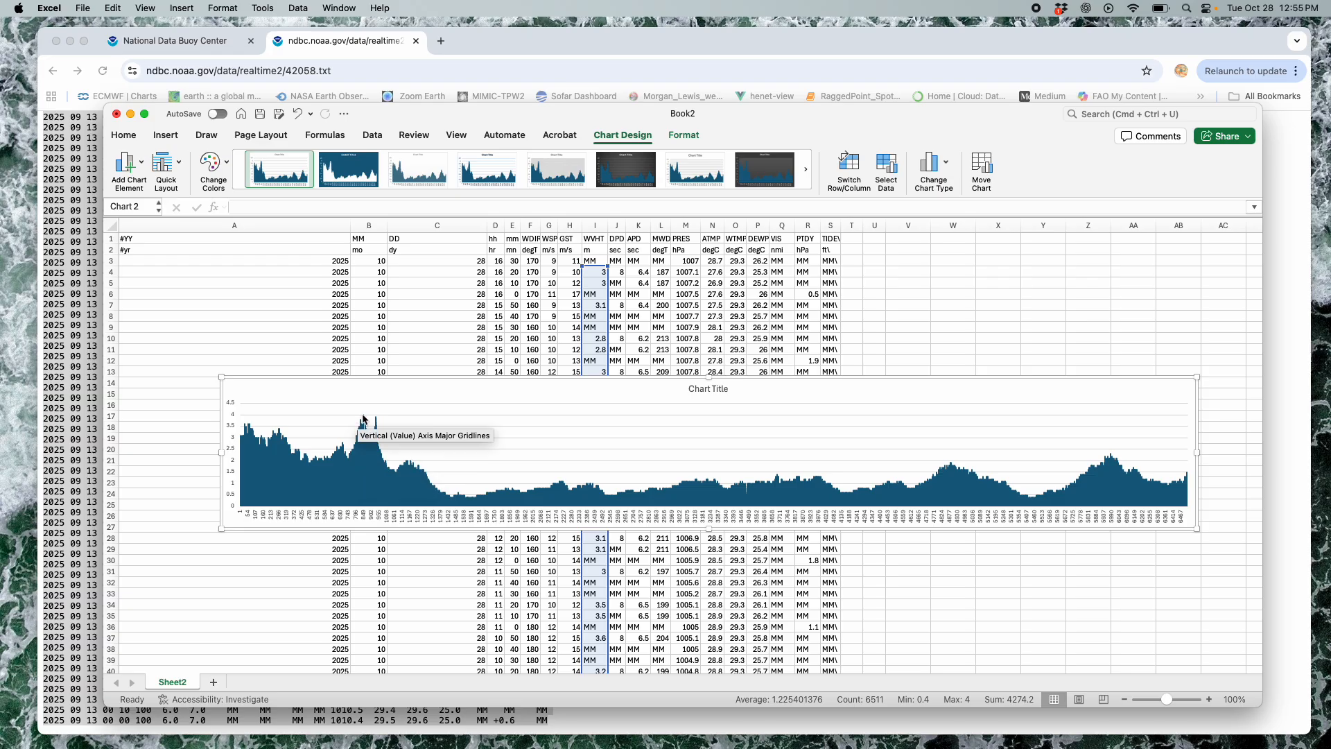
{"action": "mouse_move", "coordinate": [354, 426]}
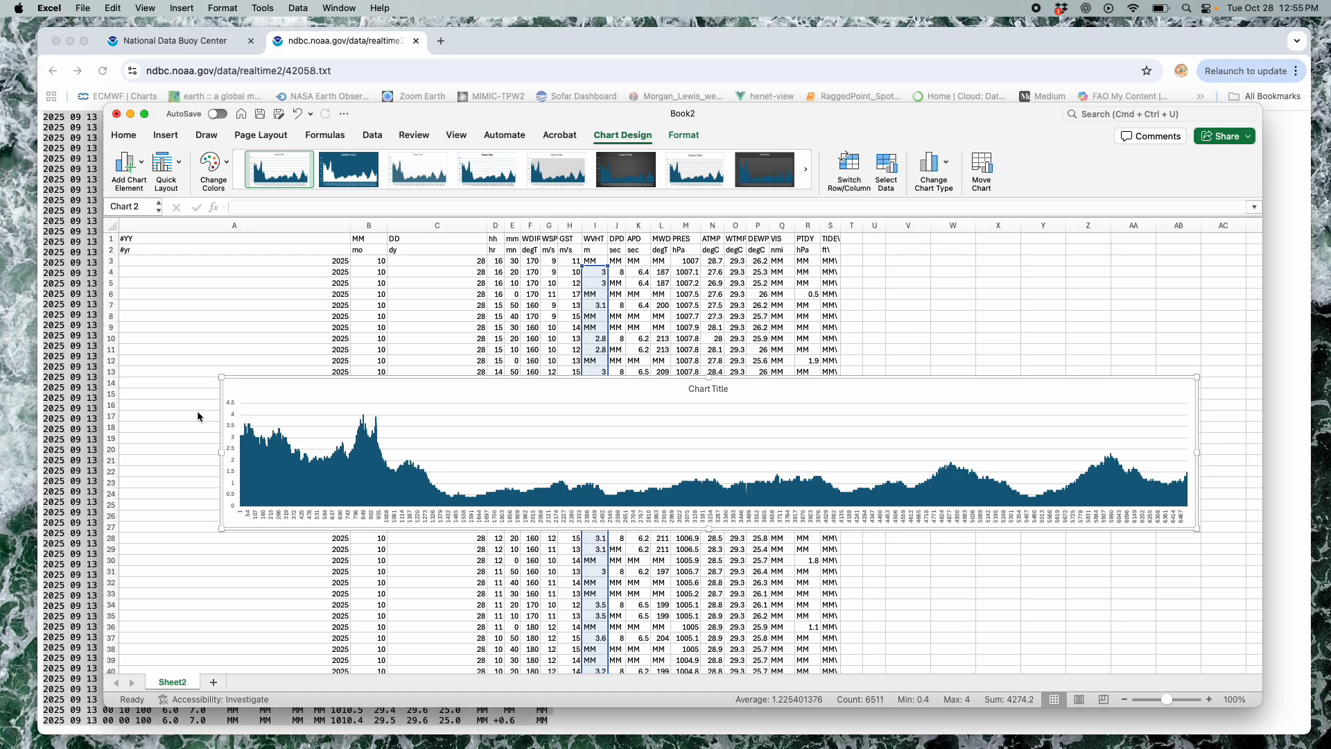
{"action": "mouse_move", "coordinate": [285, 443]}
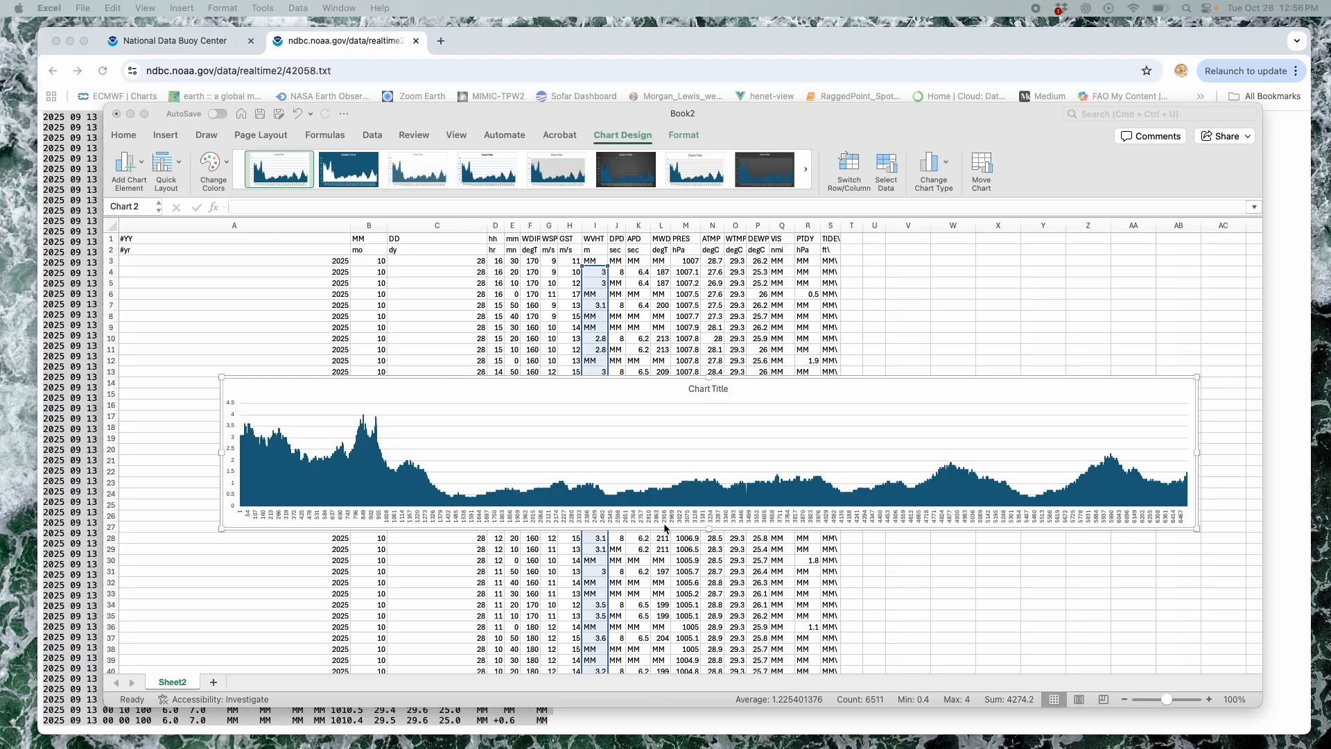
Switch to the Lab7_buoy_data slide in PowerPoint, examine which parameters item 6 asks to plot, and return to the Excel workbook
{"action": "left_click_drag", "start_coordinate": [815, 748], "coordinate": [854, 88]}
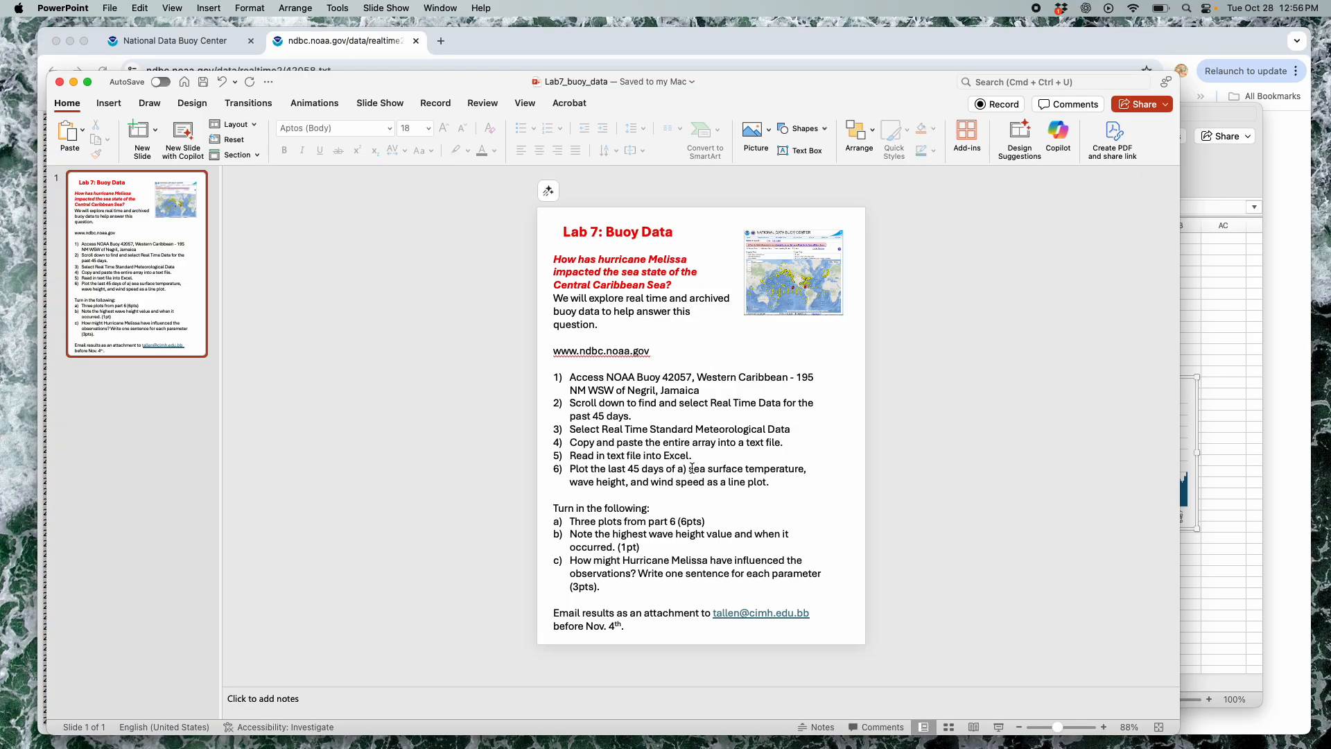
{"action": "left_click_drag", "start_coordinate": [691, 468], "coordinate": [756, 469]}
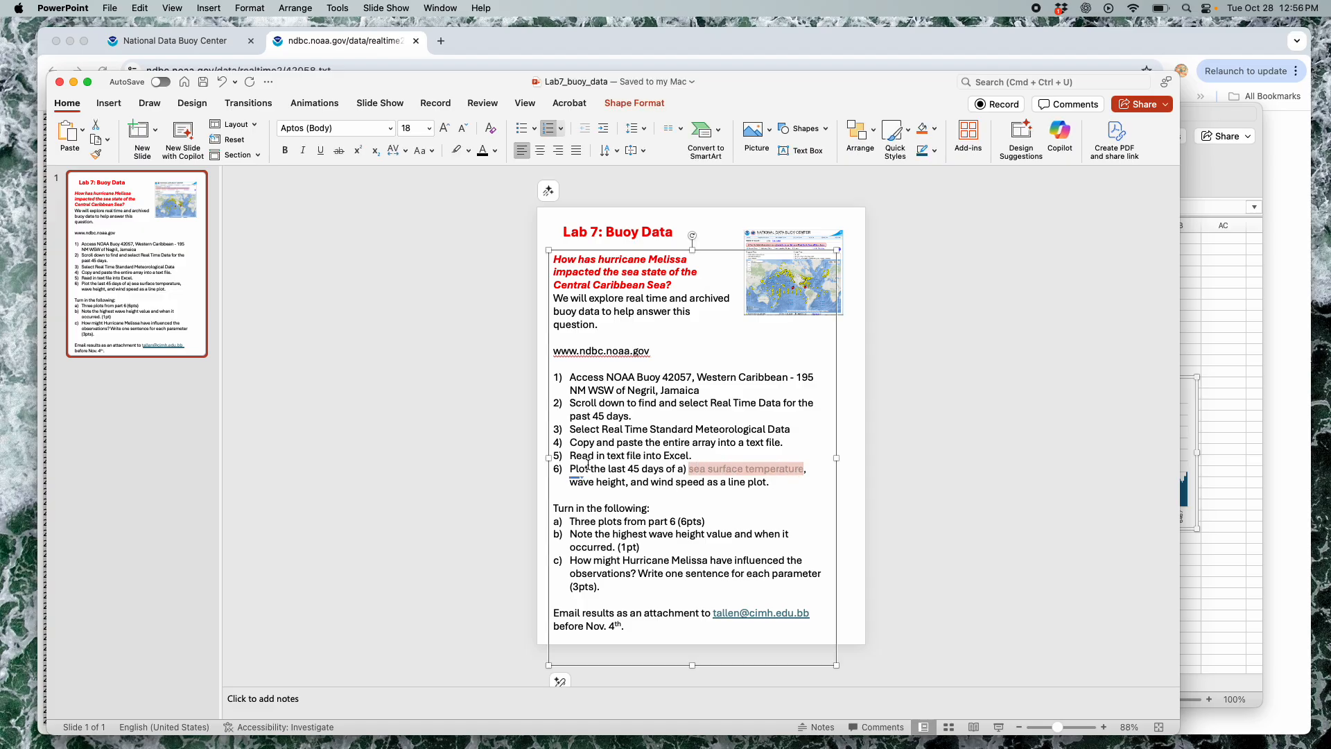
{"action": "left_click_drag", "start_coordinate": [571, 482], "coordinate": [710, 480]}
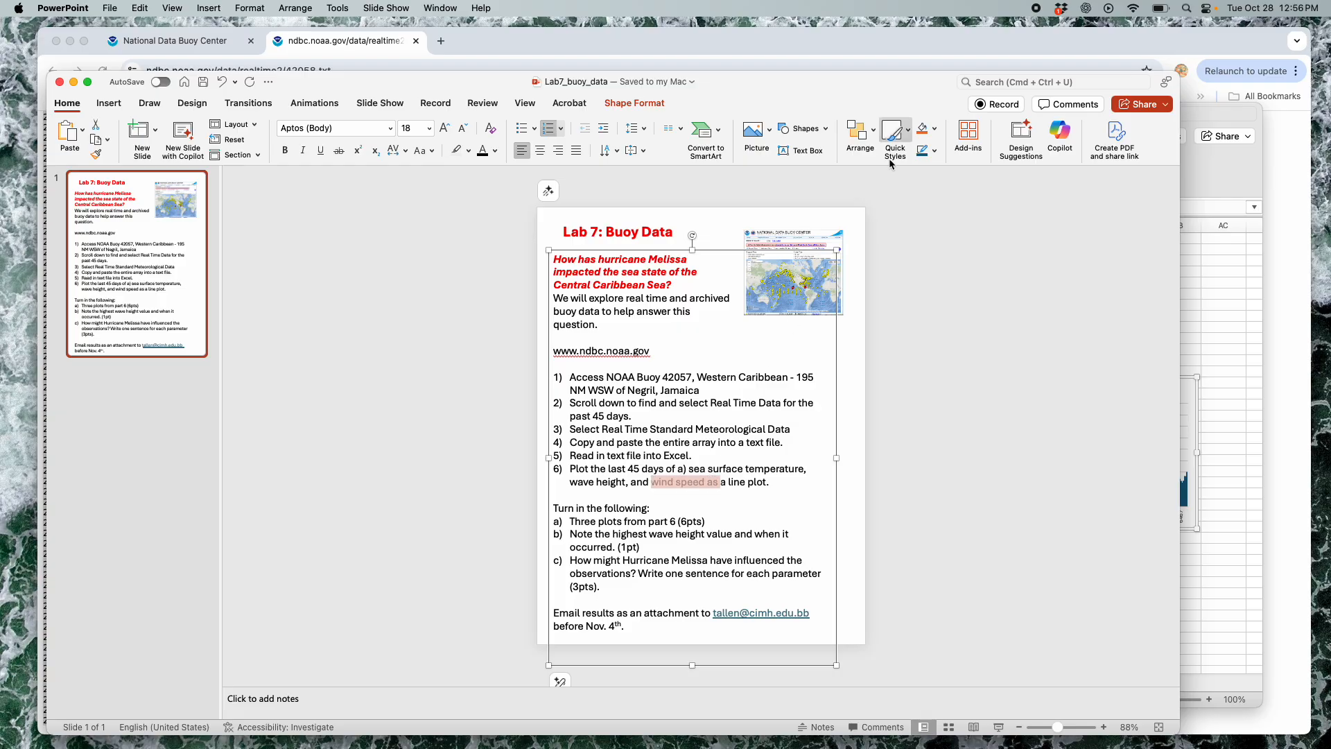
{"action": "left_click", "coordinate": [1207, 165]}
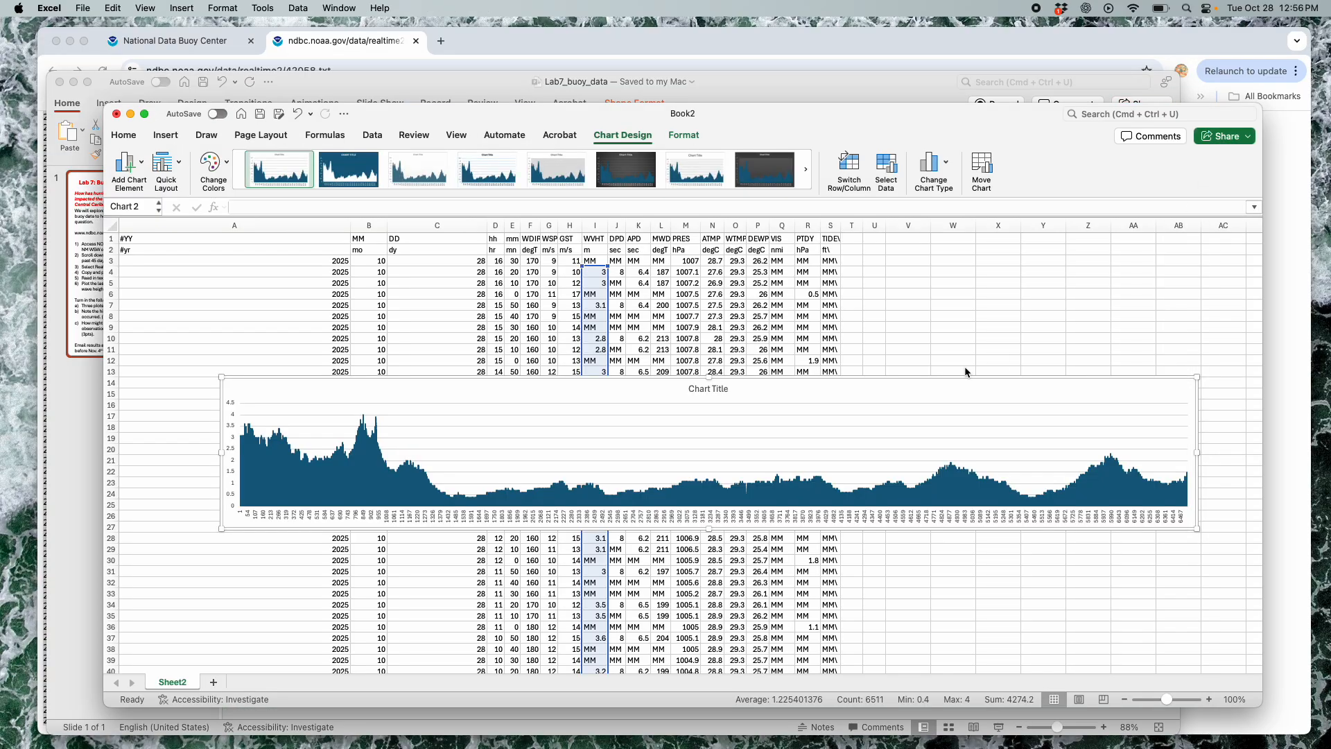
Title the WVHT chart "wave height" and move it down to start at about row 26
{"action": "left_click", "coordinate": [714, 389]}
{"action": "triple_click", "coordinate": [714, 390]}
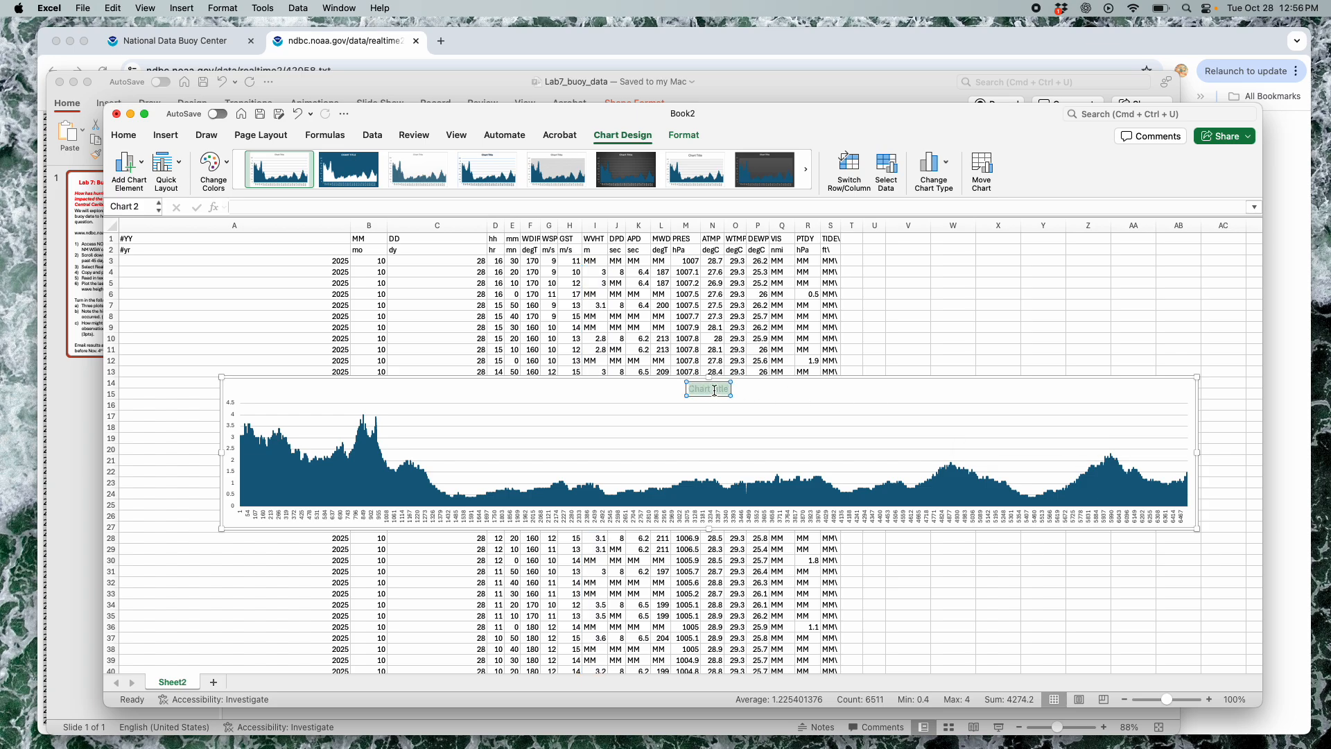
{"action": "type", "text": "wave height"}
{"action": "key", "text": "Return"}
{"action": "key", "text": "BackSpace"}
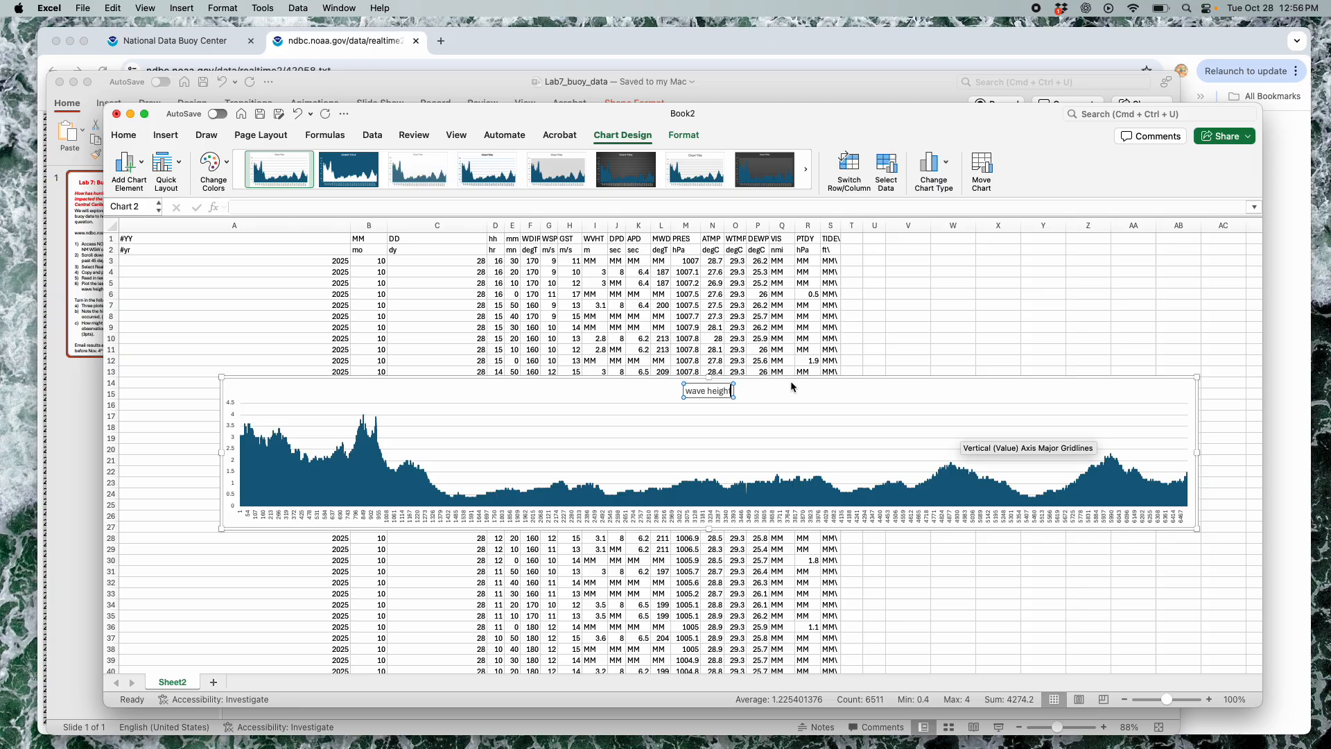
{"action": "left_click", "coordinate": [953, 321]}
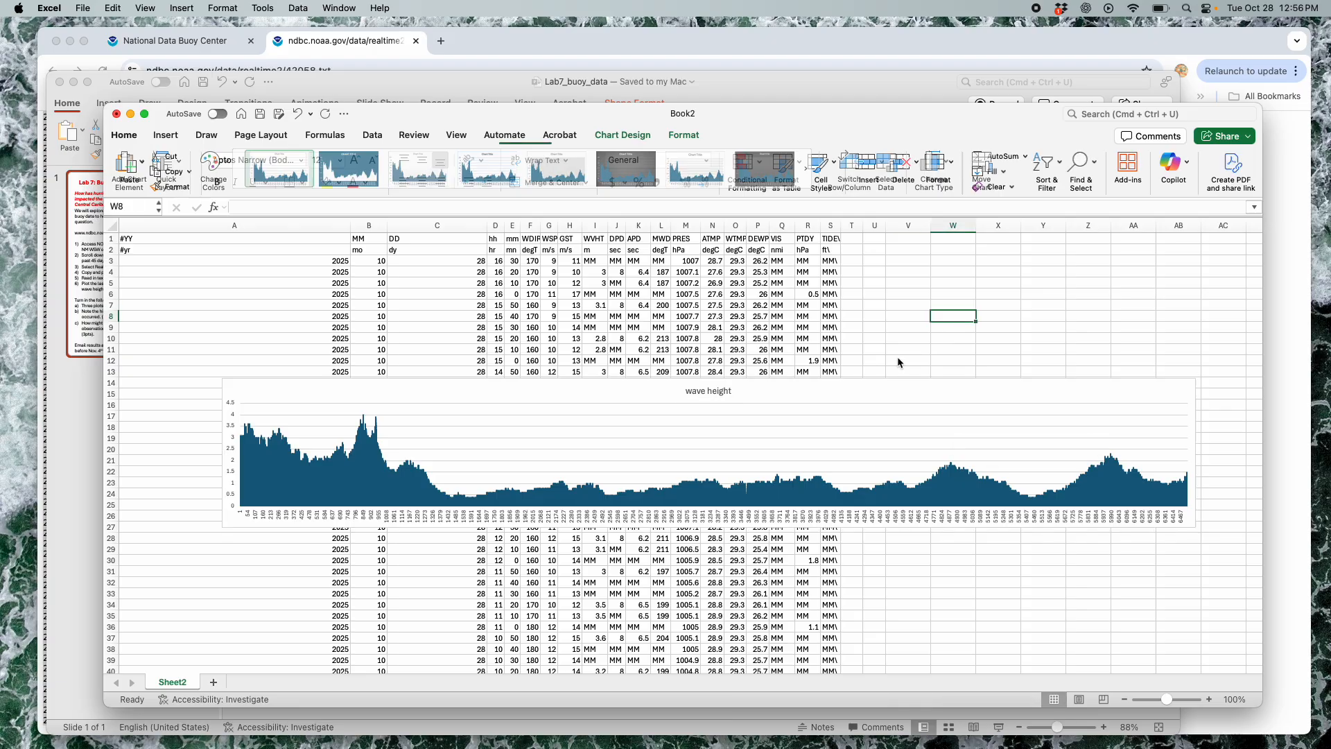
{"action": "left_click", "coordinate": [828, 395]}
{"action": "left_click_drag", "start_coordinate": [828, 395], "coordinate": [797, 522]}
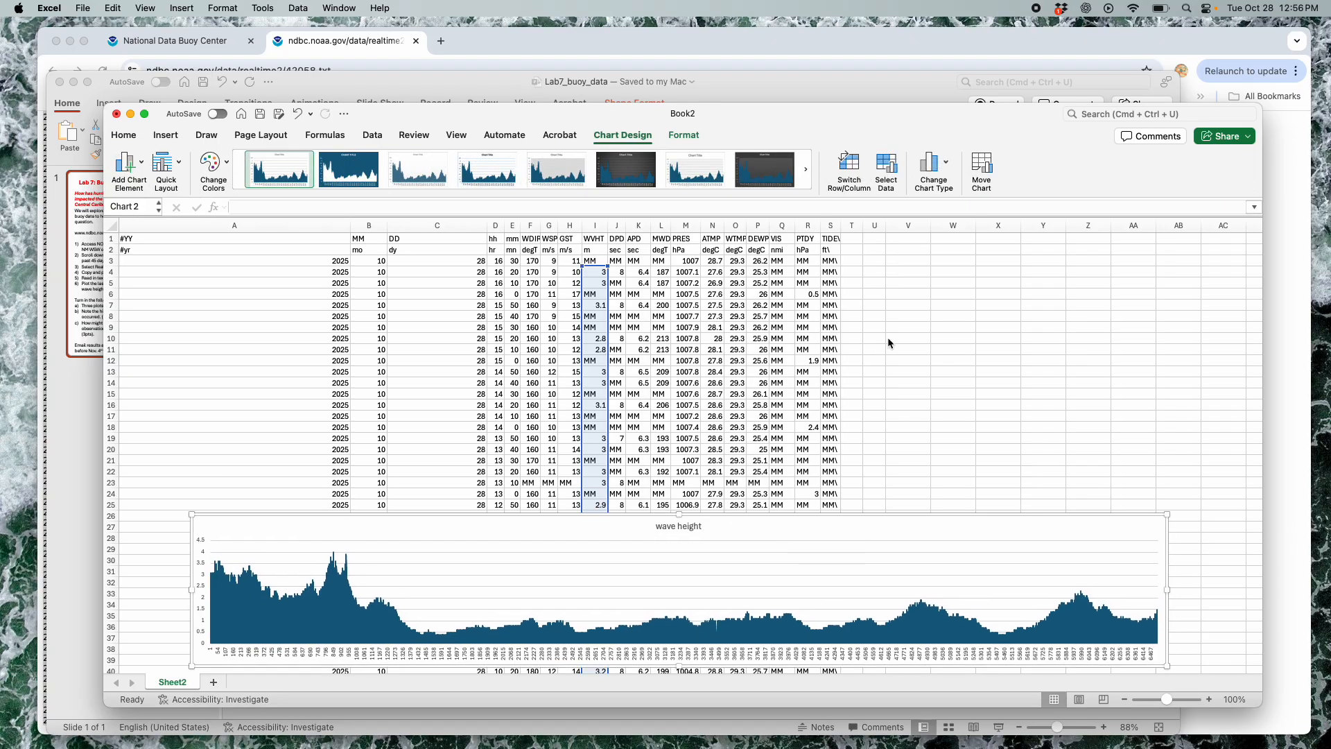
Plot the WTMP values from O3 to the last data row as a basic 2-D line chart, widened to span columns A to X
{"action": "left_click", "coordinate": [737, 261]}
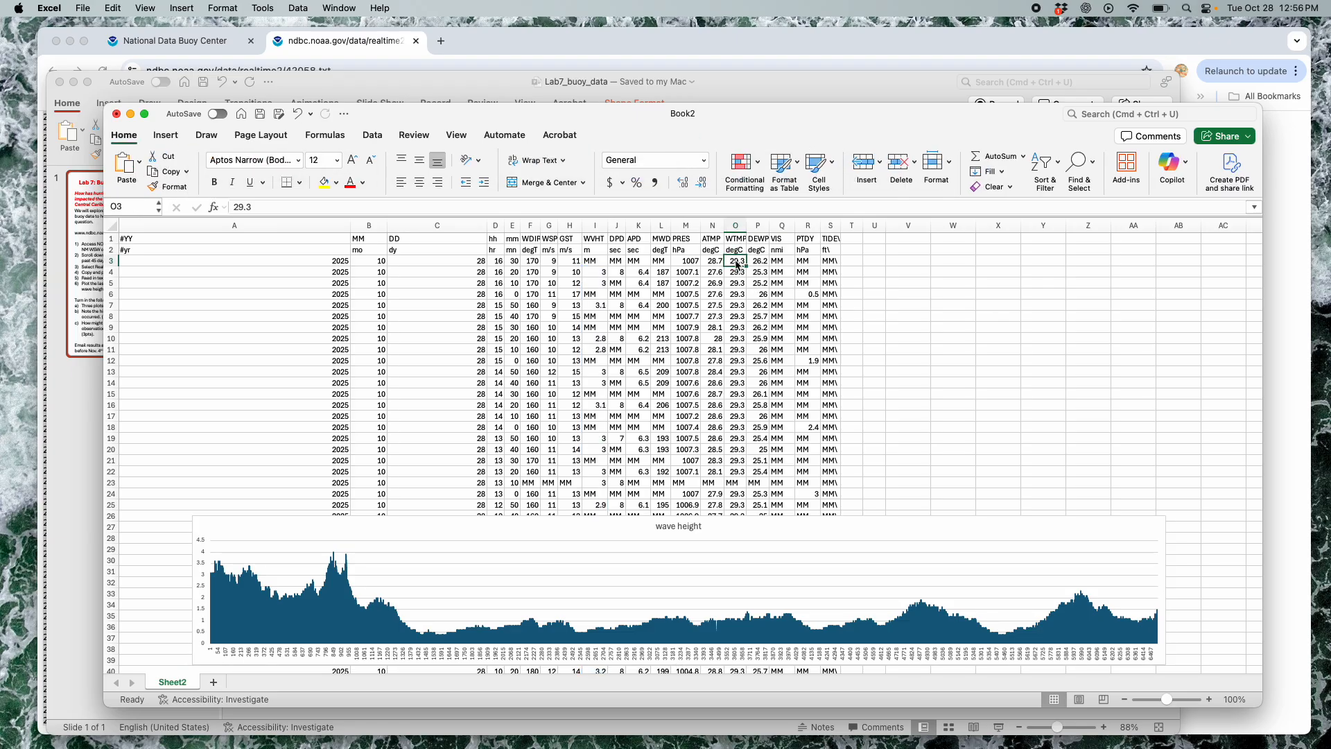
{"action": "key", "text": "super+shift+Down"}
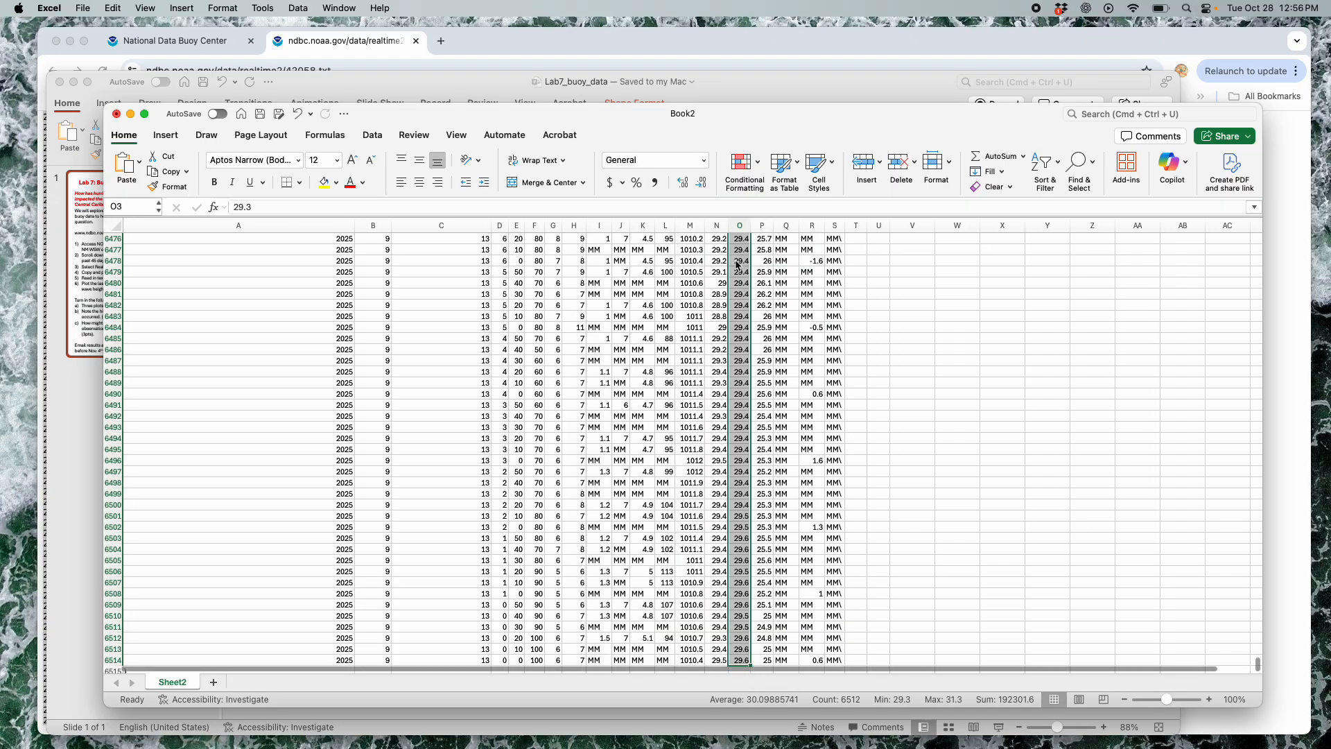
{"action": "left_click", "coordinate": [167, 135]}
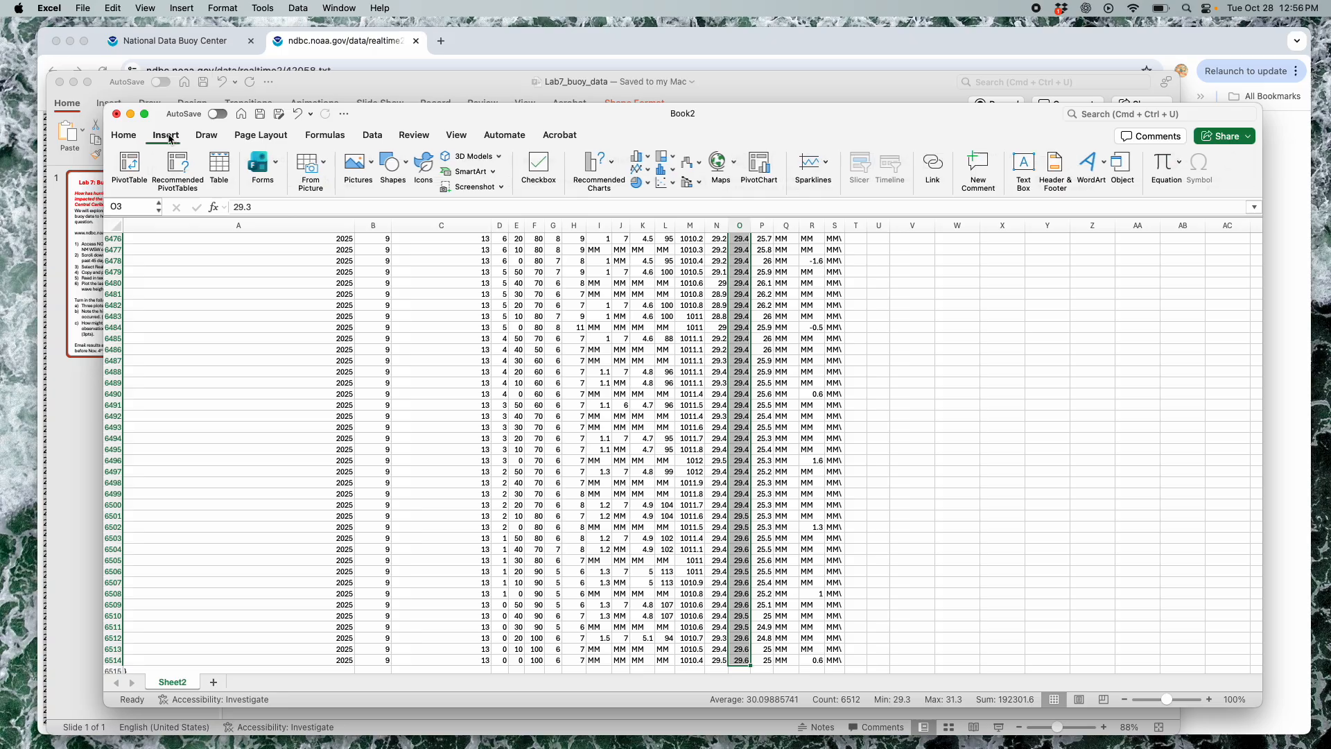
{"action": "left_click", "coordinate": [640, 170]}
{"action": "left_click", "coordinate": [659, 219]}
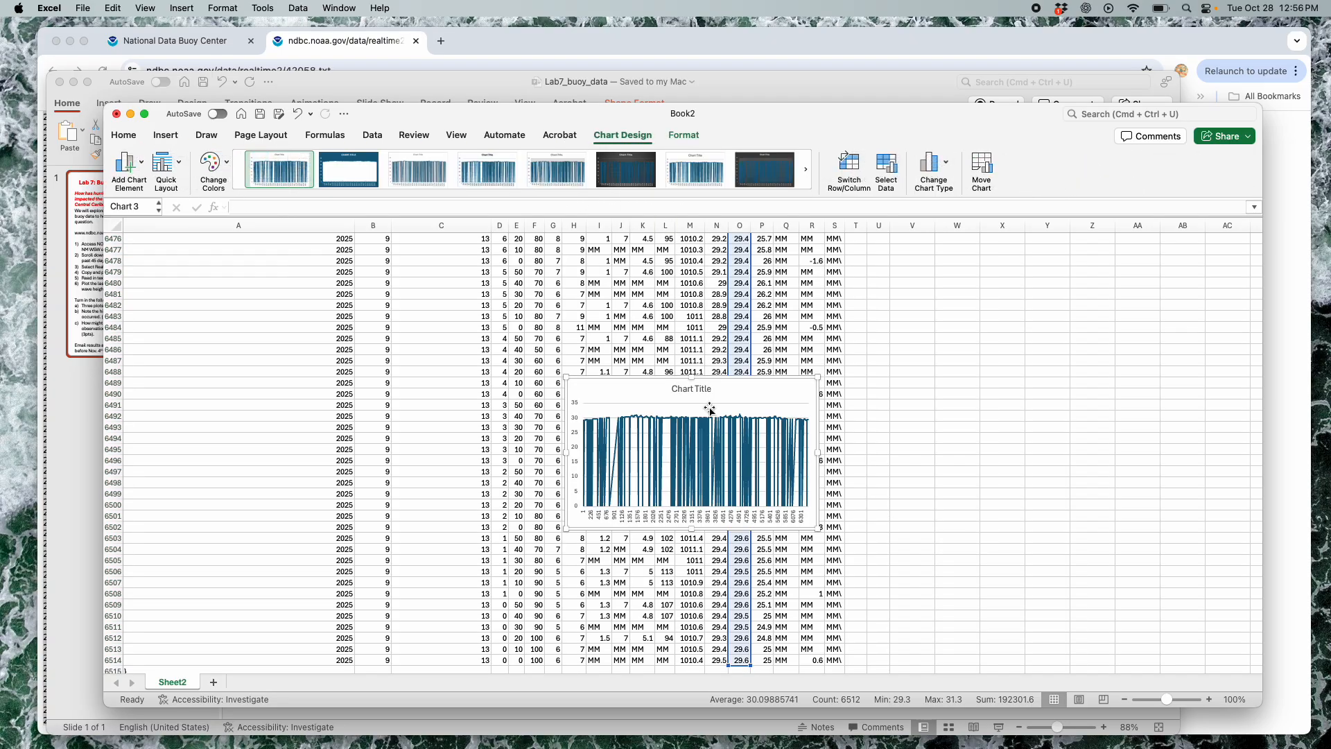
{"action": "left_click_drag", "start_coordinate": [563, 454], "coordinate": [169, 454]}
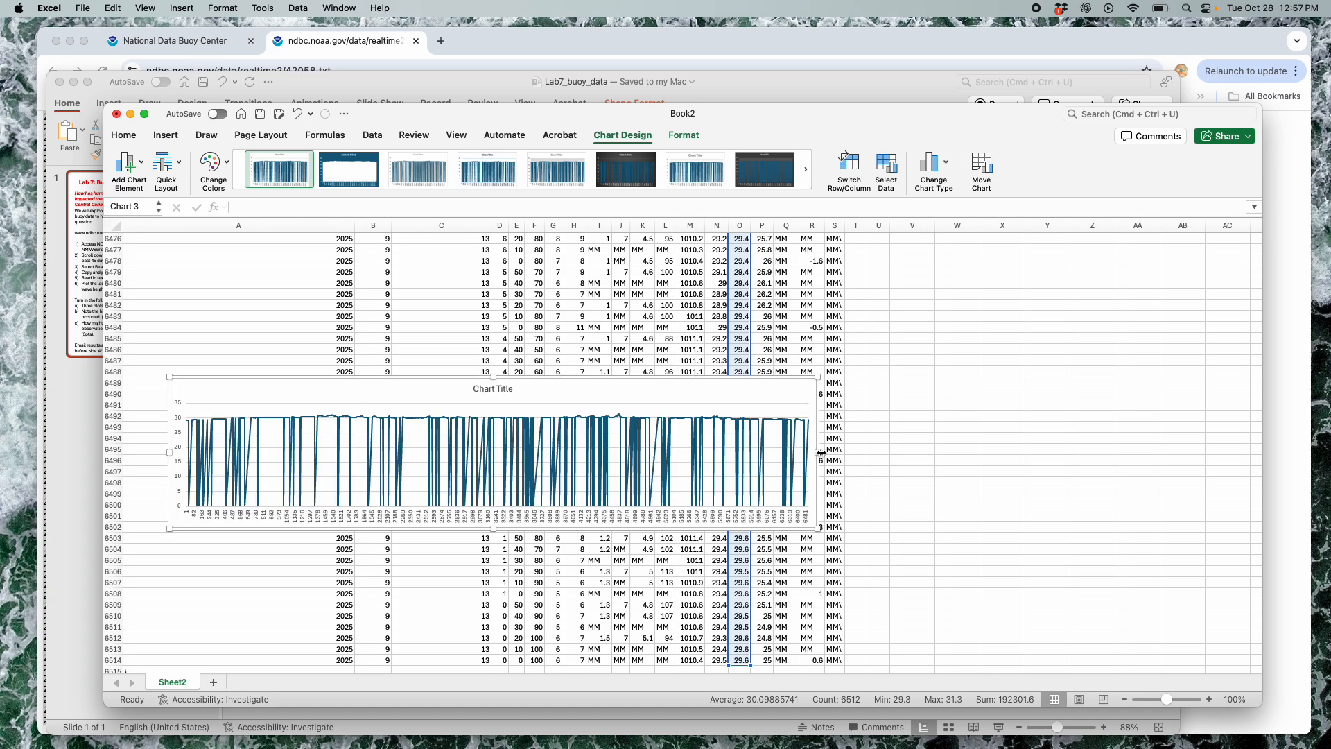
{"action": "left_click_drag", "start_coordinate": [817, 451], "coordinate": [1017, 495]}
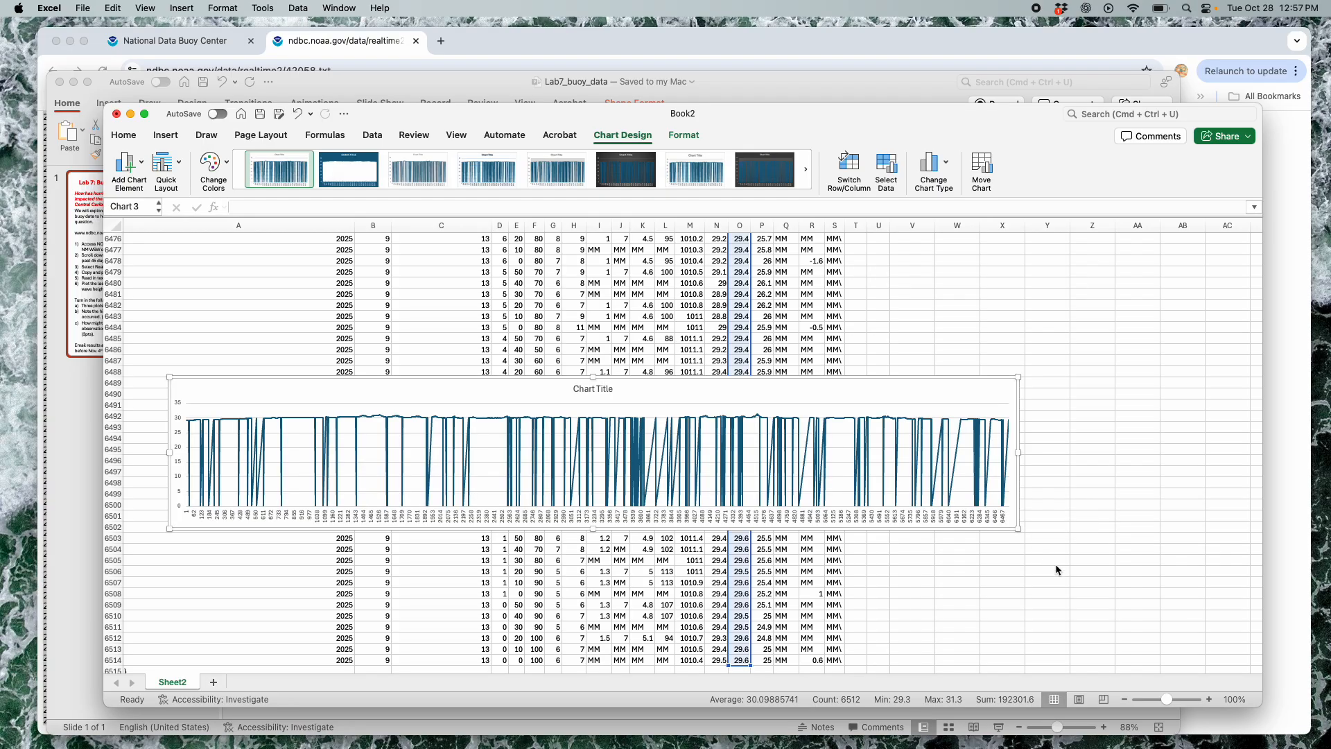
Examine the WTMP line chart over the last data rows and the data-point values near the start of its series
{"action": "scroll", "coordinate": [1084, 596], "scroll_direction": "down", "scroll_amount": 2}
{"action": "scroll", "coordinate": [1084, 596], "scroll_direction": "up", "scroll_amount": 4}
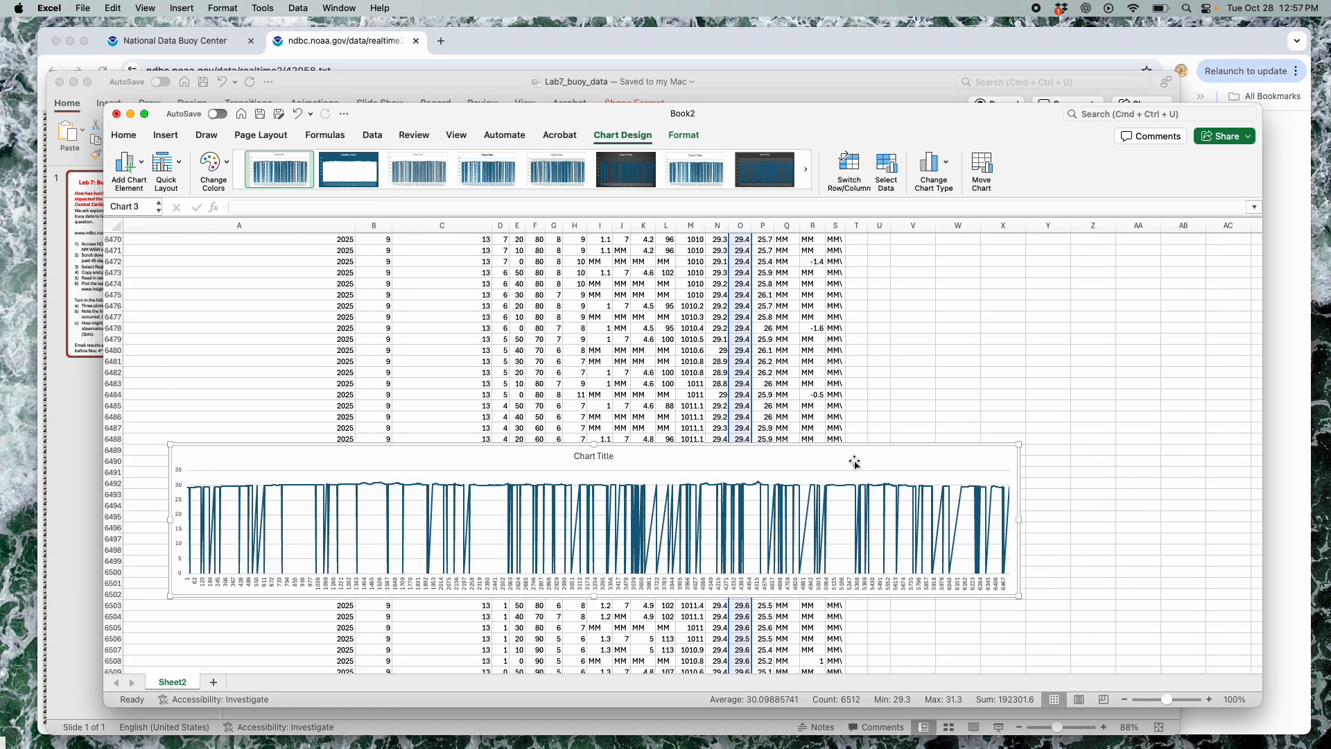
{"action": "left_click_drag", "start_coordinate": [853, 451], "coordinate": [850, 446]}
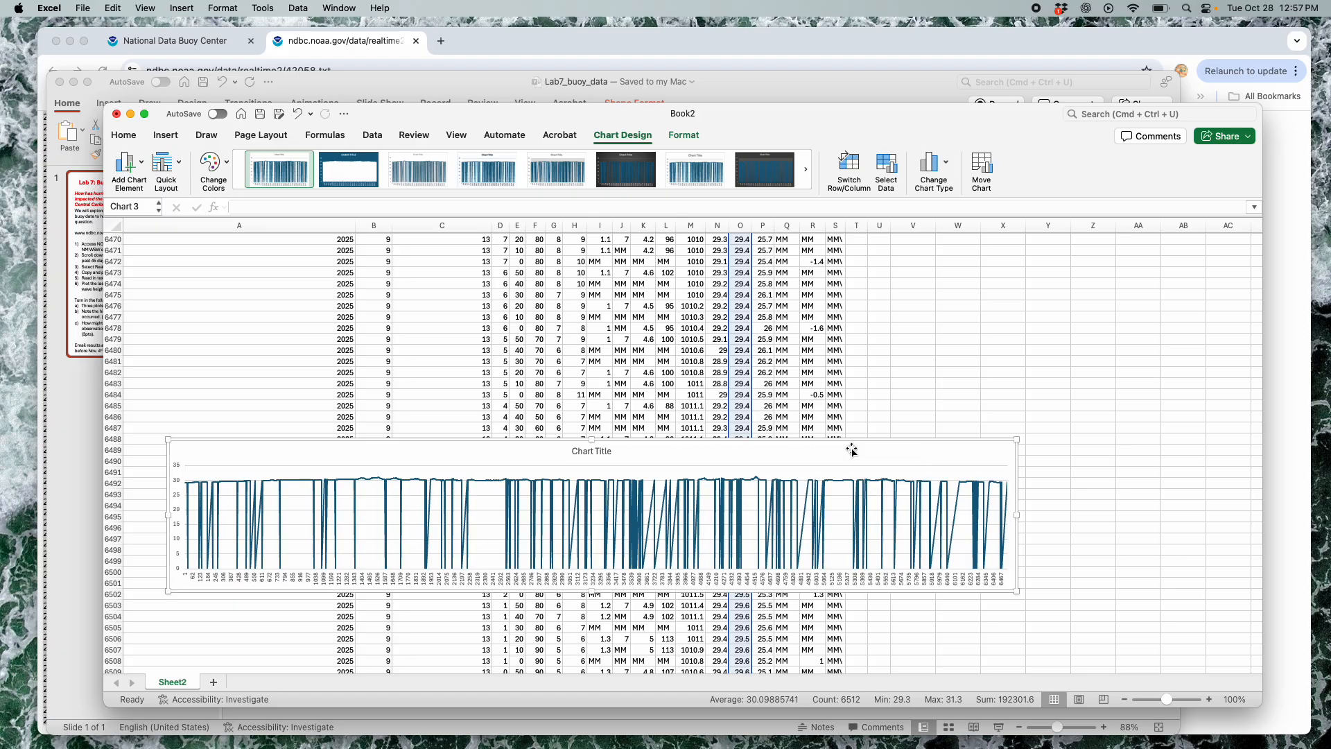
{"action": "scroll", "coordinate": [823, 355], "scroll_direction": "up", "scroll_amount": 10}
{"action": "scroll", "coordinate": [822, 355], "scroll_direction": "up", "scroll_amount": 15}
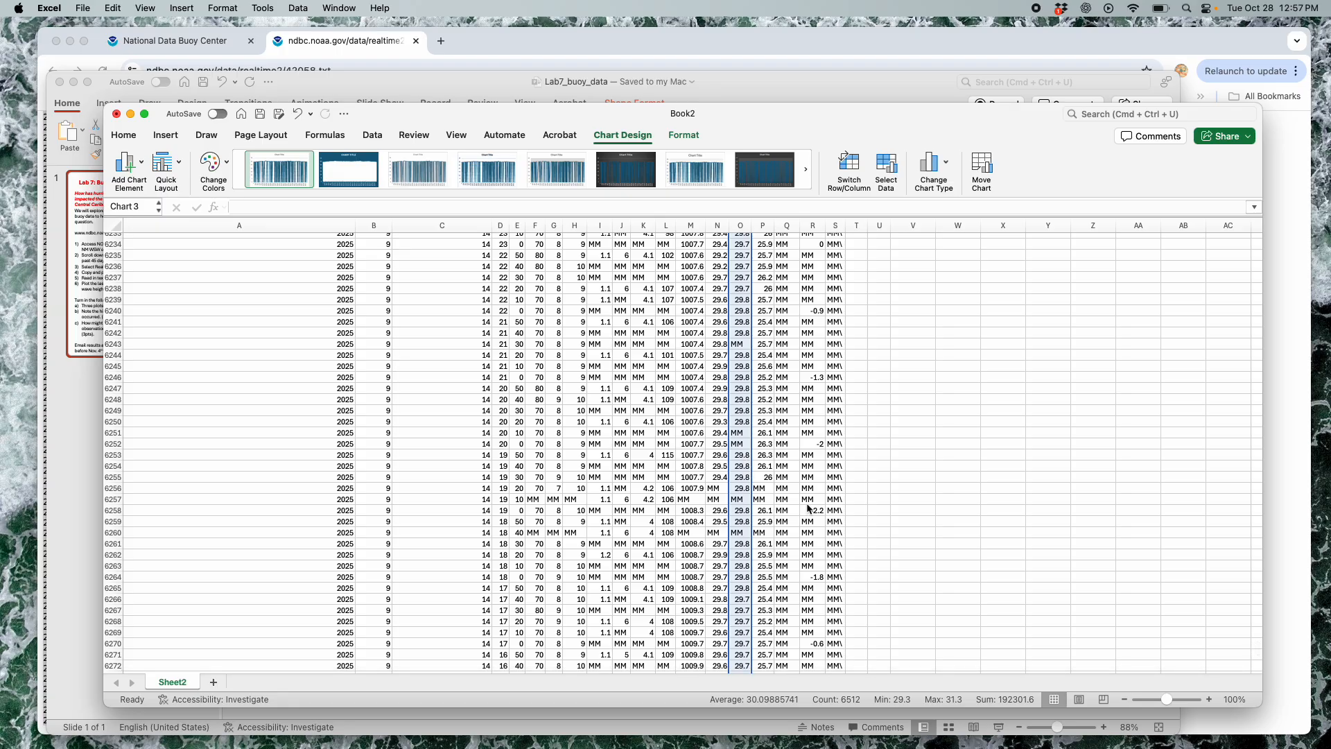
{"action": "scroll", "coordinate": [741, 531], "scroll_direction": "down", "scroll_amount": 20}
{"action": "scroll", "coordinate": [807, 508], "scroll_direction": "down", "scroll_amount": 4}
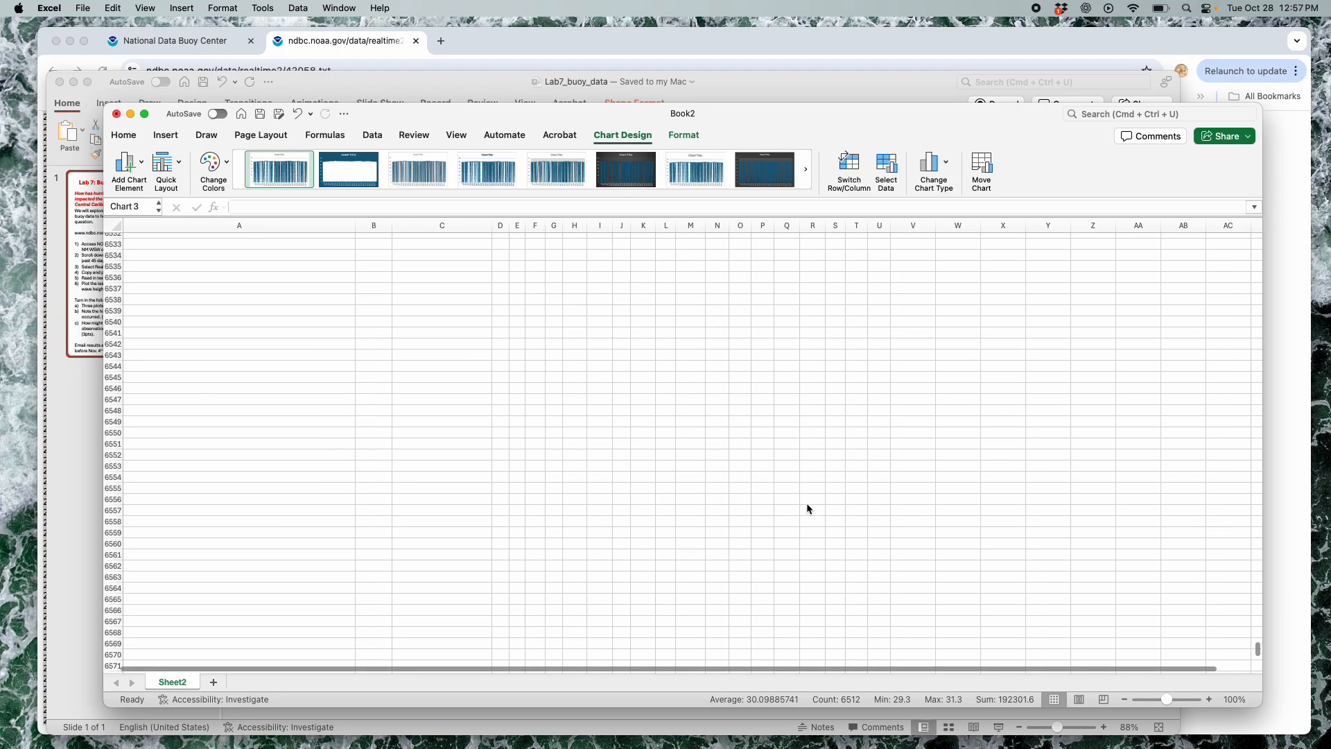
{"action": "scroll", "coordinate": [808, 508], "scroll_direction": "up", "scroll_amount": 5}
{"action": "scroll", "coordinate": [808, 508], "scroll_direction": "down", "scroll_amount": 1}
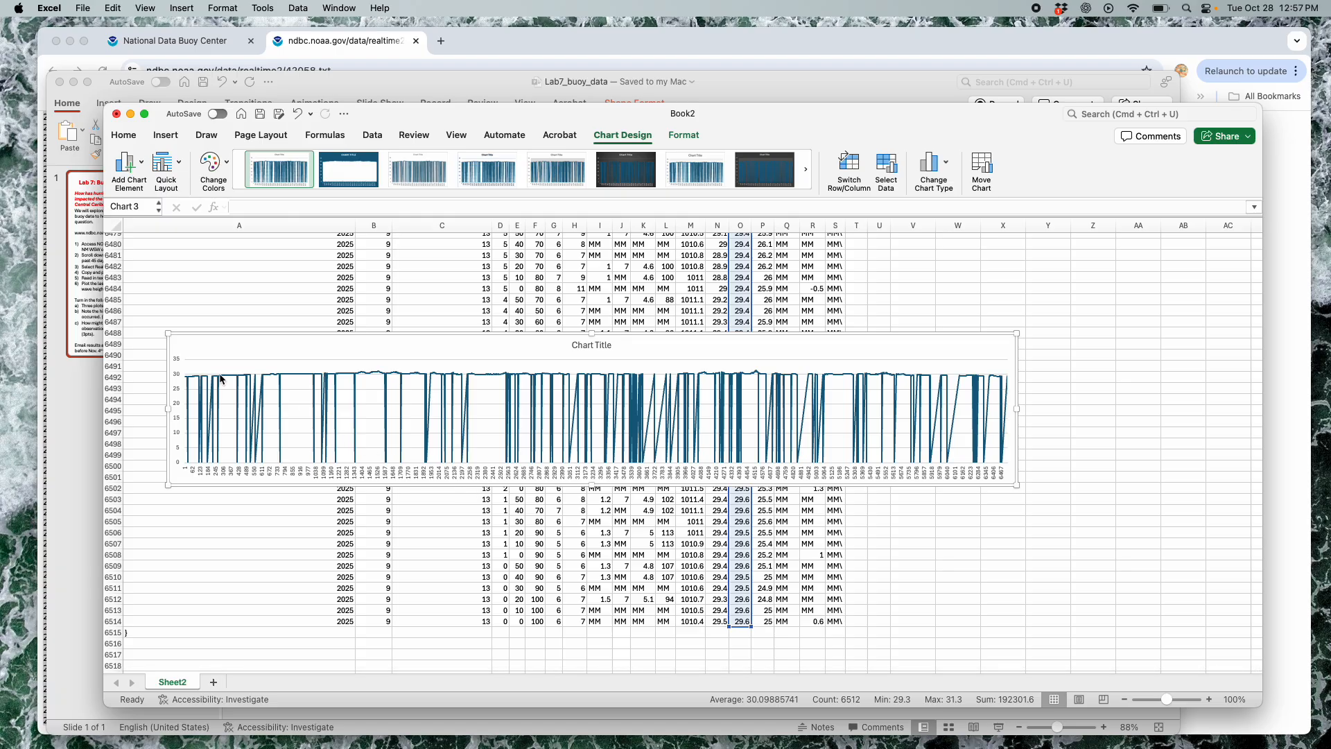
{"action": "mouse_move", "coordinate": [205, 388]}
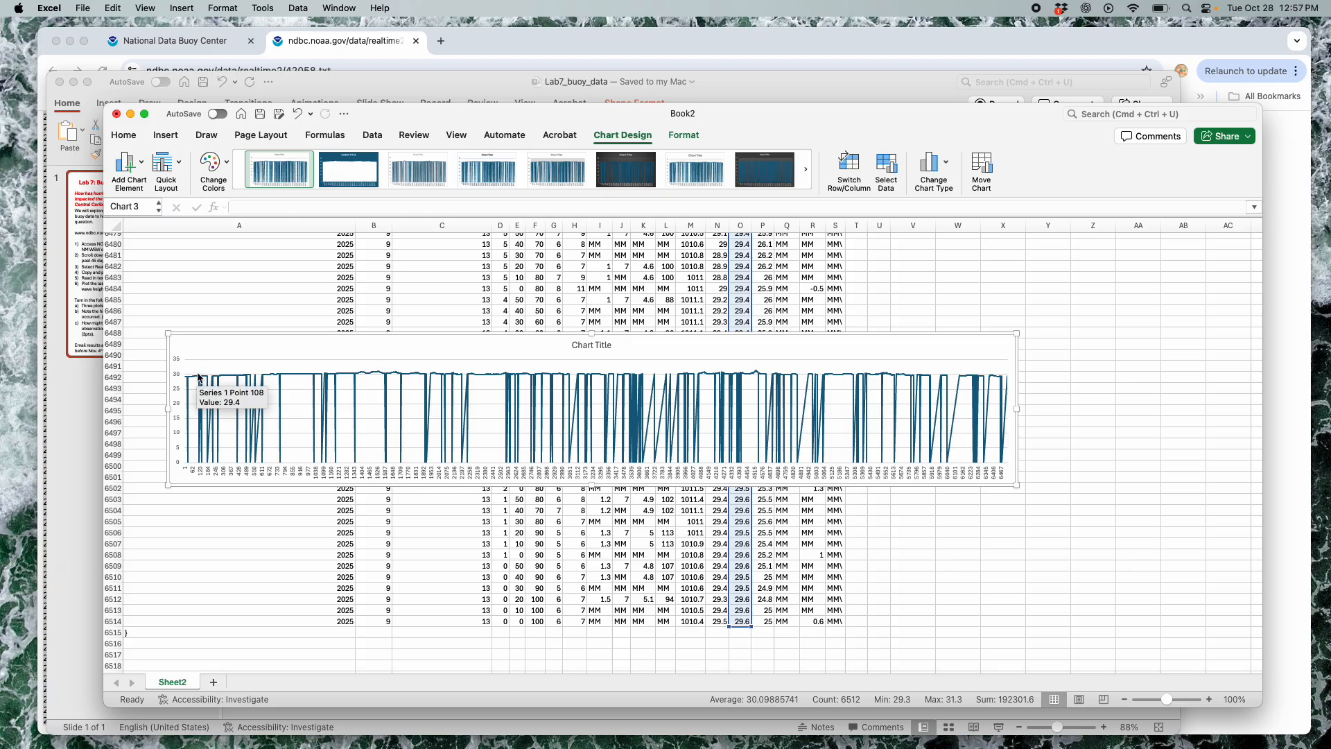
{"action": "mouse_move", "coordinate": [189, 470]}
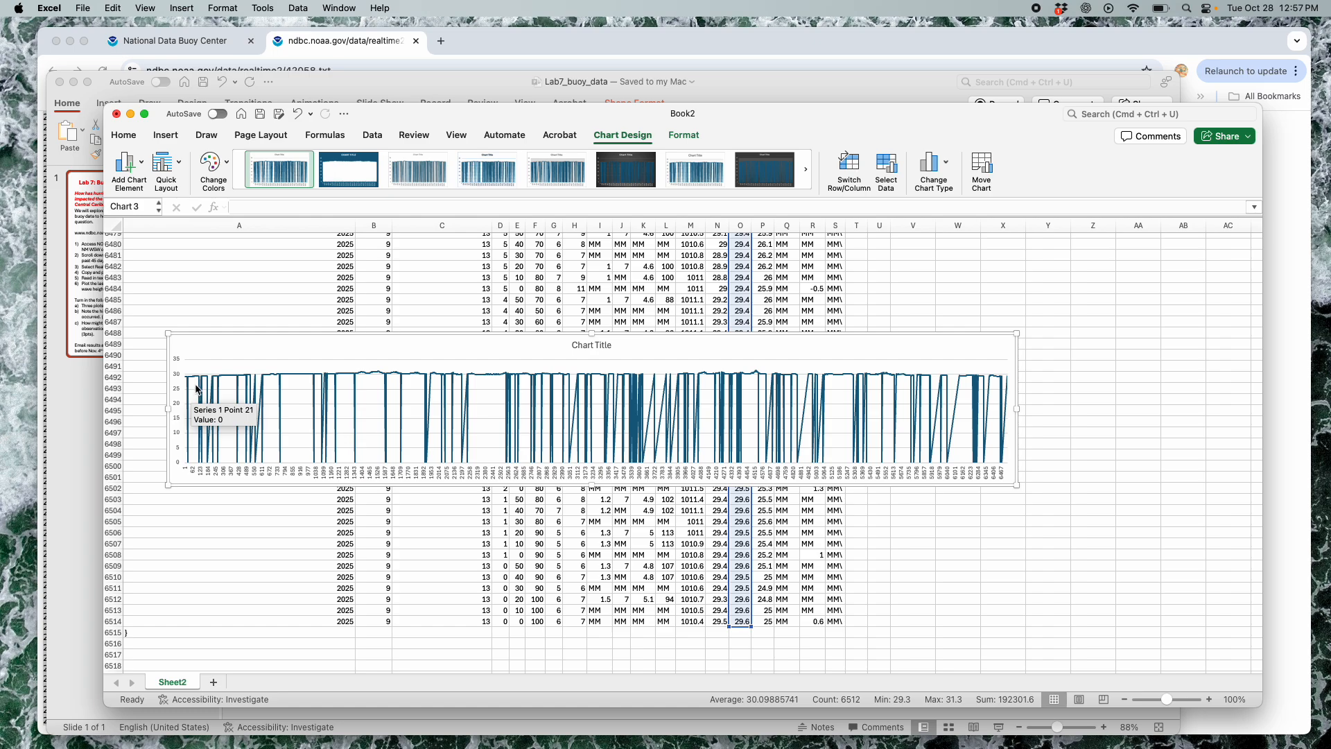
Set the minimum bound of the WTMP chart's vertical axis to 28, then raise it to 29
{"action": "right_click", "coordinate": [177, 360]}
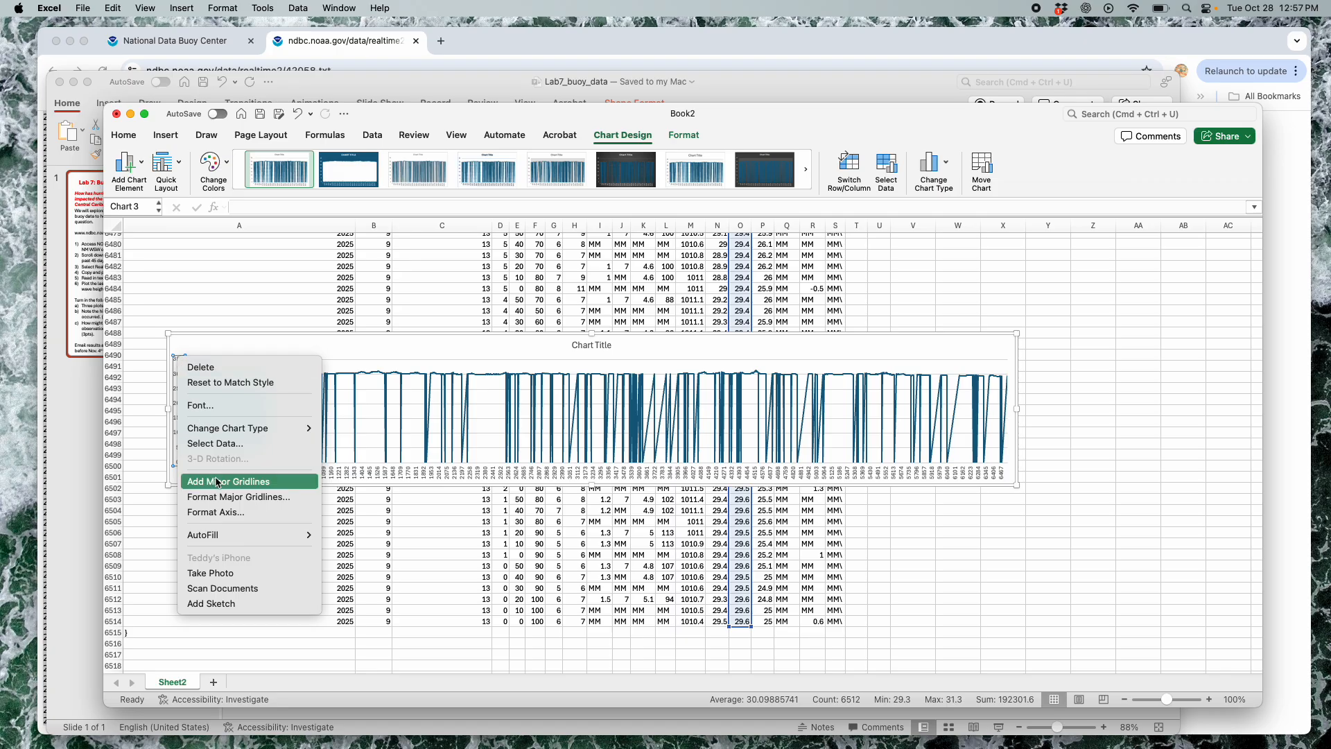
{"action": "left_click", "coordinate": [225, 513]}
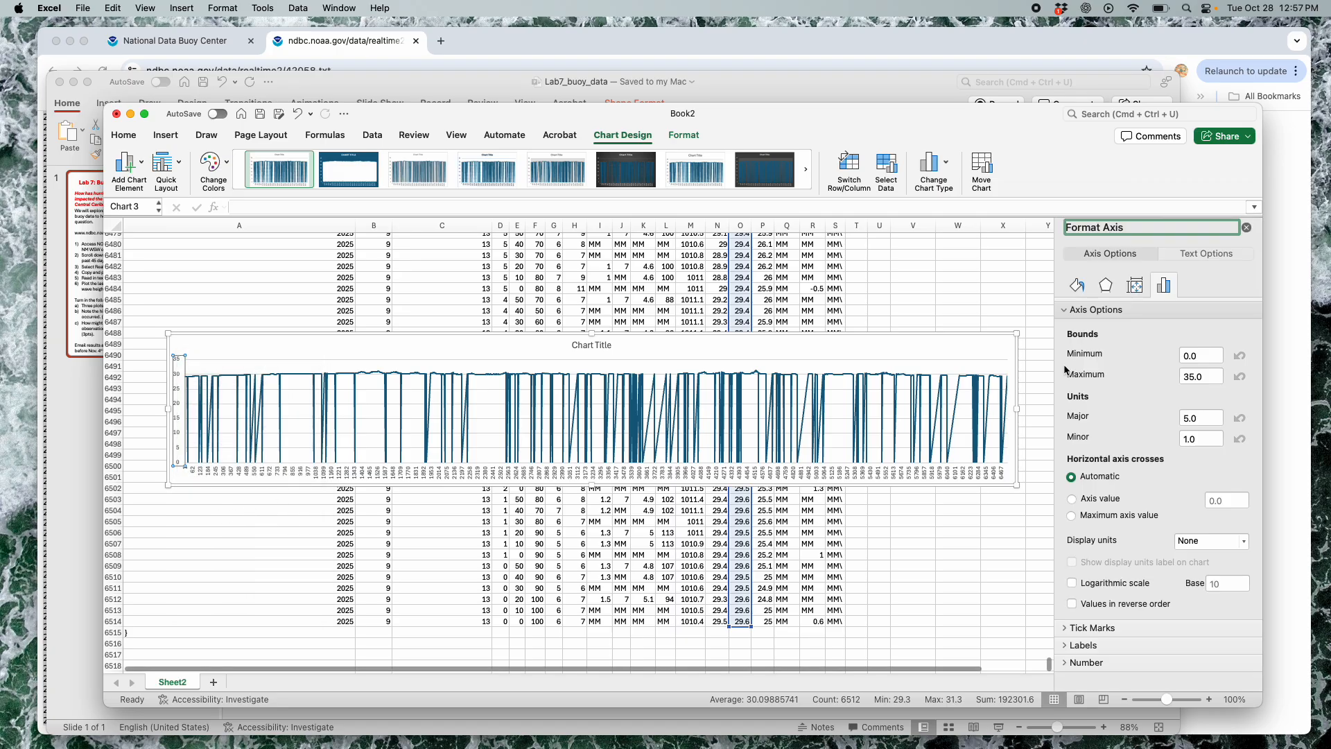
{"action": "left_click", "coordinate": [1203, 357]}
{"action": "type", "text": "28"}
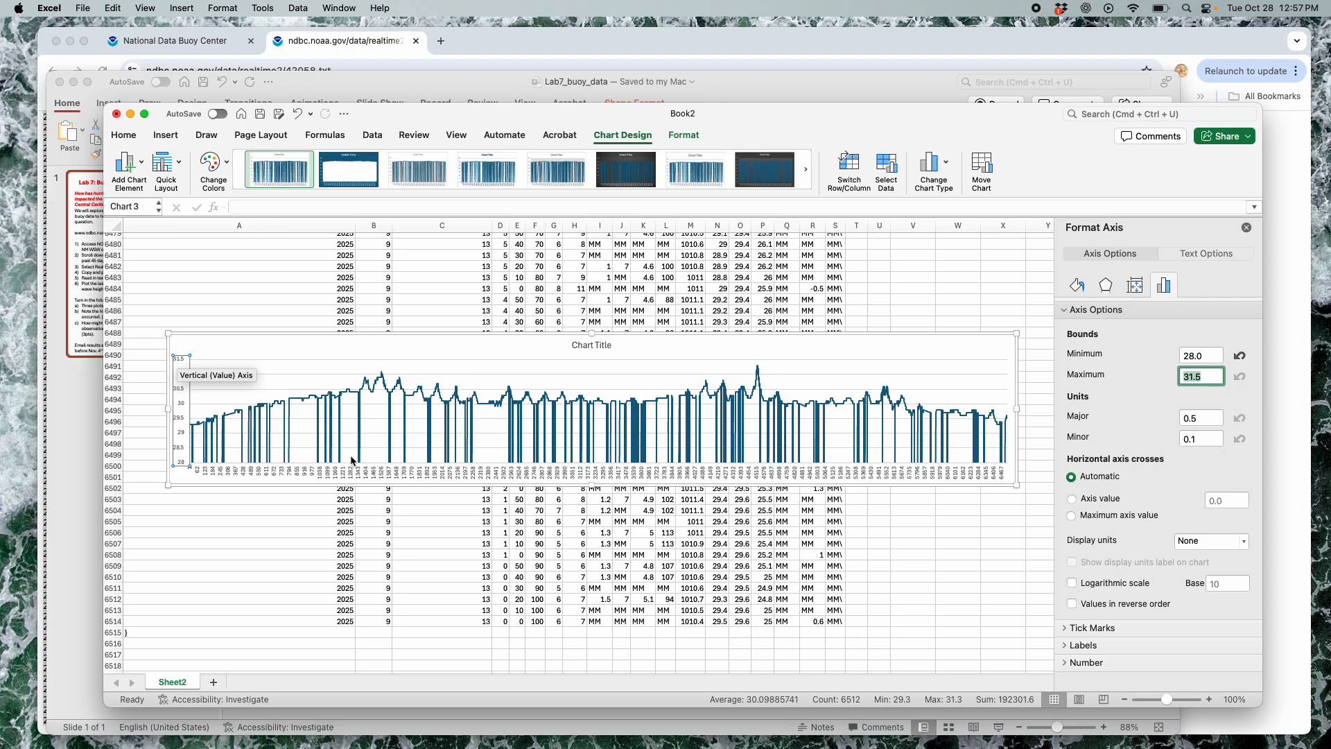
{"action": "left_click", "coordinate": [1201, 356]}
{"action": "type", "text": "2"}
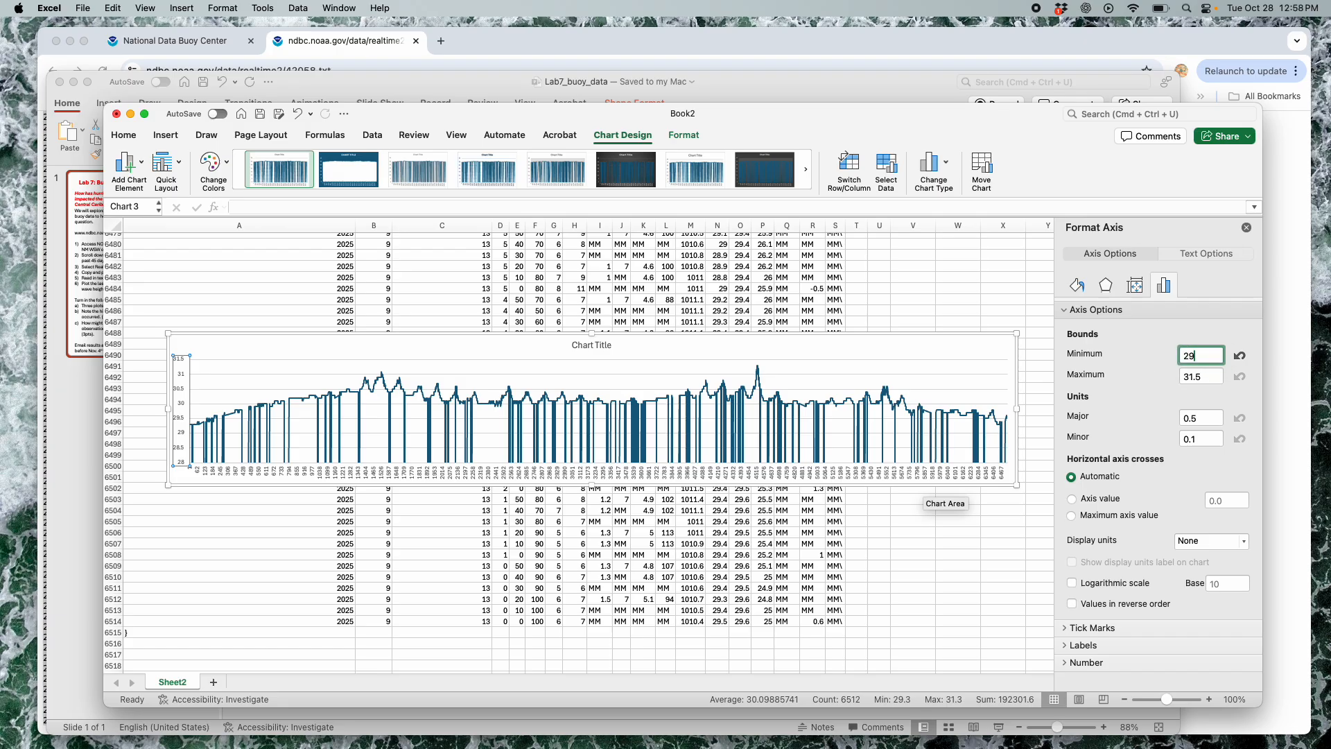
{"action": "type", "text": "9"}
{"action": "left_click", "coordinate": [1199, 417]}
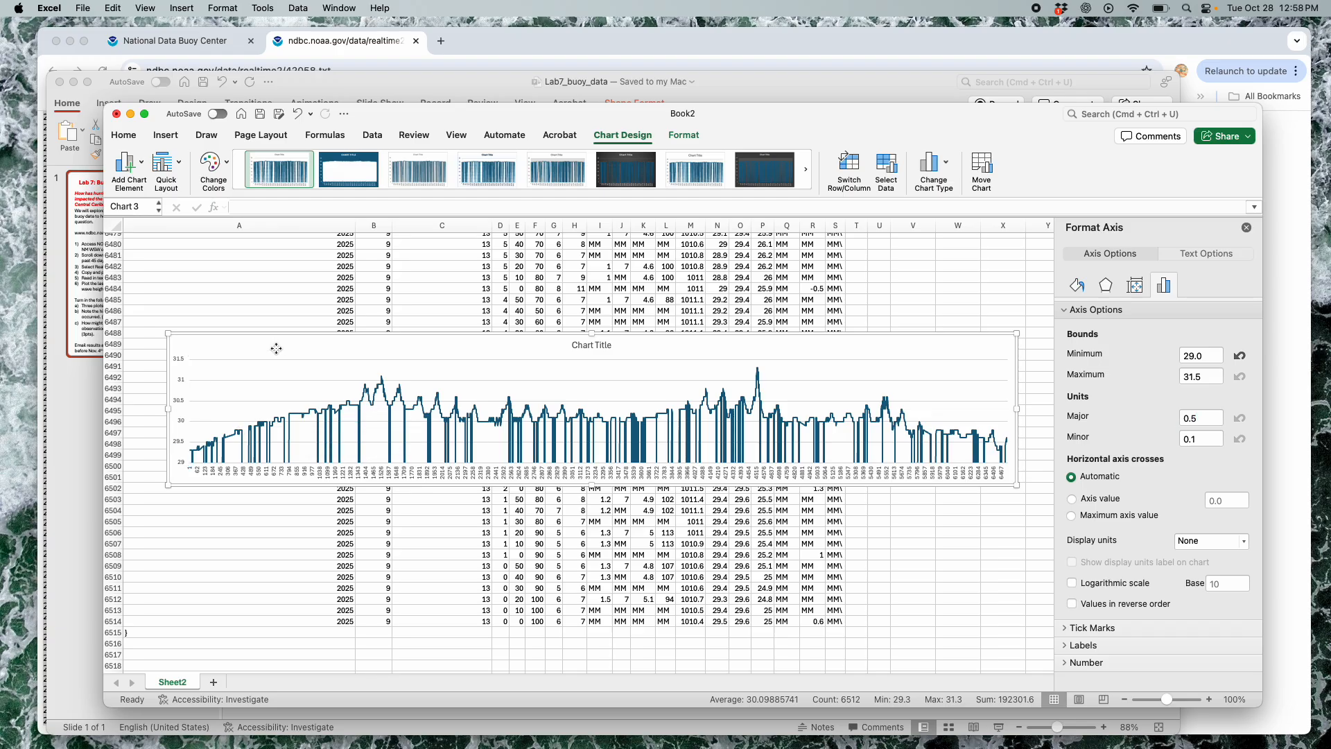
Title the WTMP chart "SST" and move it down to start at about row 497, closing the formatting options
{"action": "left_click_drag", "start_coordinate": [277, 348], "coordinate": [278, 387]}
{"action": "left_click", "coordinate": [594, 383]}
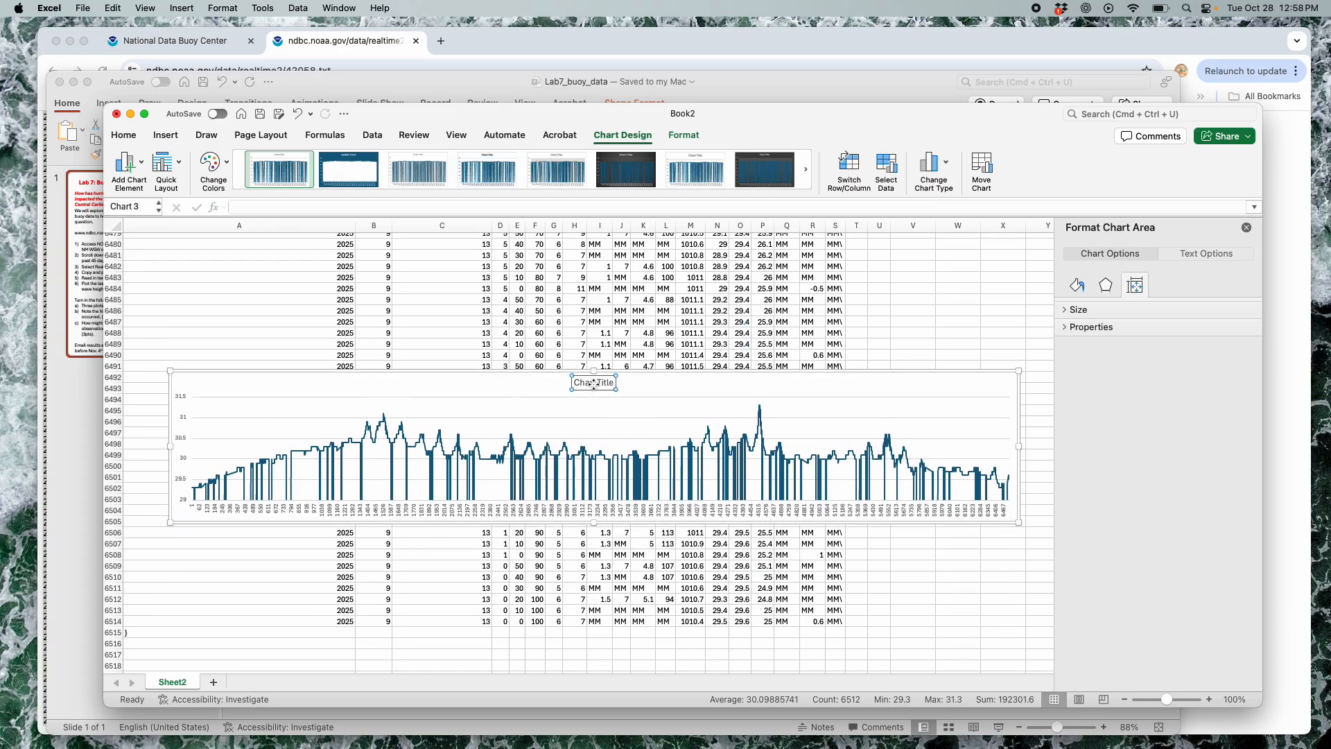
{"action": "triple_click", "coordinate": [587, 383]}
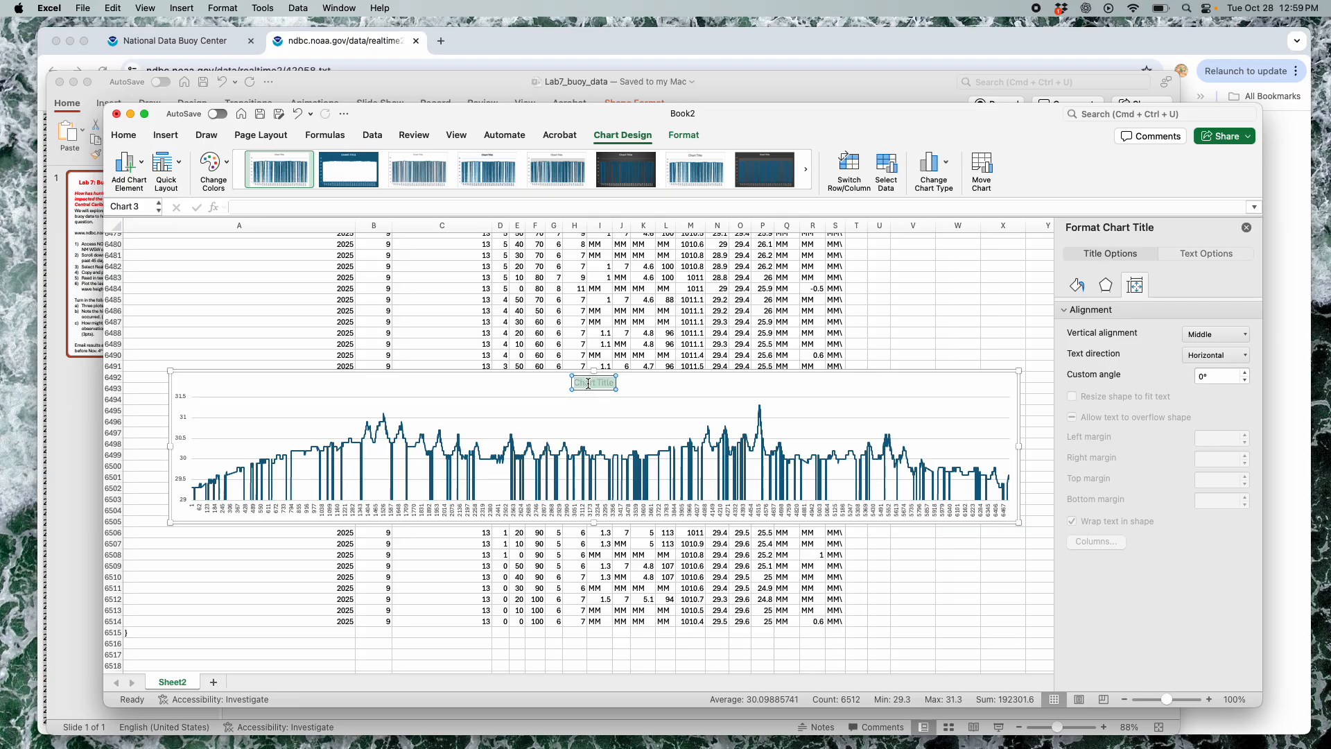
{"action": "key", "text": "BackSpace"}
{"action": "type", "text": "SST"}
{"action": "left_click", "coordinate": [652, 393]}
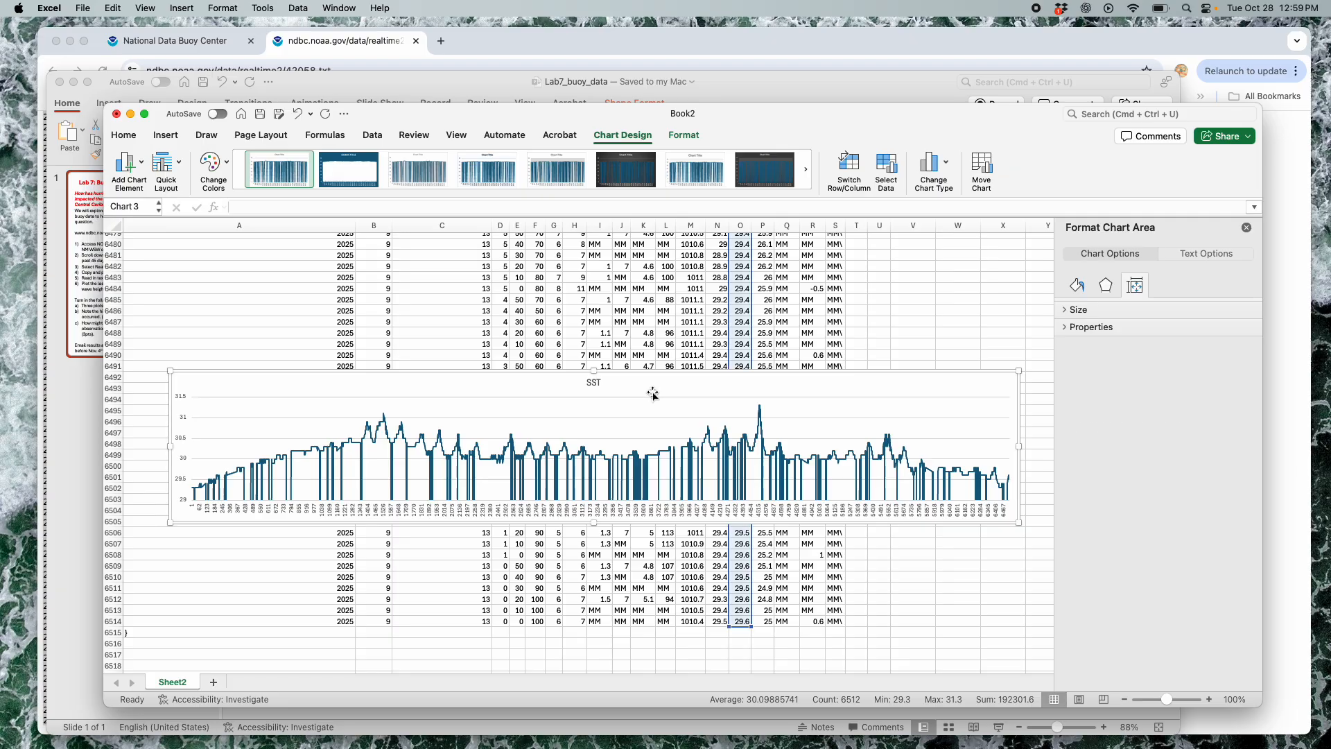
{"action": "left_click_drag", "start_coordinate": [676, 390], "coordinate": [680, 445]}
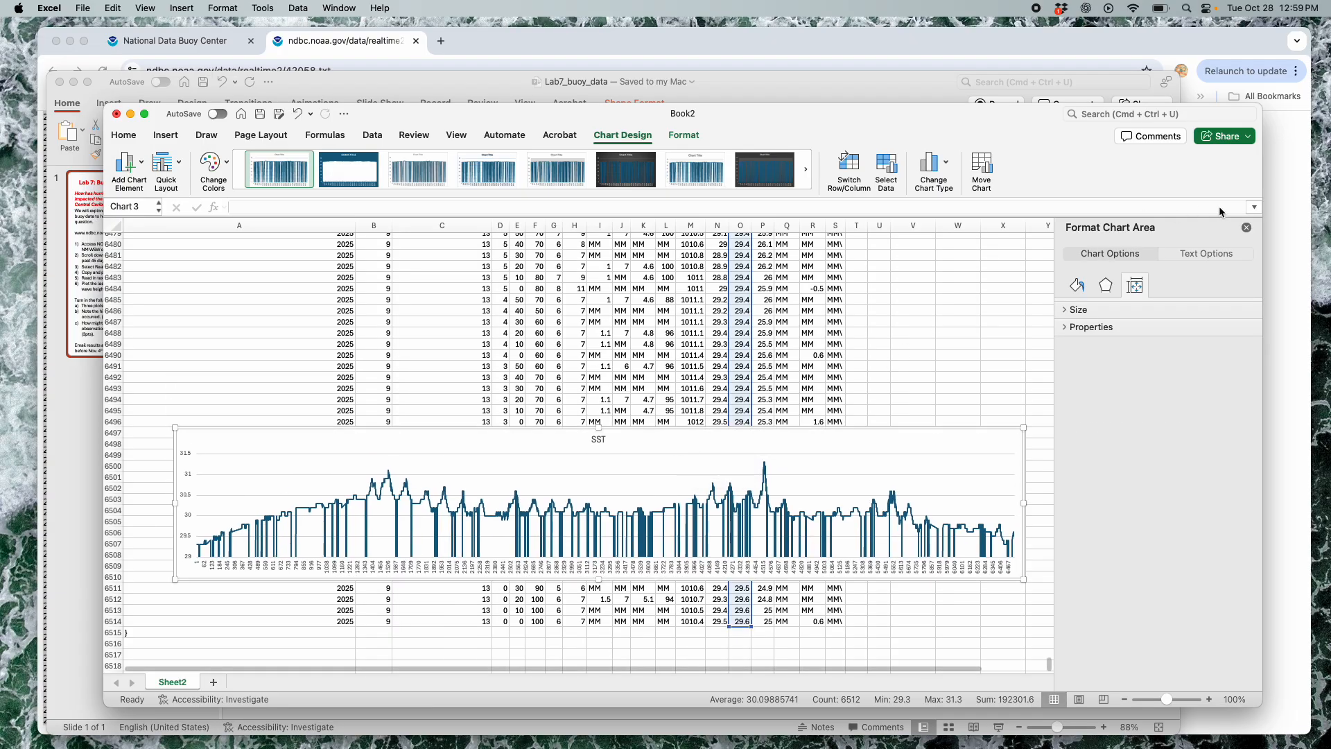
{"action": "left_click", "coordinate": [1246, 227]}
Move the wave height chart slightly down and toward column A so that it starts at about row 28
{"action": "scroll", "coordinate": [1053, 364], "scroll_direction": "up", "scroll_amount": 2}
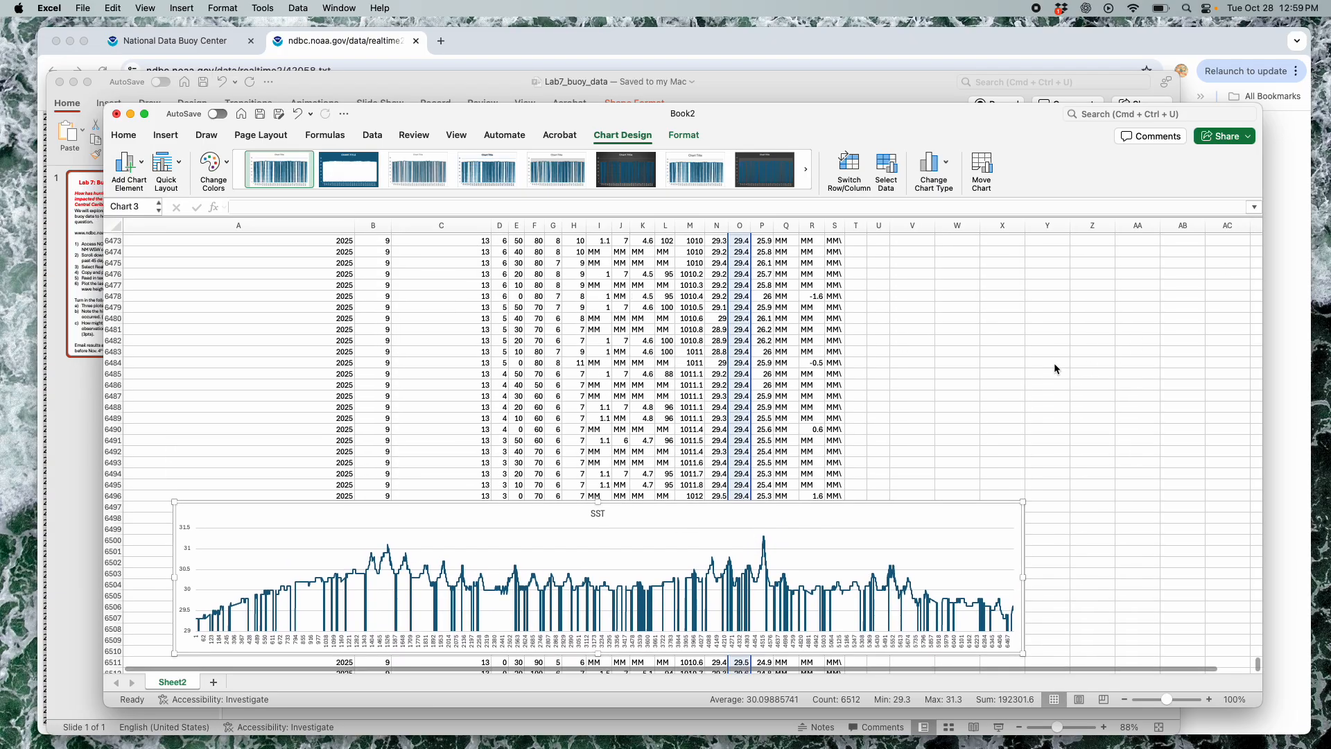
{"action": "scroll", "coordinate": [1054, 364], "scroll_direction": "up", "scroll_amount": 15}
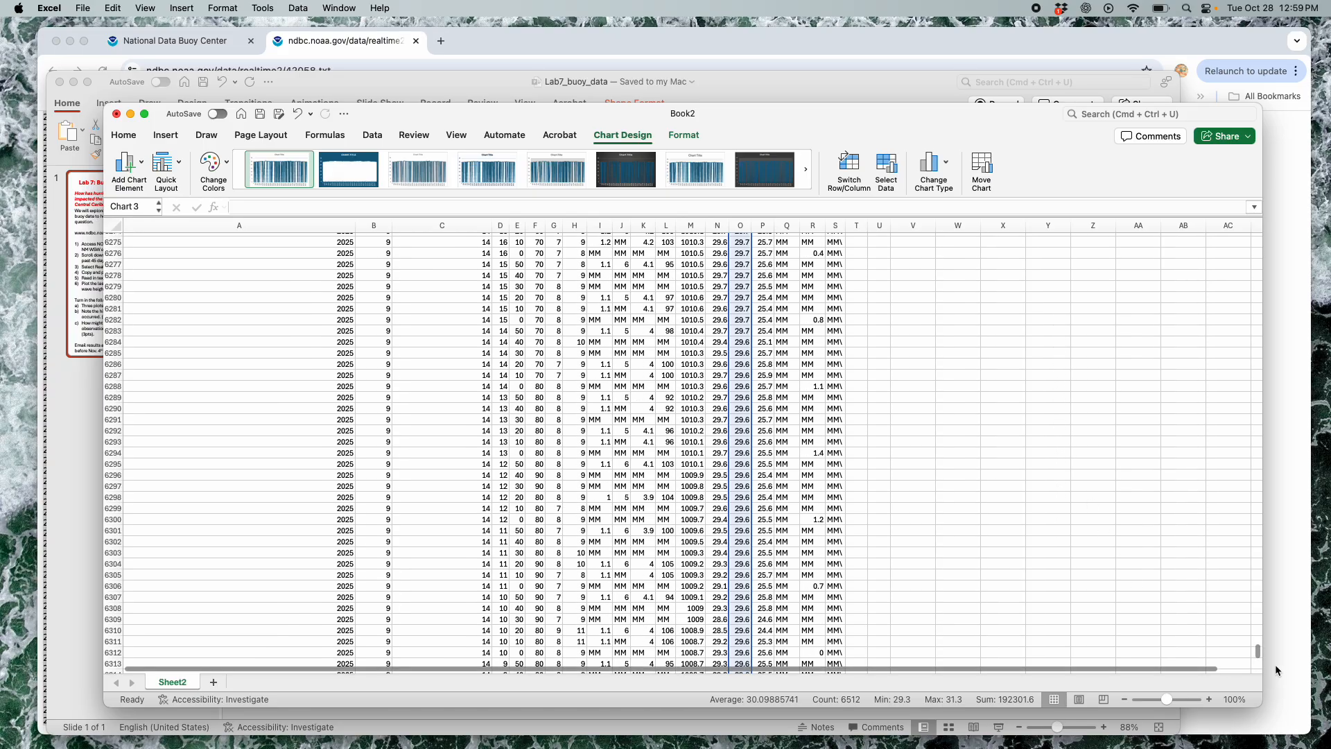
{"action": "left_click_drag", "start_coordinate": [1258, 649], "coordinate": [1240, 241]}
{"action": "scroll", "coordinate": [1240, 241], "scroll_direction": "down", "scroll_amount": 7}
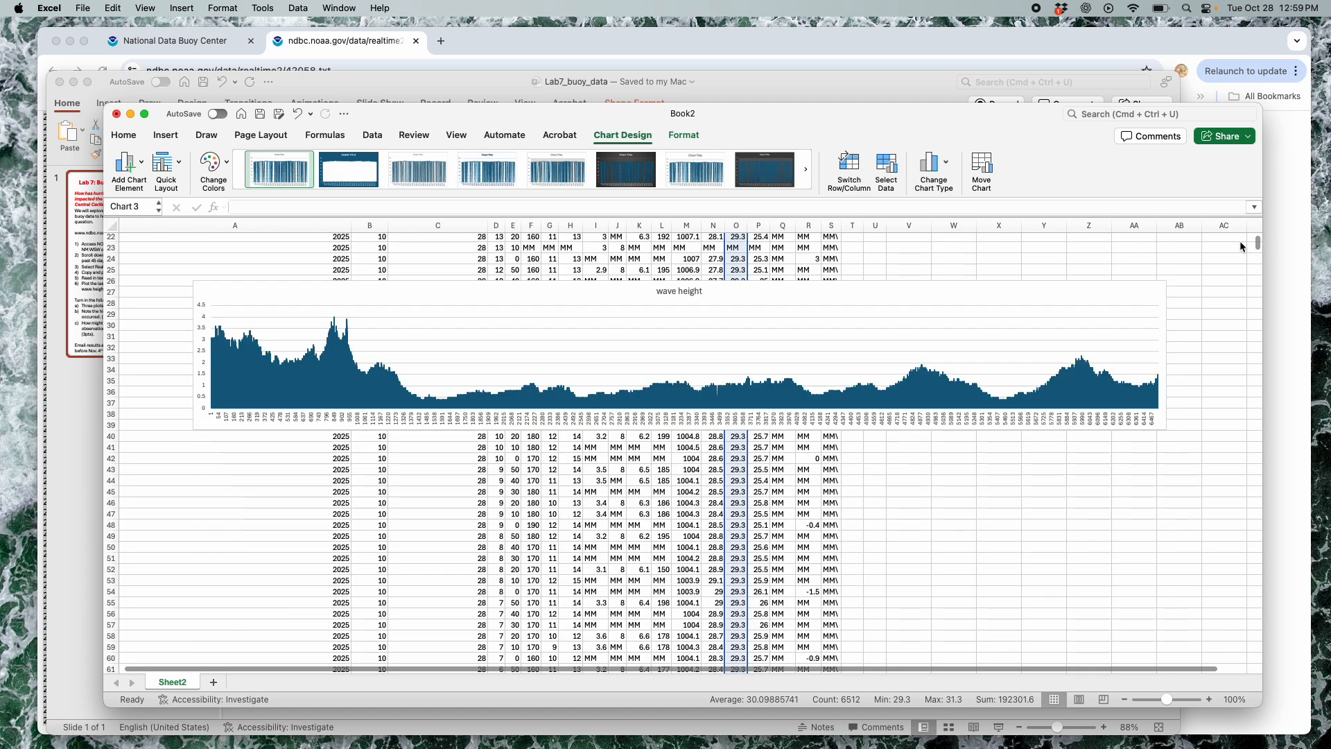
{"action": "left_click_drag", "start_coordinate": [732, 289], "coordinate": [713, 312]}
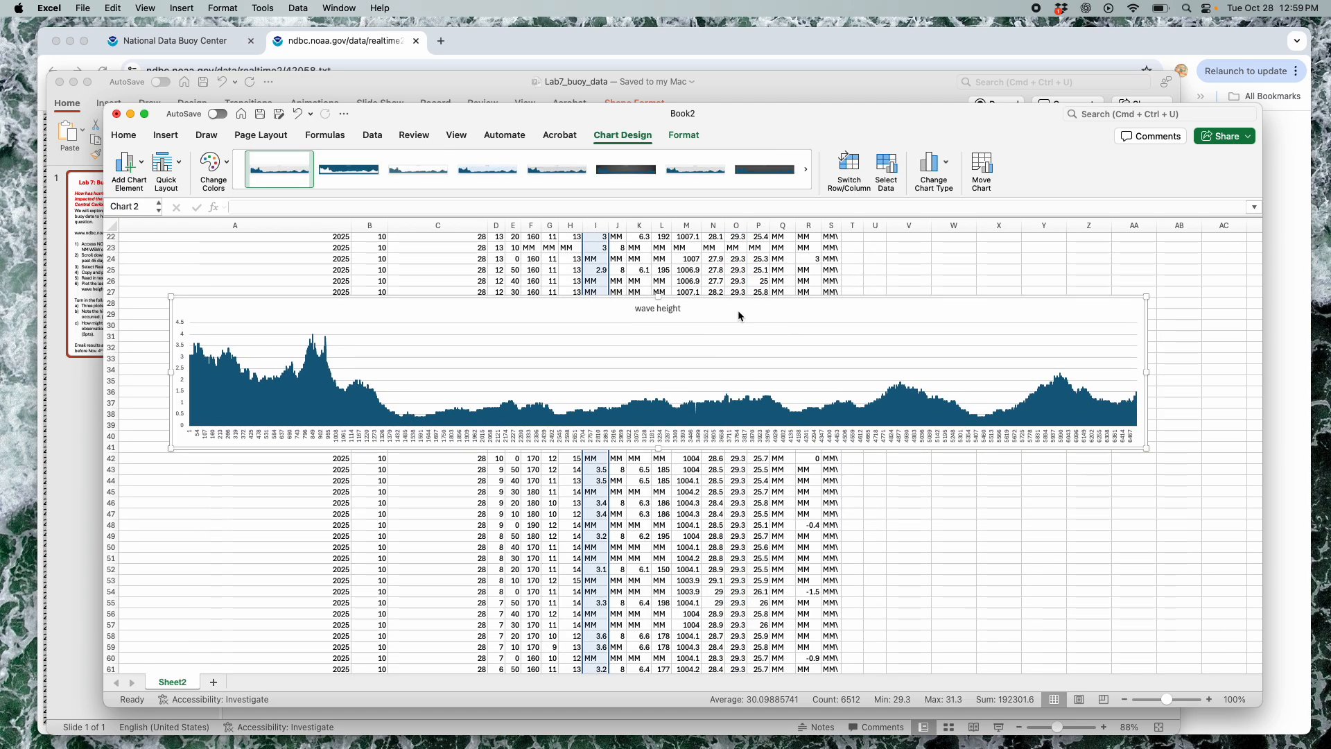
{"action": "right_click", "coordinate": [738, 310]}
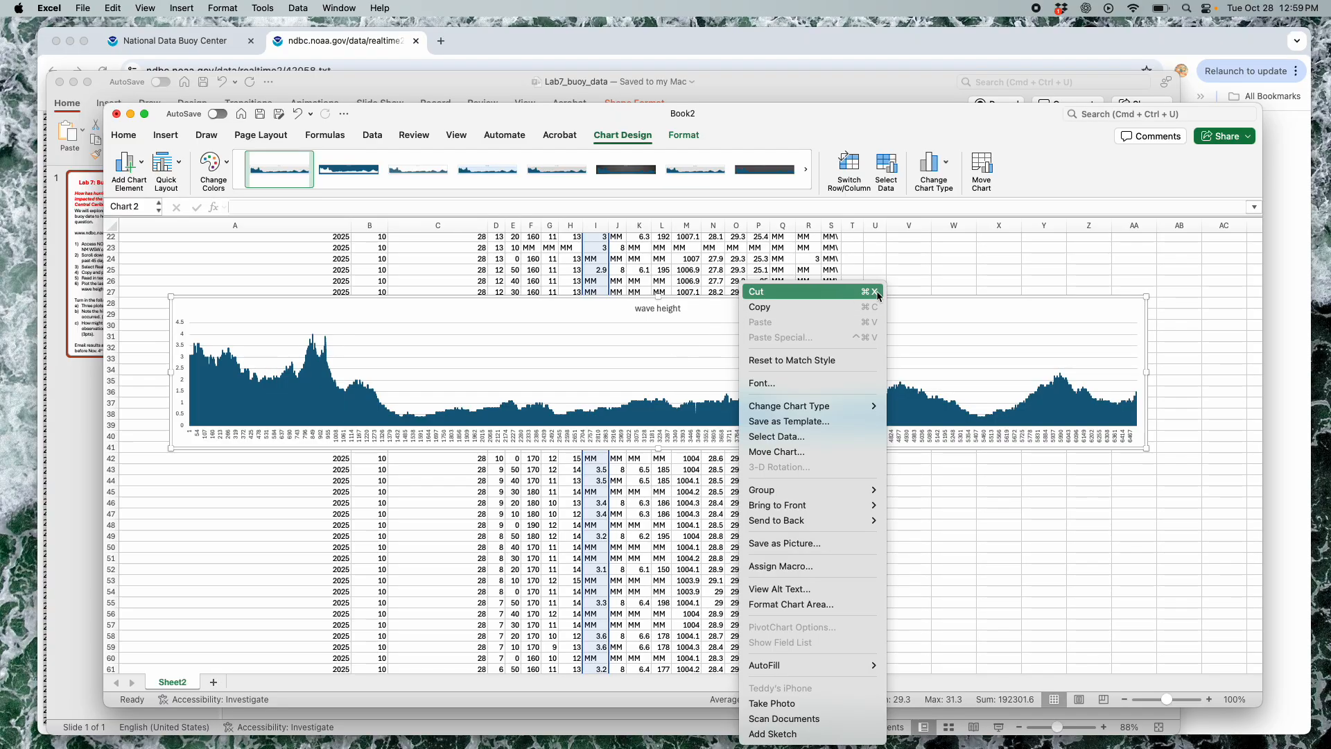
{"action": "left_click", "coordinate": [1062, 162]}
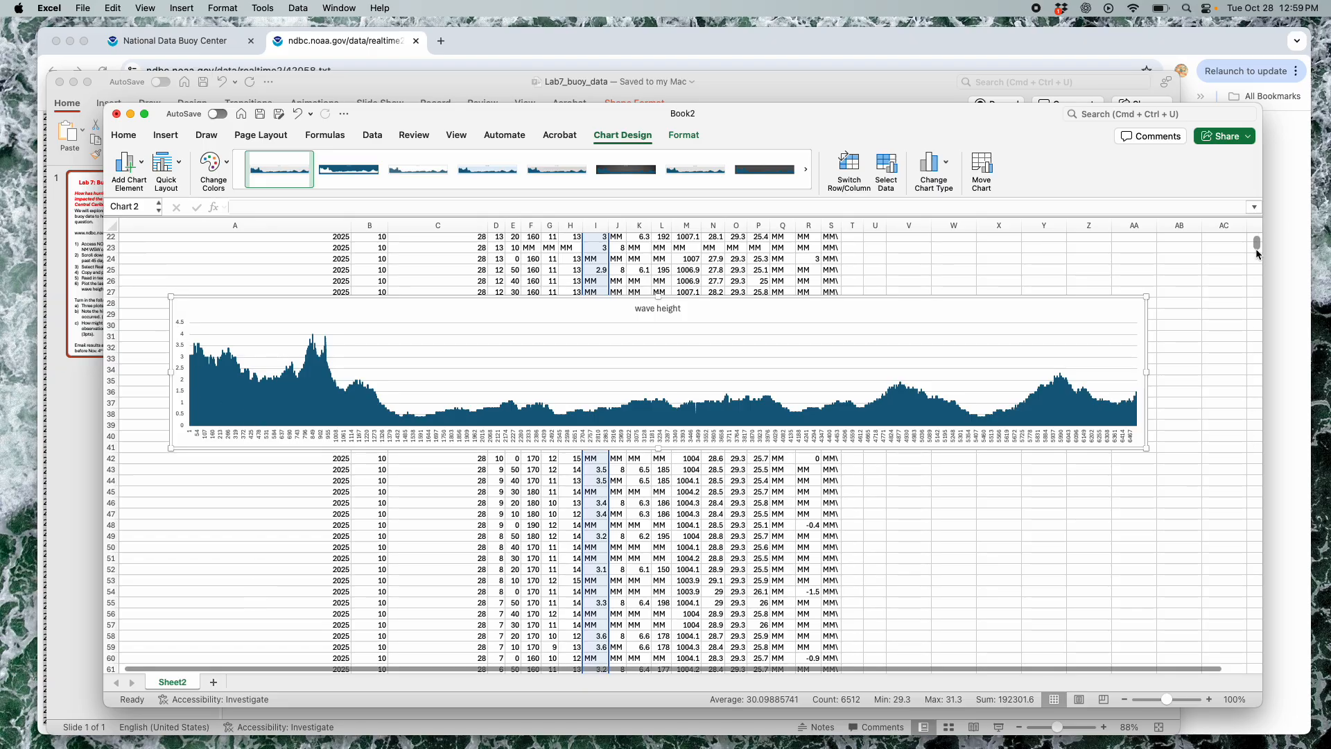
{"action": "left_click_drag", "start_coordinate": [1254, 249], "coordinate": [1266, 668]}
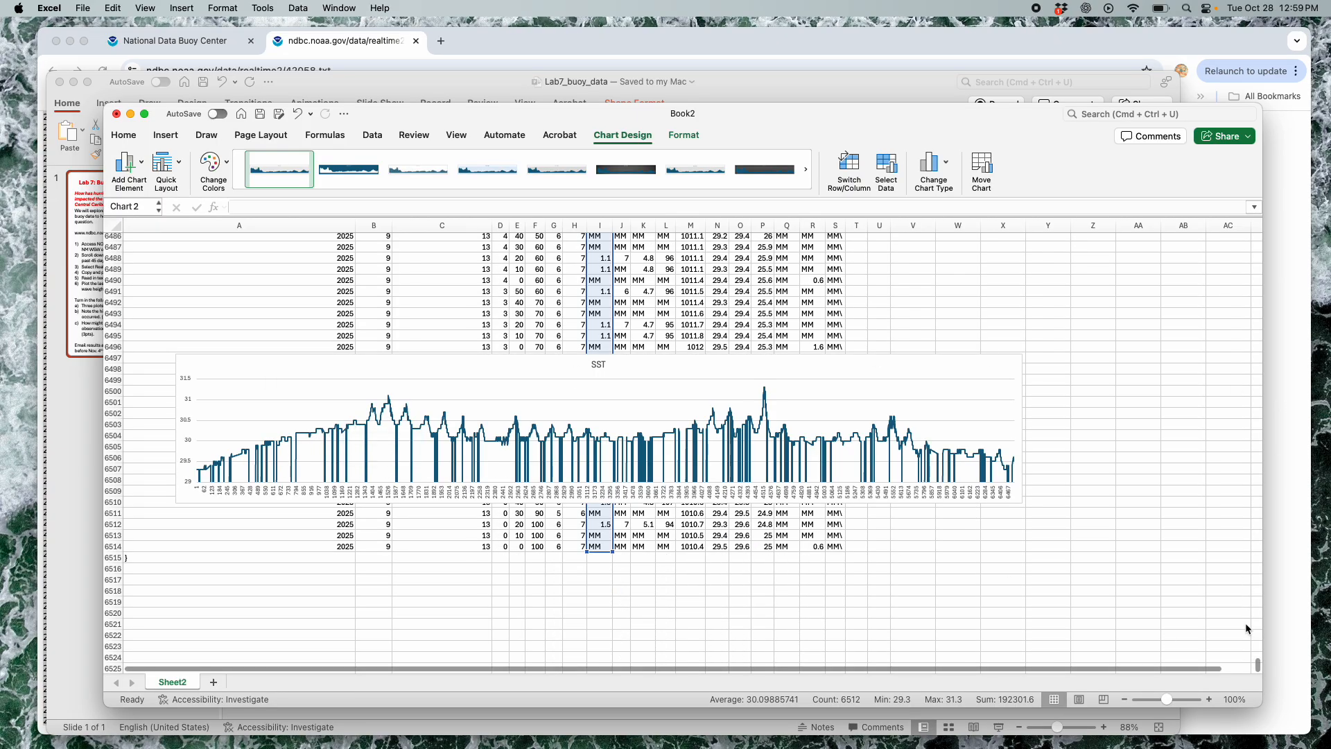
{"action": "left_click_drag", "start_coordinate": [1256, 664], "coordinate": [1259, 160]}
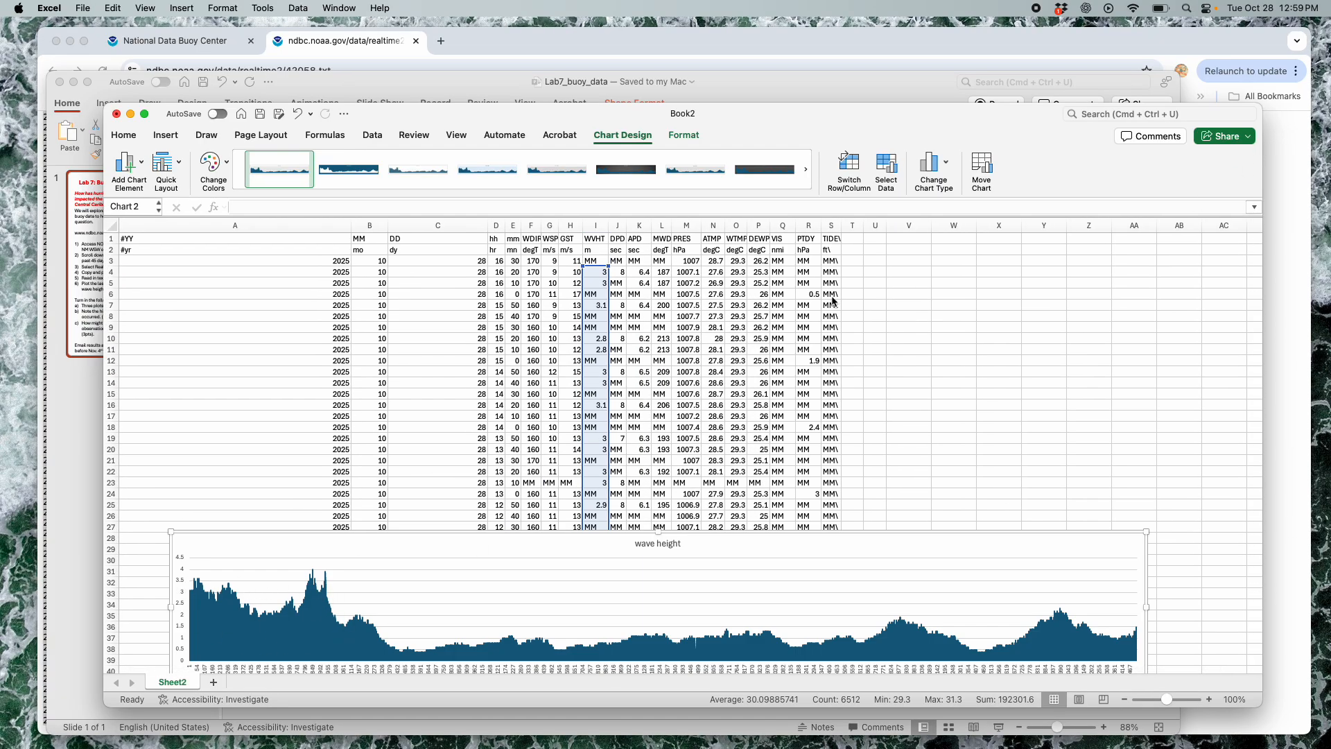
Plot the wind speed values from G3 to the last data row as a basic 2-D line chart, widened to span columns A to AC
{"action": "left_click_drag", "start_coordinate": [994, 340], "coordinate": [994, 349]}
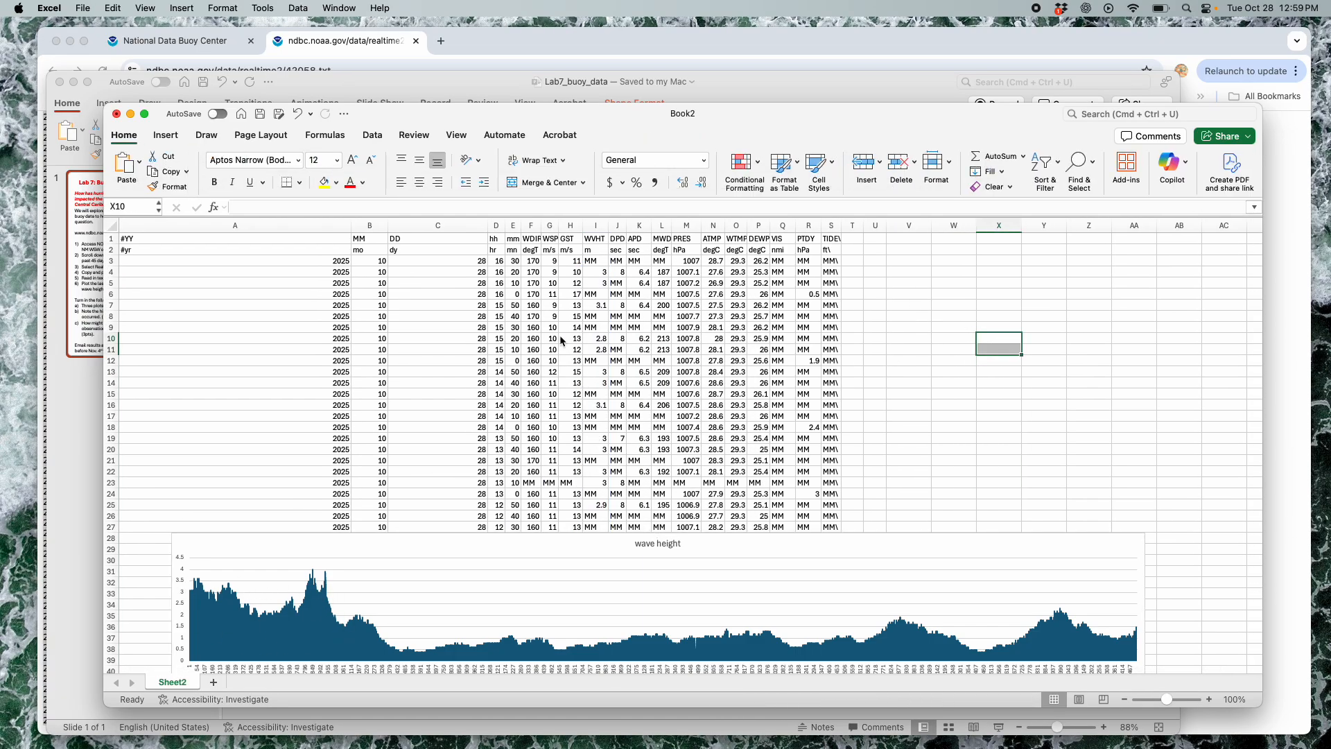
{"action": "left_click", "coordinate": [551, 262]}
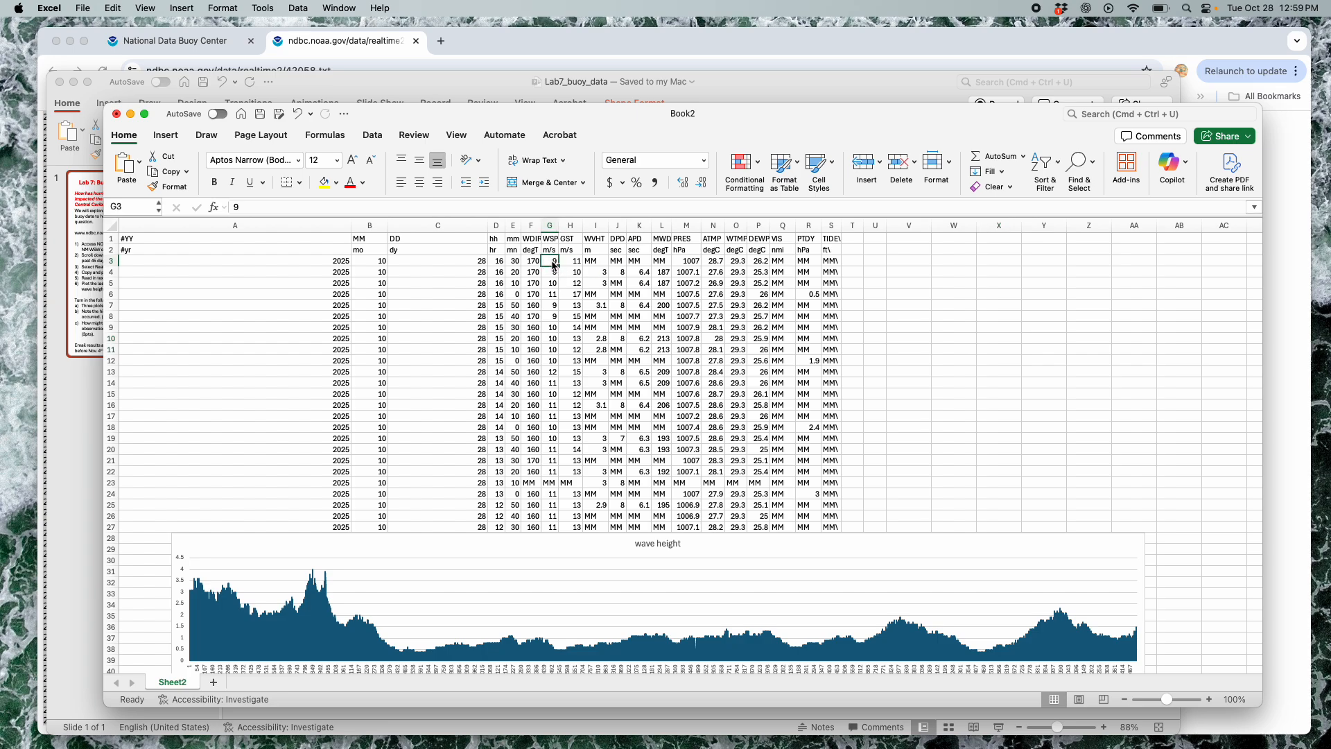
{"action": "key", "text": "super+shift+Down"}
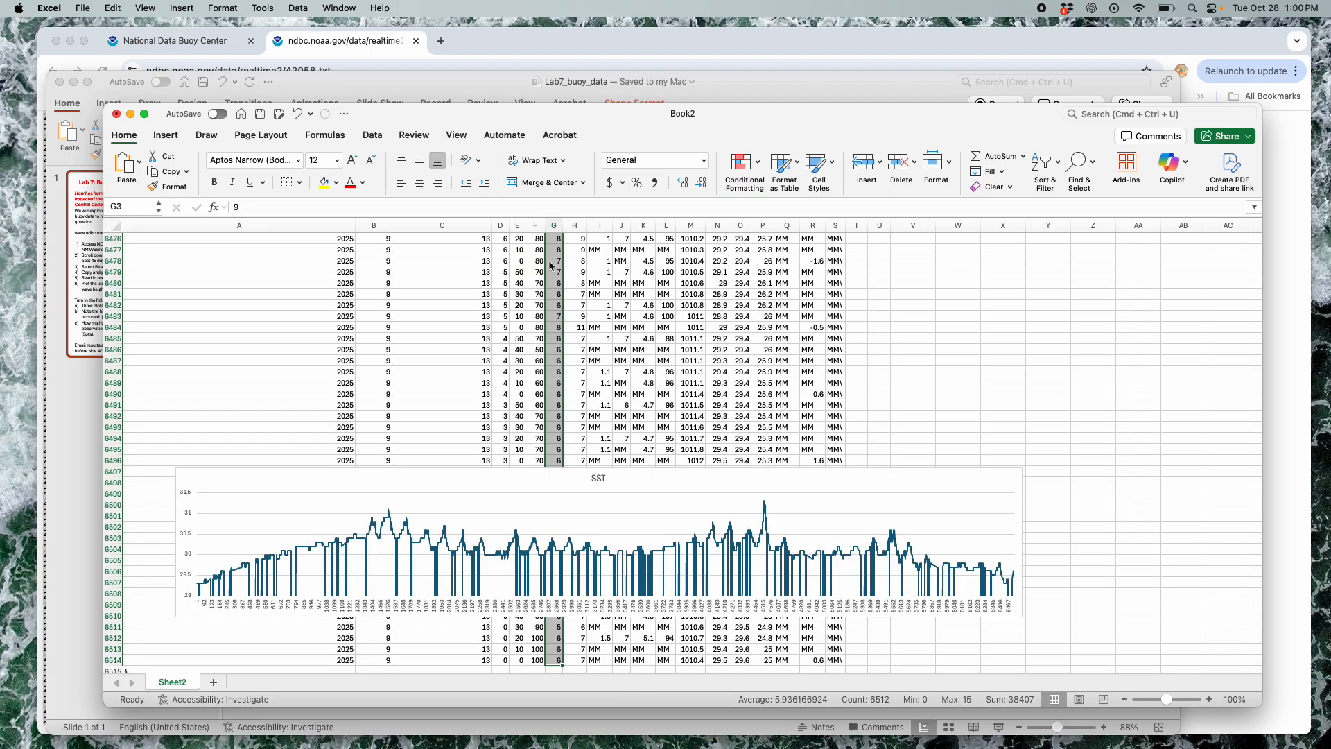
{"action": "left_click", "coordinate": [166, 136]}
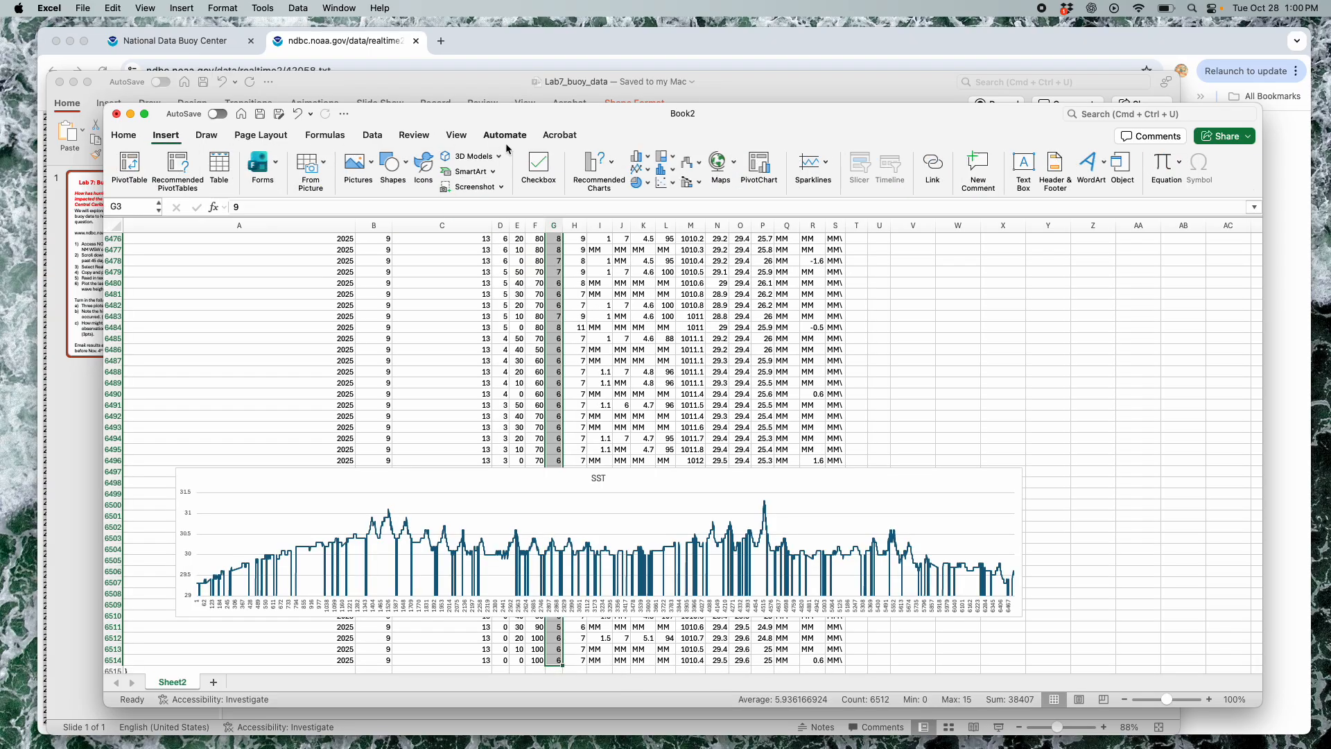
{"action": "left_click", "coordinate": [638, 168]}
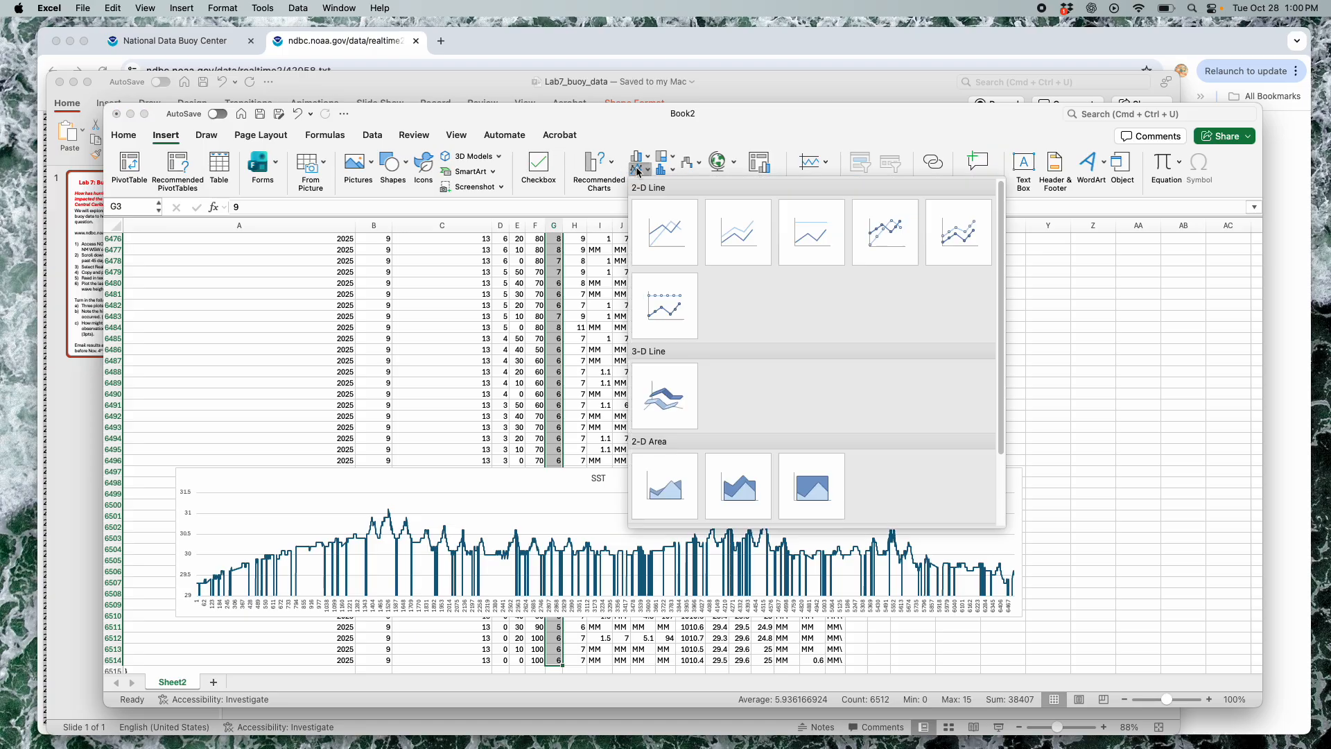
{"action": "left_click", "coordinate": [663, 238]}
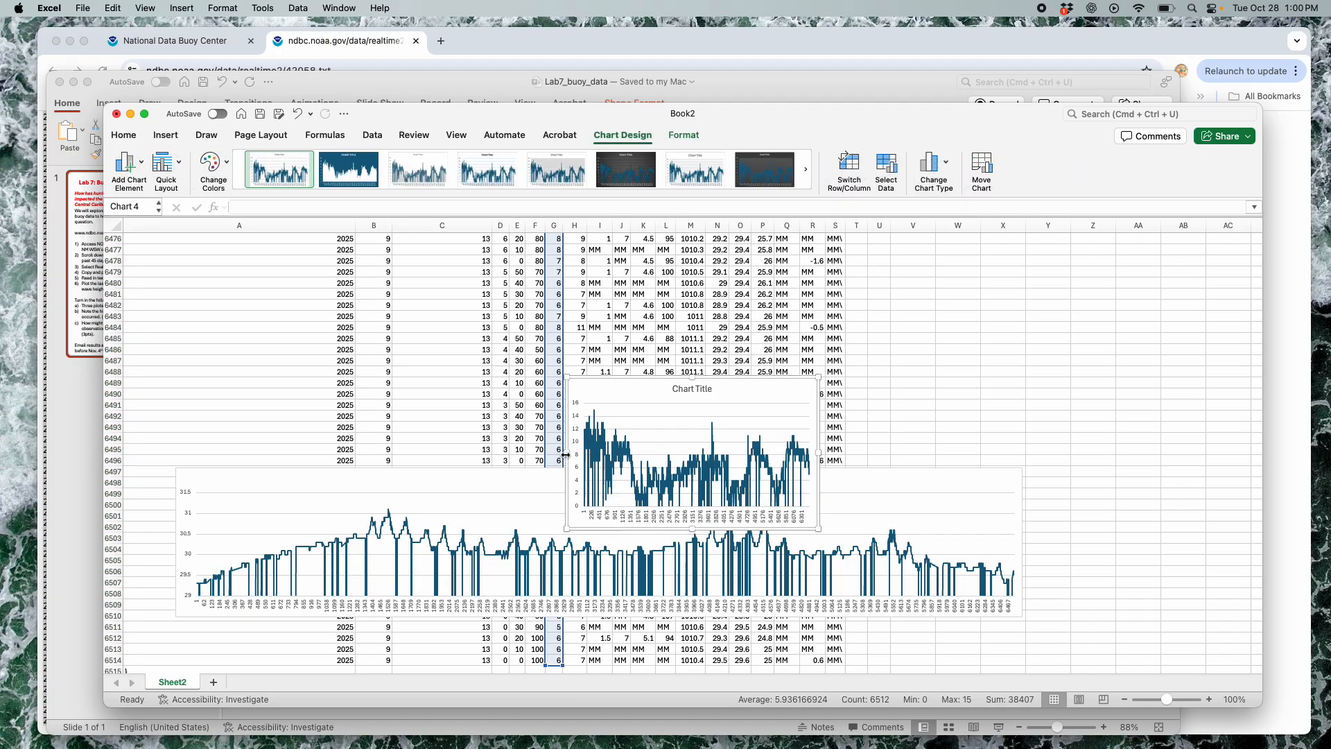
{"action": "left_click_drag", "start_coordinate": [566, 454], "coordinate": [154, 454]}
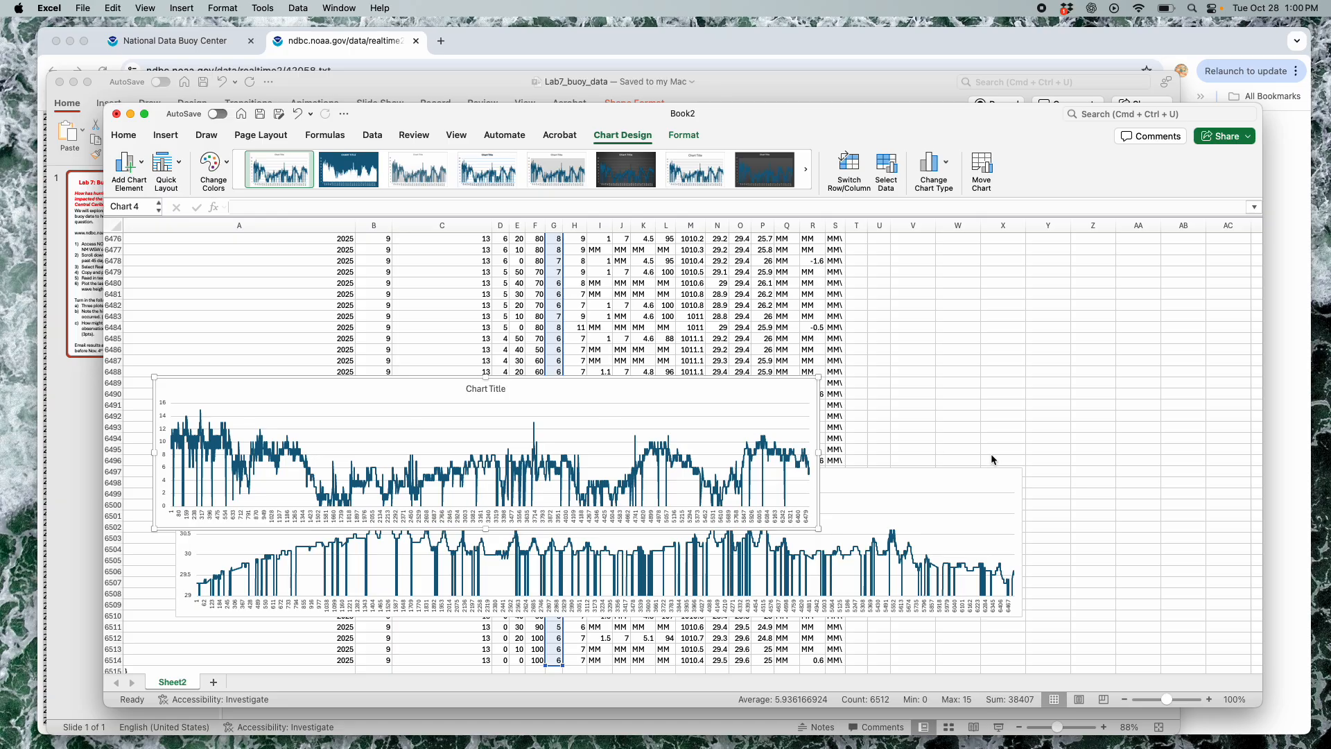
{"action": "left_click_drag", "start_coordinate": [819, 451], "coordinate": [1219, 483]}
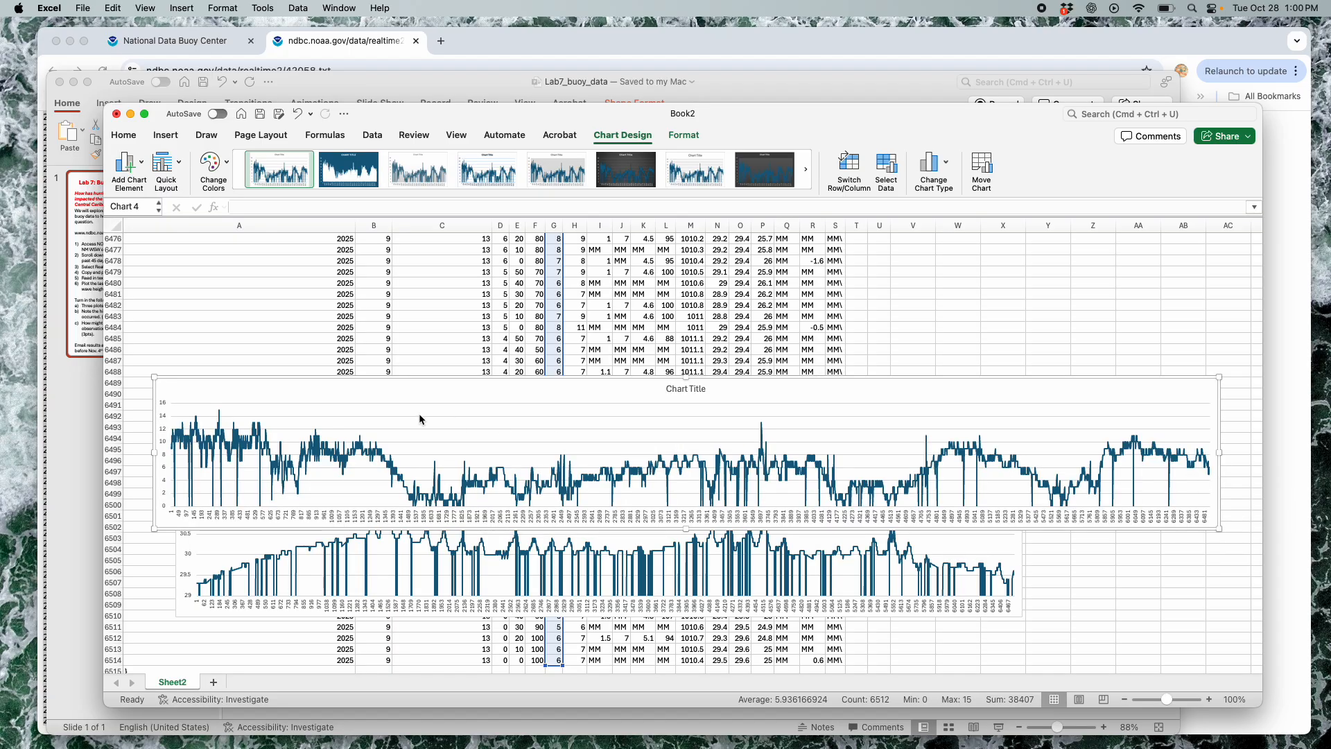
Switch to Chrome, search Google in a new tab for "12 meters per second to mph", and minimize the browser to return to Excel
{"action": "mouse_move", "coordinate": [309, 447]}
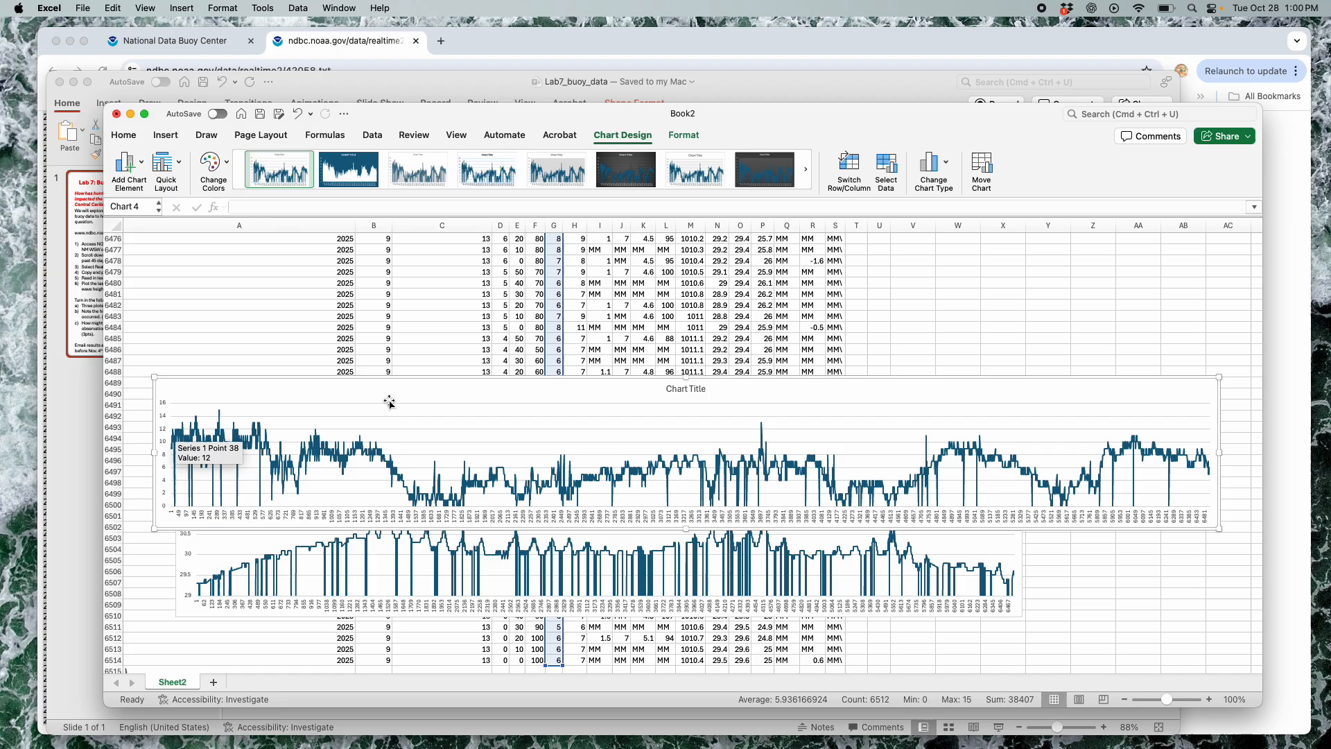
{"action": "key", "text": "super+Tab"}
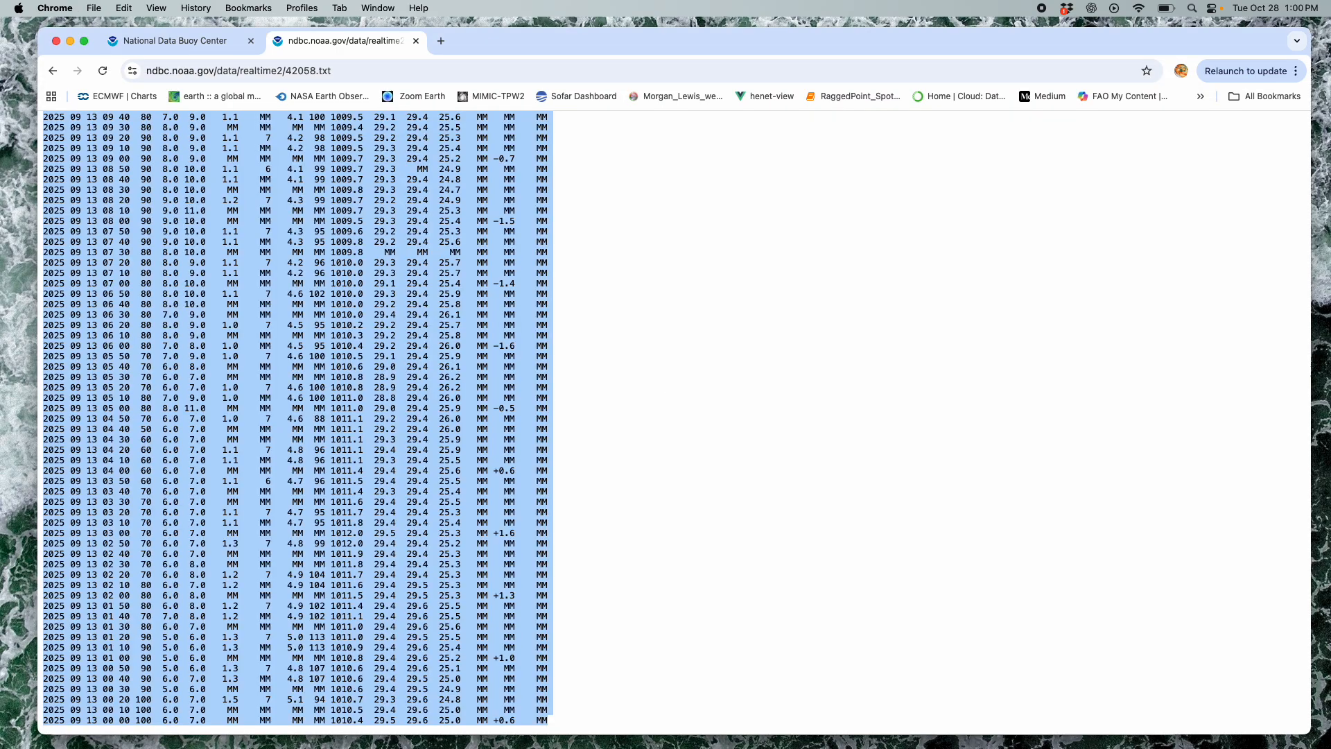
{"action": "left_click", "coordinate": [441, 40]}
{"action": "type", "text": "12"}
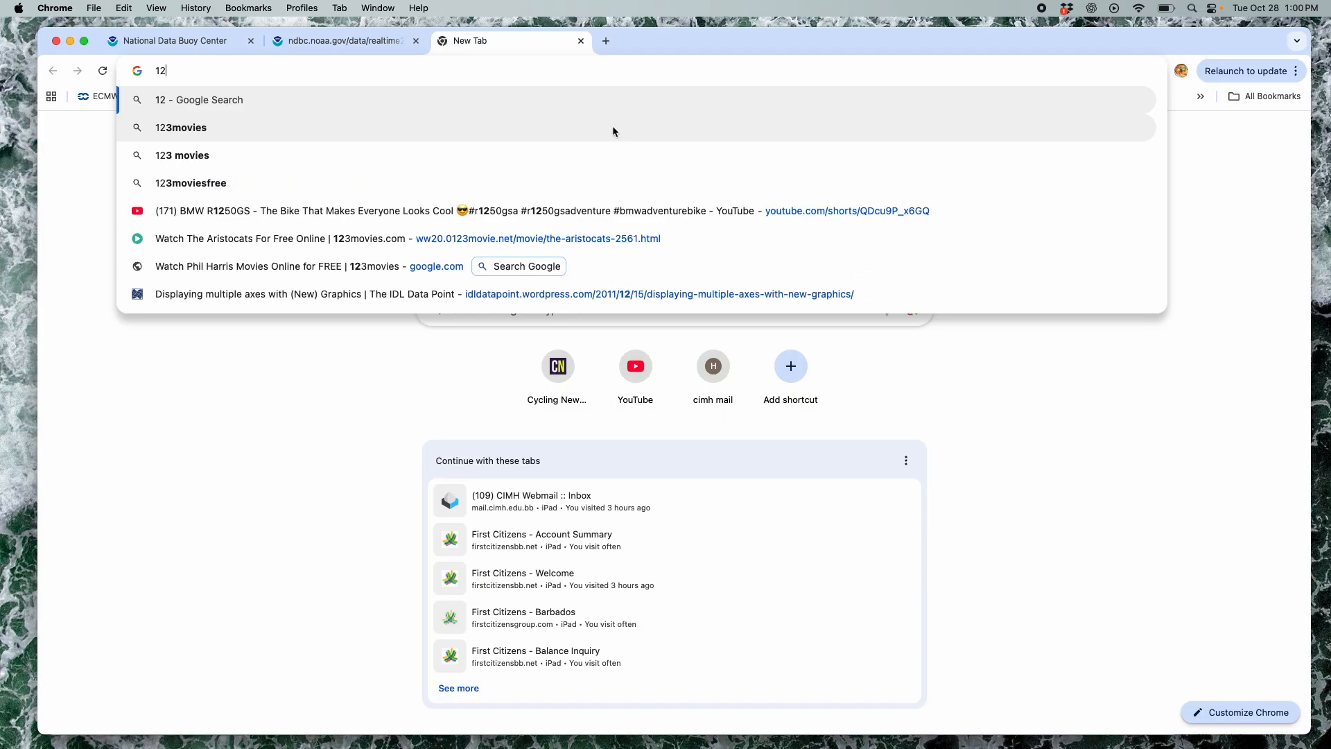
{"action": "type", "text": " meters oer"}
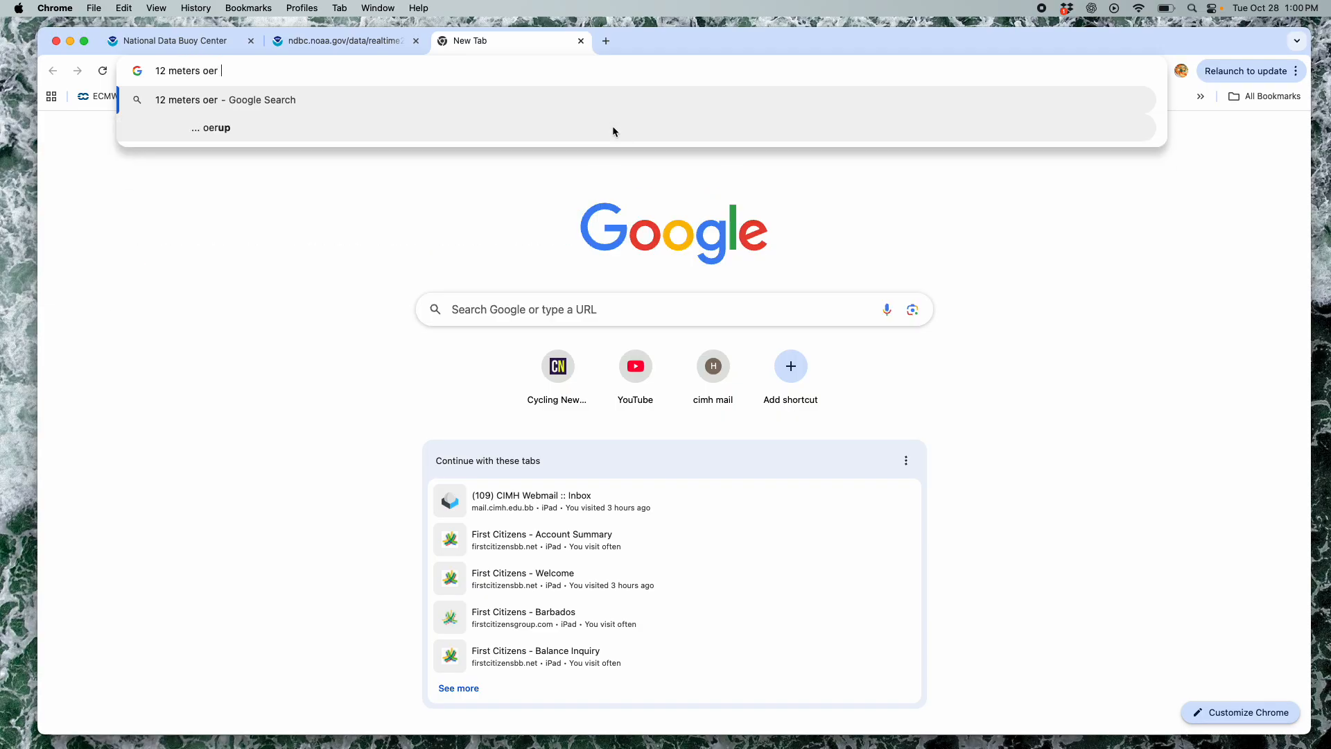
{"action": "key", "text": "BackSpace"}
{"action": "key", "text": "BackSpace"}
{"action": "key", "text": "BackSpace"}
{"action": "type", "text": "per second"}
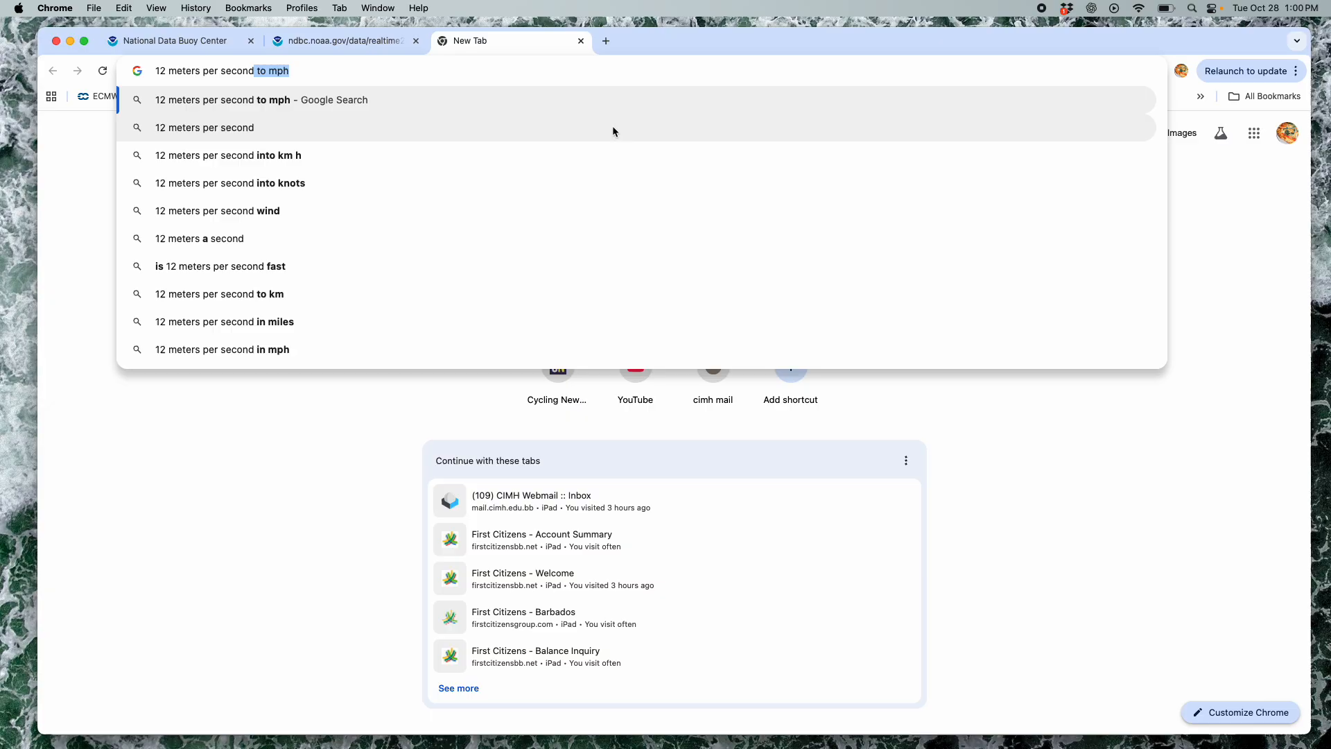
{"action": "key", "text": "Return"}
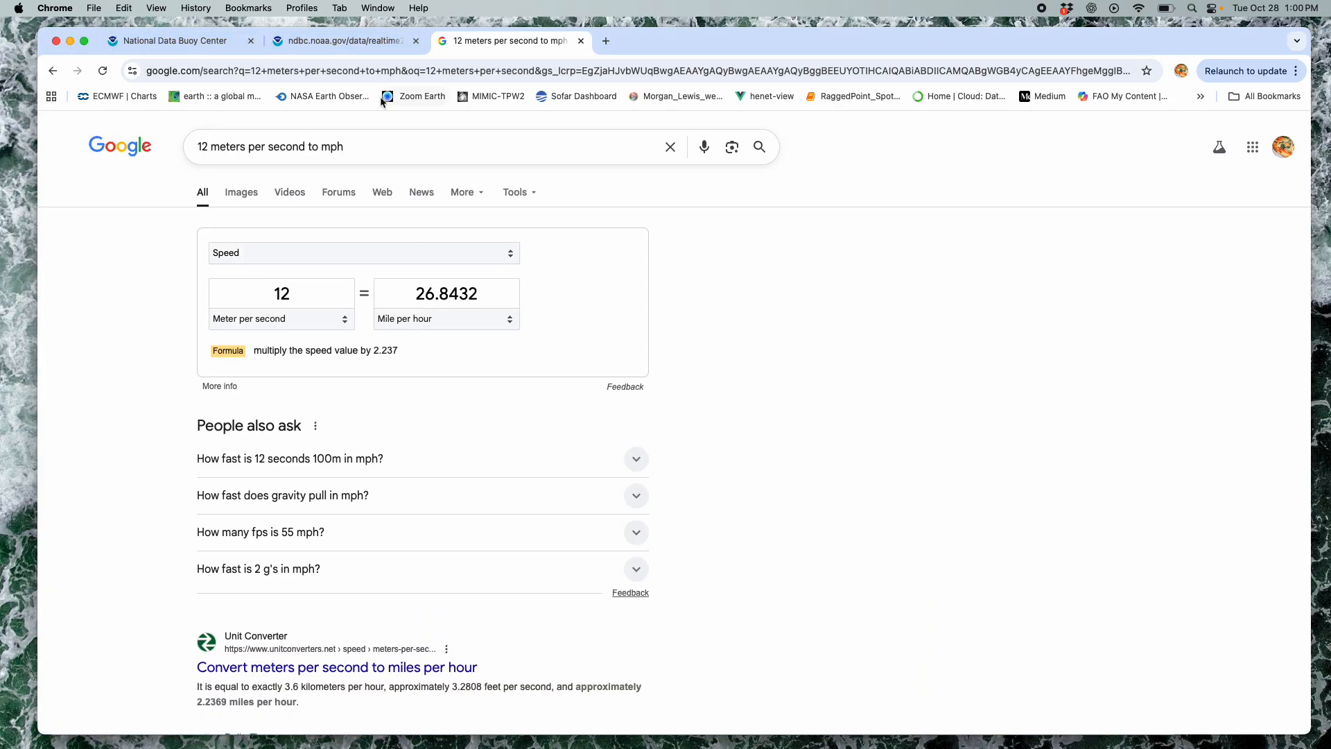
{"action": "left_click", "coordinate": [70, 41]}
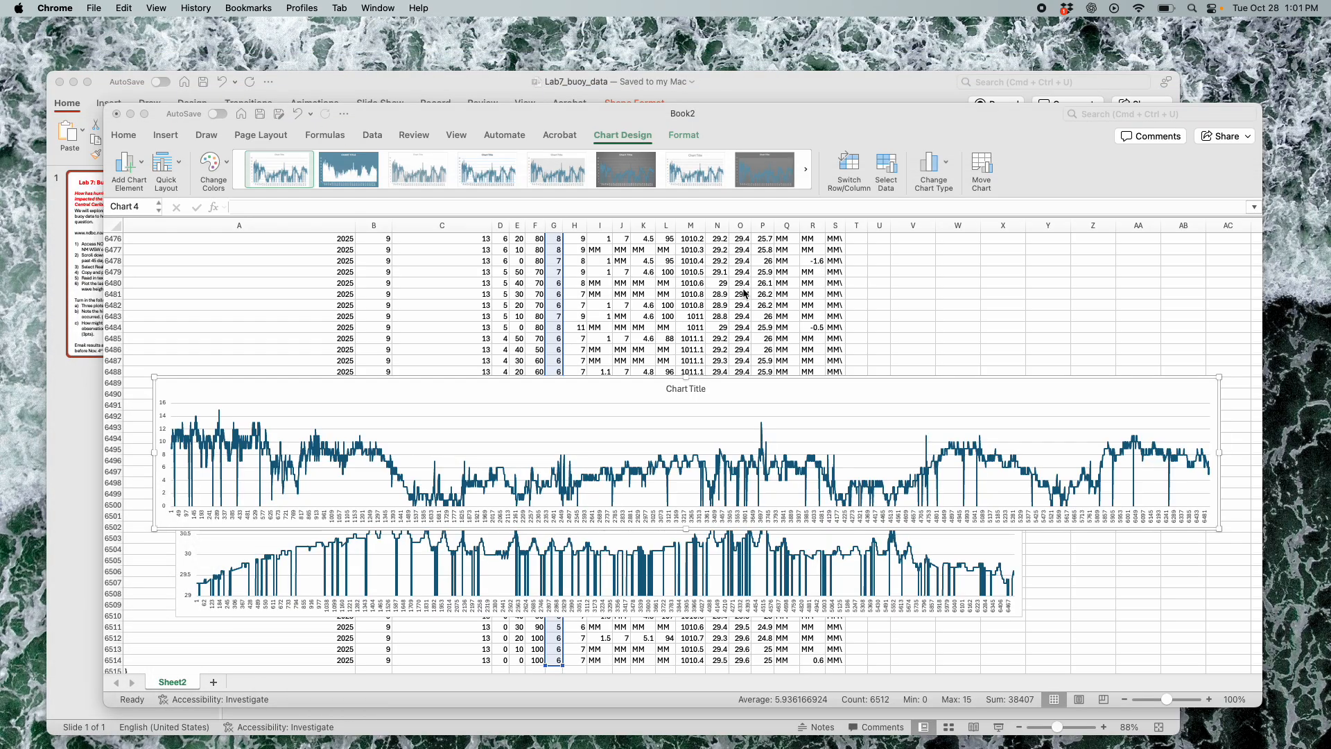
Replace the placeholder title of the wind speed line chart with "wind speed"
{"action": "left_click", "coordinate": [685, 387]}
{"action": "left_click", "coordinate": [685, 388]}
{"action": "triple_click", "coordinate": [683, 387]}
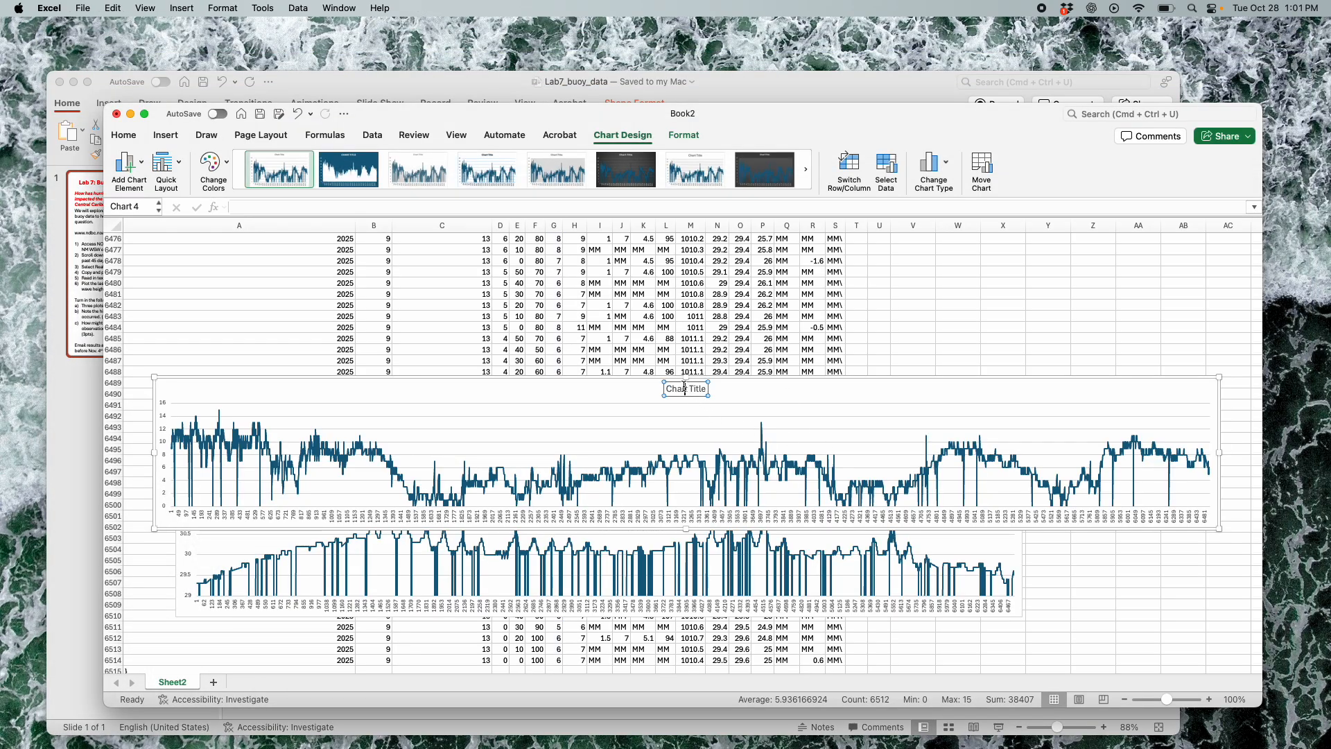
{"action": "type", "text": "wind speed"}
{"action": "left_click", "coordinate": [795, 393]}
{"action": "left_click_drag", "start_coordinate": [794, 393], "coordinate": [794, 161]}
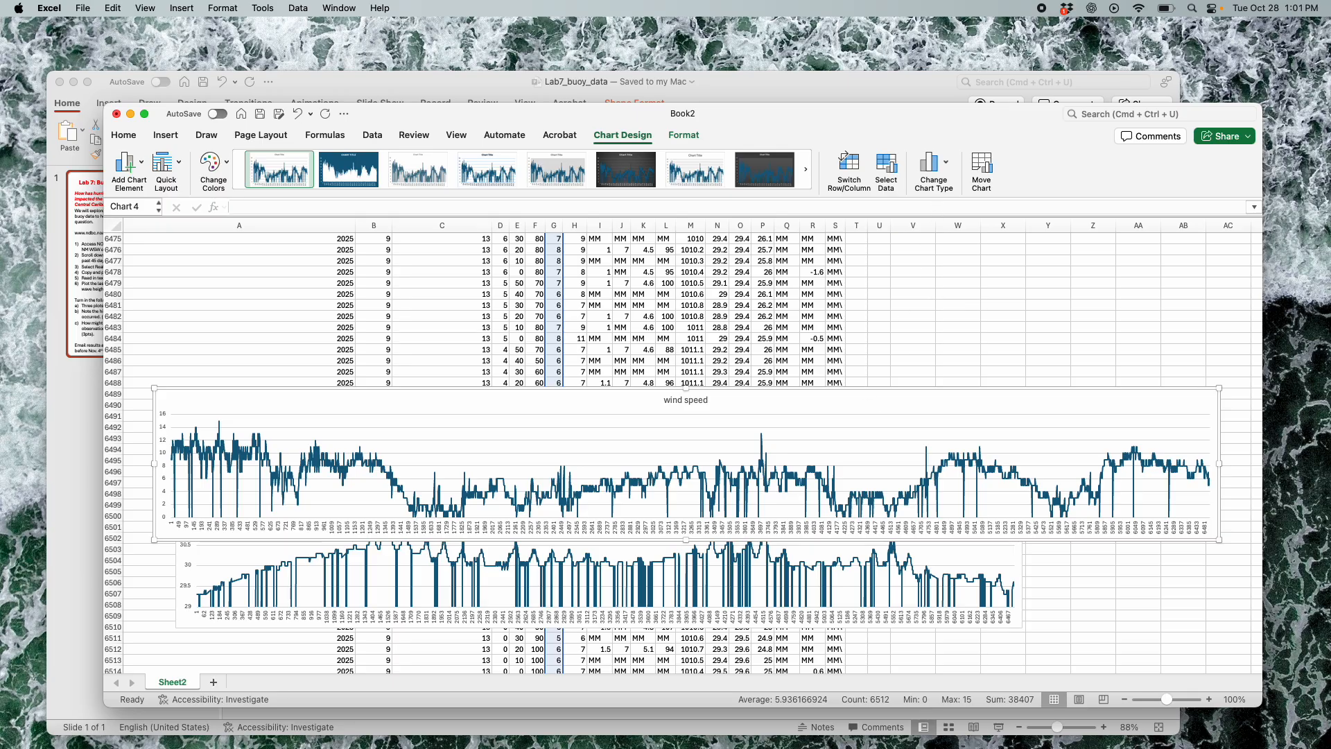
Switch to PowerPoint to check the turn-in items on the Lab 7 slide, and return to the Excel workbook
{"action": "key", "text": "super+Tab"}
{"action": "left_click", "coordinate": [784, 500]}
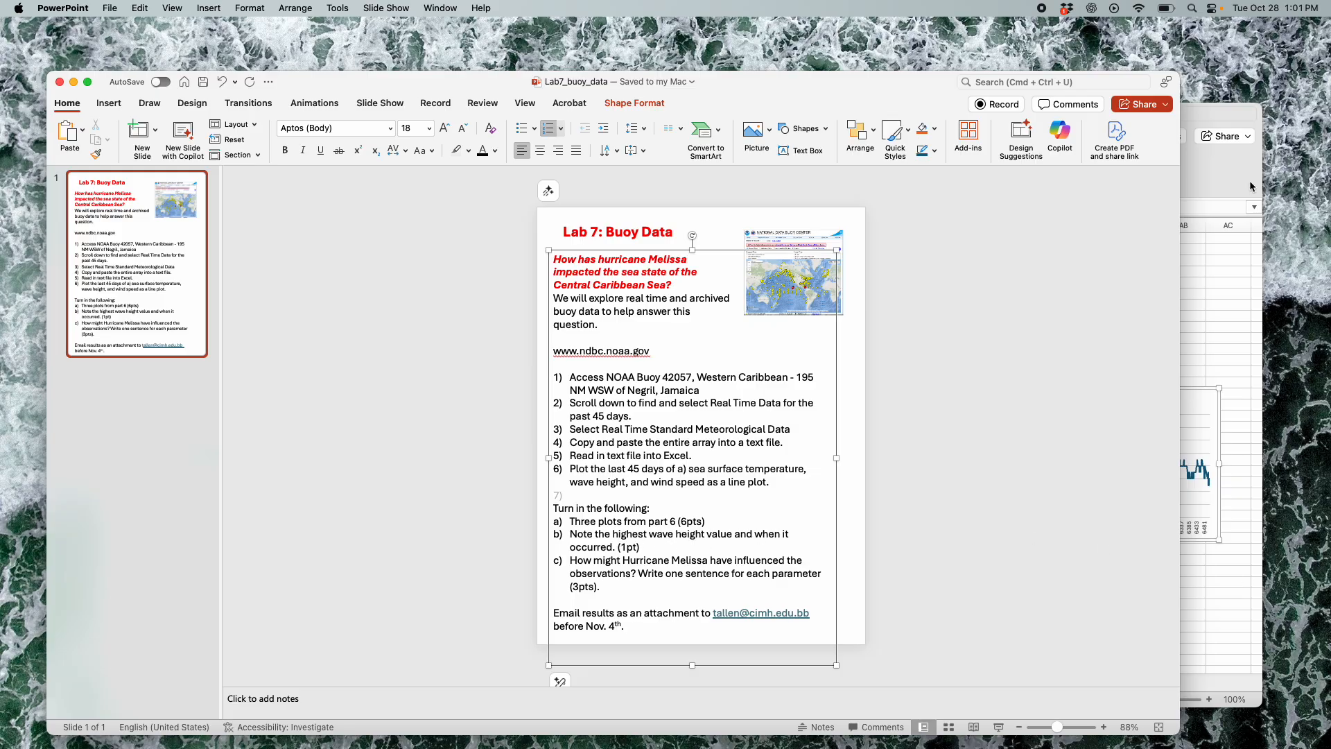
{"action": "left_click", "coordinate": [1227, 181]}
Return to the start of the data sheet and inspect the highest peak in the wave height chart
{"action": "scroll", "coordinate": [897, 345], "scroll_direction": "up", "scroll_amount": 8}
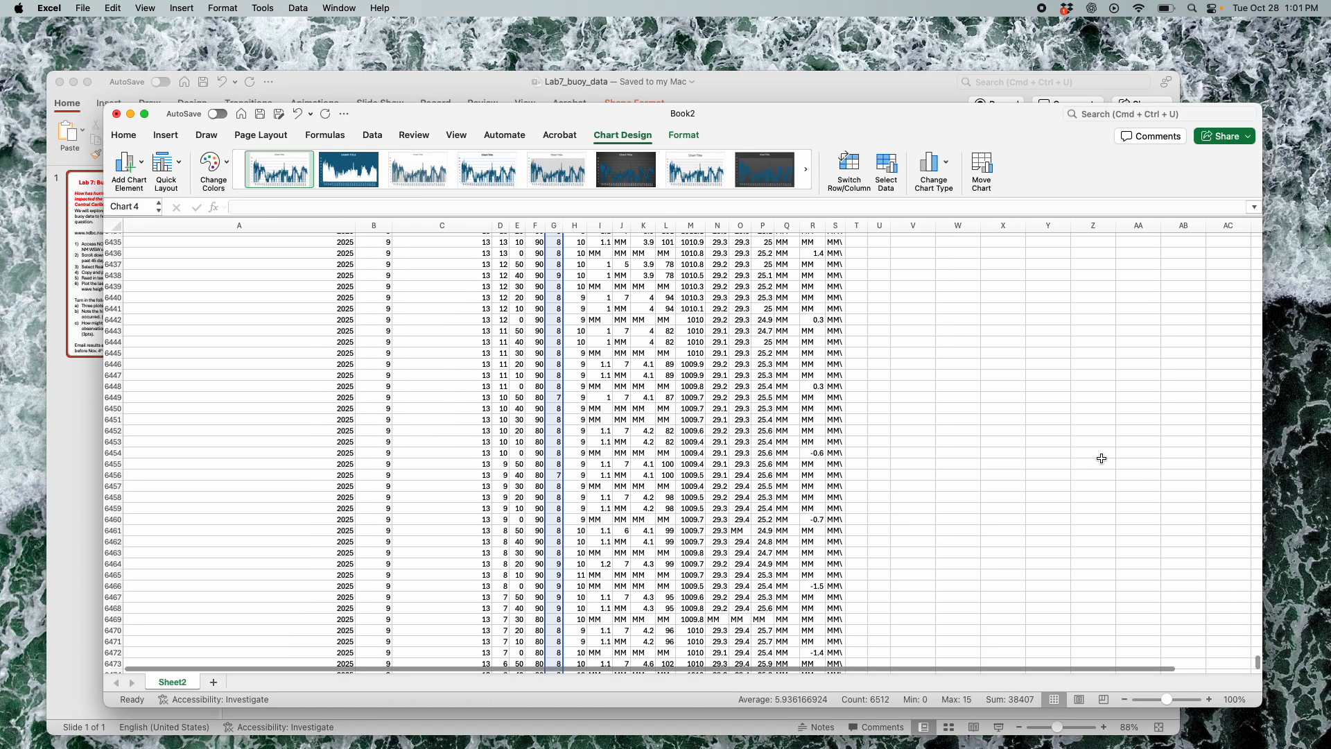
{"action": "left_click_drag", "start_coordinate": [1257, 663], "coordinate": [1271, 244]}
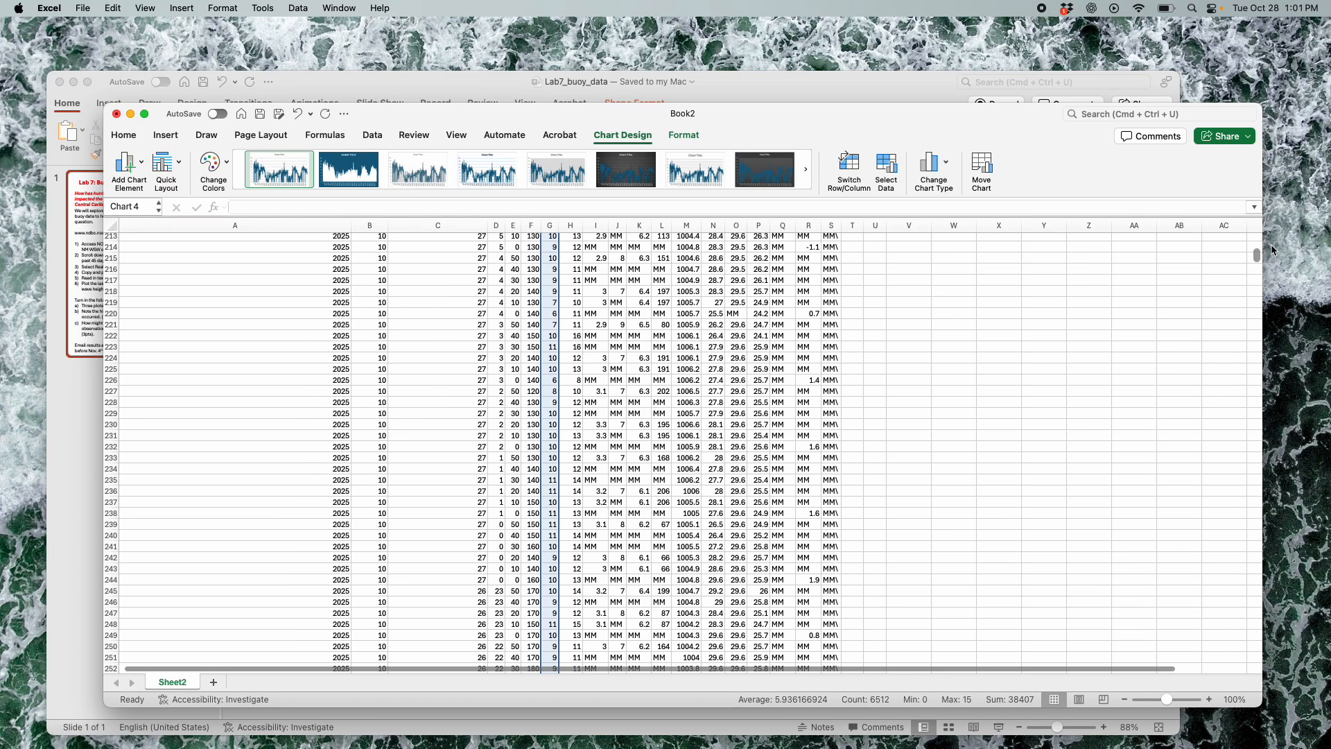
{"action": "left_click", "coordinate": [1072, 314]}
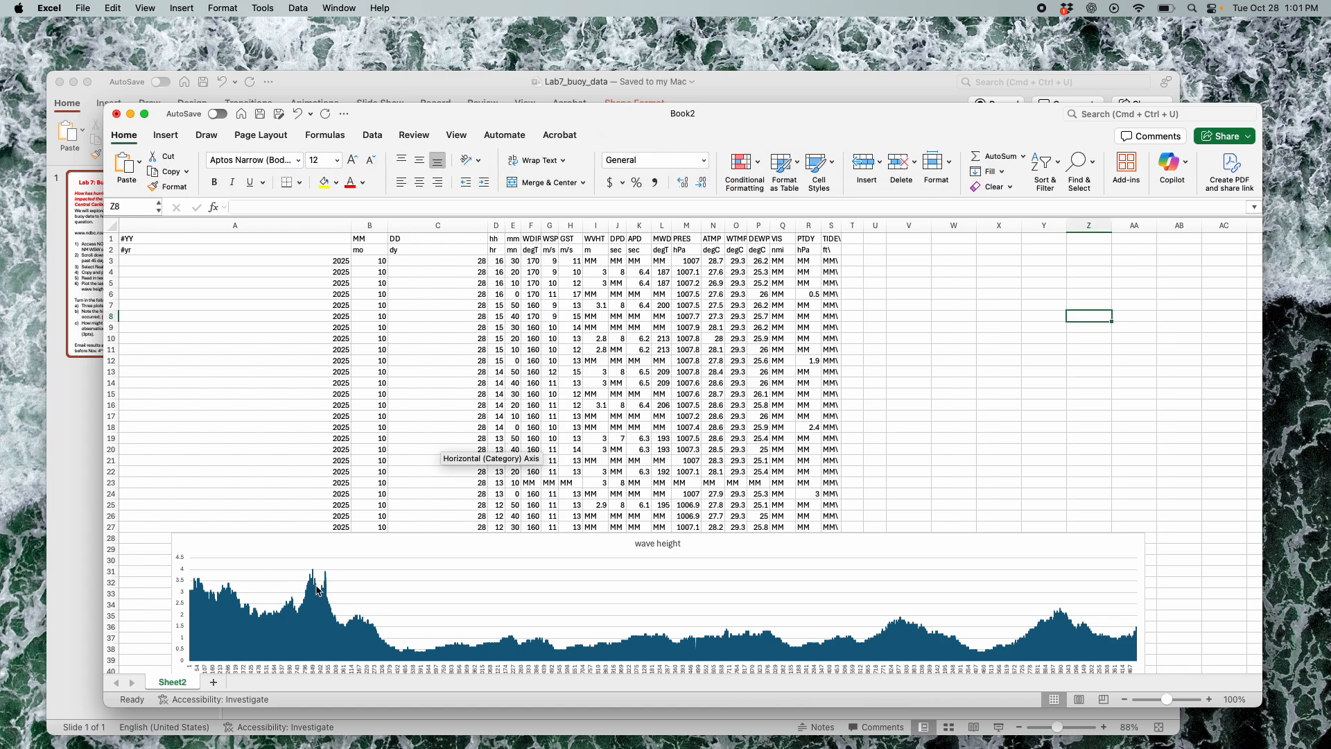
{"action": "mouse_move", "coordinate": [313, 582]}
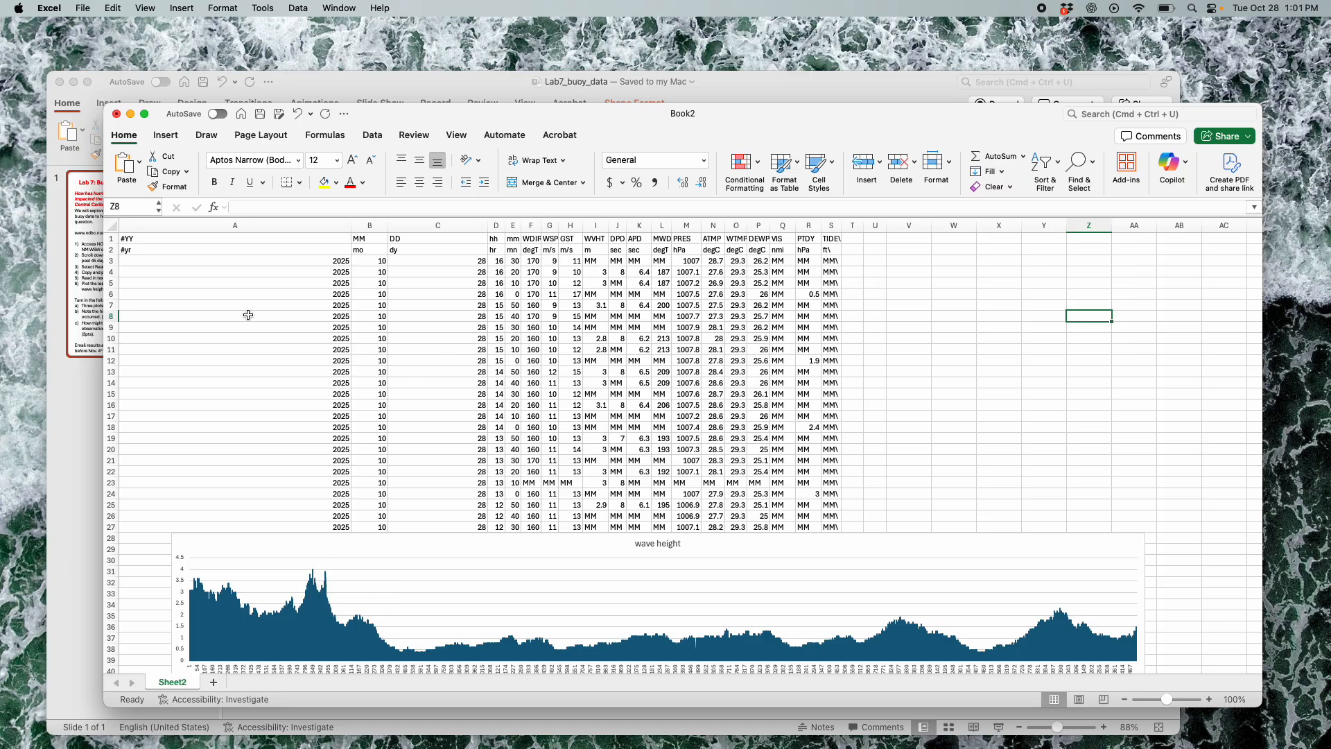
{"action": "left_click", "coordinate": [175, 317]}
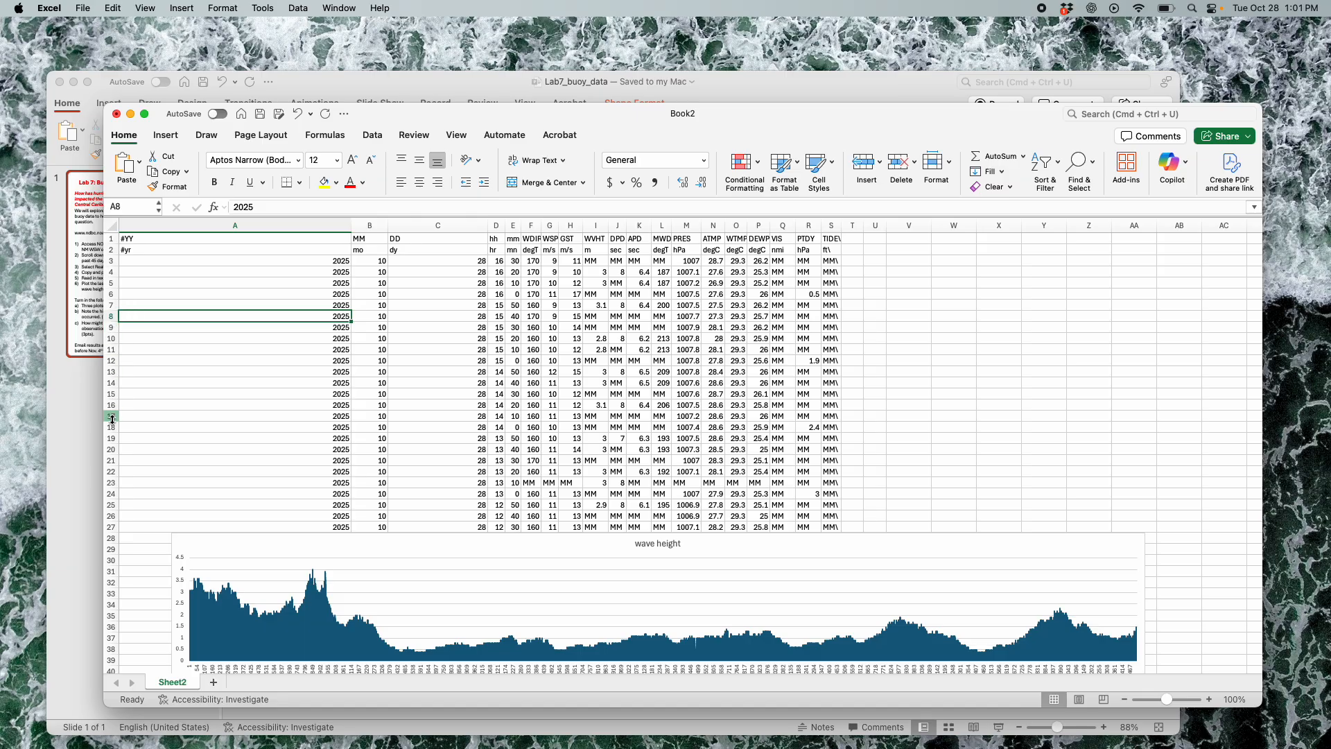
Find the peak wave height record in the data and check its WVHT and day cells in row 848
{"action": "scroll", "coordinate": [1079, 297], "scroll_direction": "down", "scroll_amount": 20}
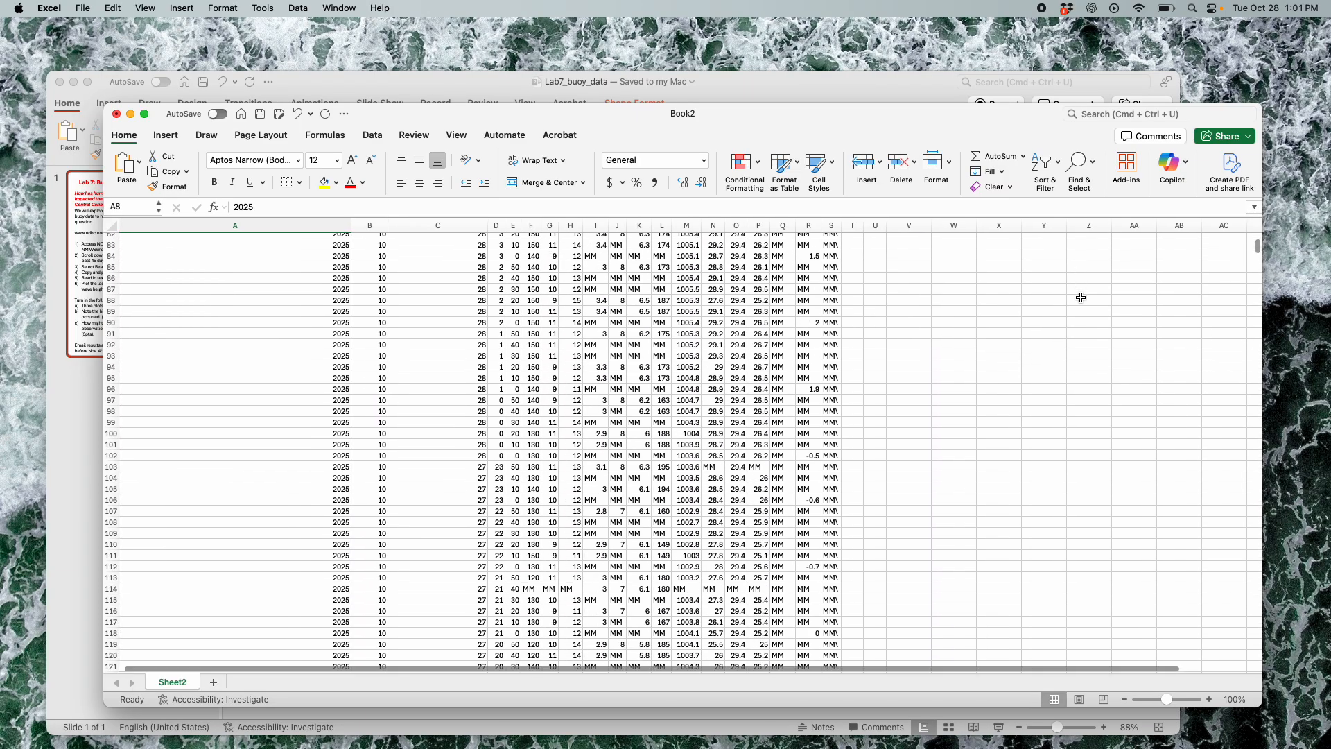
{"action": "scroll", "coordinate": [1080, 297], "scroll_direction": "down", "scroll_amount": 20}
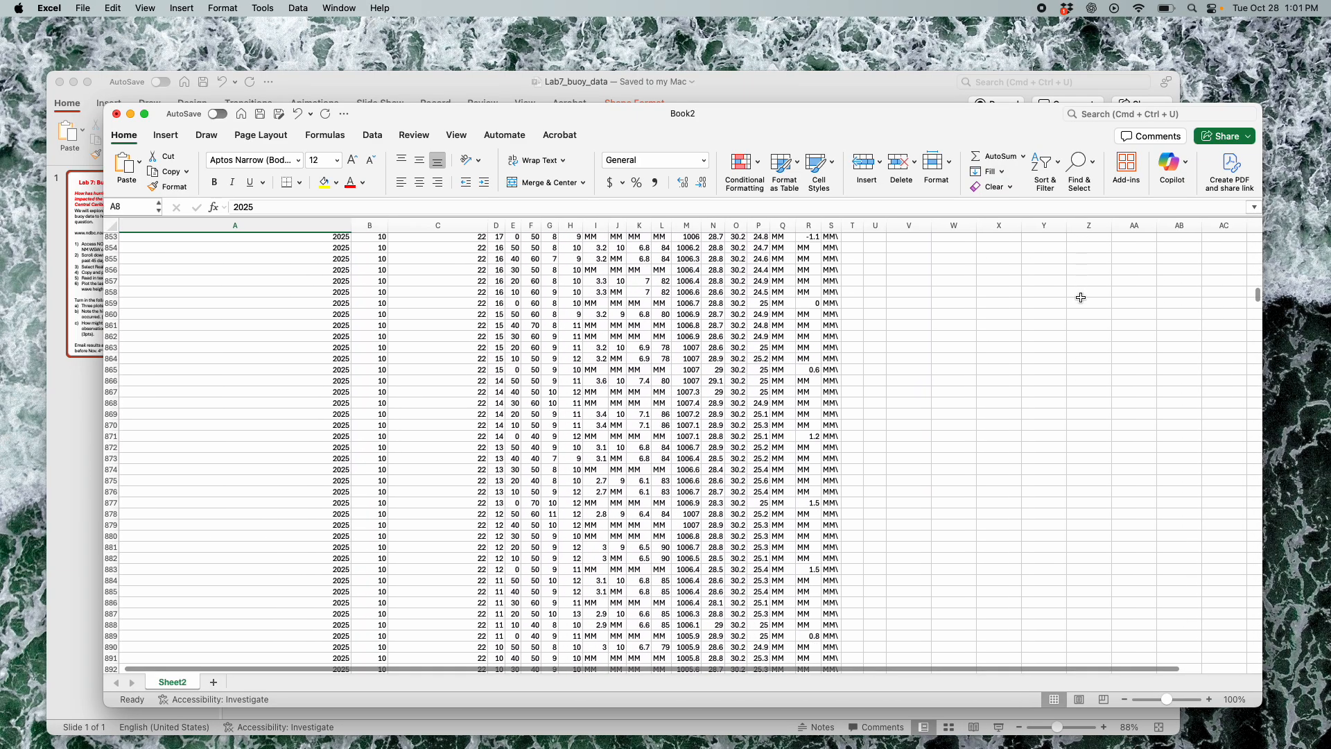
{"action": "scroll", "coordinate": [1079, 297], "scroll_direction": "up", "scroll_amount": 5}
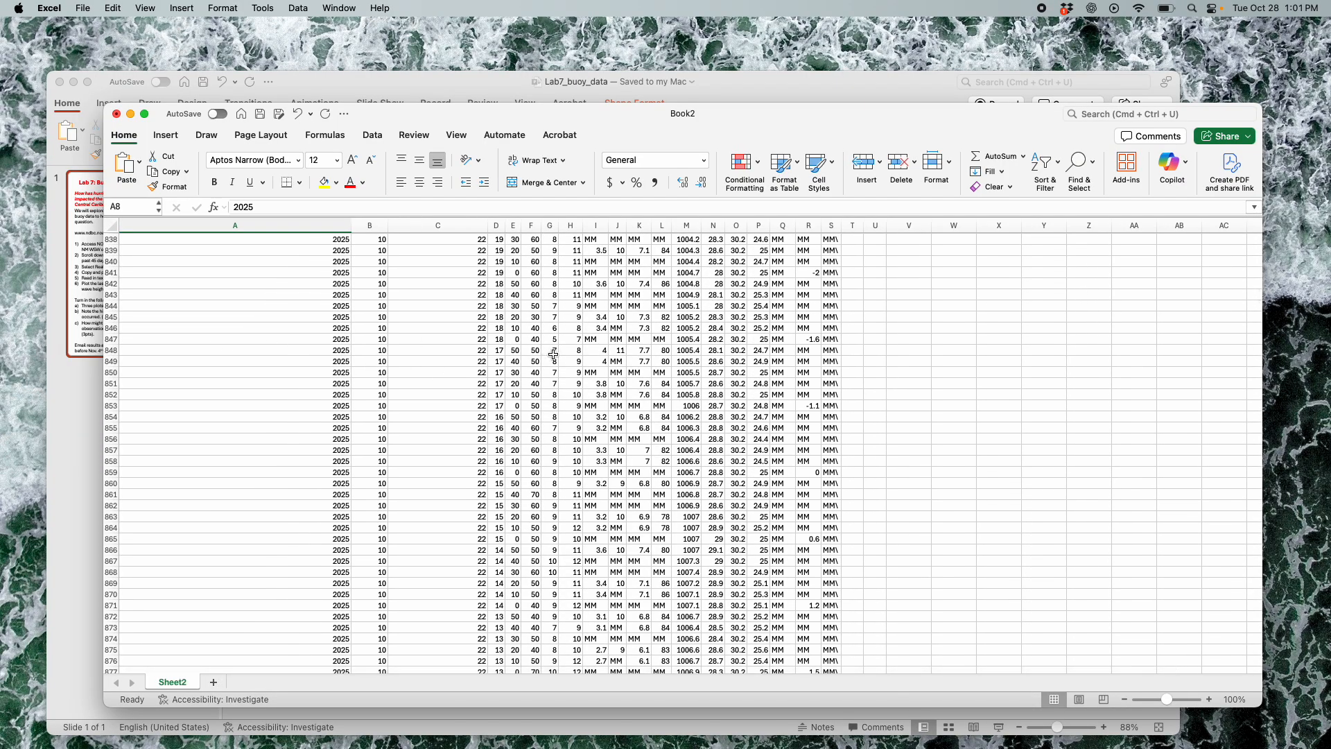
{"action": "left_click", "coordinate": [594, 350]}
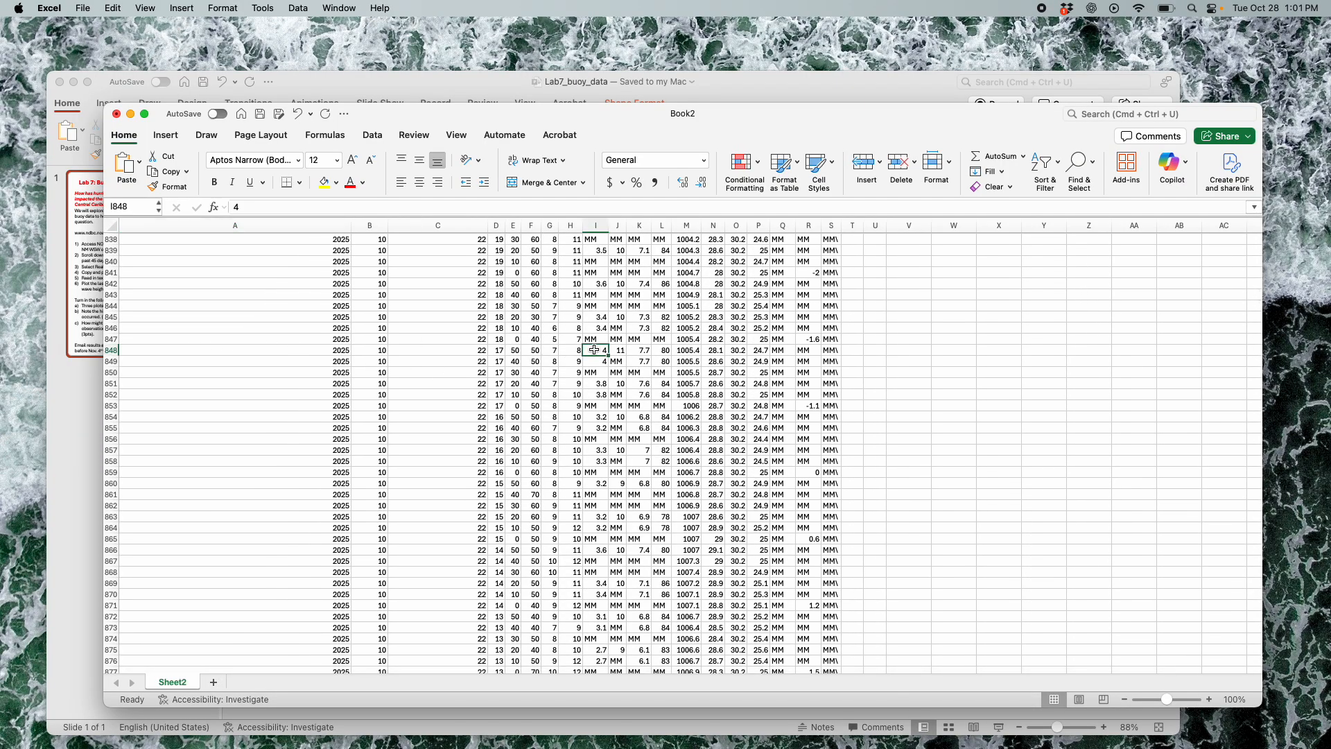
{"action": "left_click", "coordinate": [462, 350]}
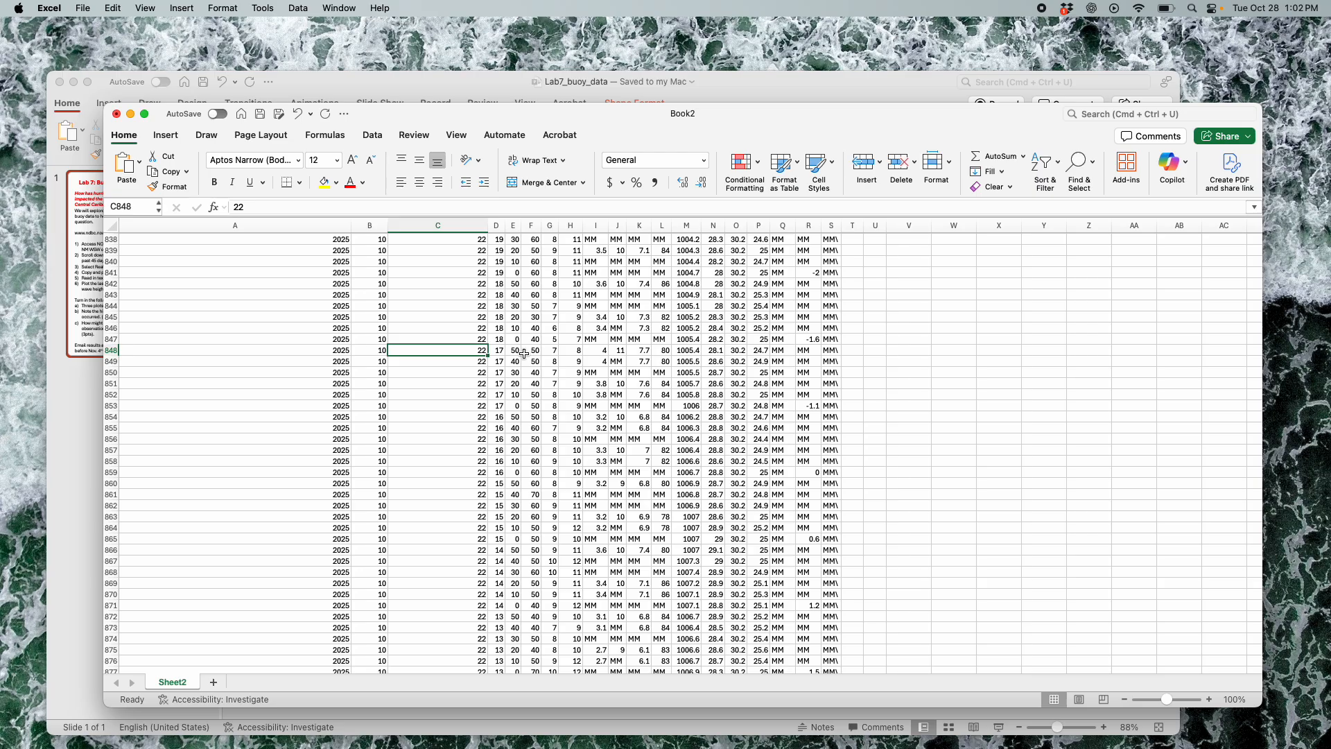
{"action": "left_click", "coordinate": [600, 352]}
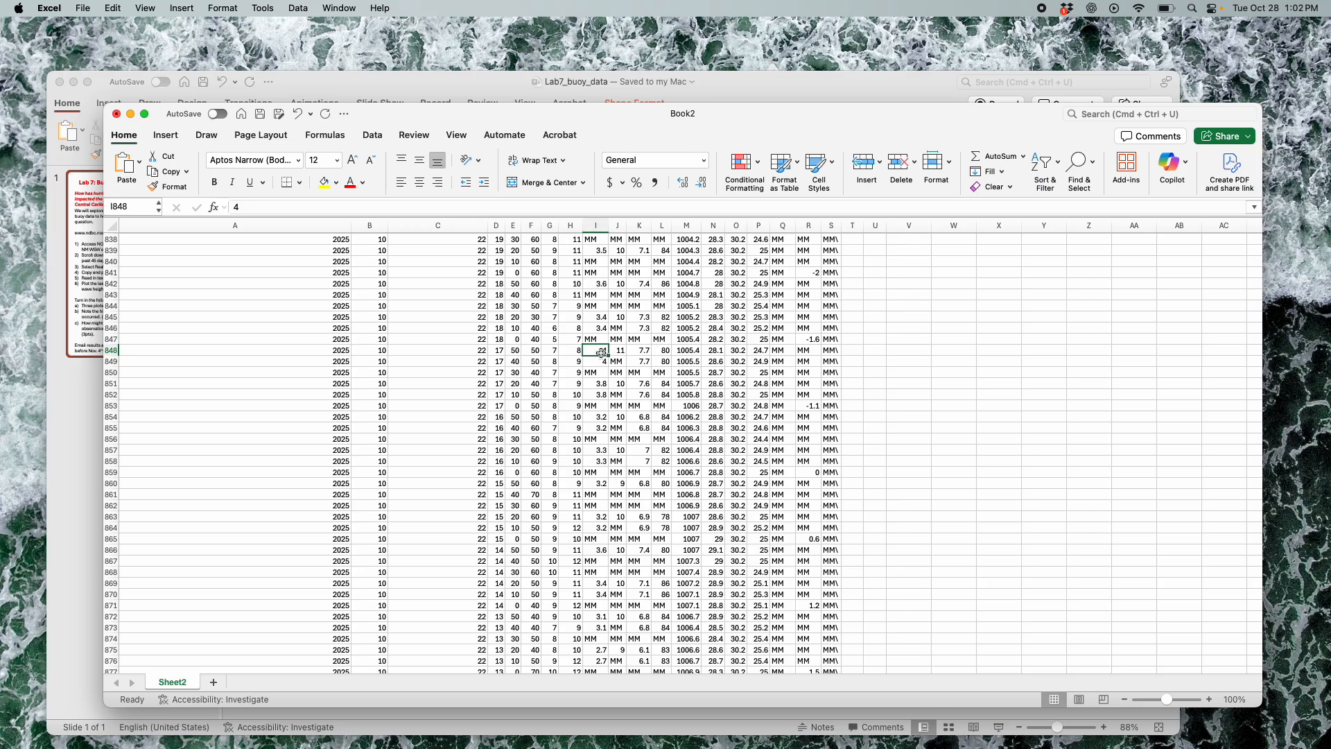
Select the whole WVHT column to read its maximum, and compare it with the peak in the wave height chart
{"action": "left_click", "coordinate": [595, 226]}
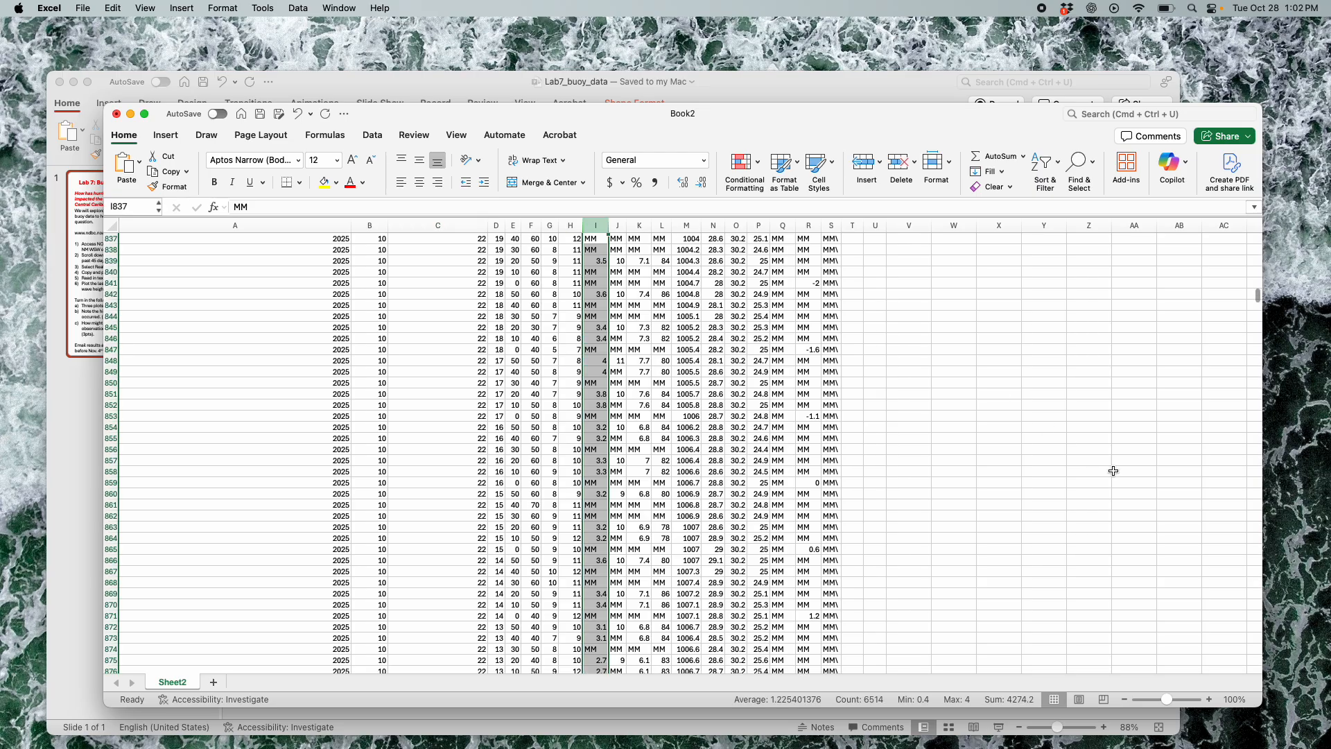
{"action": "left_click_drag", "start_coordinate": [1256, 296], "coordinate": [1258, 223]}
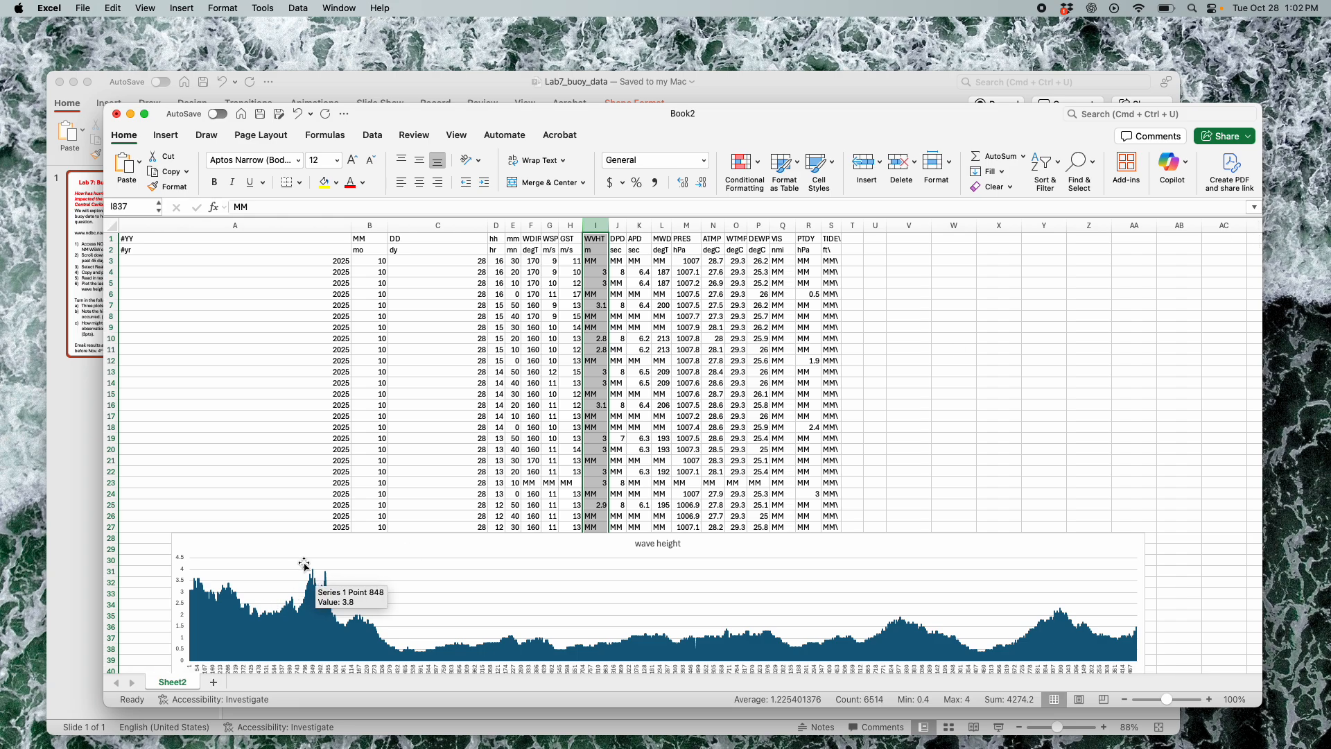
{"action": "left_click", "coordinate": [1011, 381]}
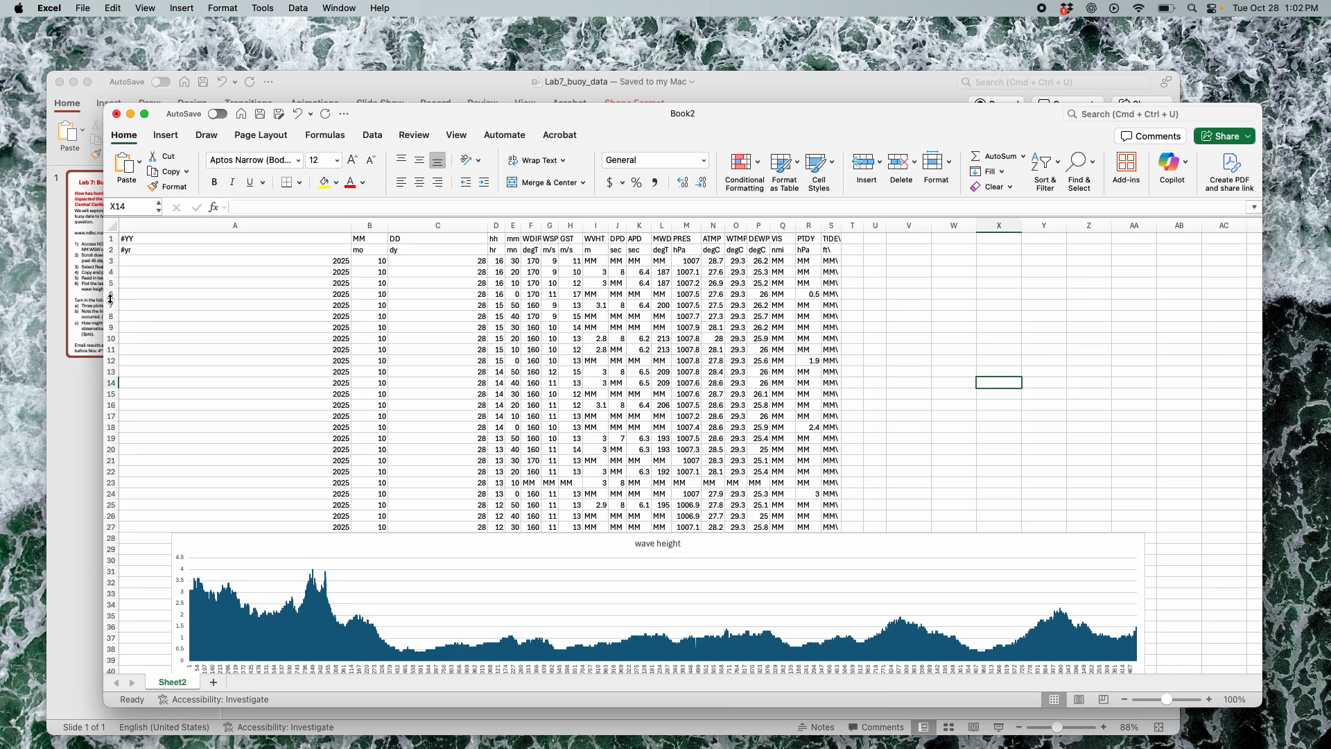
Reread the Lab 7 turn-in requirements on the PowerPoint slide and switch to Chrome
{"action": "left_click", "coordinate": [94, 402]}
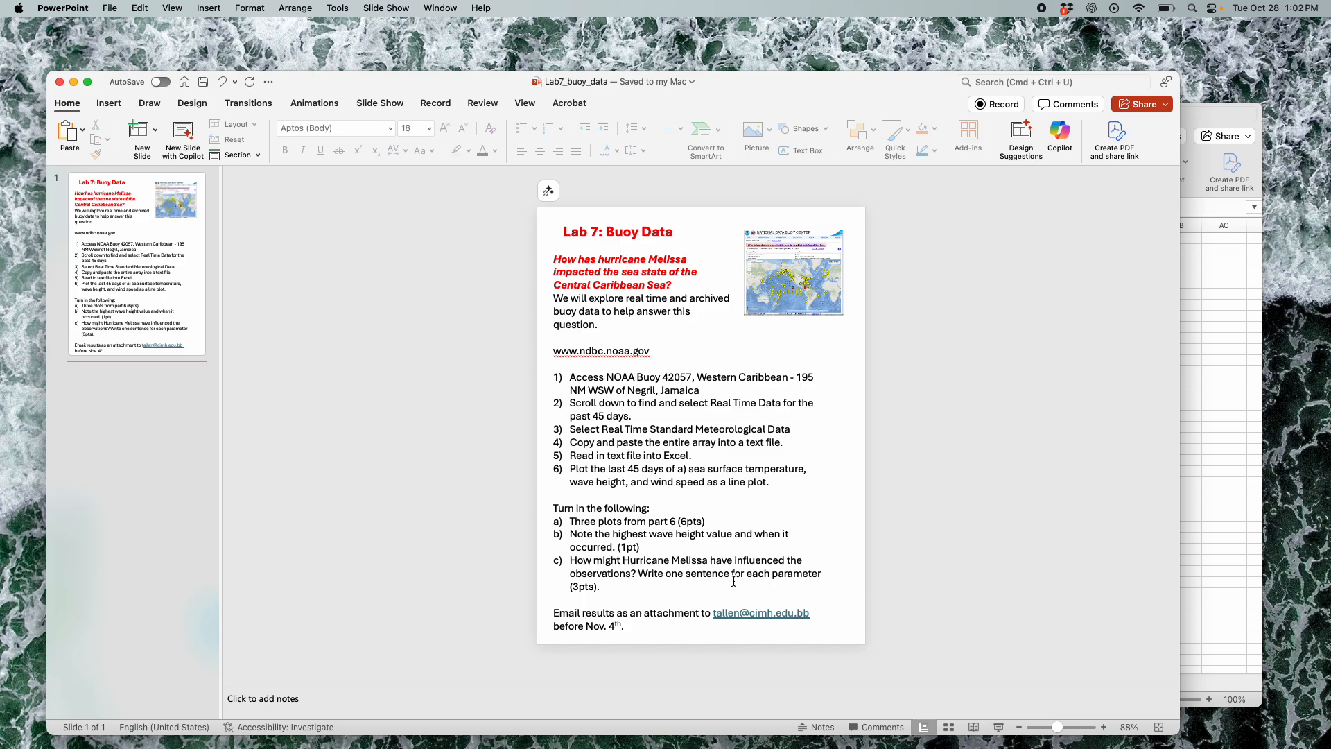
{"action": "key", "text": "super+Tab"}
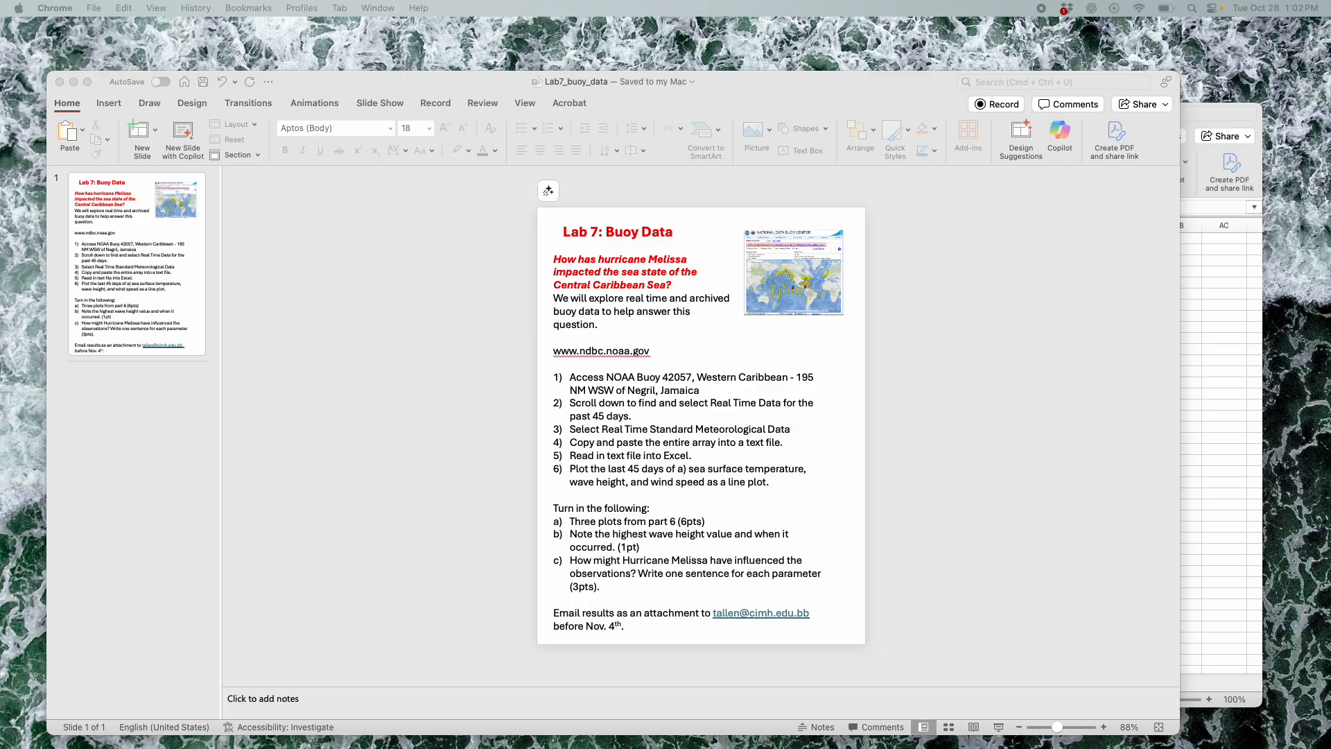
{"action": "left_click", "coordinate": [810, 747]}
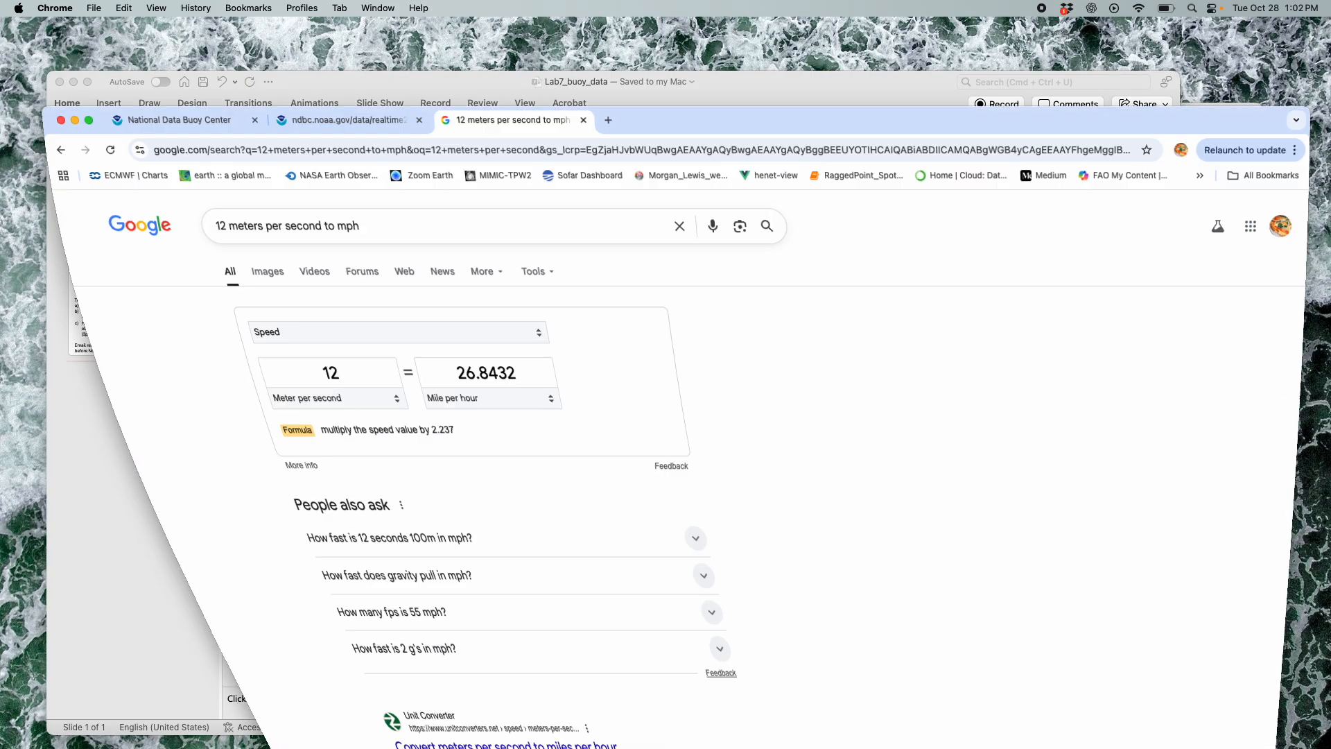
Show the National Data Buoy Center home page and pan its station map to view more buoys north along Hurricane Melissa's track
{"action": "left_click", "coordinate": [330, 43]}
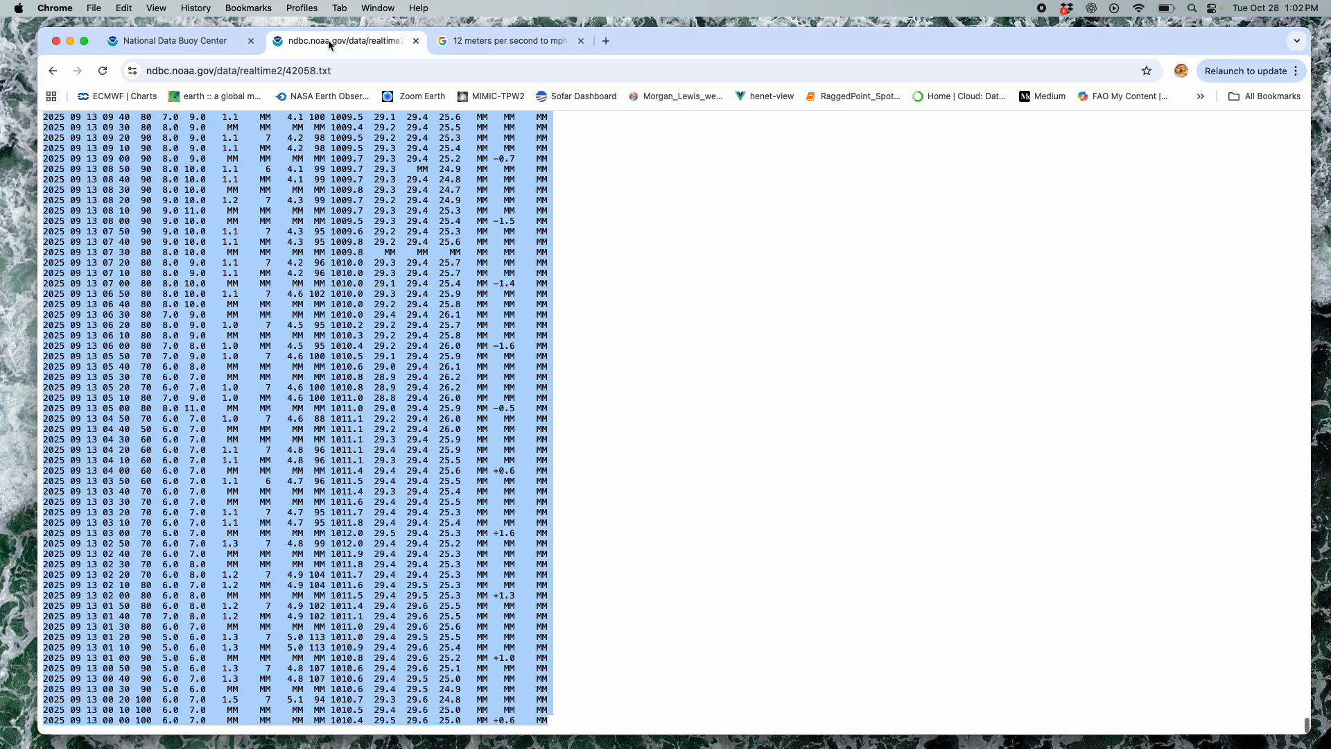
{"action": "left_click", "coordinate": [140, 43]}
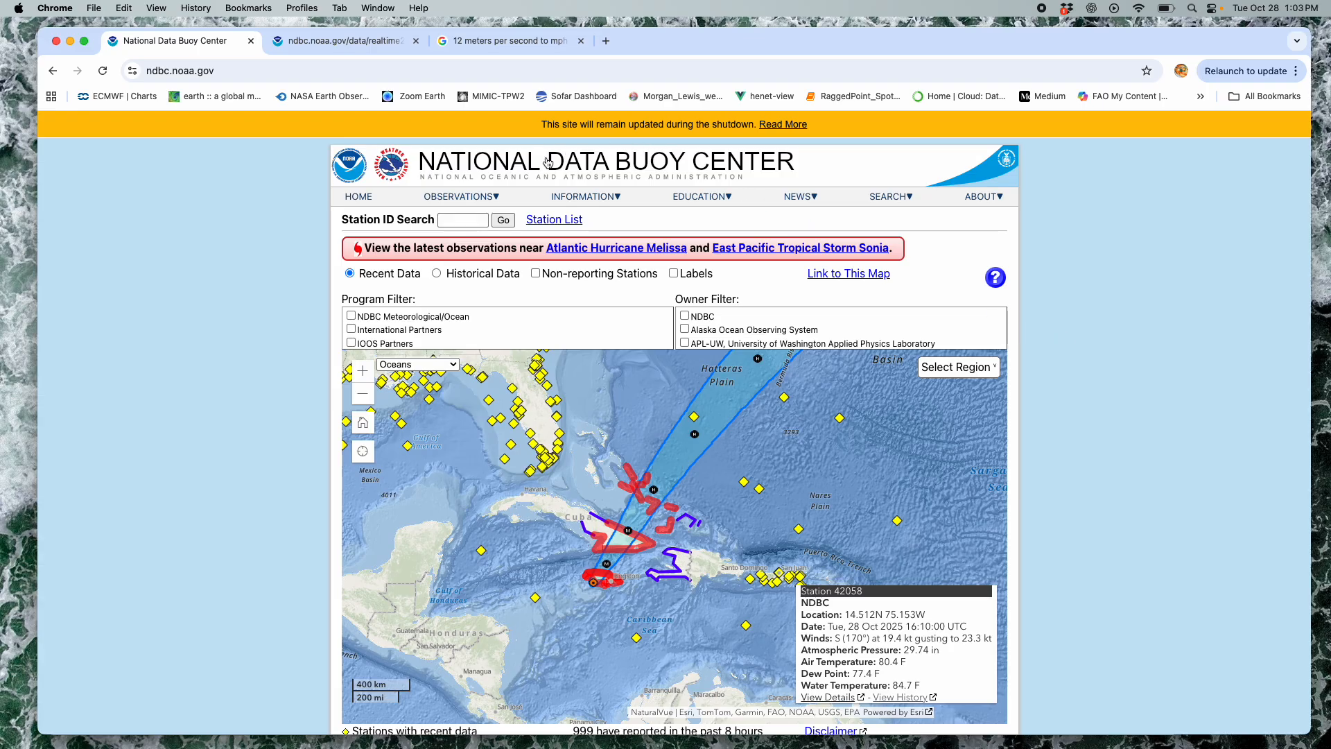
{"action": "scroll", "coordinate": [1068, 460], "scroll_direction": "down", "scroll_amount": 3}
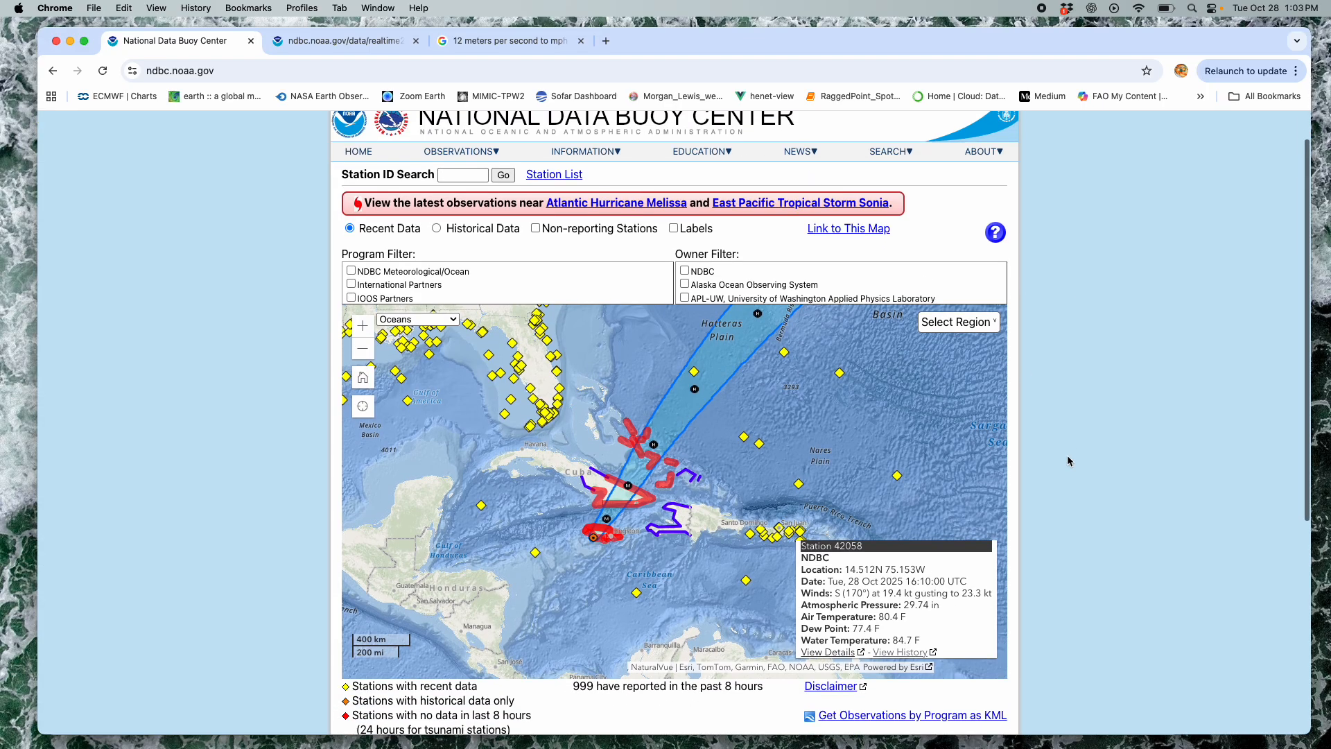
{"action": "left_click_drag", "start_coordinate": [872, 383], "coordinate": [856, 455]}
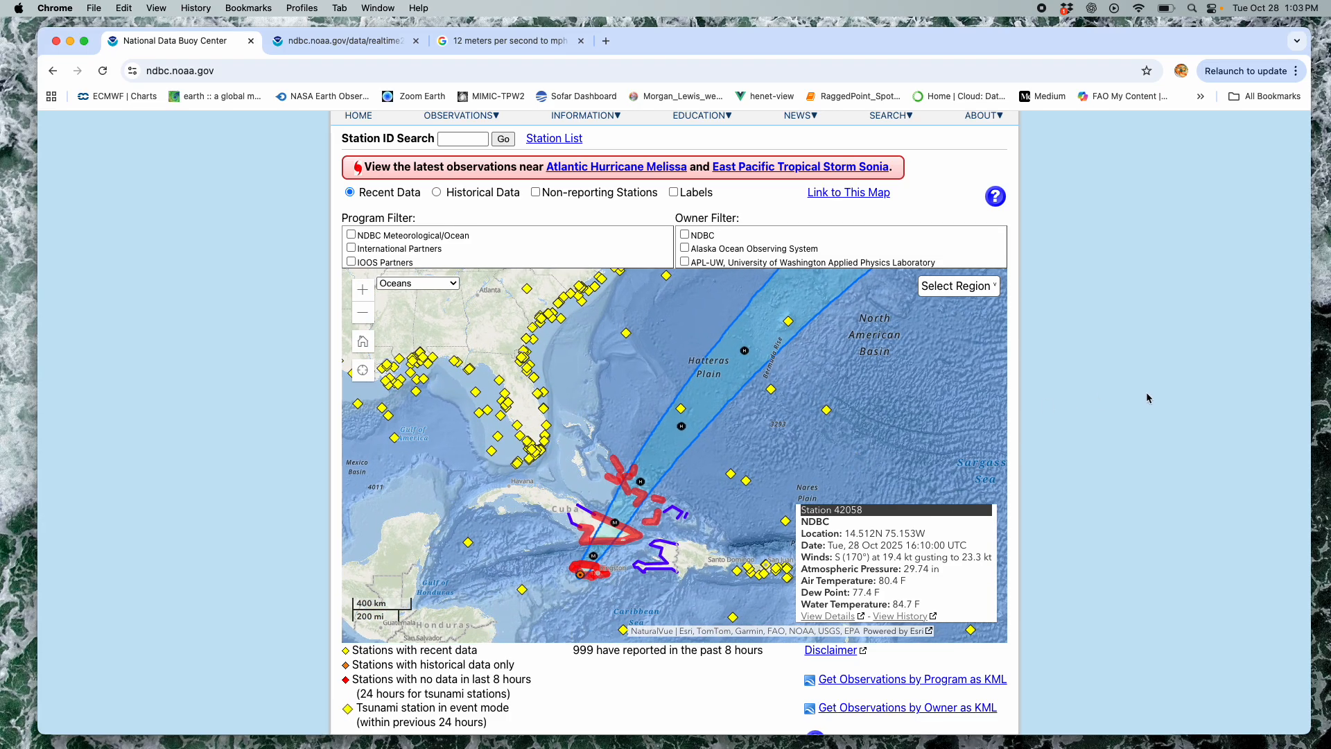